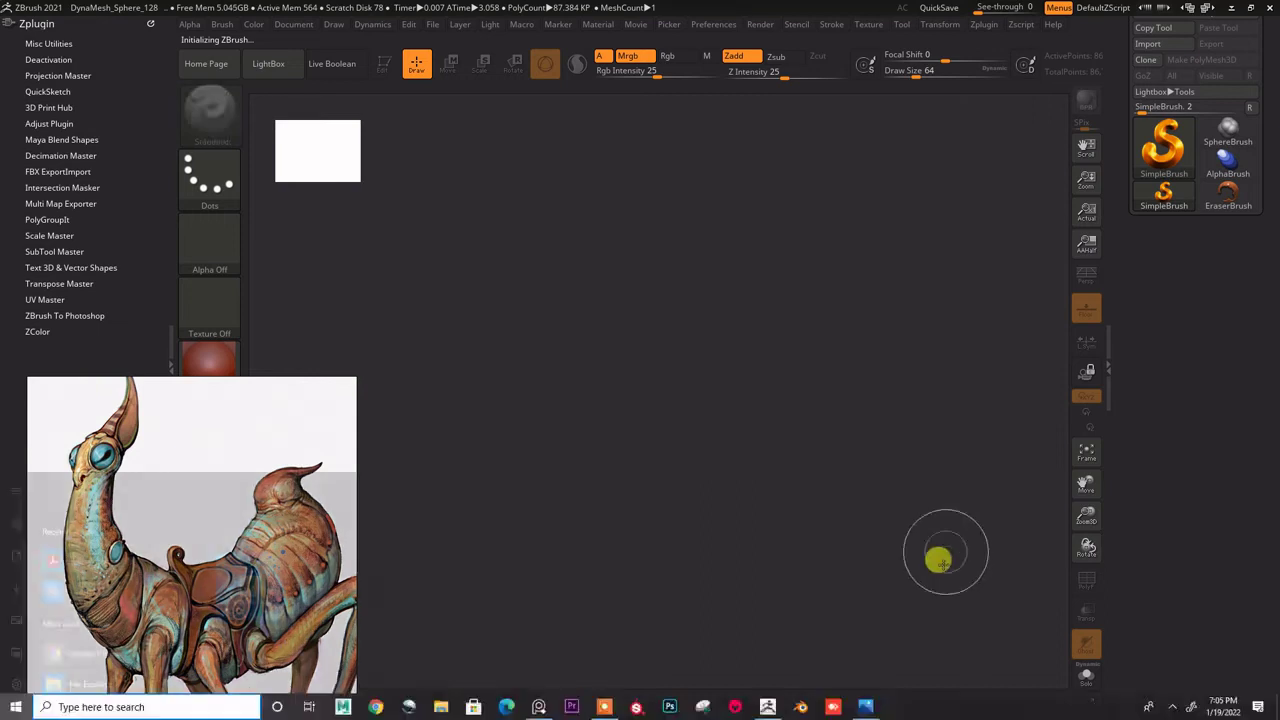
Step: Open LightBox on the Project tab listing DynaMesh_Sphere_128.ZPR
{"action": "key", "text": "super"}
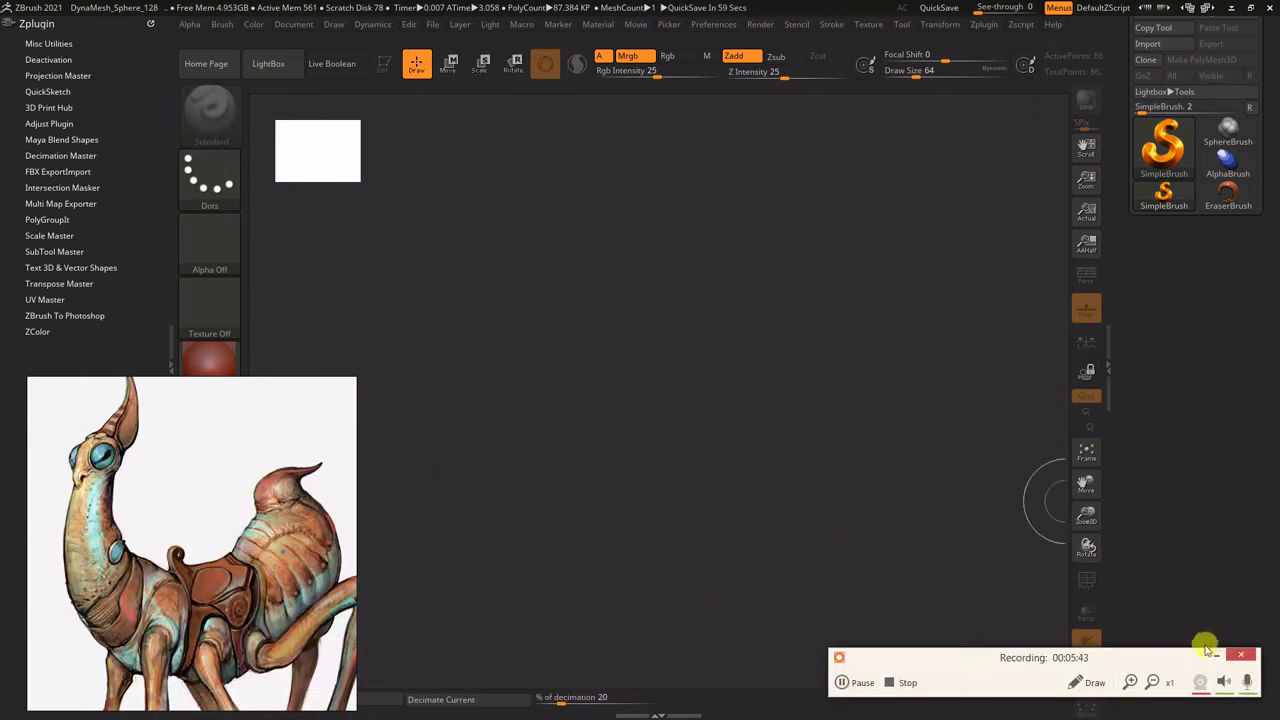
{"action": "key", "text": "super"}
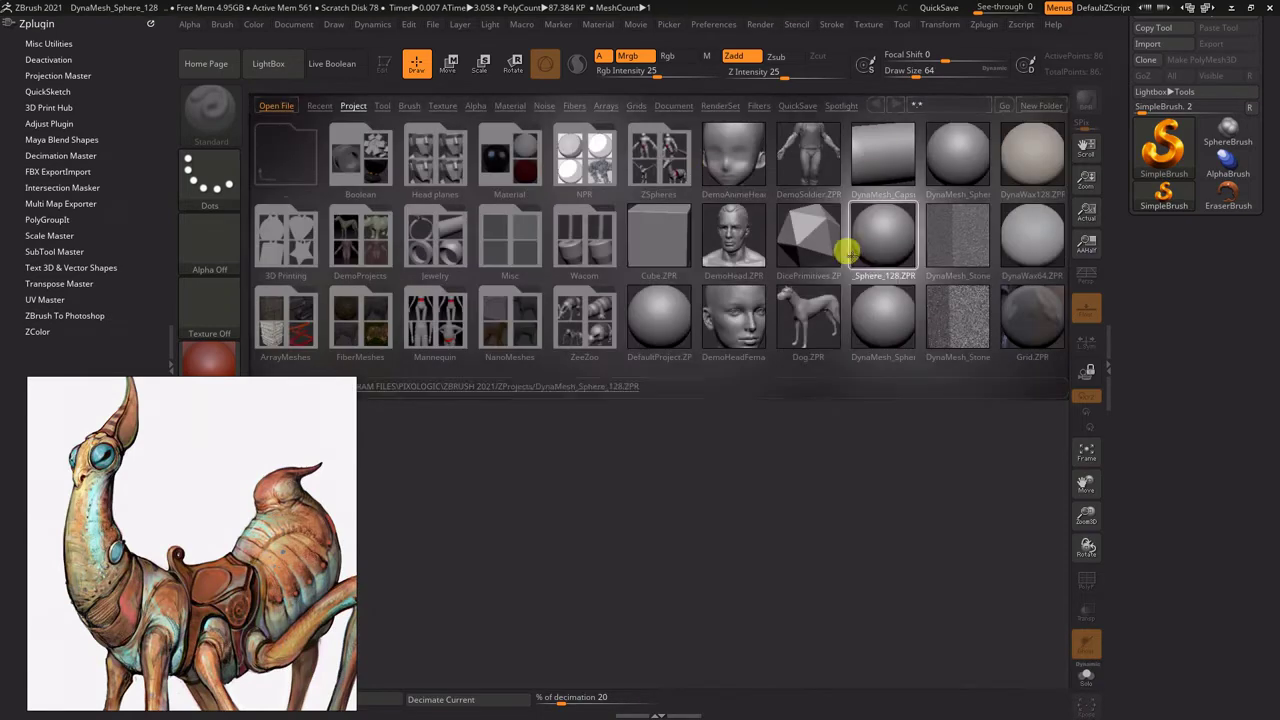
Step: Load DynaMesh_Sphere_128 and line the sphere up over the reference creature's head
{"action": "double_click", "coordinate": [711, 357]}
{"action": "left_click_drag", "start_coordinate": [962, 8], "coordinate": [971, 9]}
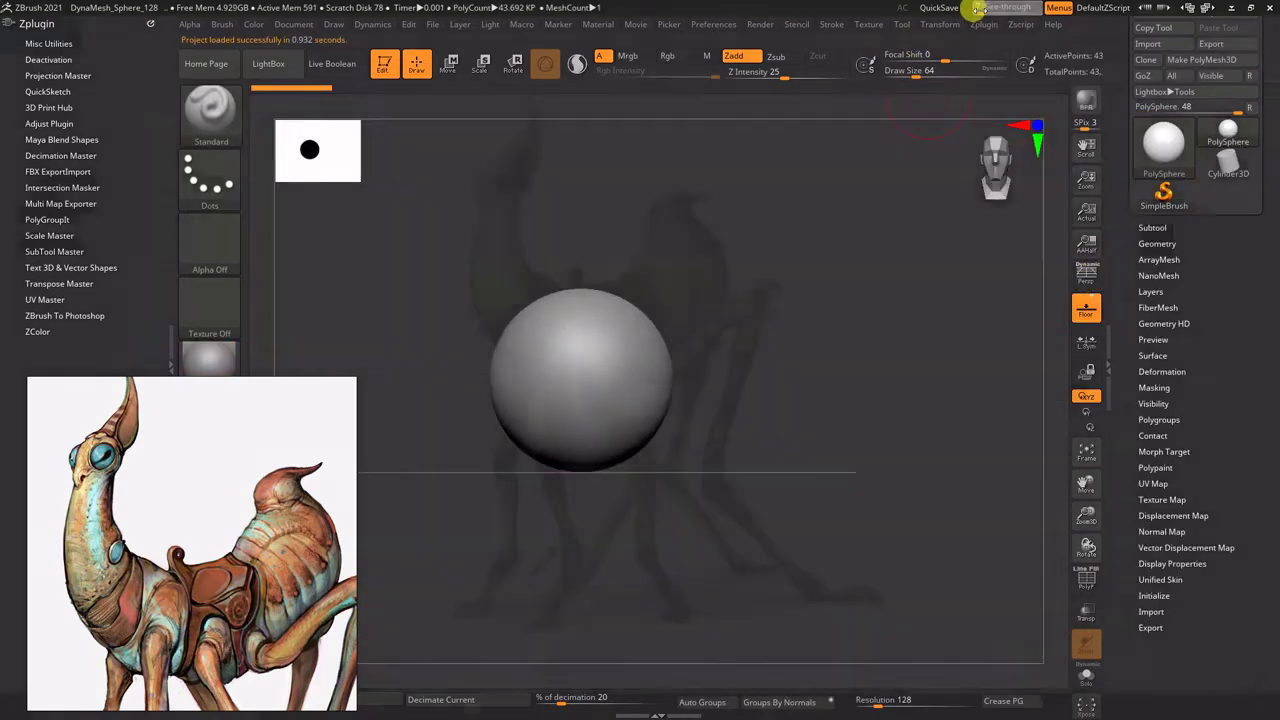
{"action": "mouse_move", "coordinate": [800, 300]}
{"action": "right_mouse_down", "text": "alt"}
{"action": "mouse_move", "coordinate": [737, 137]}
{"action": "mouse_move", "coordinate": [714, 194]}
{"action": "right_mouse_up", "text": "alt"}
Step: Duplicate the sphere downward and stretch and bend the copy into a curved neck
{"action": "key", "text": "w"}
{"action": "mouse_move", "coordinate": [507, 175]}
{"action": "left_mouse_down", "text": "ctrl"}
{"action": "mouse_move", "coordinate": [509, 232]}
{"action": "mouse_move", "coordinate": [535, 220]}
{"action": "mouse_move", "coordinate": [500, 209]}
{"action": "left_mouse_up", "text": "ctrl"}
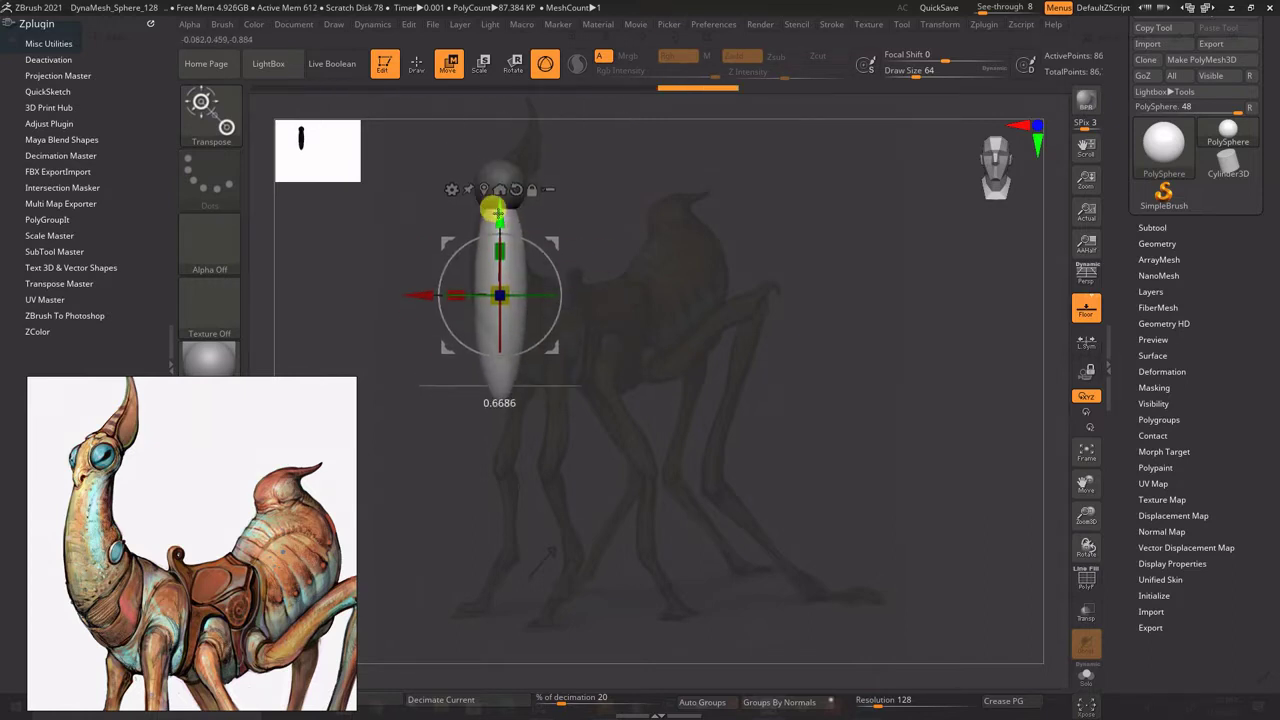
{"action": "key", "text": "y"}
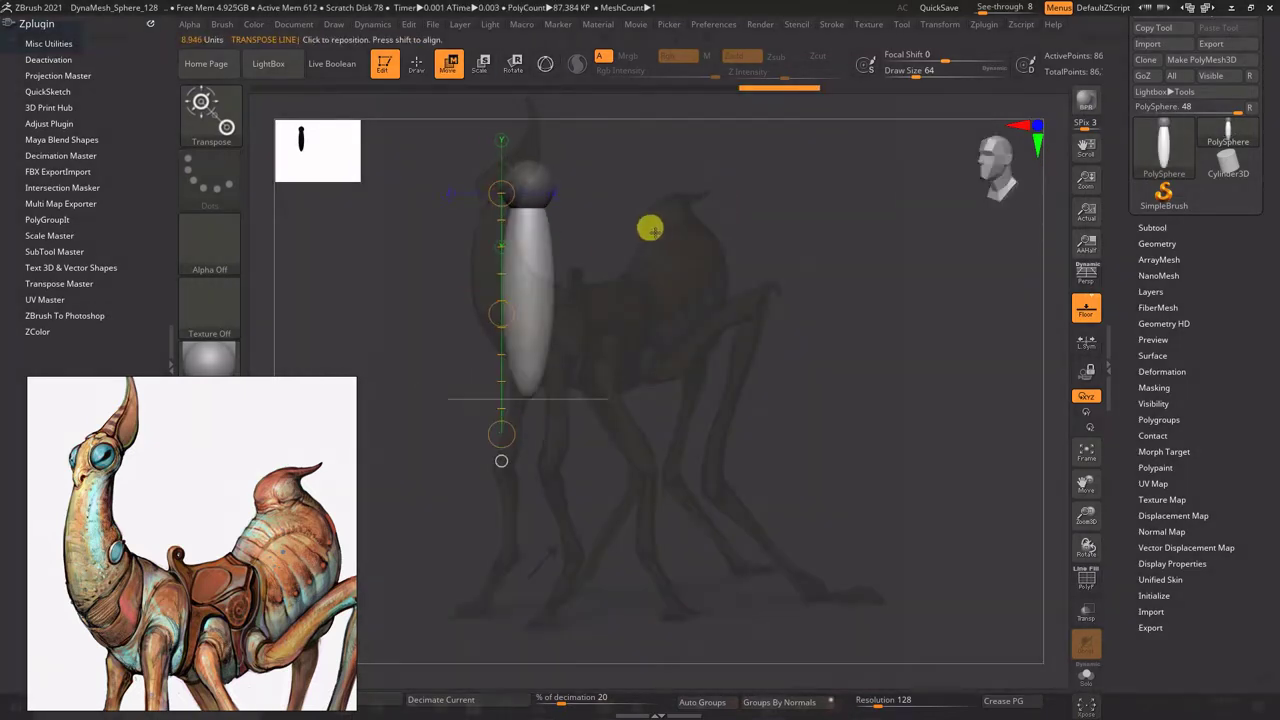
{"action": "left_click", "coordinate": [660, 204]}
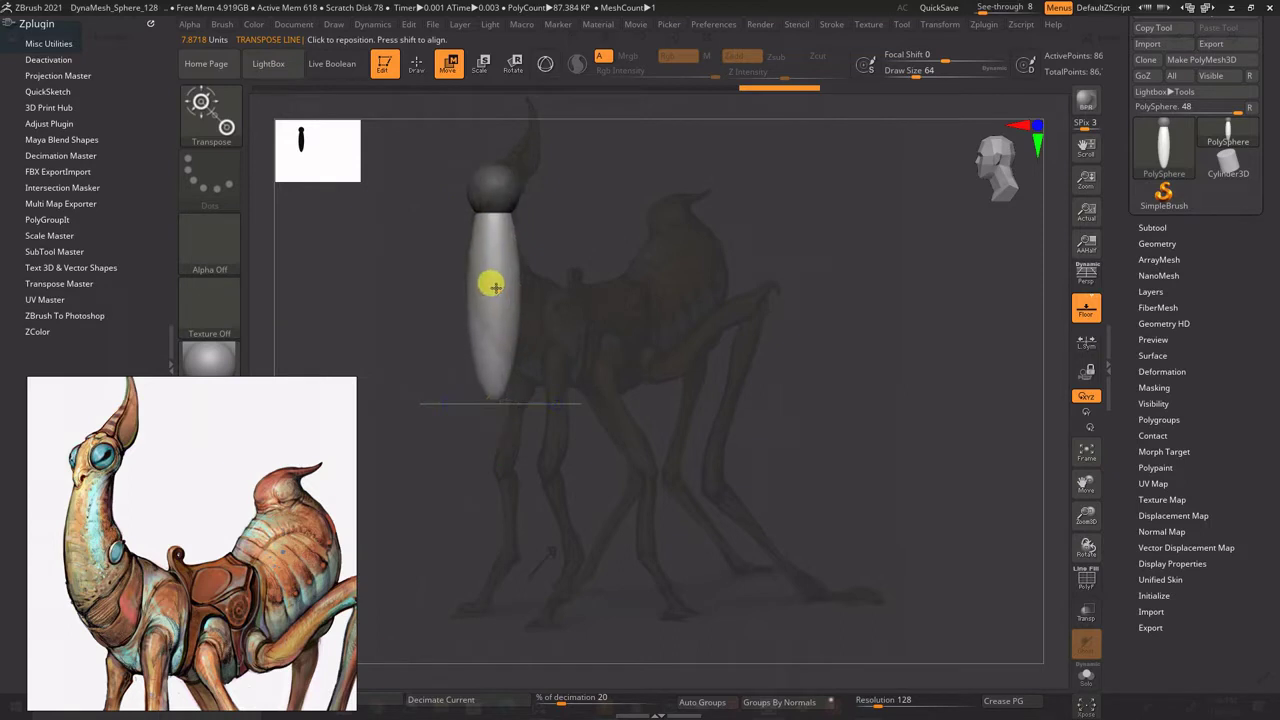
{"action": "left_click_drag", "start_coordinate": [494, 287], "coordinate": [511, 289]}
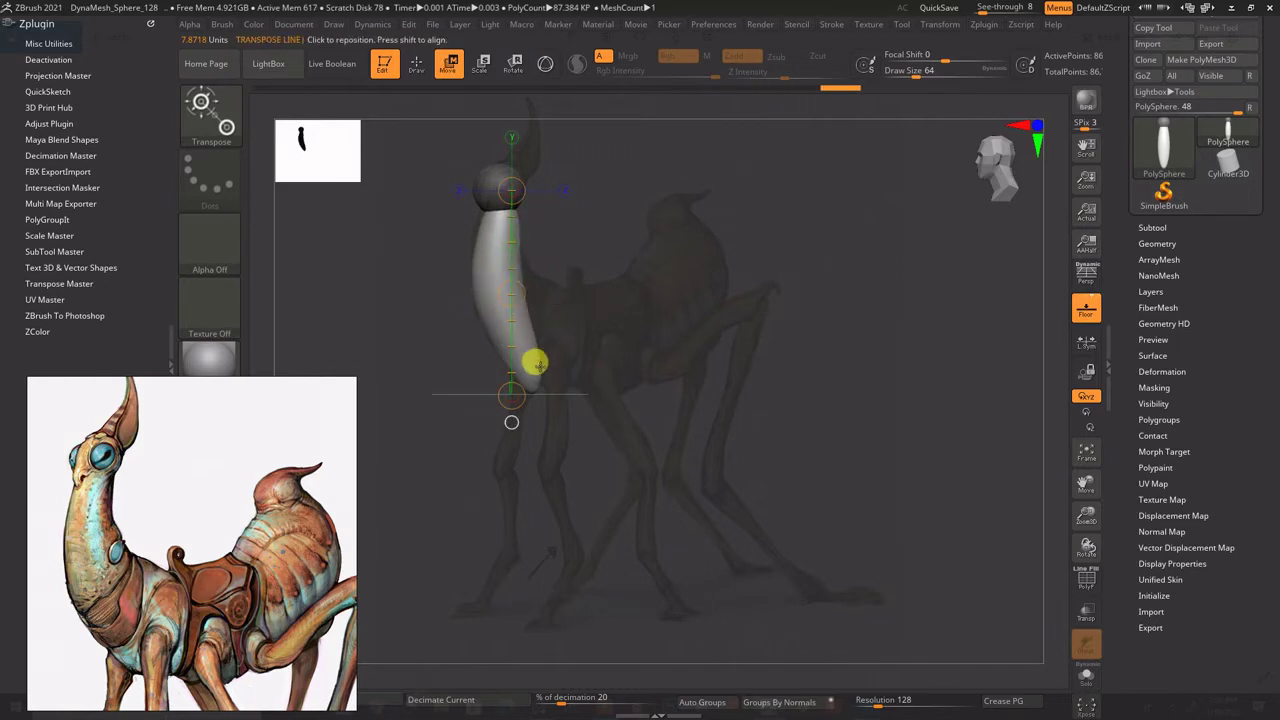
{"action": "key", "text": "y"}
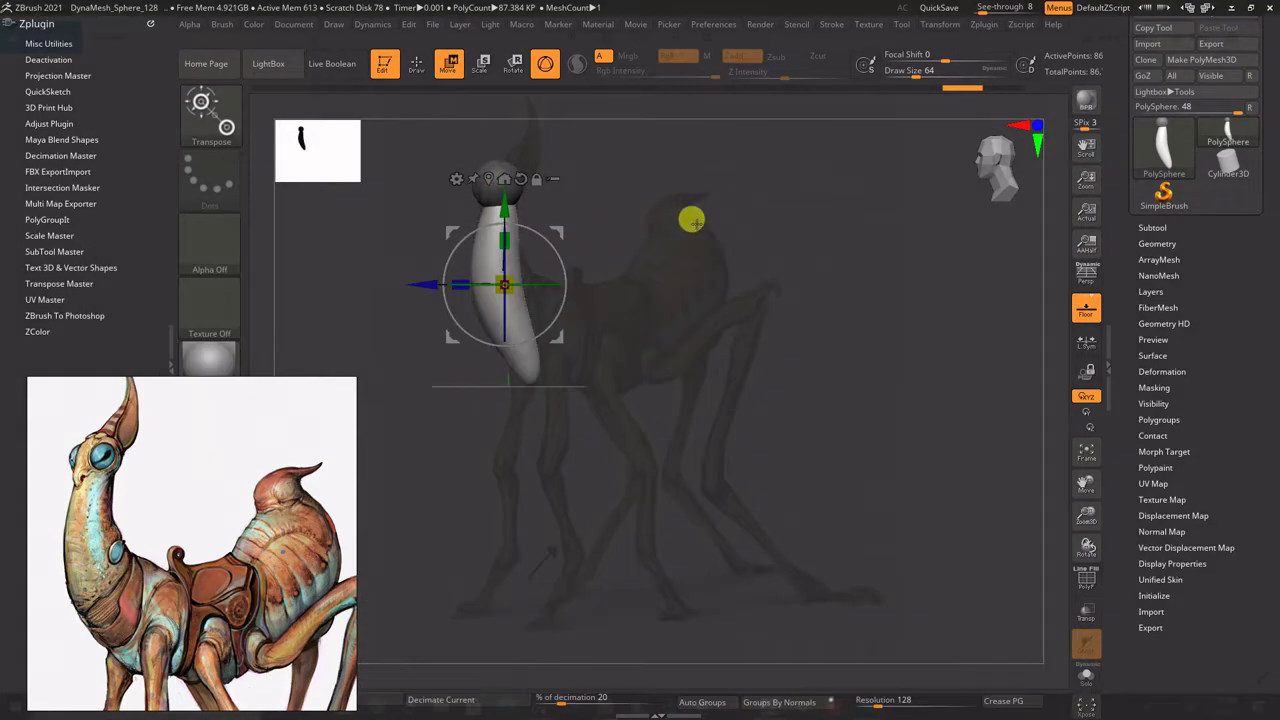
Step: Pick the SnakeHook brush at size 116 and raise See-through on the reference
{"action": "key", "text": "q"}
{"action": "key", "text": "b"}
{"action": "key", "text": "s"}
{"action": "key", "text": "h"}
{"action": "key", "text": "s"}
{"action": "left_click", "coordinate": [972, 14]}
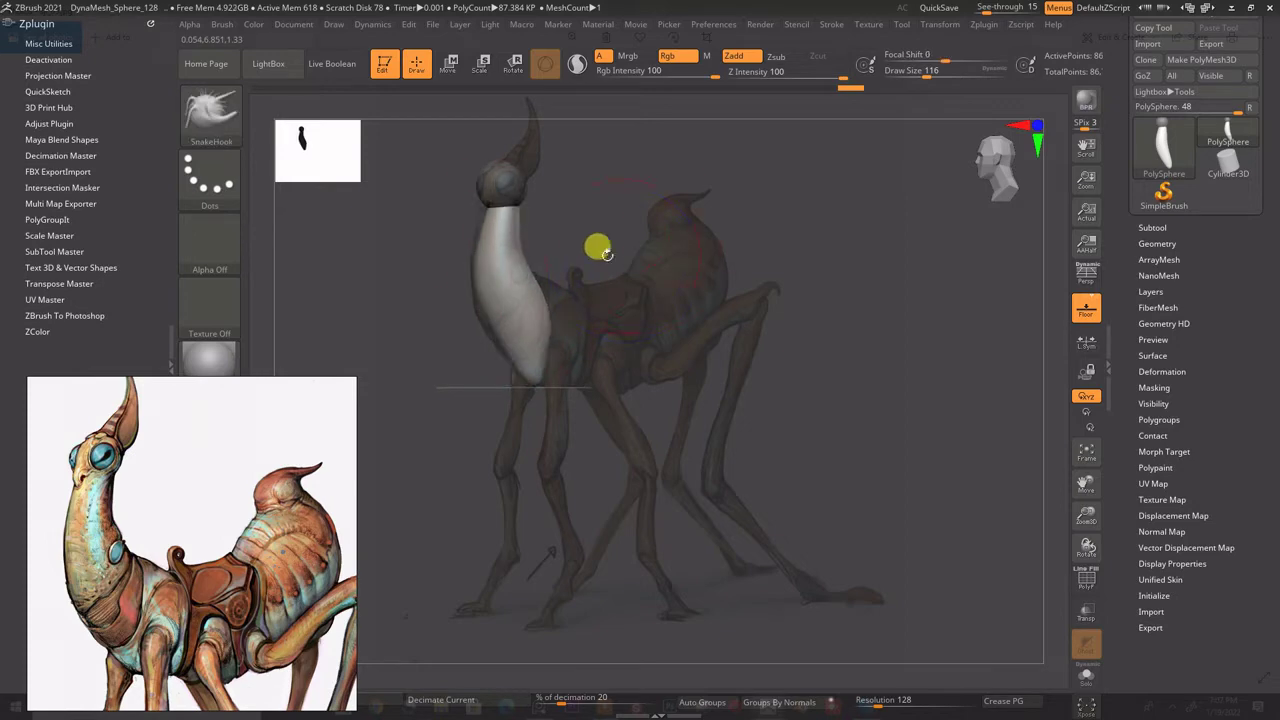
Step: Mask the lower neck, invert the mask, and slice the neck base at an angle with TrimCurve
{"action": "left_click_drag", "start_coordinate": [469, 254], "coordinate": [606, 380], "text": "ctrl"}
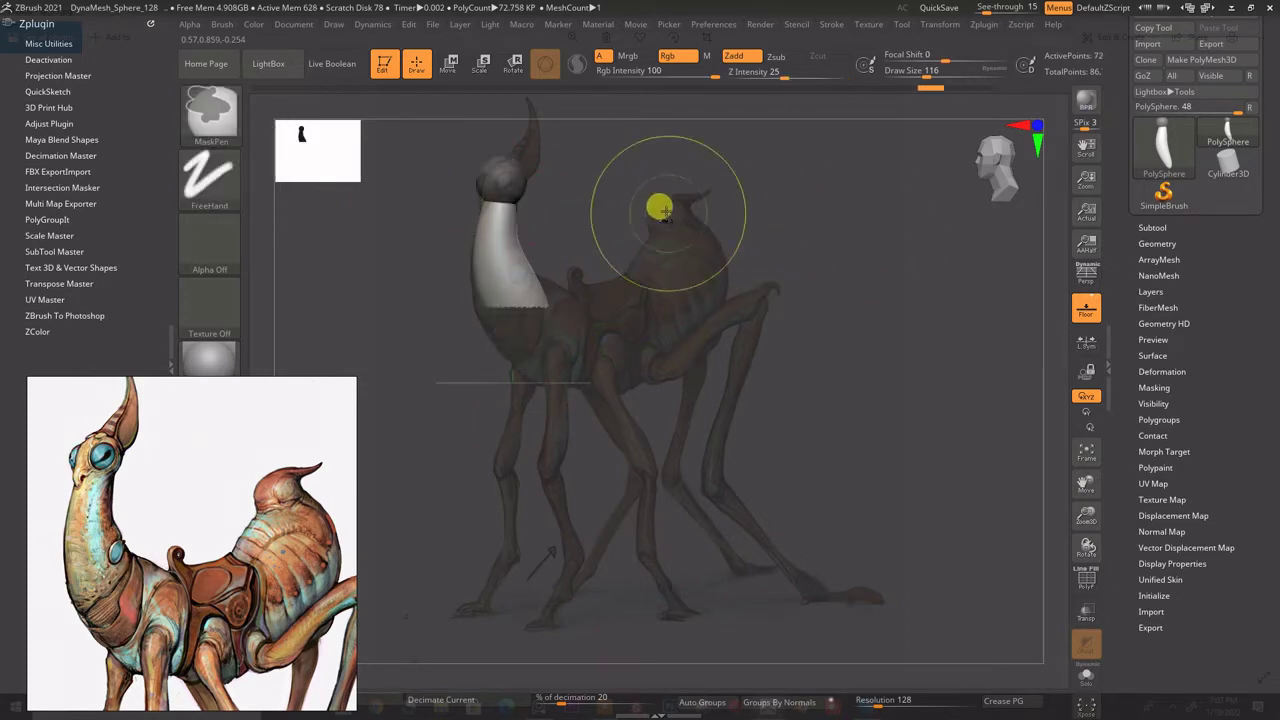
{"action": "left_click", "coordinate": [794, 210], "text": "ctrl"}
{"action": "key", "text": "b"}
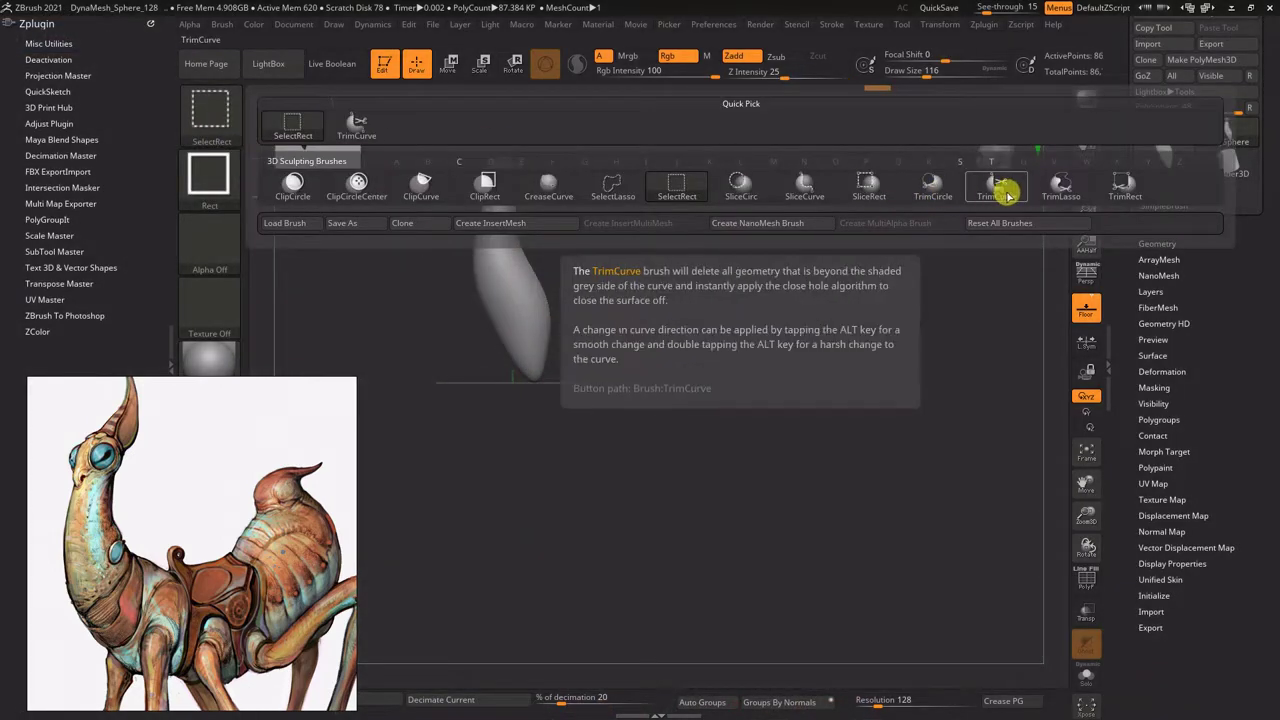
{"action": "left_click", "coordinate": [1010, 190]}
{"action": "left_click_drag", "start_coordinate": [745, 238], "coordinate": [400, 415], "text": "ctrl+shift"}
{"action": "key", "text": "b"}
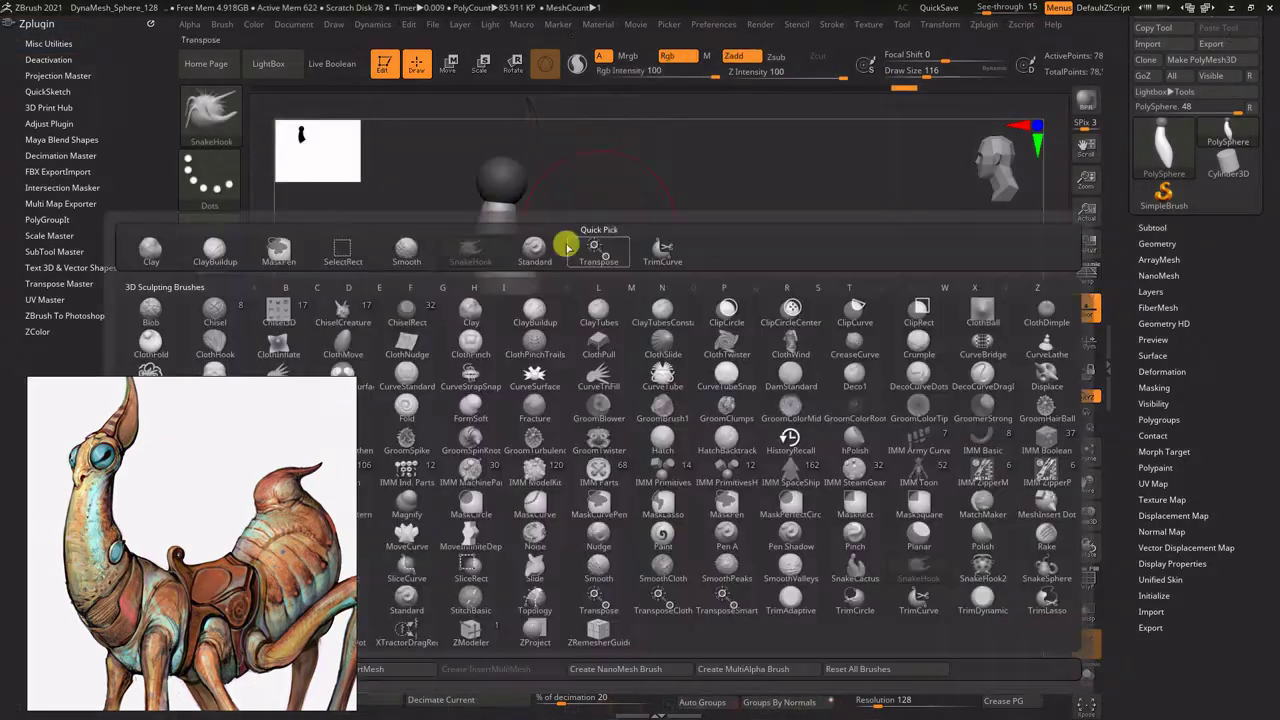
{"action": "left_click", "coordinate": [563, 243]}
{"action": "left_click_drag", "start_coordinate": [690, 177], "coordinate": [475, 309], "text": "ctrl+shift"}
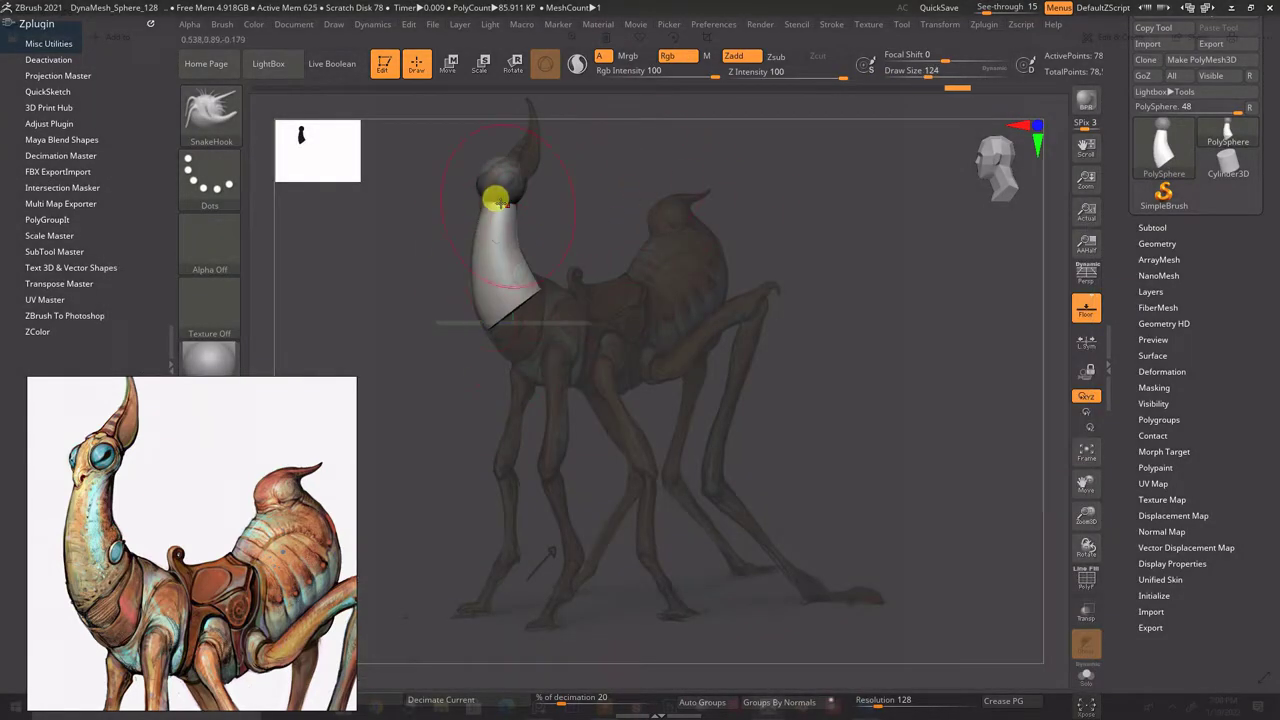
{"action": "left_click_drag", "start_coordinate": [1000, 12], "coordinate": [976, 12]}
Step: Select SnakeHook and orbit around the neck and head to inspect them
{"action": "key", "text": "f"}
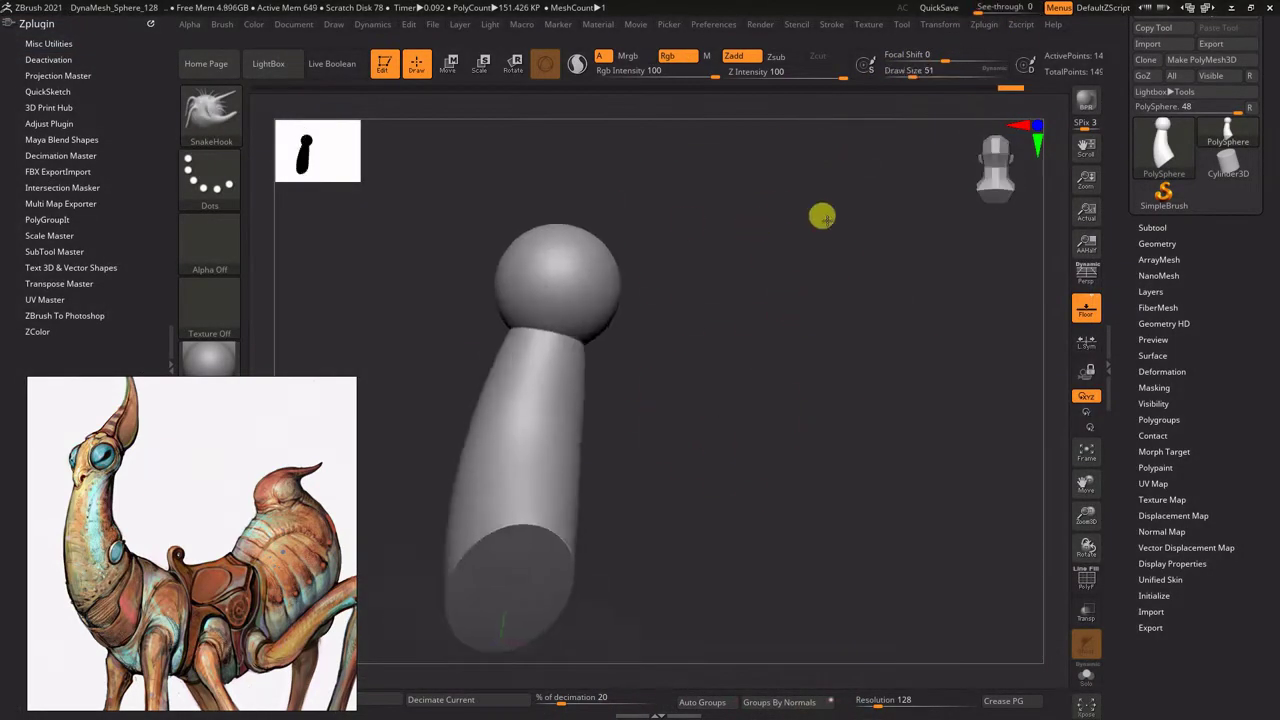
{"action": "left_click_drag", "start_coordinate": [820, 214], "coordinate": [792, 276]}
{"action": "mouse_move", "coordinate": [571, 266]}
{"action": "left_mouse_down"}
{"action": "mouse_move", "coordinate": [449, 260]}
{"action": "mouse_move", "coordinate": [480, 386]}
{"action": "mouse_move", "coordinate": [563, 229]}
{"action": "mouse_move", "coordinate": [760, 271]}
{"action": "mouse_move", "coordinate": [637, 278]}
{"action": "left_mouse_up"}
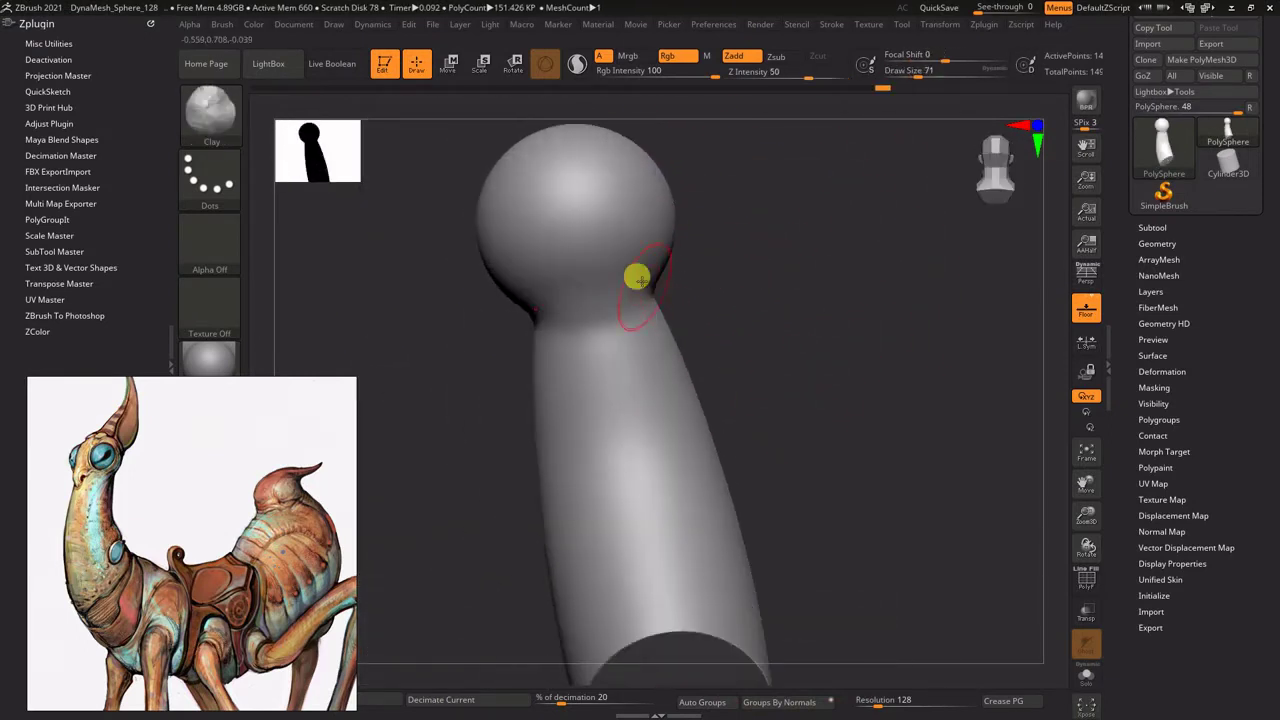
{"action": "mouse_move", "coordinate": [593, 333]}
{"action": "left_mouse_down"}
{"action": "mouse_move", "coordinate": [514, 357]}
{"action": "mouse_move", "coordinate": [645, 316]}
{"action": "left_mouse_up"}
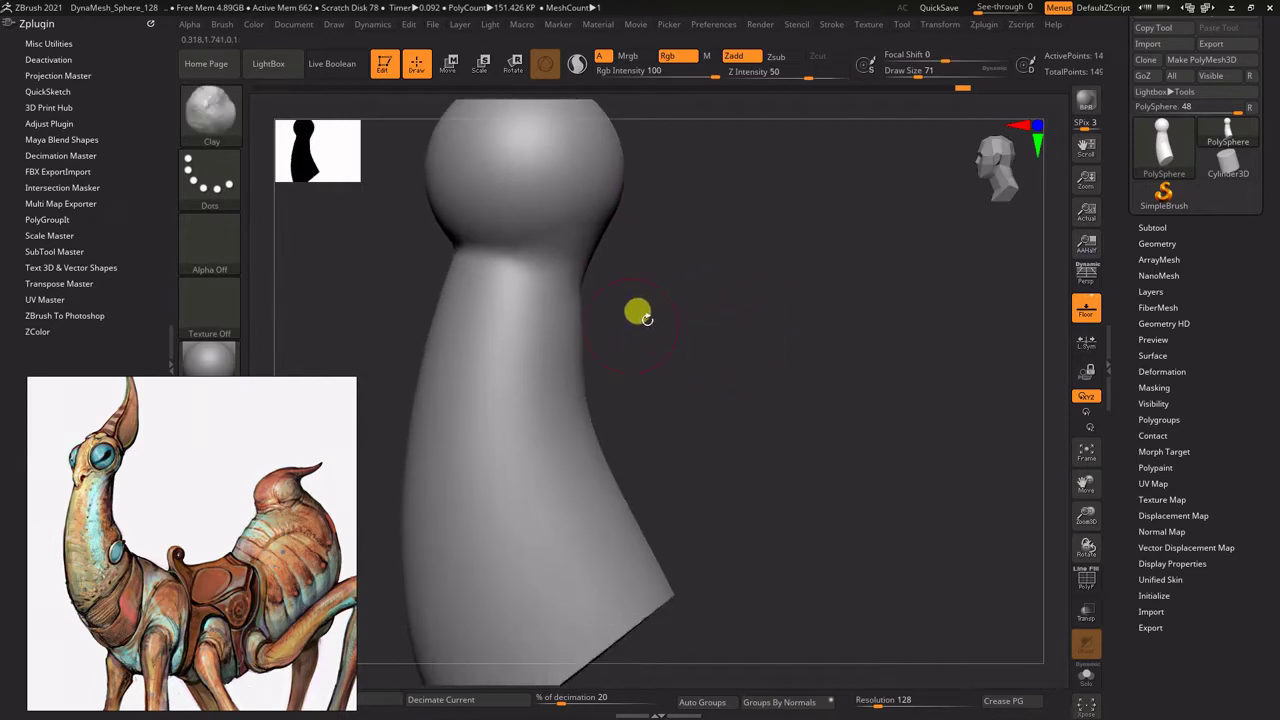
{"action": "mouse_move", "coordinate": [565, 340]}
{"action": "left_mouse_down"}
{"action": "mouse_move", "coordinate": [786, 303]}
{"action": "mouse_move", "coordinate": [900, 354]}
{"action": "mouse_move", "coordinate": [662, 228]}
{"action": "left_mouse_up"}
Step: Drag the lower neck with SnakeHook into a wider, forward-bending flared base
{"action": "key", "text": "Tab"}
{"action": "key", "text": "Tab"}
{"action": "key", "text": "b"}
{"action": "key", "text": "s"}
{"action": "key", "text": "h"}
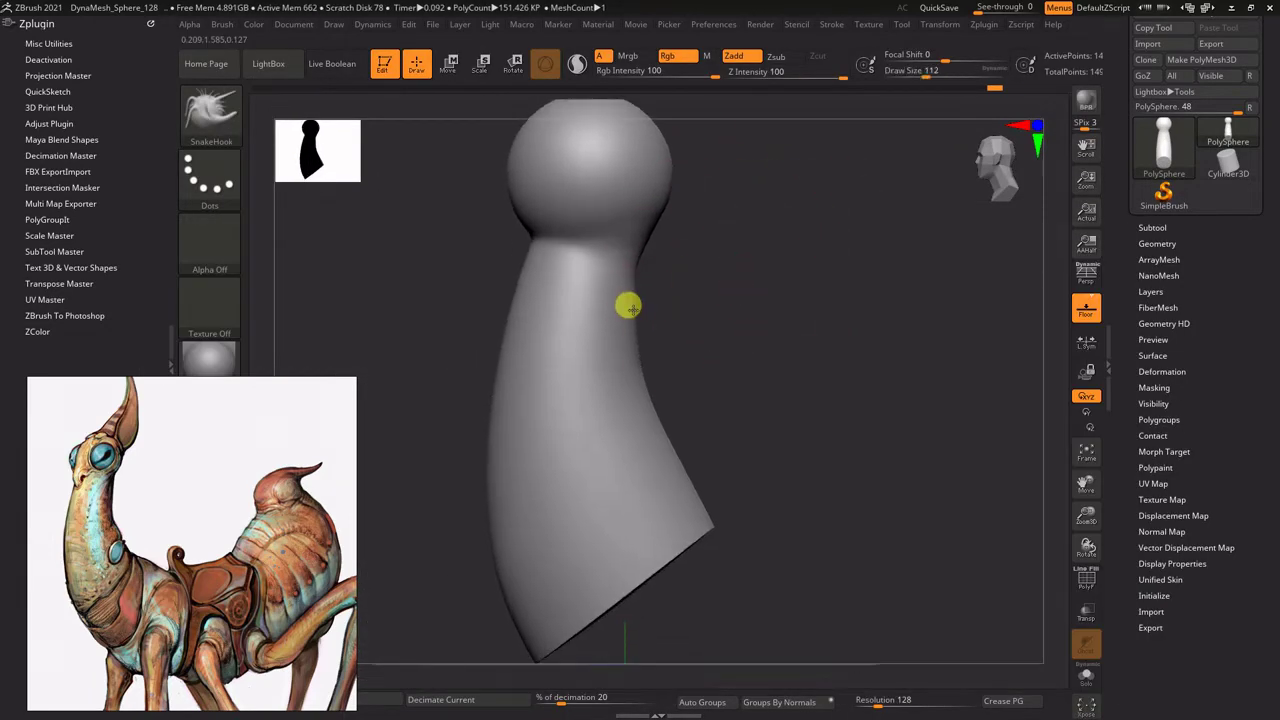
{"action": "mouse_move", "coordinate": [610, 320]}
{"action": "left_mouse_down", "text": "shift"}
{"action": "mouse_move", "coordinate": [694, 334]}
{"action": "mouse_move", "coordinate": [737, 291]}
{"action": "mouse_move", "coordinate": [726, 283]}
{"action": "mouse_move", "coordinate": [765, 310]}
{"action": "left_mouse_up", "text": "shift"}
{"action": "left_click_drag", "start_coordinate": [712, 380], "coordinate": [809, 329]}
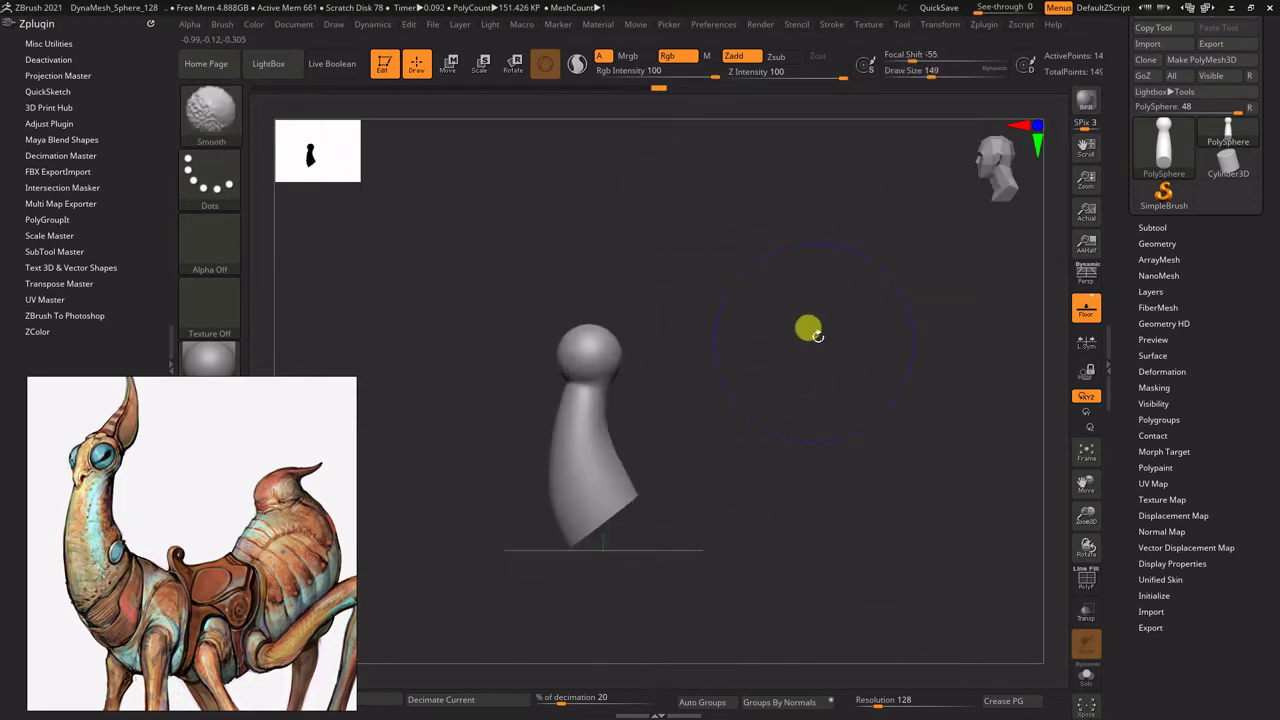
{"action": "left_click", "coordinate": [1150, 226]}
Step: Append a Sphere3D as a new subtool and make it the active piece
{"action": "left_click", "coordinate": [1213, 287]}
{"action": "left_click", "coordinate": [1213, 287]}
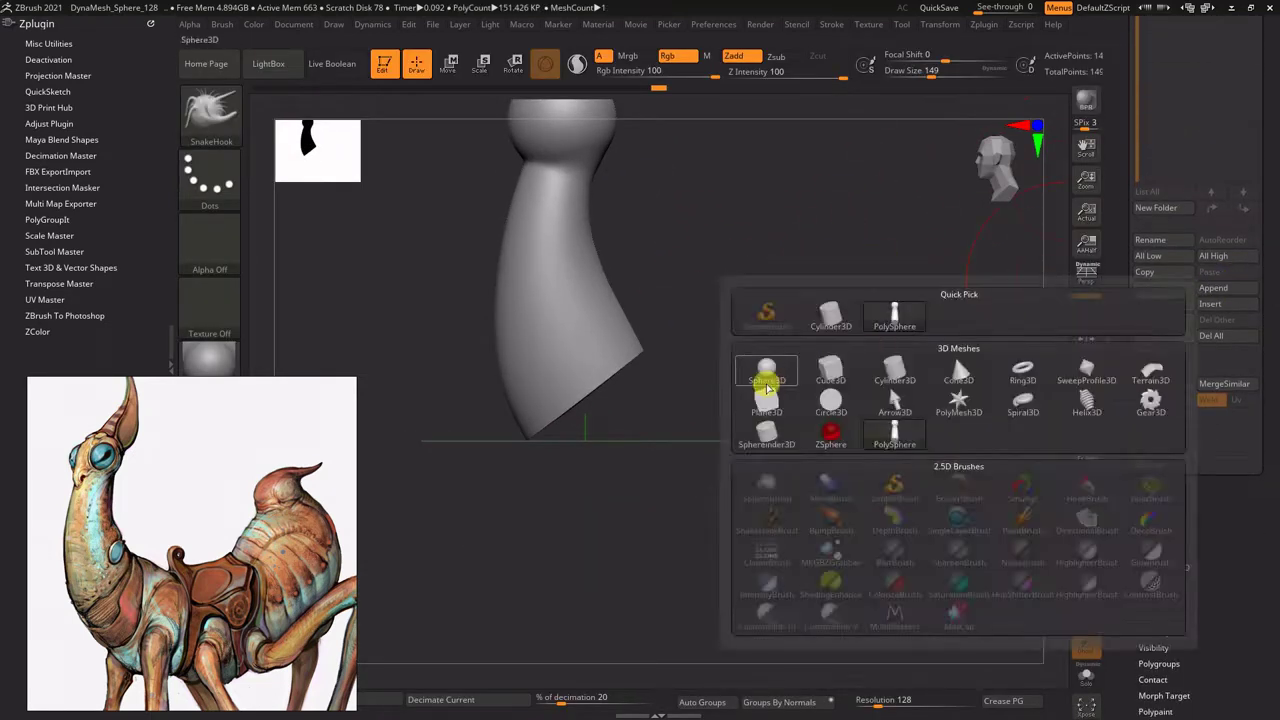
{"action": "left_click", "coordinate": [767, 380]}
{"action": "left_click", "coordinate": [1200, 285]}
{"action": "key", "text": "w"}
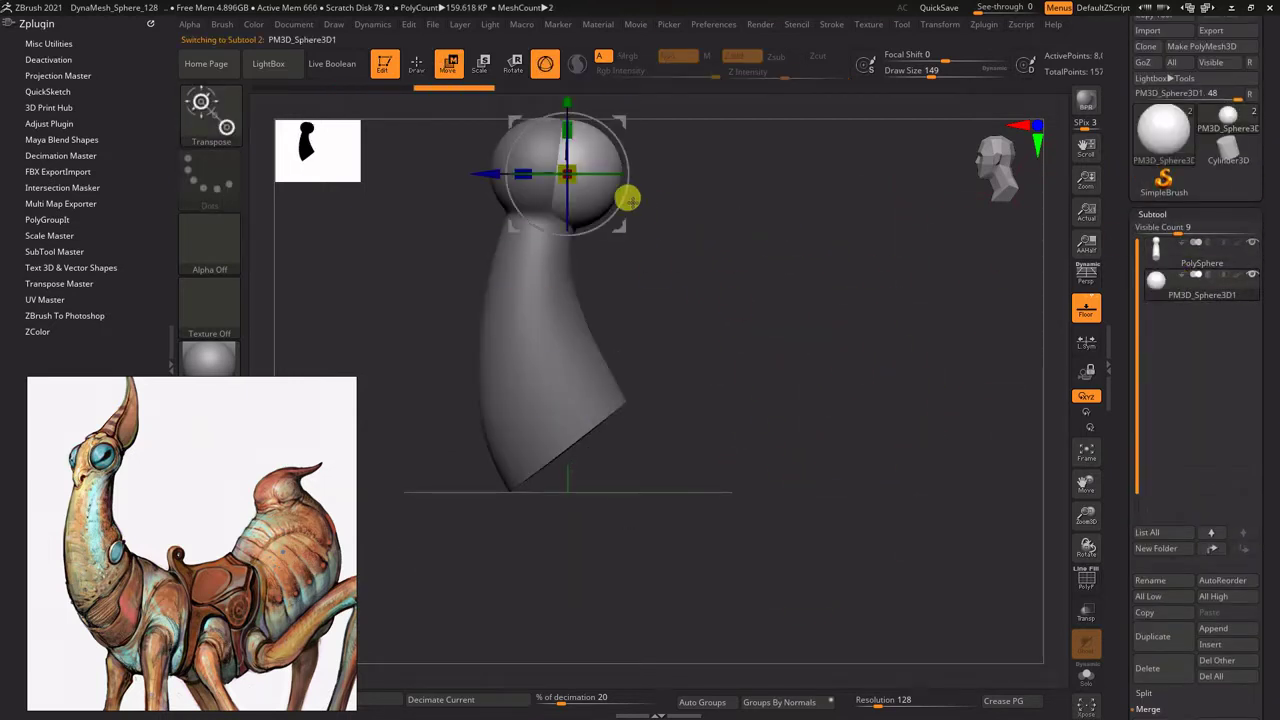
Step: Move, rotate and stretch the sphere into an elongated oval body at the neck's base
{"action": "mouse_move", "coordinate": [628, 199]}
{"action": "left_mouse_down"}
{"action": "mouse_move", "coordinate": [666, 363]}
{"action": "mouse_move", "coordinate": [809, 220]}
{"action": "left_mouse_up"}
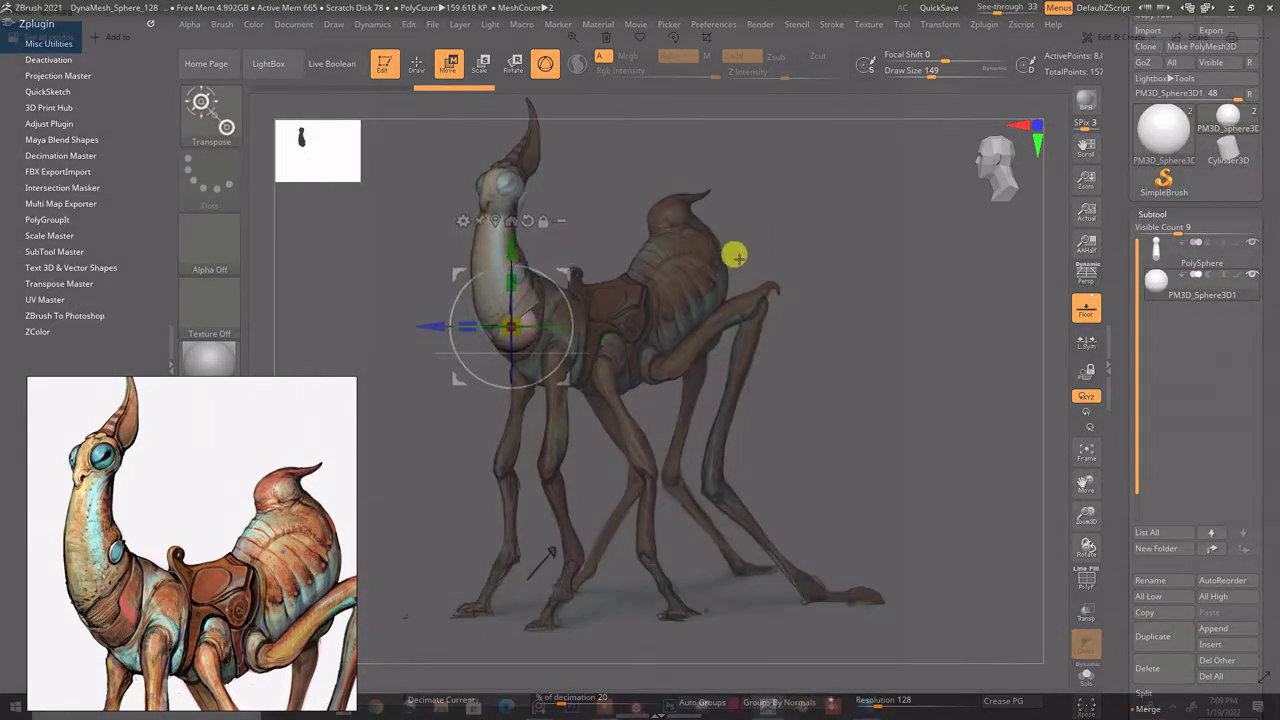
{"action": "left_click_drag", "start_coordinate": [731, 251], "coordinate": [621, 268]}
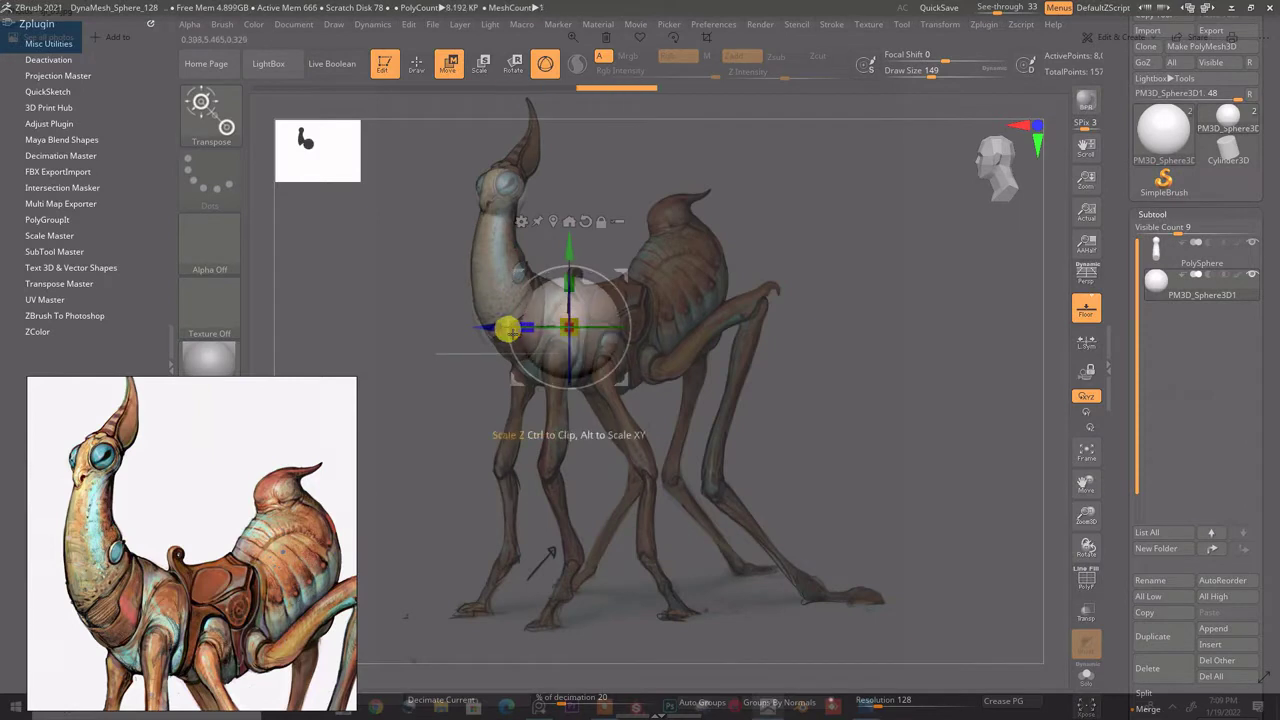
{"action": "left_click_drag", "start_coordinate": [509, 335], "coordinate": [587, 262]}
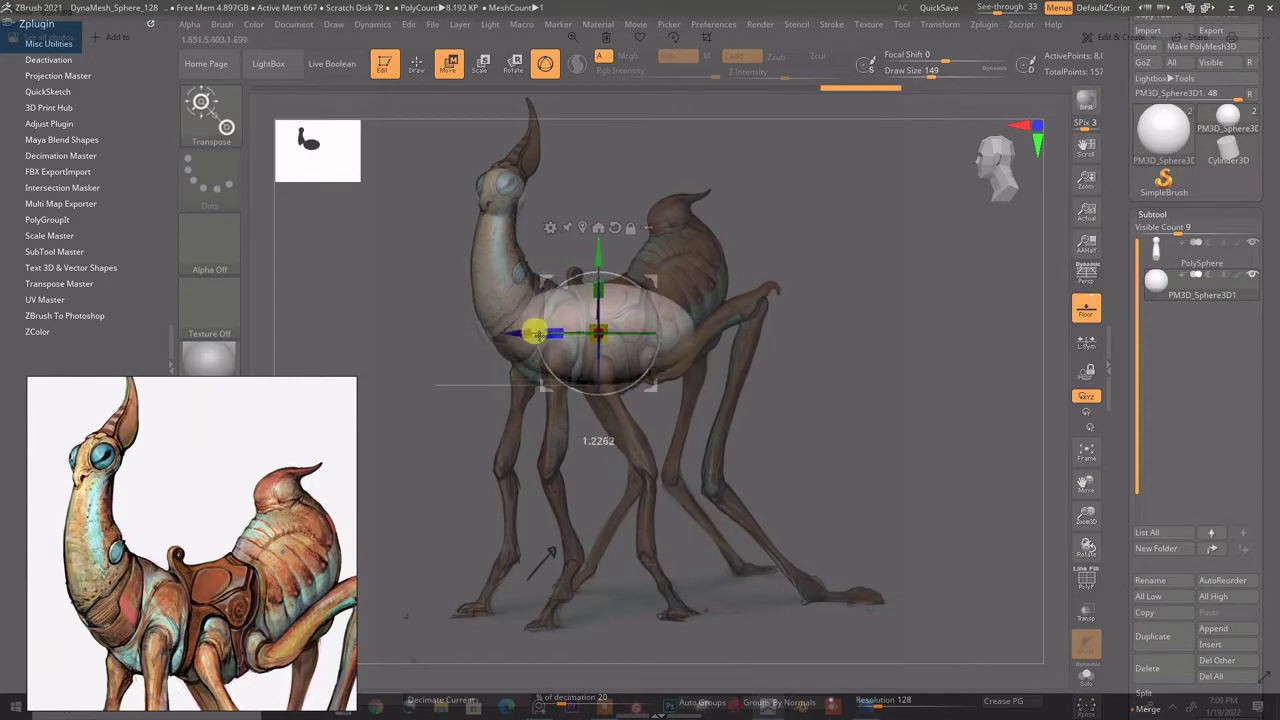
{"action": "left_click_drag", "start_coordinate": [667, 327], "coordinate": [731, 266]}
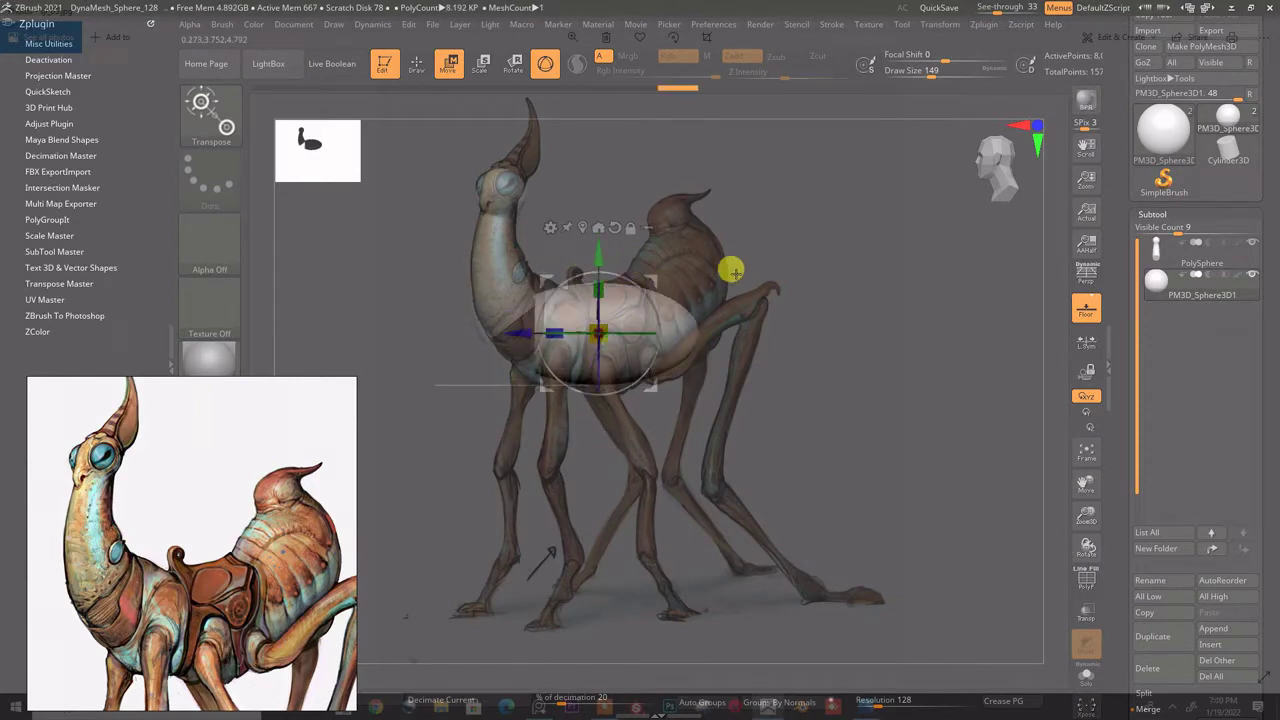
{"action": "left_click_drag", "start_coordinate": [808, 249], "coordinate": [549, 308]}
{"action": "key", "text": "ctrl+z"}
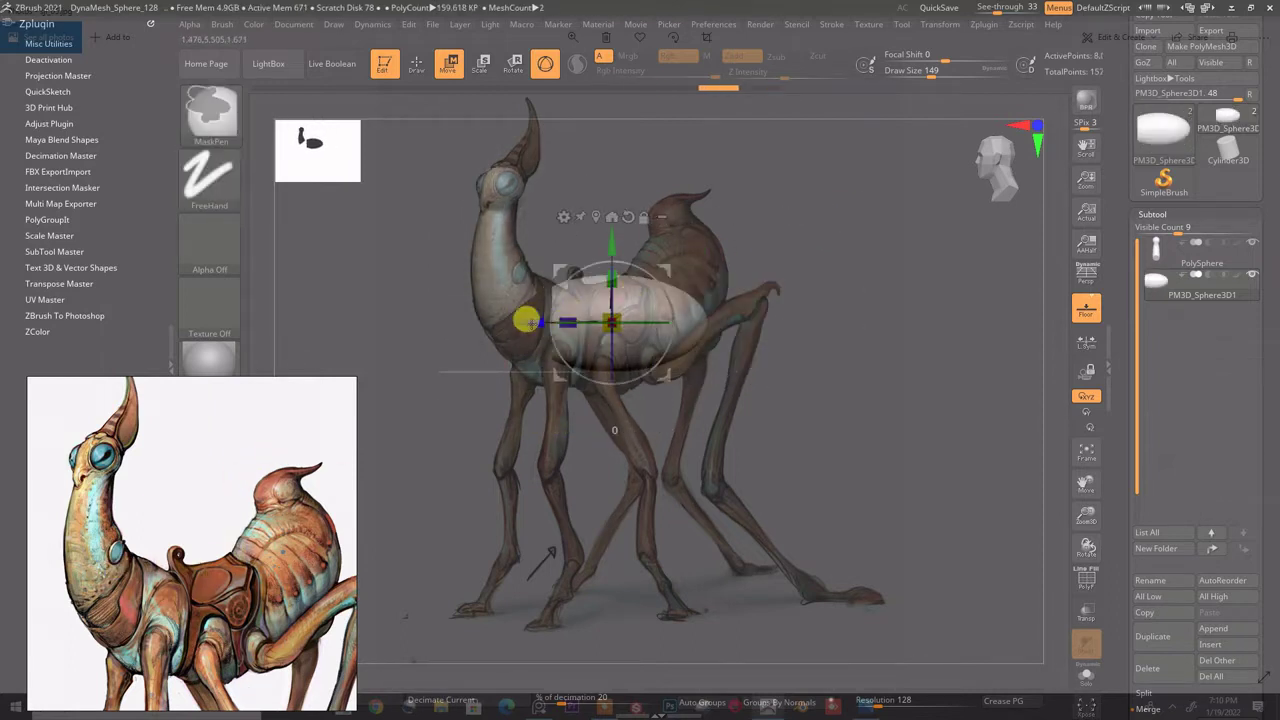
Step: Stretch the body sphere into a capsule and bulge its rear into a rounded ellipsoid
{"action": "left_click_drag", "start_coordinate": [522, 323], "coordinate": [766, 229]}
{"action": "left_click", "coordinate": [700, 158]}
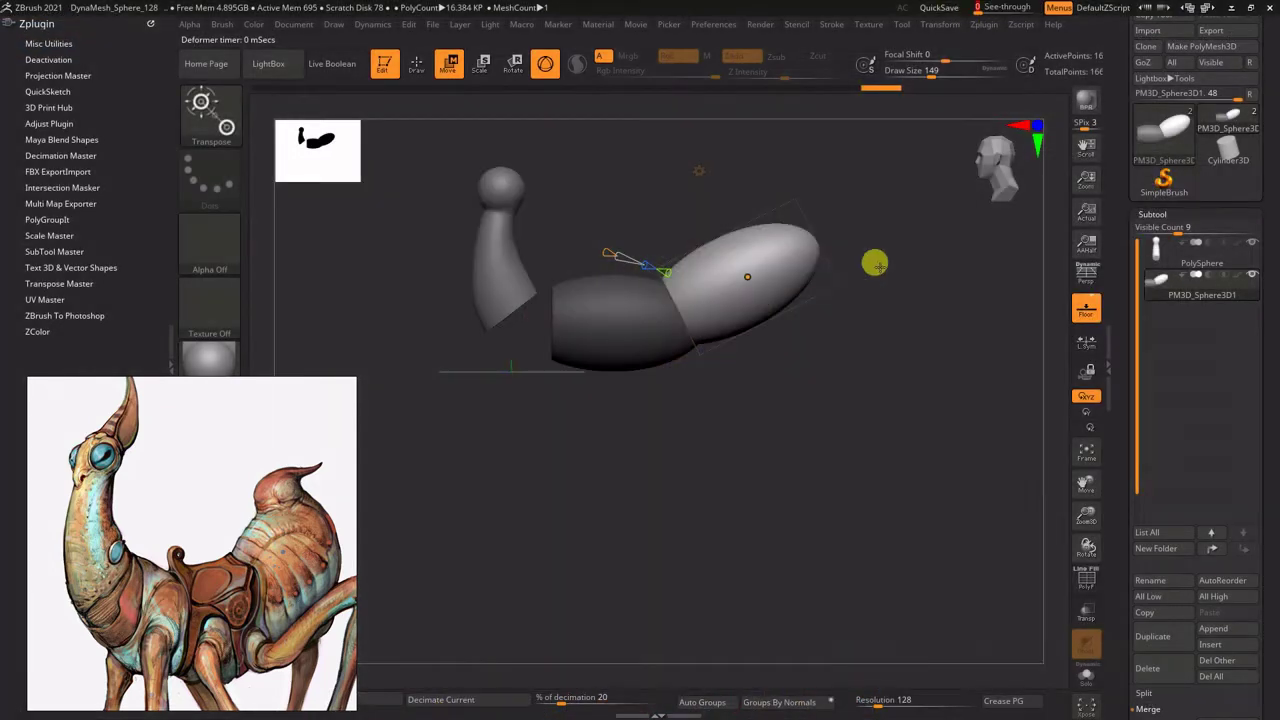
{"action": "mouse_move", "coordinate": [875, 263]}
{"action": "left_mouse_down"}
{"action": "mouse_move", "coordinate": [754, 251]}
{"action": "mouse_move", "coordinate": [913, 250]}
{"action": "mouse_move", "coordinate": [520, 329]}
{"action": "mouse_move", "coordinate": [851, 240]}
{"action": "left_mouse_up"}
{"action": "mouse_move", "coordinate": [836, 369]}
{"action": "left_mouse_down"}
{"action": "mouse_move", "coordinate": [811, 374]}
{"action": "mouse_move", "coordinate": [832, 374]}
{"action": "left_mouse_up"}
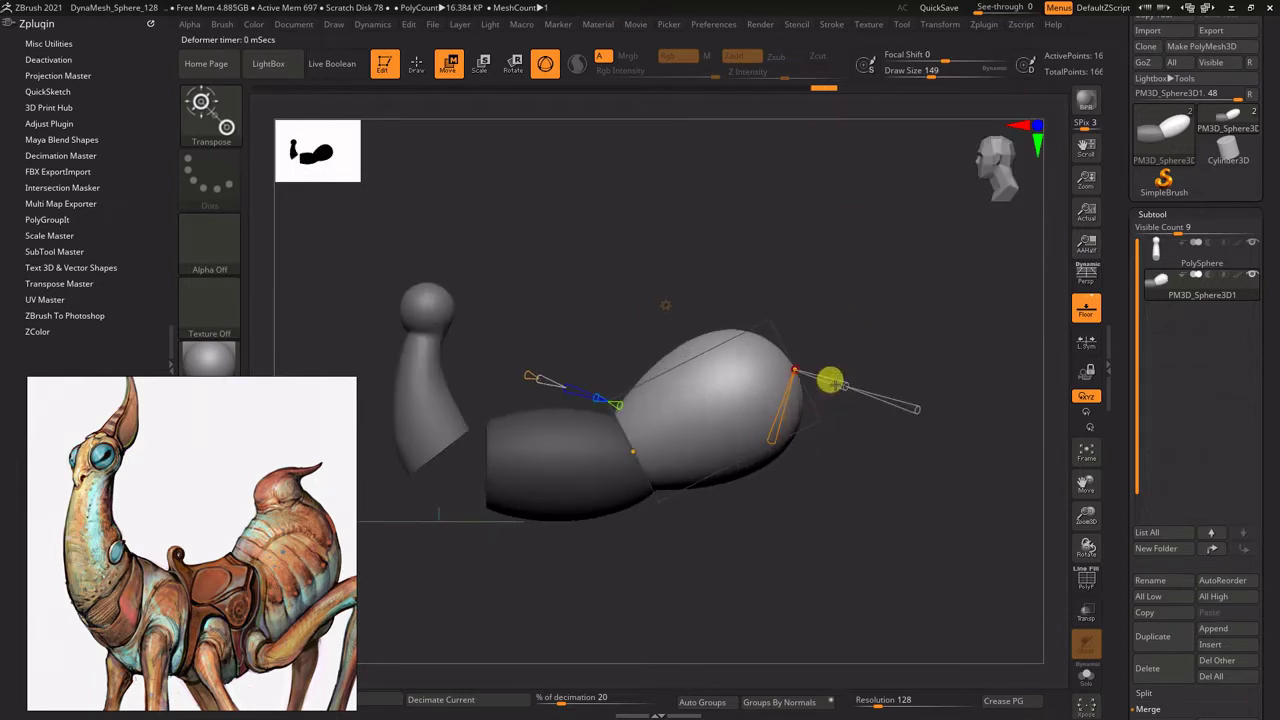
{"action": "left_click_drag", "start_coordinate": [505, 368], "coordinate": [737, 337]}
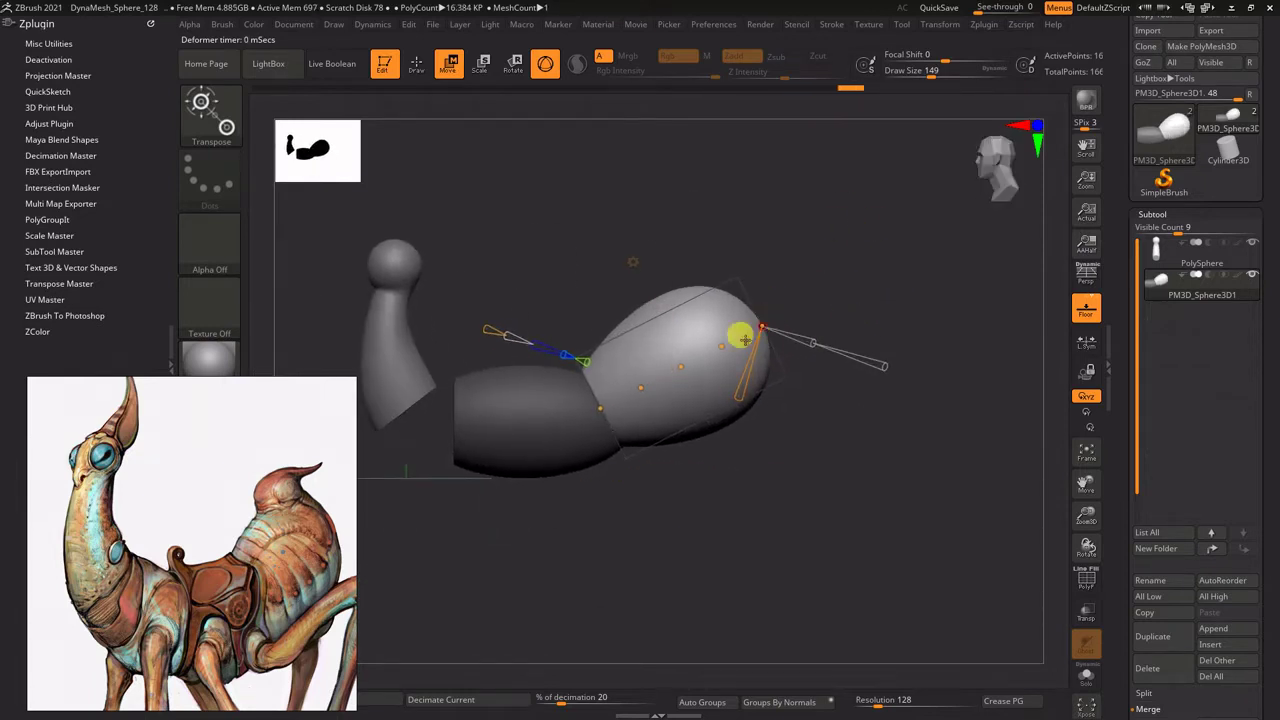
{"action": "mouse_move", "coordinate": [490, 327]}
{"action": "left_mouse_down"}
{"action": "mouse_move", "coordinate": [677, 366]}
{"action": "mouse_move", "coordinate": [749, 320]}
{"action": "mouse_move", "coordinate": [591, 354]}
{"action": "mouse_move", "coordinate": [889, 255]}
{"action": "mouse_move", "coordinate": [831, 251]}
{"action": "left_mouse_up"}
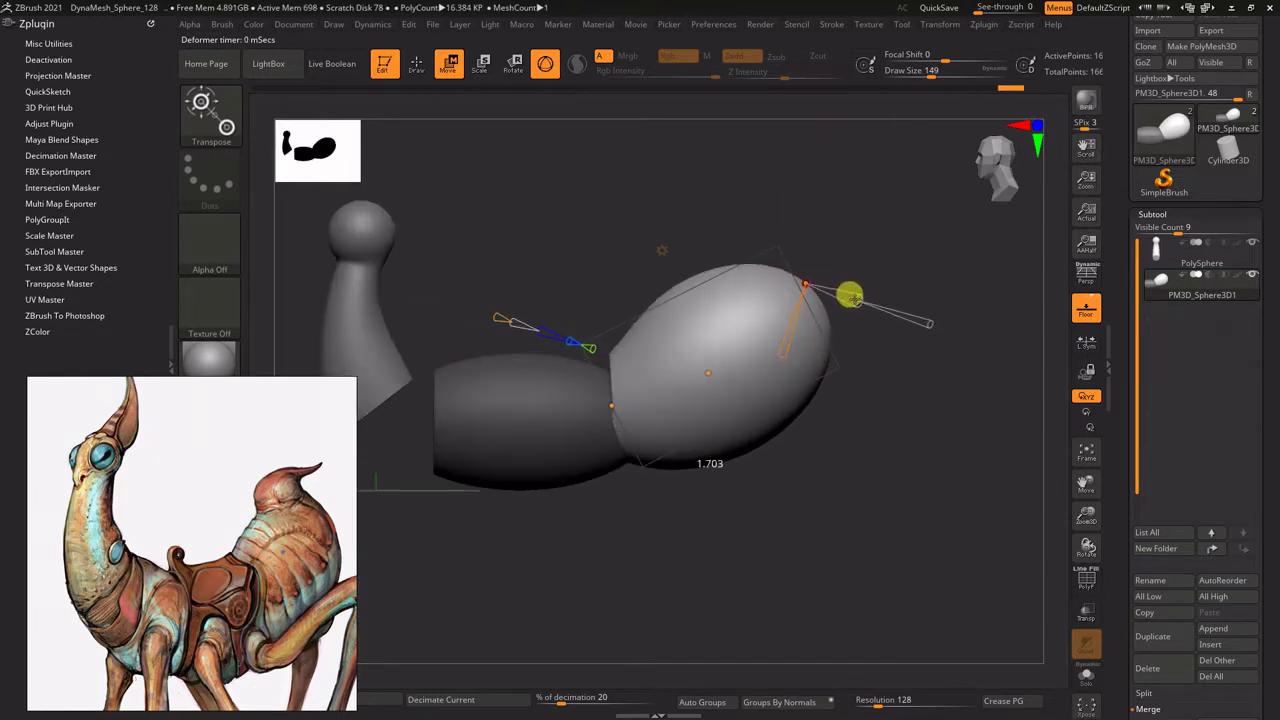
{"action": "mouse_move", "coordinate": [848, 295]}
{"action": "left_mouse_down"}
{"action": "mouse_move", "coordinate": [929, 214]}
{"action": "mouse_move", "coordinate": [903, 206]}
{"action": "mouse_move", "coordinate": [894, 243]}
{"action": "mouse_move", "coordinate": [924, 162]}
{"action": "left_mouse_up"}
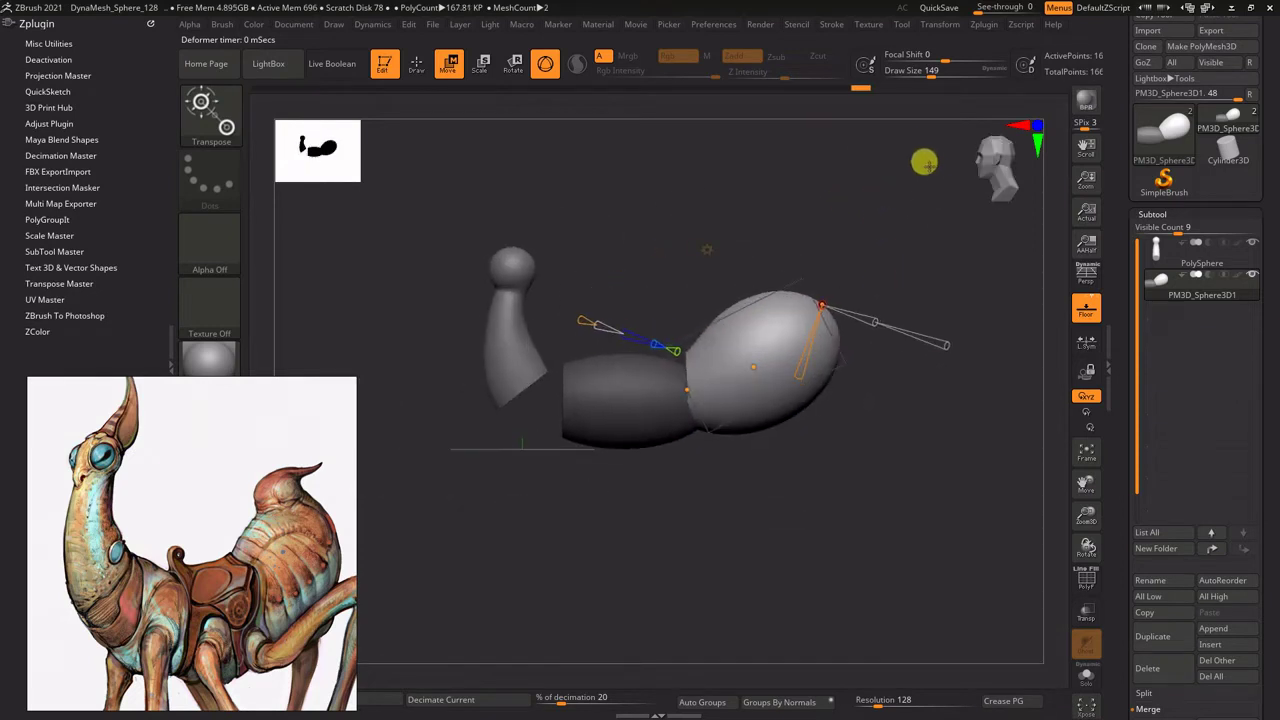
Step: Raise See-through and bend the body segments at the joint to match the reference pose
{"action": "left_click_drag", "start_coordinate": [1030, 7], "coordinate": [990, 8]}
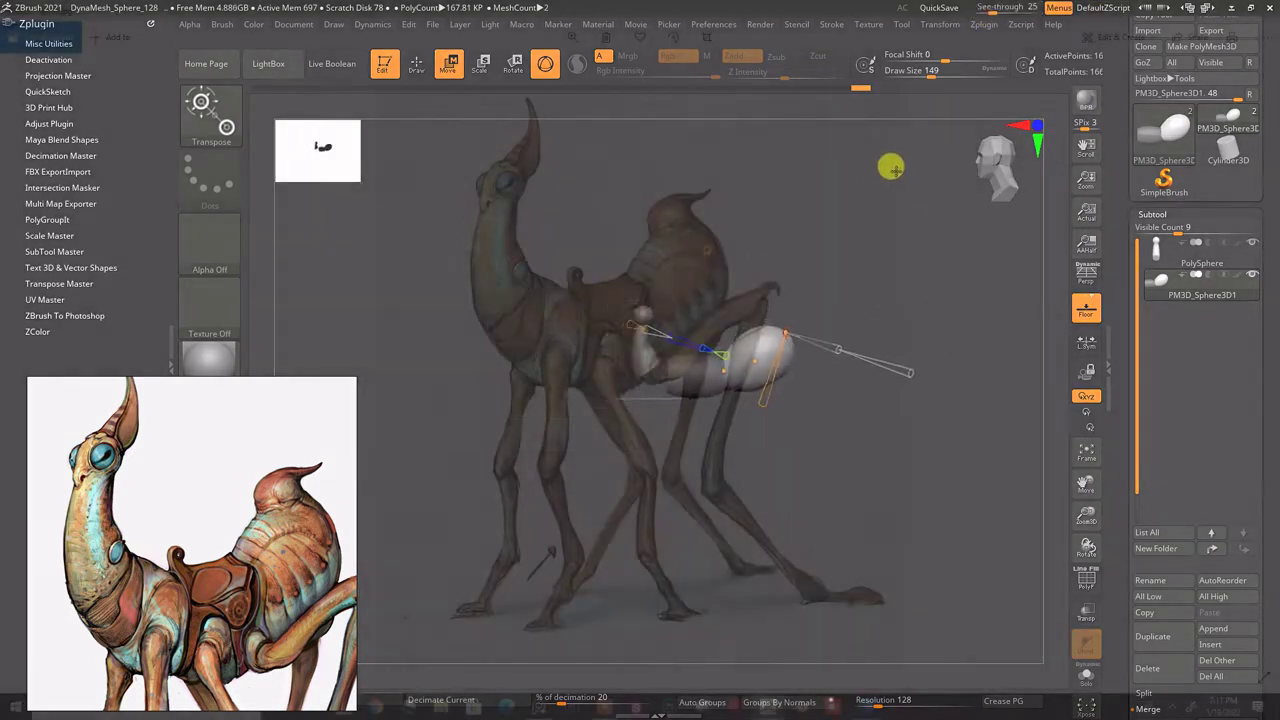
{"action": "mouse_move", "coordinate": [886, 166]}
{"action": "left_mouse_down"}
{"action": "mouse_move", "coordinate": [929, 94]}
{"action": "mouse_move", "coordinate": [946, 197]}
{"action": "mouse_move", "coordinate": [891, 357]}
{"action": "mouse_move", "coordinate": [940, 163]}
{"action": "mouse_move", "coordinate": [860, 397]}
{"action": "mouse_move", "coordinate": [697, 223]}
{"action": "mouse_move", "coordinate": [672, 297]}
{"action": "left_mouse_up"}
{"action": "mouse_move", "coordinate": [736, 432]}
{"action": "left_mouse_down"}
{"action": "mouse_move", "coordinate": [672, 335]}
{"action": "mouse_move", "coordinate": [657, 337]}
{"action": "mouse_move", "coordinate": [603, 429]}
{"action": "mouse_move", "coordinate": [914, 280]}
{"action": "left_mouse_up"}
{"action": "key", "text": "y"}
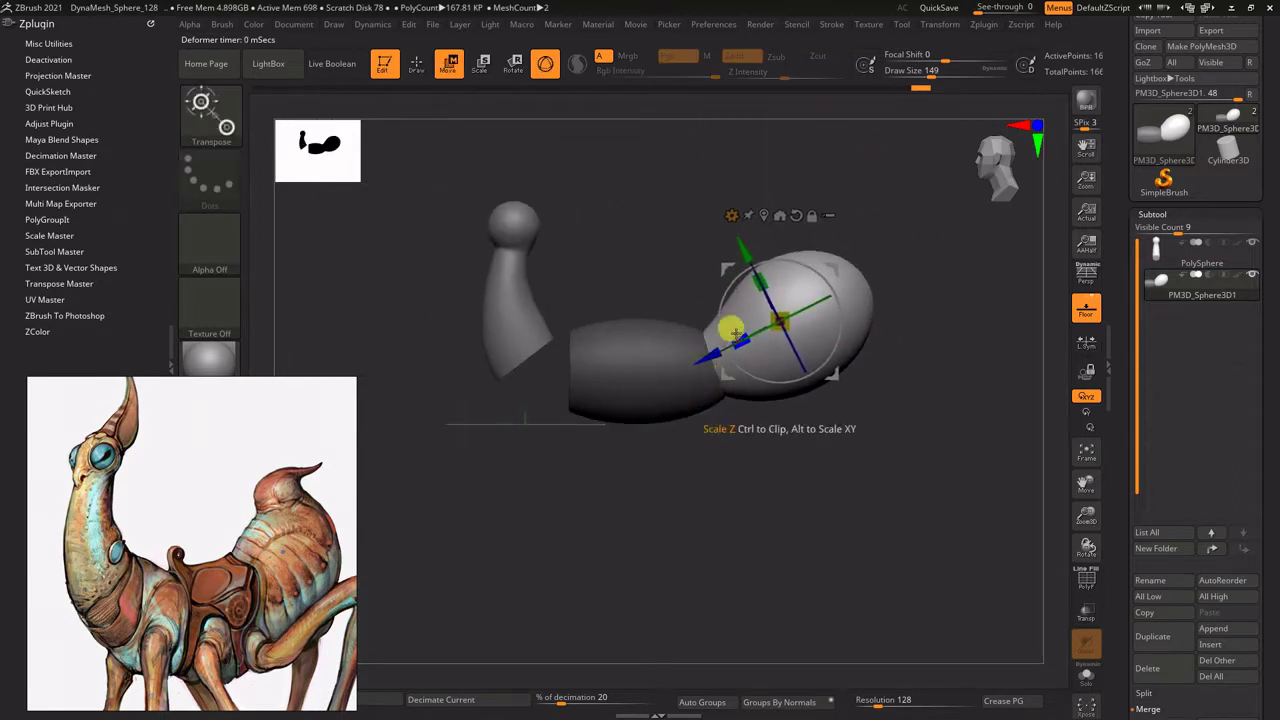
{"action": "mouse_move", "coordinate": [729, 329]}
{"action": "left_mouse_down"}
{"action": "mouse_move", "coordinate": [829, 166]}
{"action": "mouse_move", "coordinate": [940, 240]}
{"action": "mouse_move", "coordinate": [889, 206]}
{"action": "mouse_move", "coordinate": [700, 480]}
{"action": "mouse_move", "coordinate": [787, 214]}
{"action": "mouse_move", "coordinate": [771, 229]}
{"action": "mouse_move", "coordinate": [811, 211]}
{"action": "mouse_move", "coordinate": [754, 297]}
{"action": "mouse_move", "coordinate": [703, 192]}
{"action": "mouse_move", "coordinate": [1066, 189]}
{"action": "mouse_move", "coordinate": [780, 209]}
{"action": "mouse_move", "coordinate": [711, 240]}
{"action": "mouse_move", "coordinate": [784, 230]}
{"action": "mouse_move", "coordinate": [1263, 429]}
{"action": "left_mouse_up"}
{"action": "key", "text": "q"}
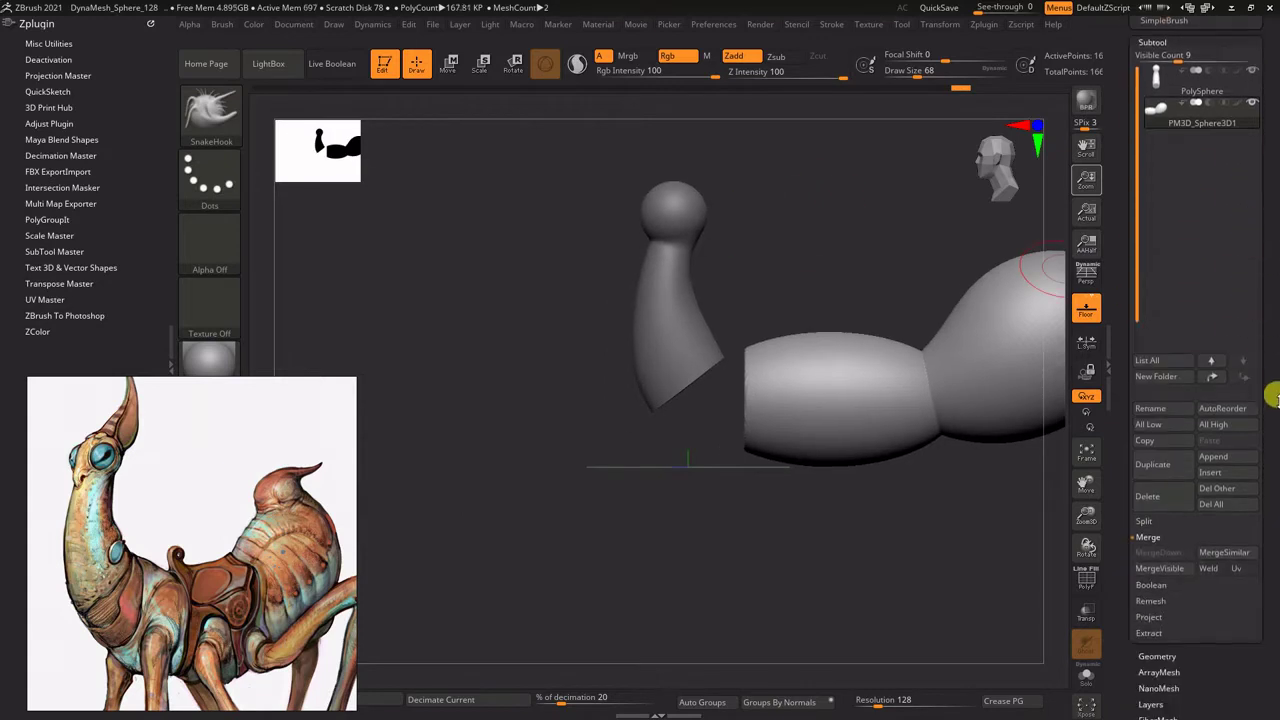
Step: Insert a Sphere3D and move and scale it to fill the neck-body joint
{"action": "left_click", "coordinate": [1263, 429]}
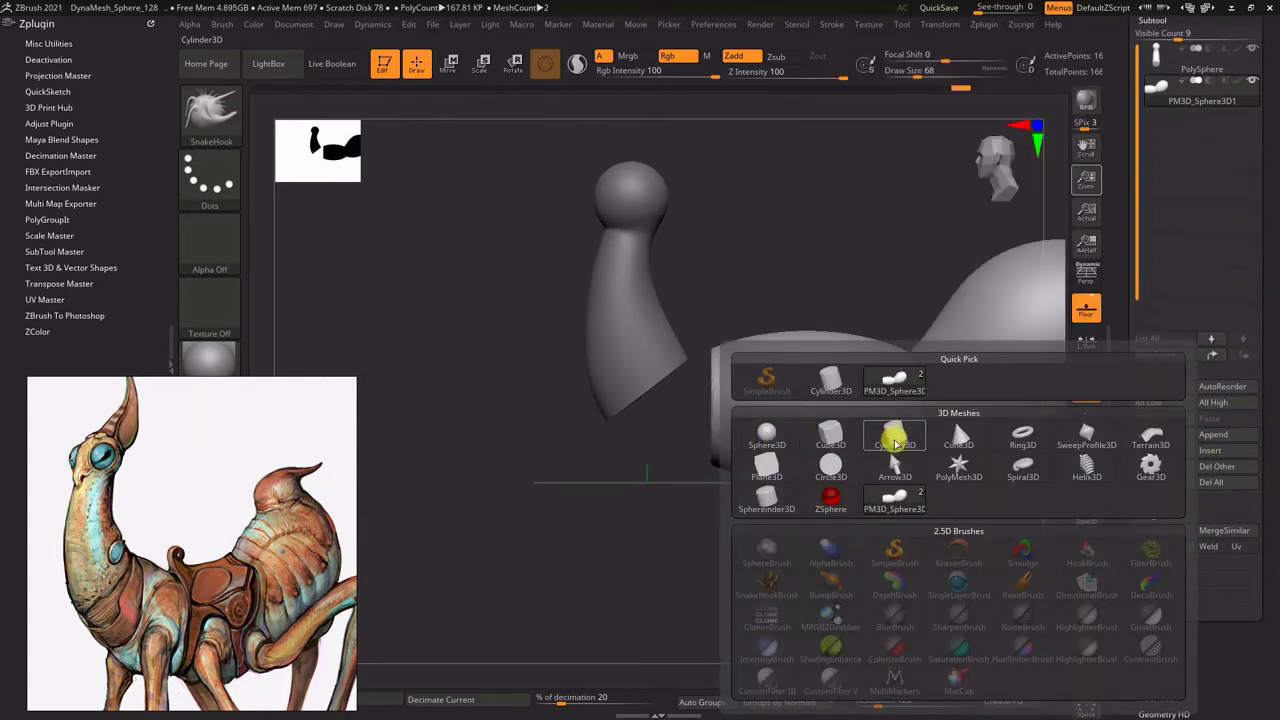
{"action": "left_click", "coordinate": [786, 443]}
{"action": "key", "text": "w"}
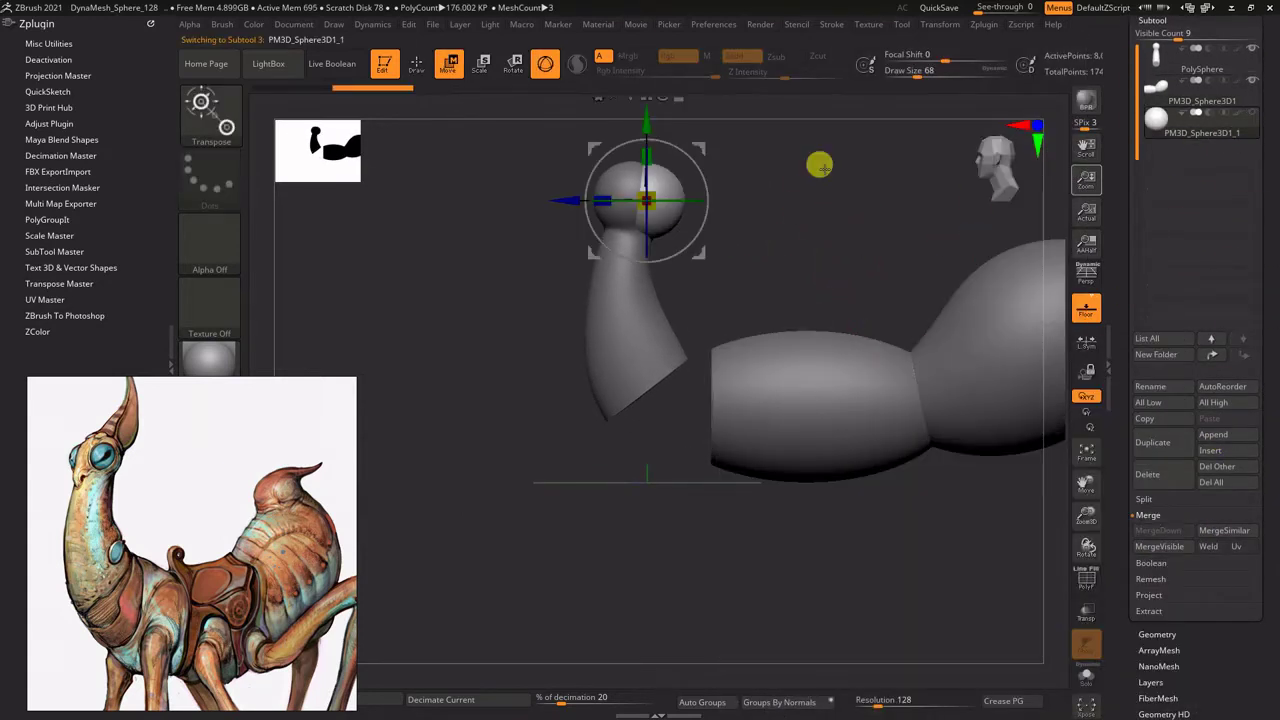
{"action": "mouse_move", "coordinate": [643, 200]}
{"action": "left_mouse_down"}
{"action": "mouse_move", "coordinate": [586, 357]}
{"action": "mouse_move", "coordinate": [737, 214]}
{"action": "mouse_move", "coordinate": [731, 357]}
{"action": "mouse_move", "coordinate": [829, 174]}
{"action": "mouse_move", "coordinate": [810, 195]}
{"action": "mouse_move", "coordinate": [857, 188]}
{"action": "left_mouse_up"}
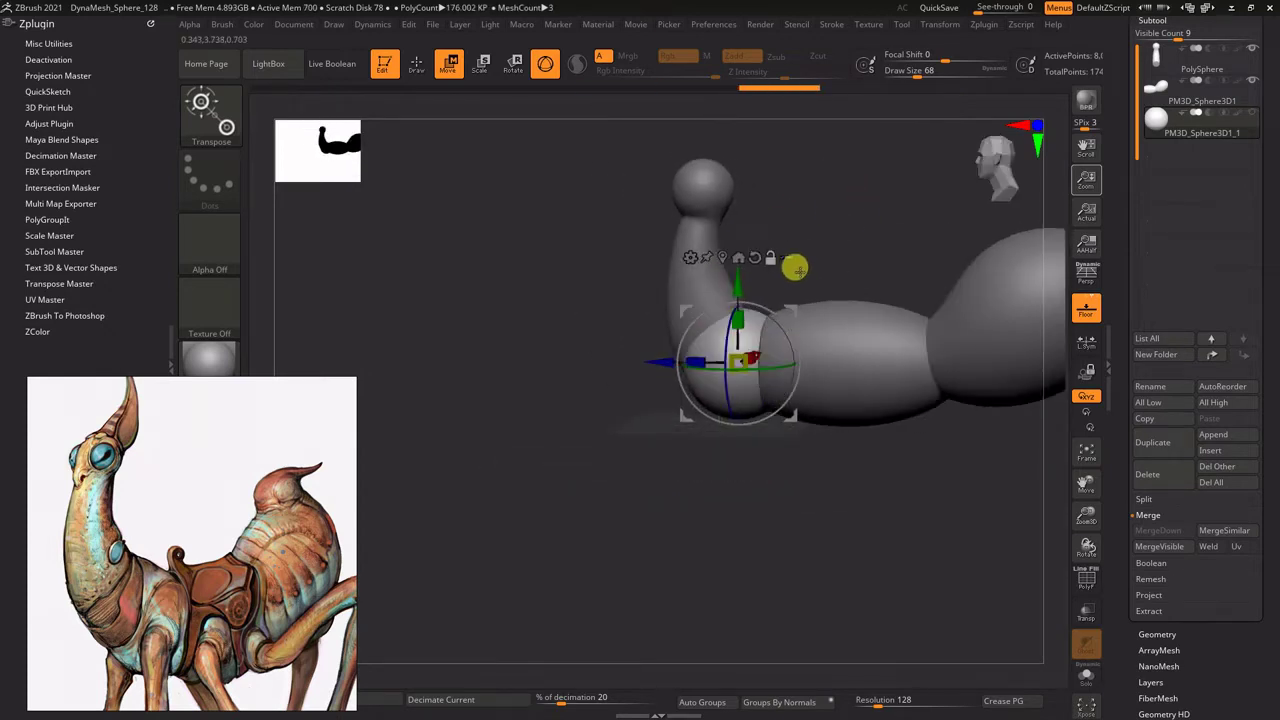
{"action": "left_click_drag", "start_coordinate": [823, 234], "coordinate": [735, 320]}
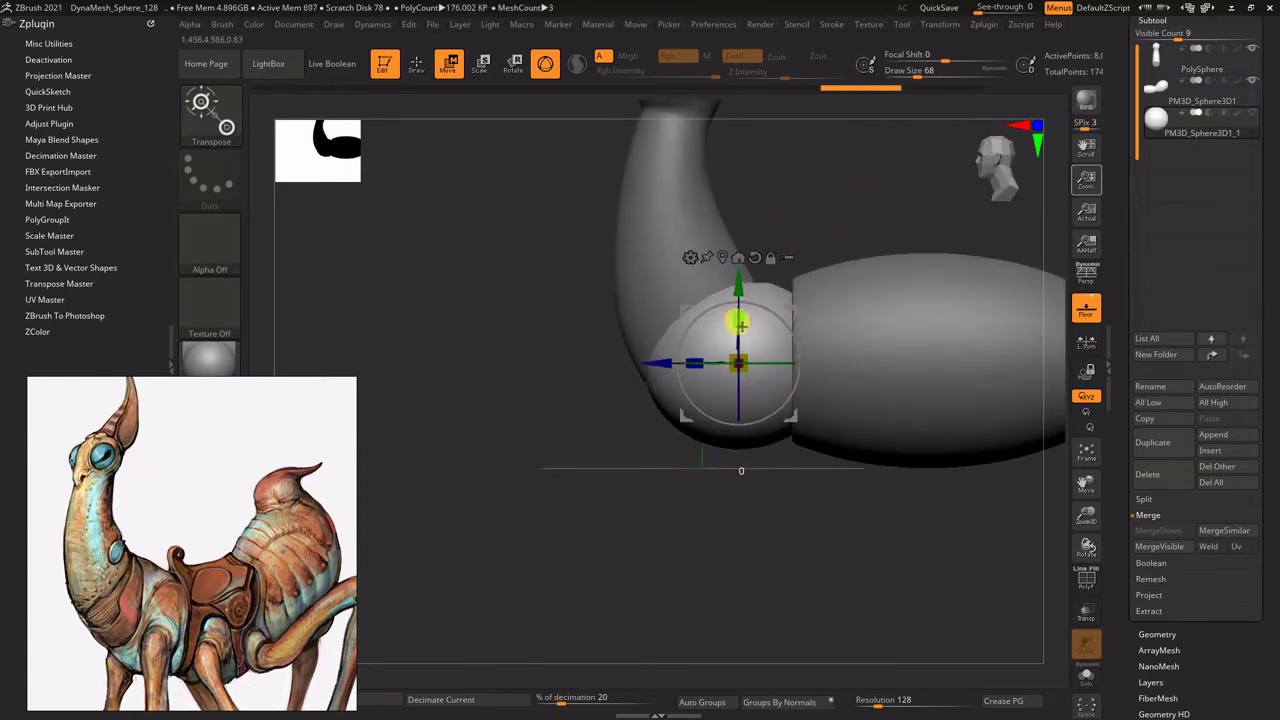
{"action": "mouse_move", "coordinate": [738, 268]}
{"action": "left_mouse_down"}
{"action": "mouse_move", "coordinate": [820, 200]}
{"action": "mouse_move", "coordinate": [740, 362]}
{"action": "left_mouse_up"}
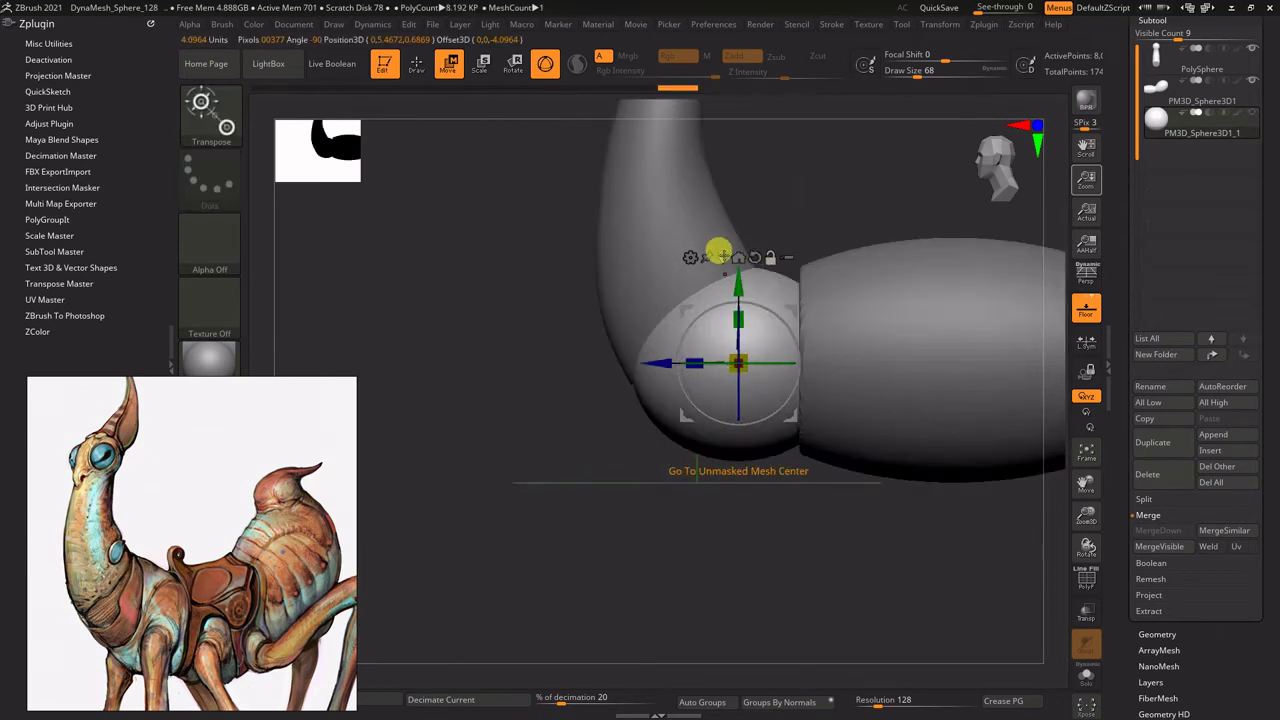
{"action": "left_click", "coordinate": [721, 255]}
{"action": "mouse_move", "coordinate": [741, 268]}
{"action": "left_mouse_down"}
{"action": "mouse_move", "coordinate": [797, 240]}
{"action": "mouse_move", "coordinate": [720, 320]}
{"action": "mouse_move", "coordinate": [629, 326]}
{"action": "mouse_move", "coordinate": [793, 241]}
{"action": "mouse_move", "coordinate": [840, 186]}
{"action": "mouse_move", "coordinate": [814, 249]}
{"action": "left_mouse_up"}
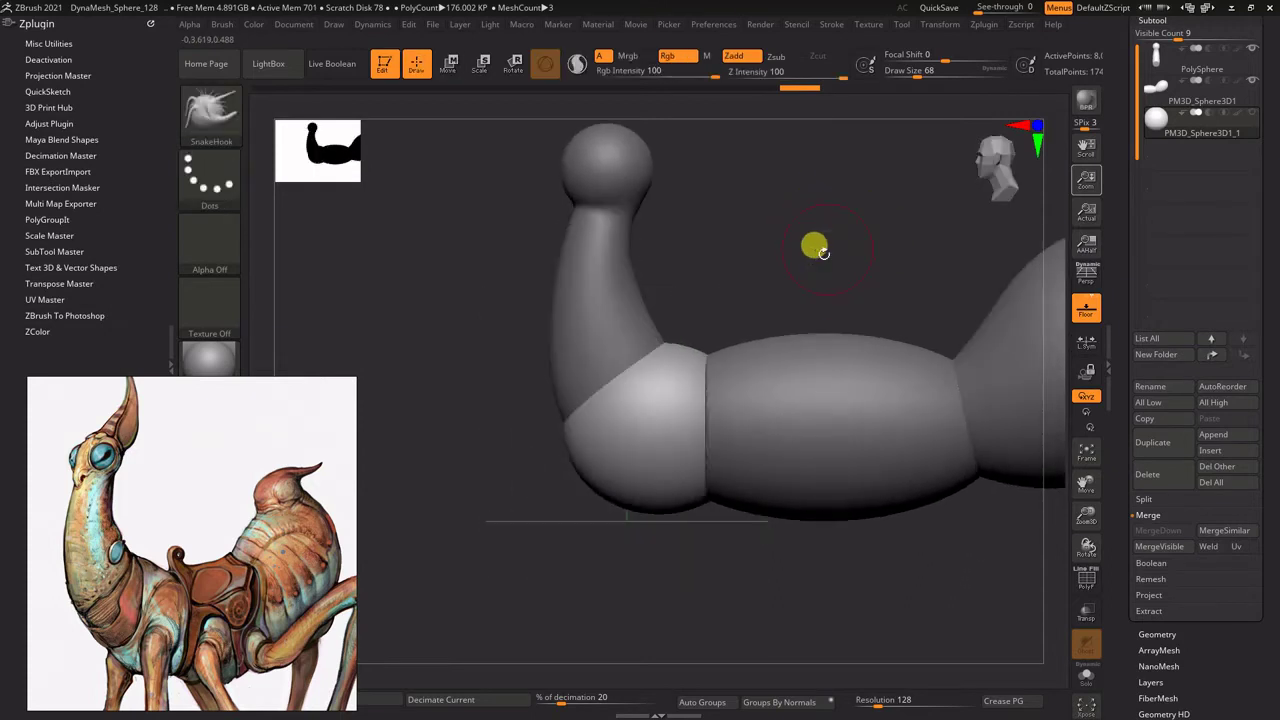
Step: Merge the joint sphere down into the body piece
{"action": "left_click", "coordinate": [1196, 133]}
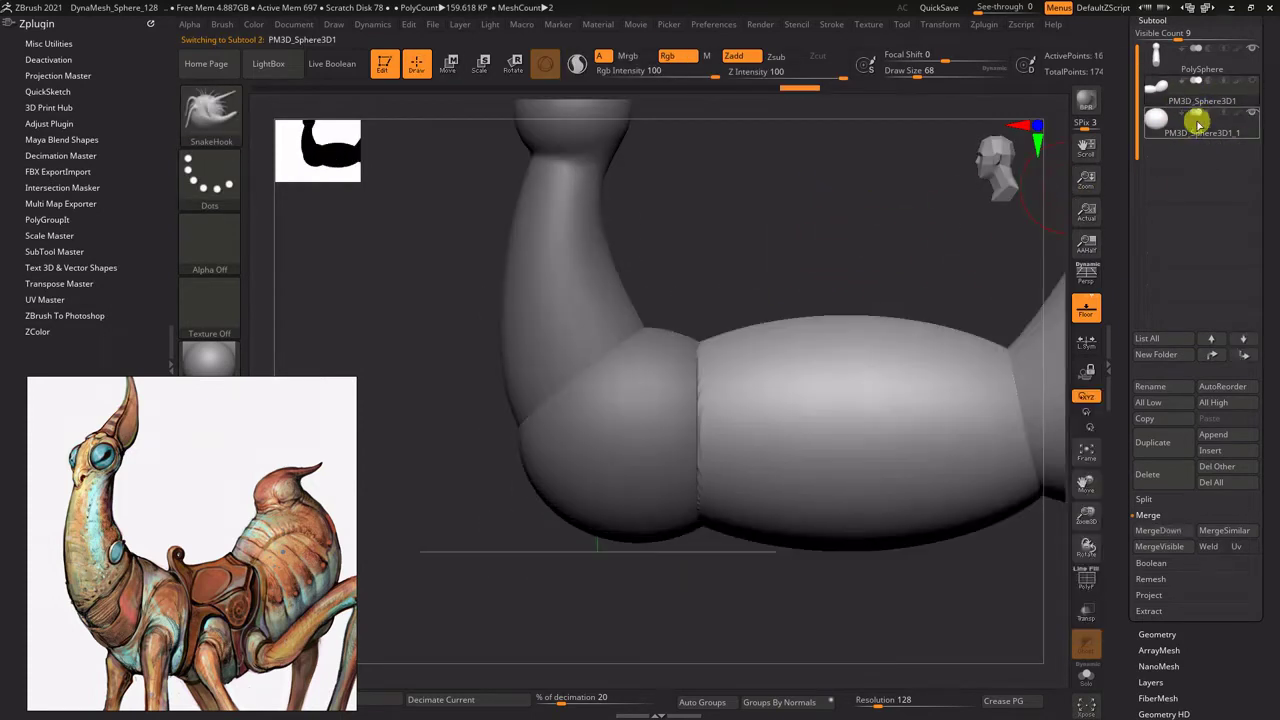
{"action": "scroll", "coordinate": [1240, 330], "scroll_direction": "down", "scroll_amount": 1}
{"action": "left_click", "coordinate": [1160, 514]}
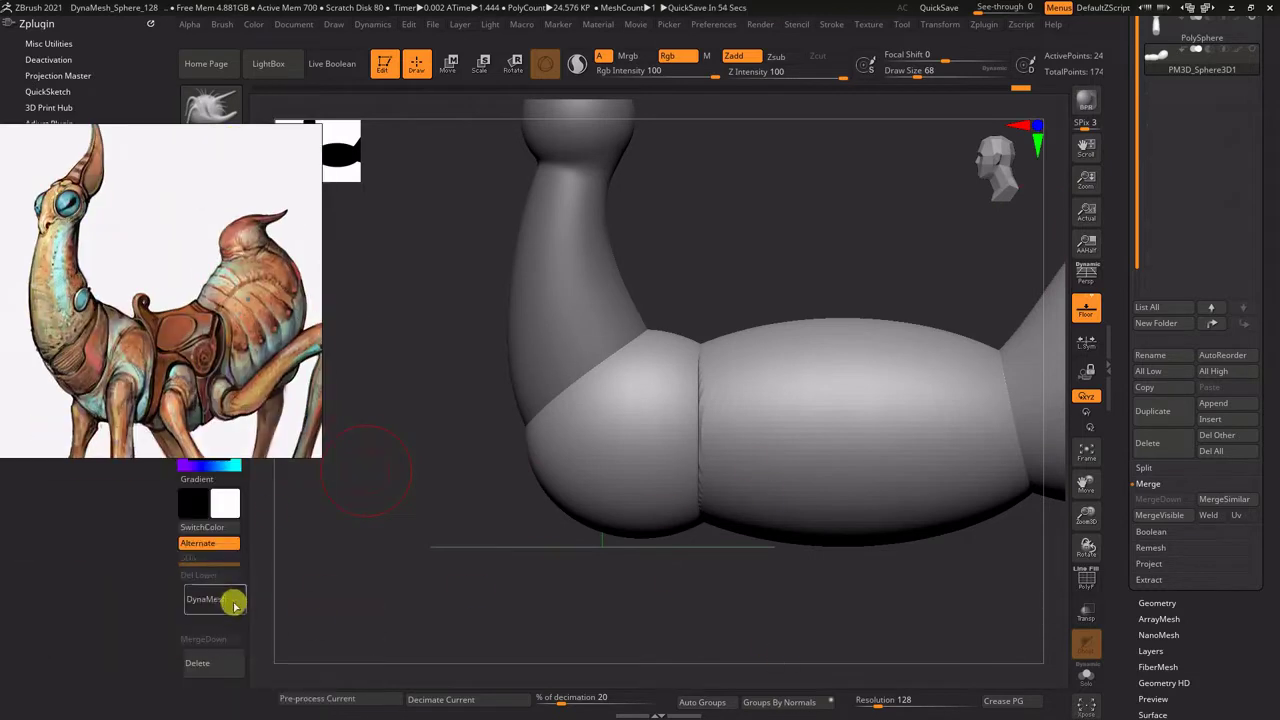
Step: Apply DynaMesh to fuse the merged neck, joint sphere and body into one surface
{"action": "left_click", "coordinate": [235, 600]}
{"action": "mouse_move", "coordinate": [774, 303]}
{"action": "right_mouse_down", "text": "ctrl"}
{"action": "mouse_move", "coordinate": [786, 129]}
{"action": "mouse_move", "coordinate": [817, 234]}
{"action": "mouse_move", "coordinate": [877, 246]}
{"action": "mouse_move", "coordinate": [772, 424]}
{"action": "right_mouse_up", "text": "ctrl"}
{"action": "mouse_move", "coordinate": [665, 395]}
{"action": "right_mouse_down"}
{"action": "mouse_move", "coordinate": [731, 269]}
{"action": "mouse_move", "coordinate": [880, 266]}
{"action": "mouse_move", "coordinate": [803, 343]}
{"action": "mouse_move", "coordinate": [907, 352]}
{"action": "mouse_move", "coordinate": [831, 329]}
{"action": "mouse_move", "coordinate": [809, 251]}
{"action": "mouse_move", "coordinate": [937, 191]}
{"action": "mouse_move", "coordinate": [868, 264]}
{"action": "mouse_move", "coordinate": [814, 166]}
{"action": "mouse_move", "coordinate": [722, 453]}
{"action": "right_mouse_up"}
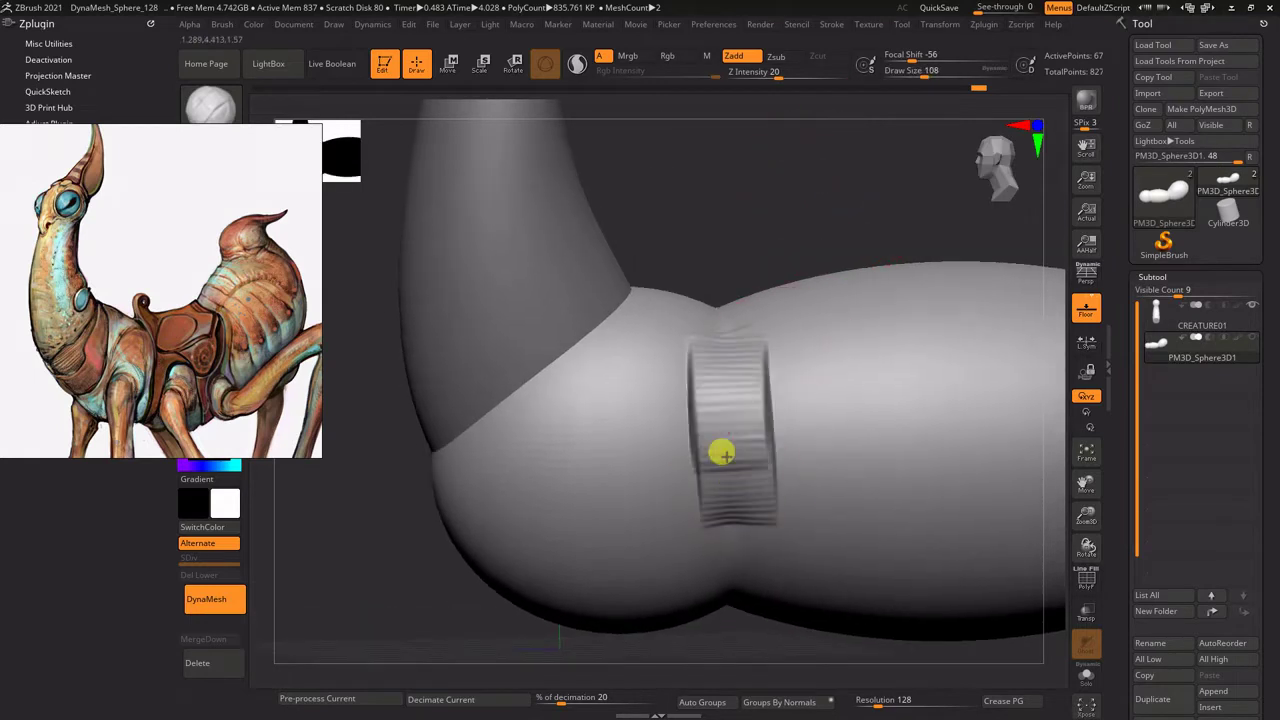
Step: Smooth the joint seams and lower body, and lower the DynaMesh resolution to 64
{"action": "key", "text": "s"}
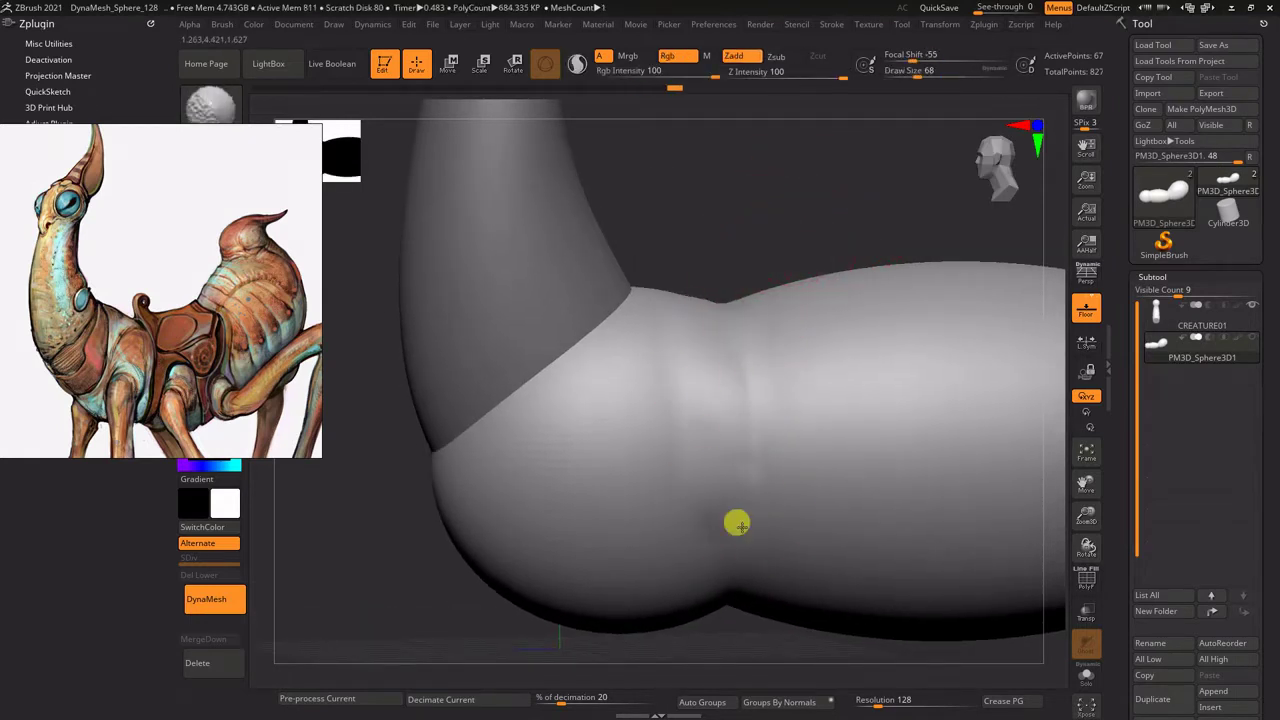
{"action": "right_click_drag", "start_coordinate": [782, 195], "coordinate": [903, 426]}
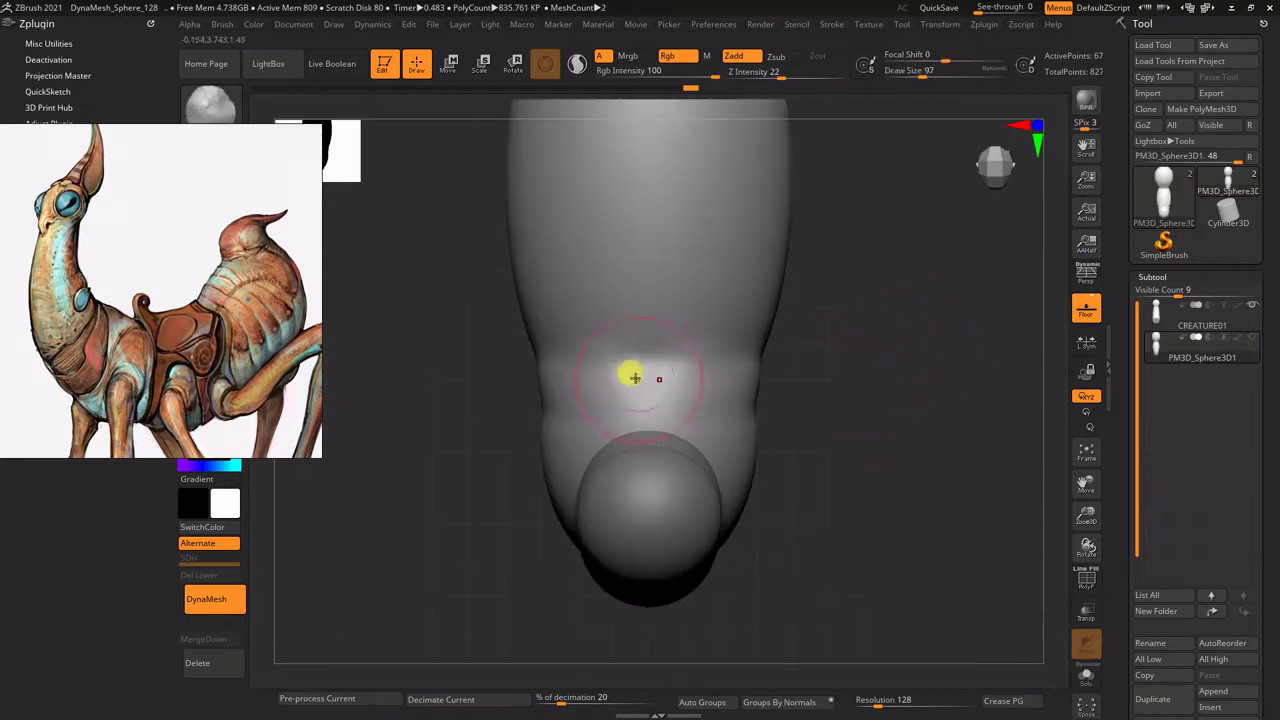
{"action": "mouse_move", "coordinate": [621, 388]}
{"action": "right_mouse_down"}
{"action": "mouse_move", "coordinate": [934, 323]}
{"action": "mouse_move", "coordinate": [691, 434]}
{"action": "mouse_move", "coordinate": [797, 274]}
{"action": "mouse_move", "coordinate": [645, 430]}
{"action": "mouse_move", "coordinate": [643, 377]}
{"action": "mouse_move", "coordinate": [694, 366]}
{"action": "mouse_move", "coordinate": [777, 531]}
{"action": "right_mouse_up"}
{"action": "key", "text": "s"}
{"action": "right_click_drag", "start_coordinate": [677, 272], "coordinate": [714, 434]}
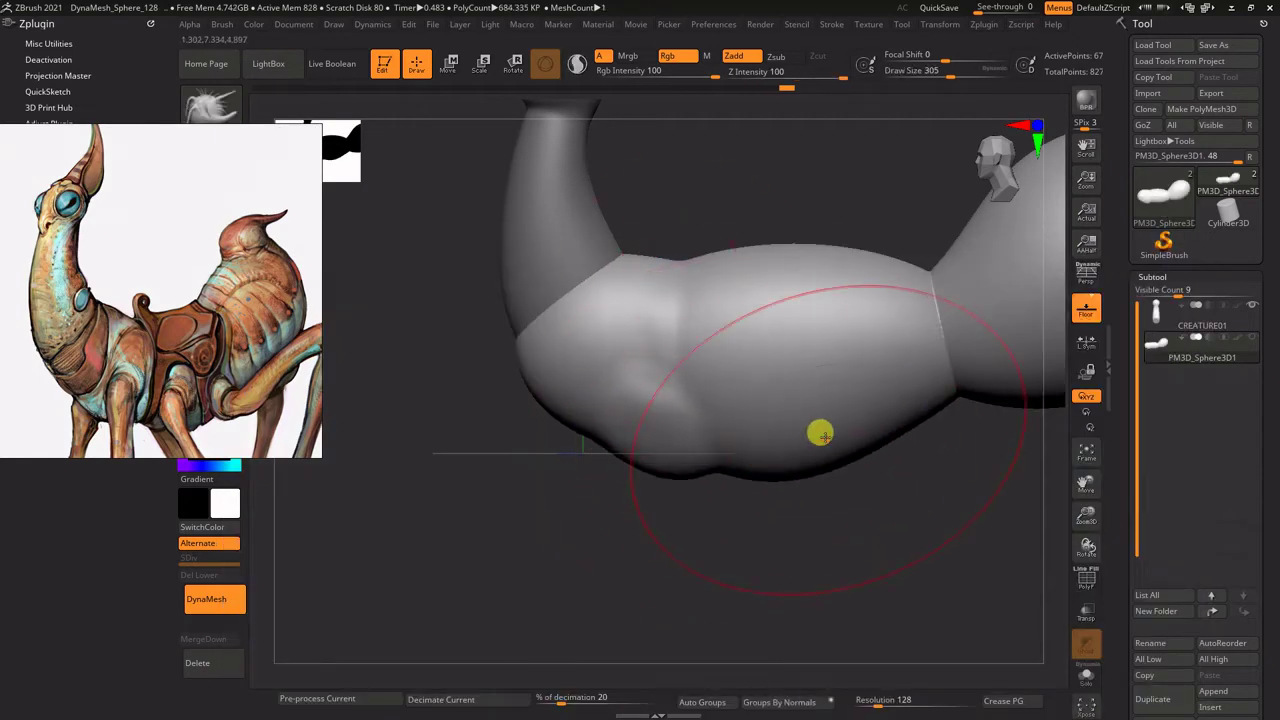
{"action": "mouse_move", "coordinate": [820, 431]}
{"action": "right_mouse_down"}
{"action": "mouse_move", "coordinate": [686, 477]}
{"action": "mouse_move", "coordinate": [625, 467]}
{"action": "right_mouse_up"}
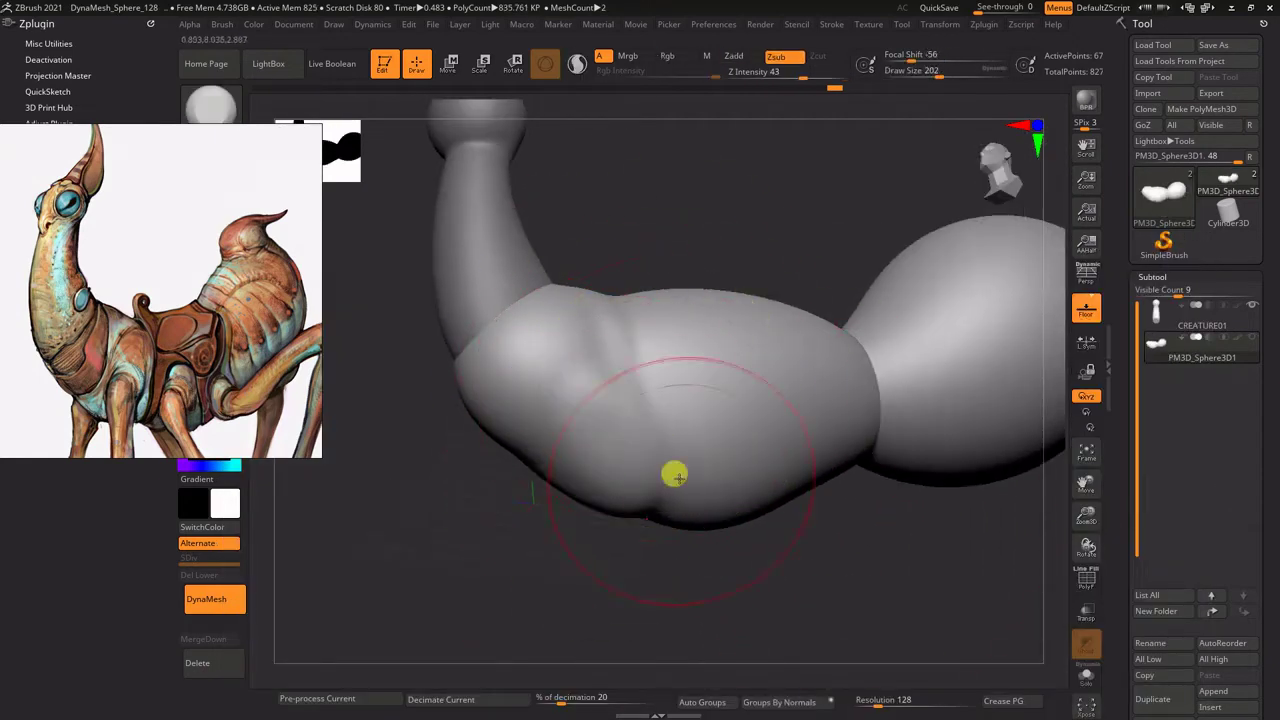
{"action": "left_click_drag", "start_coordinate": [674, 471], "coordinate": [619, 479], "text": "shift"}
{"action": "right_click_drag", "start_coordinate": [697, 281], "coordinate": [660, 403]}
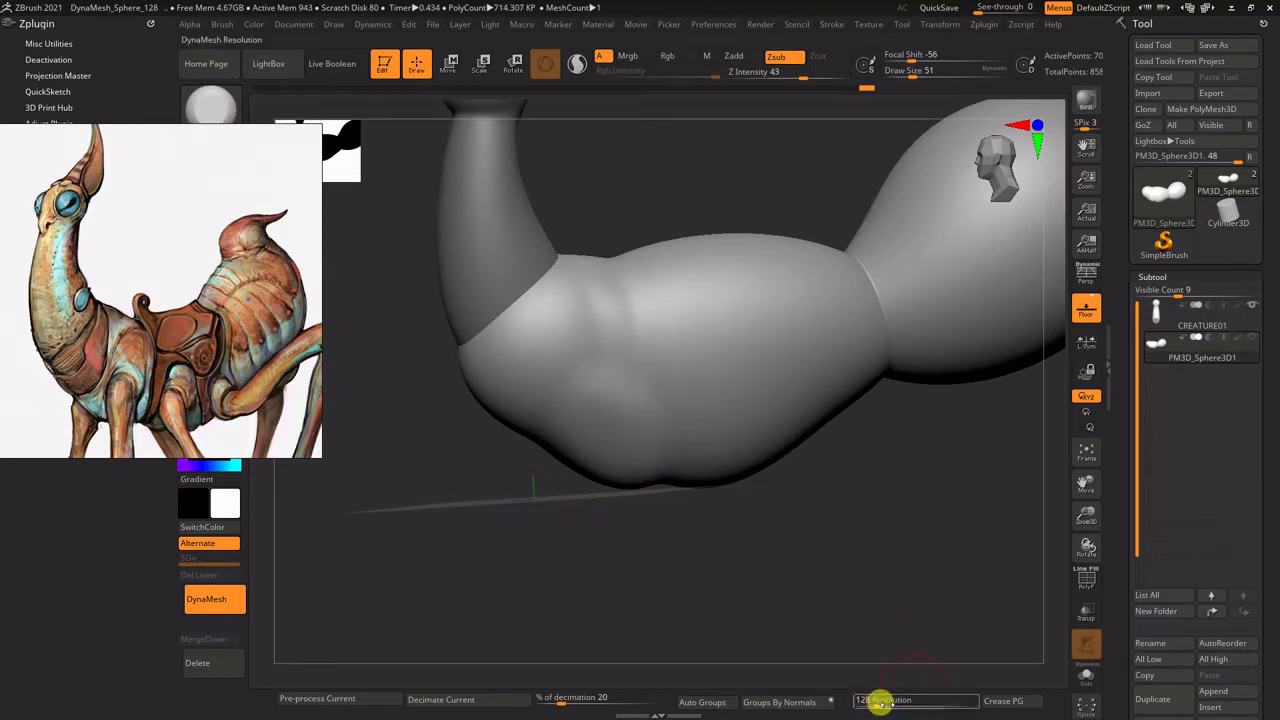
{"action": "right_click_drag", "start_coordinate": [663, 214], "coordinate": [762, 250]}
Step: Remesh the body at DynaMesh resolution 64, then 24, and check the smoothed underside
{"action": "left_click", "coordinate": [575, 590], "text": "ctrl"}
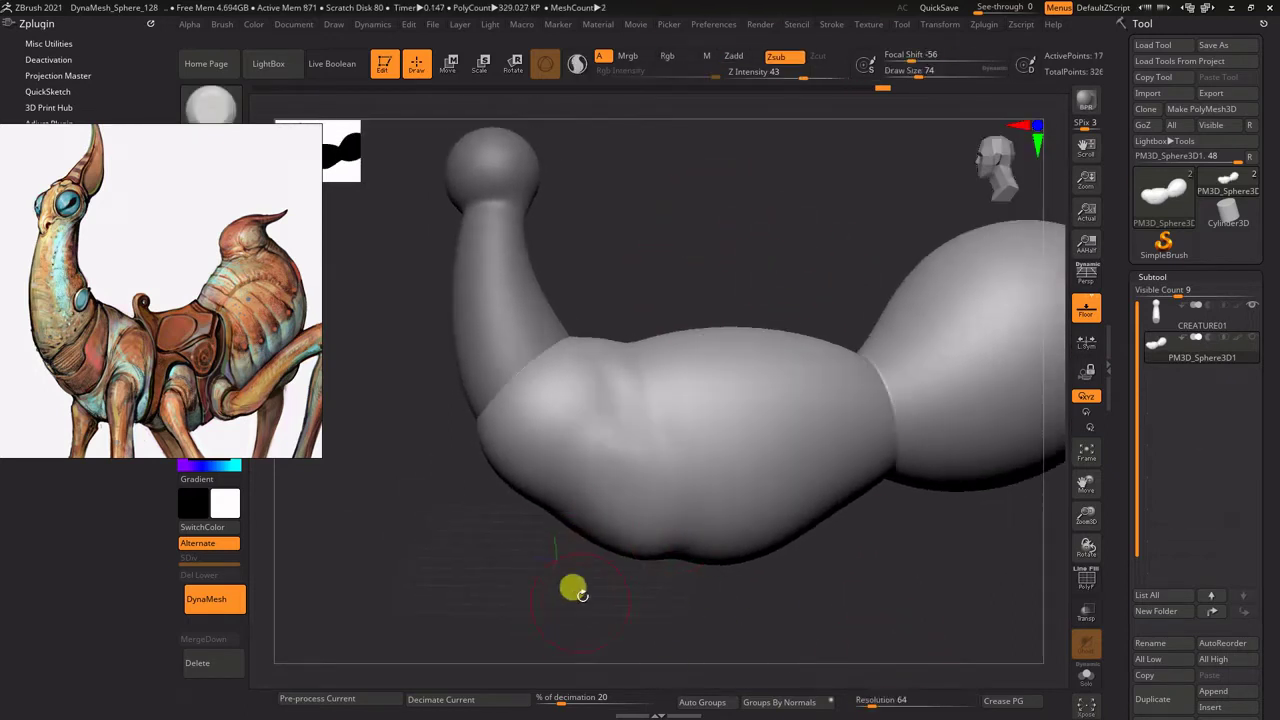
{"action": "right_click_drag", "start_coordinate": [637, 434], "coordinate": [584, 480]}
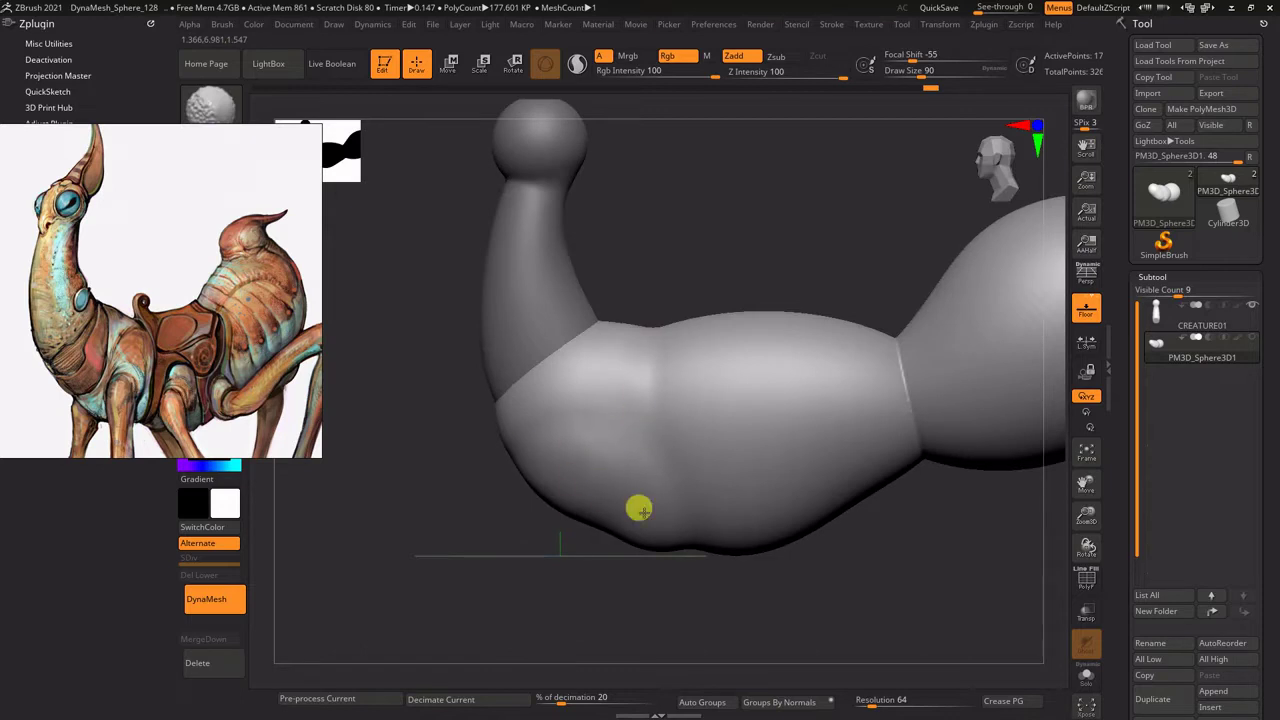
{"action": "right_click_drag", "start_coordinate": [638, 510], "coordinate": [698, 402]}
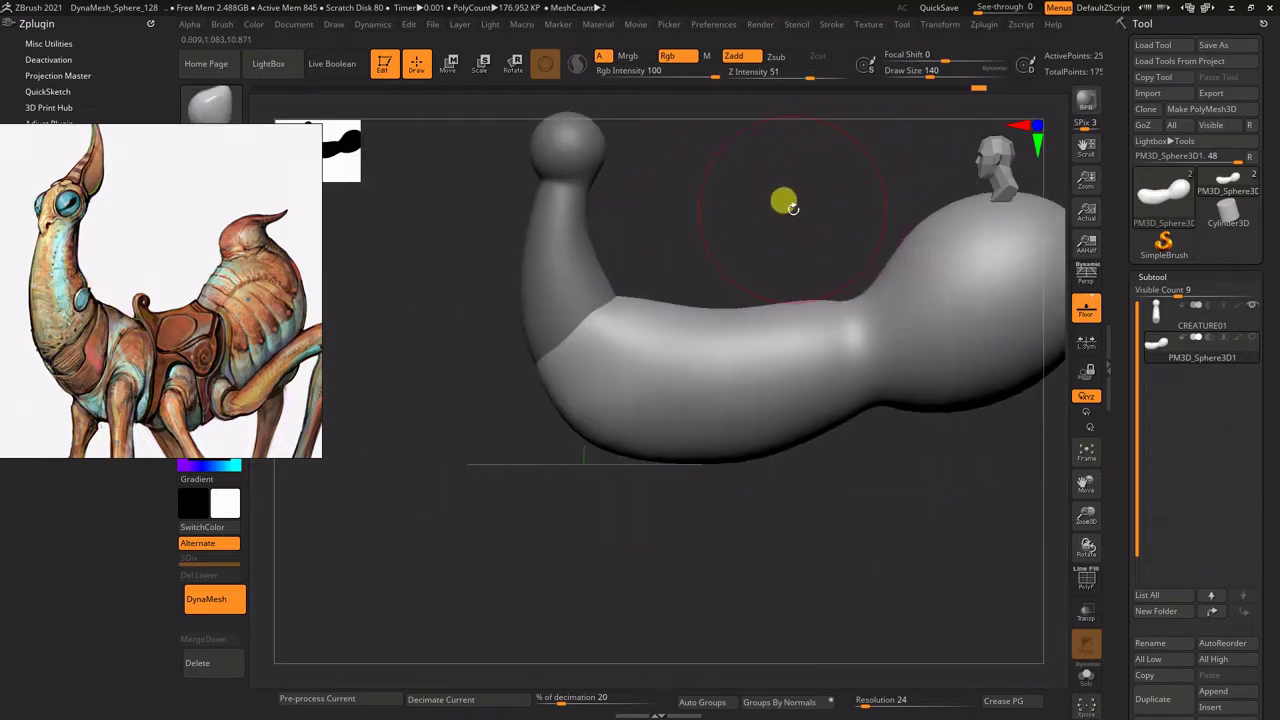
{"action": "key", "text": "s"}
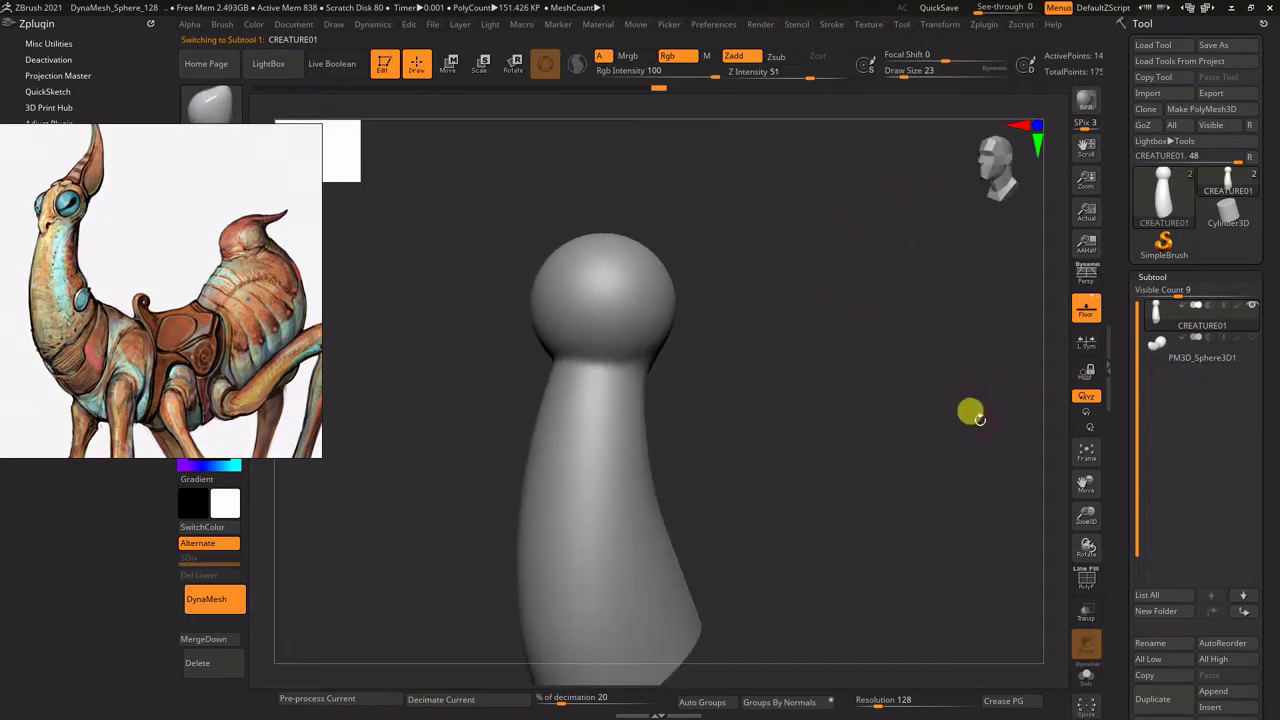
Step: Append a Sphere3D and sink it into the side of the head as an eye socket
{"action": "scroll", "coordinate": [1195, 400], "scroll_direction": "down", "scroll_amount": 5}
{"action": "left_click", "coordinate": [1230, 461]}
{"action": "left_click", "coordinate": [771, 380]}
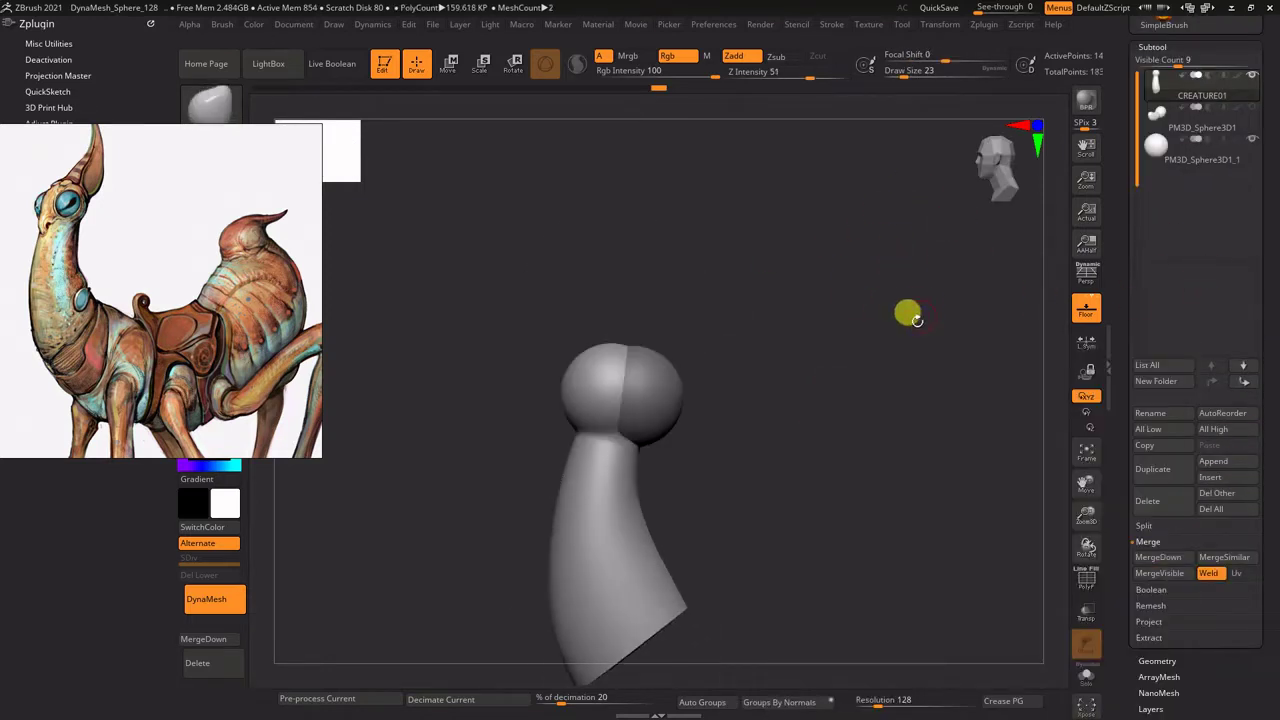
{"action": "key", "text": "w"}
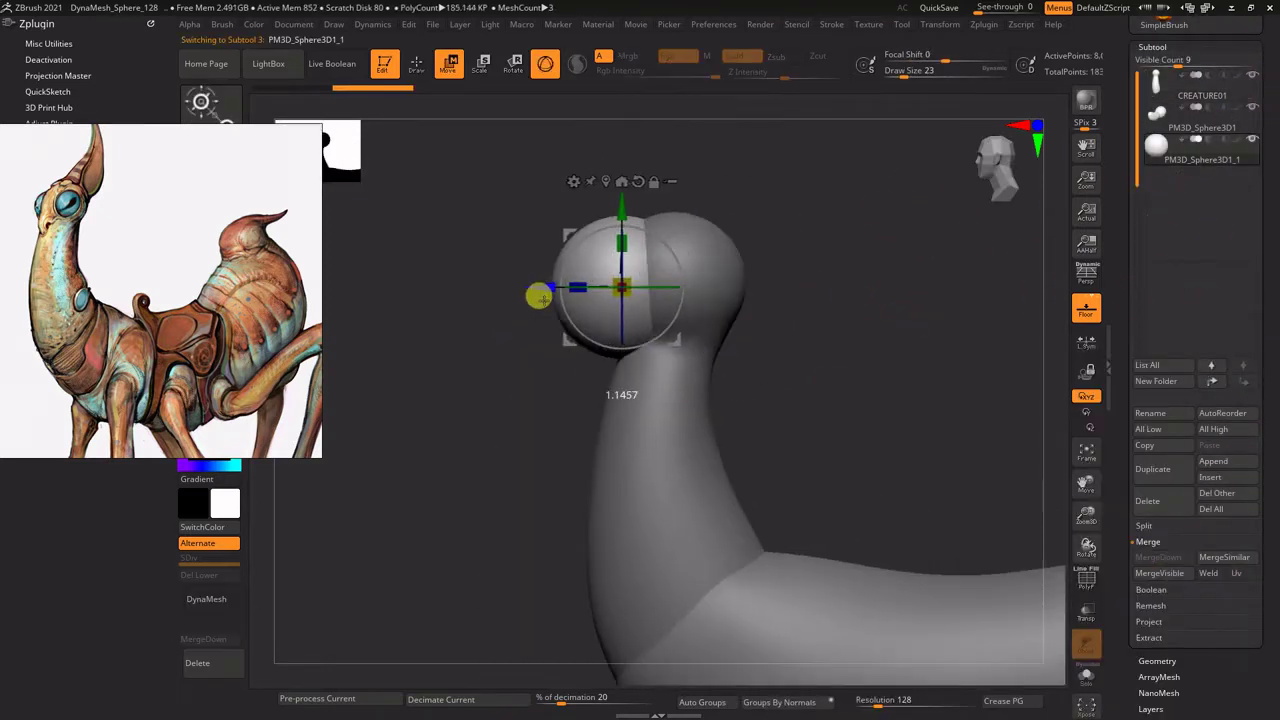
{"action": "left_click_drag", "start_coordinate": [877, 223], "coordinate": [771, 249]}
{"action": "scroll", "coordinate": [1215, 347], "scroll_direction": "up", "scroll_amount": 3}
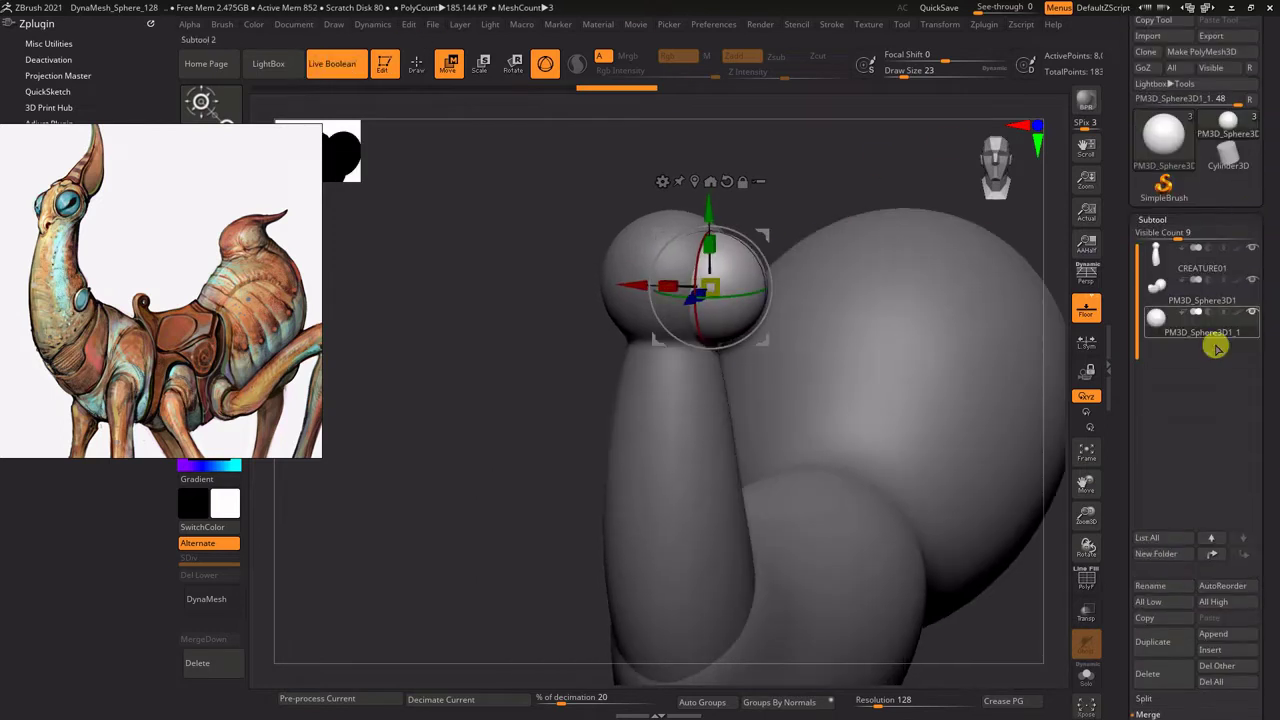
{"action": "scroll", "coordinate": [1215, 347], "scroll_direction": "down", "scroll_amount": 2}
{"action": "left_click", "coordinate": [1207, 225]}
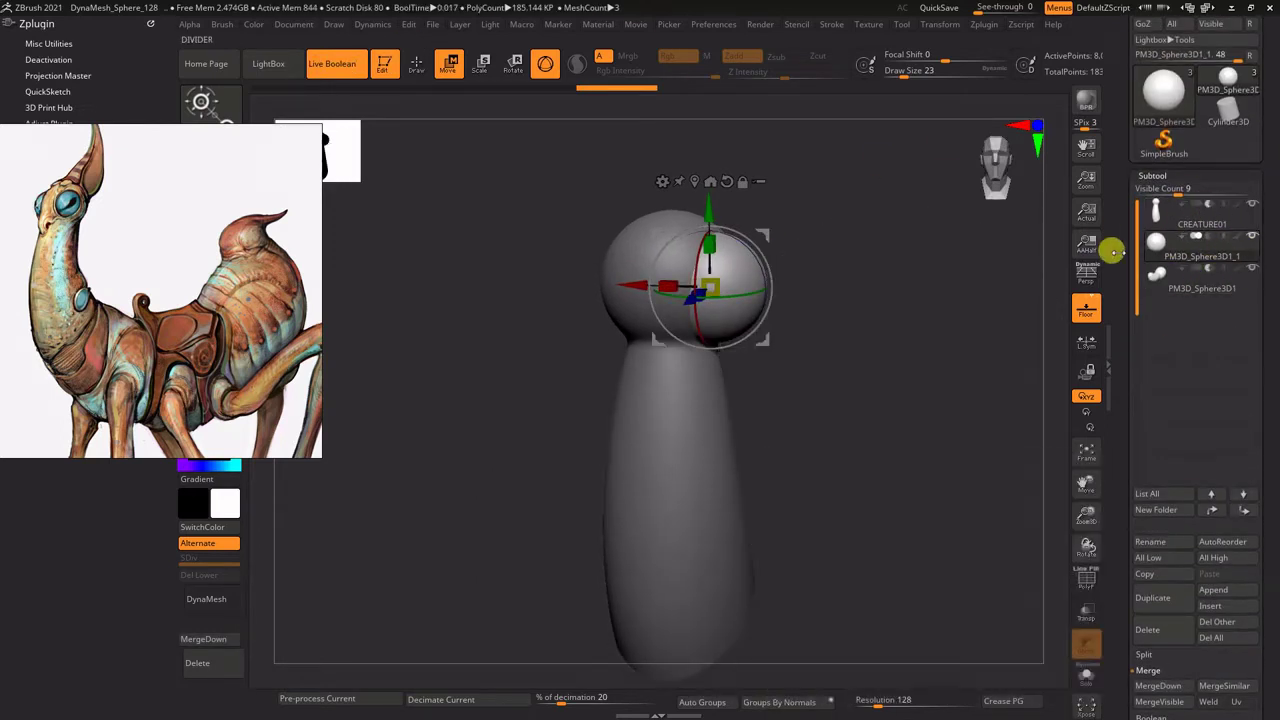
{"action": "left_click_drag", "start_coordinate": [923, 257], "coordinate": [1013, 239], "text": "alt"}
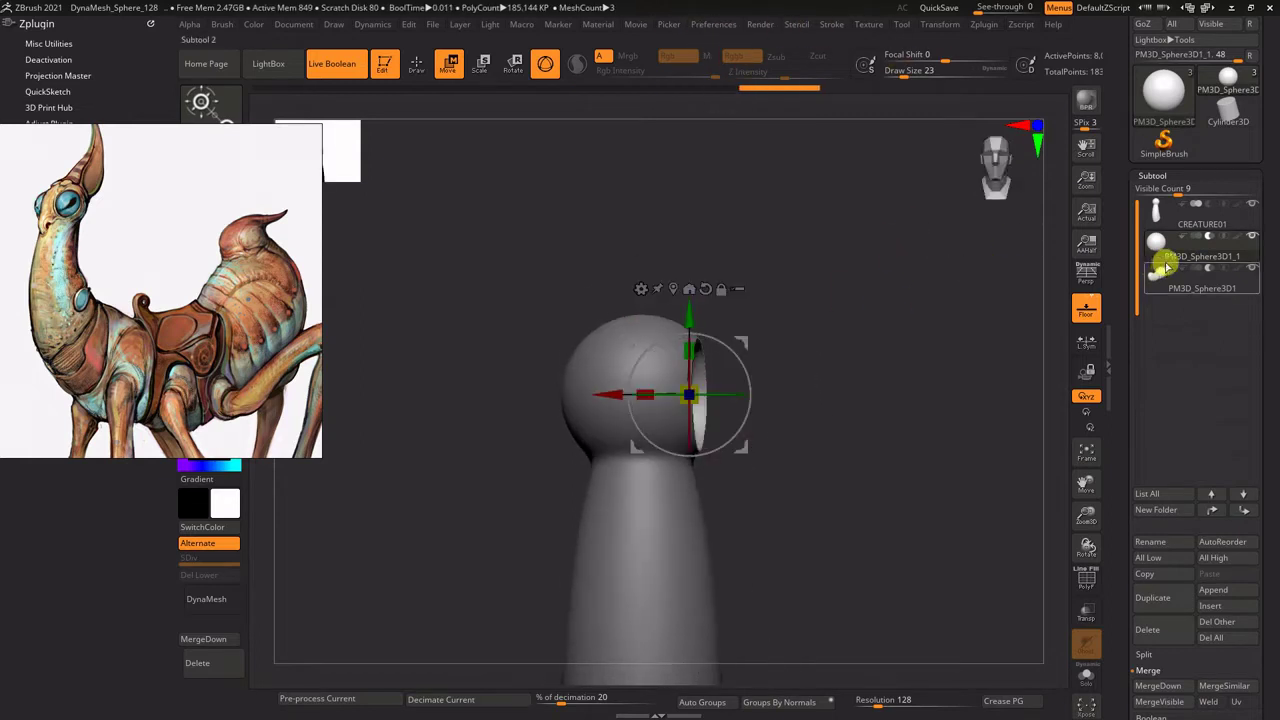
Step: Duplicate the eye sphere as PM3D_Sphere3D1_2, show it solid, and open SubTool Master
{"action": "left_click", "coordinate": [1145, 600]}
{"action": "left_click", "coordinate": [1252, 267]}
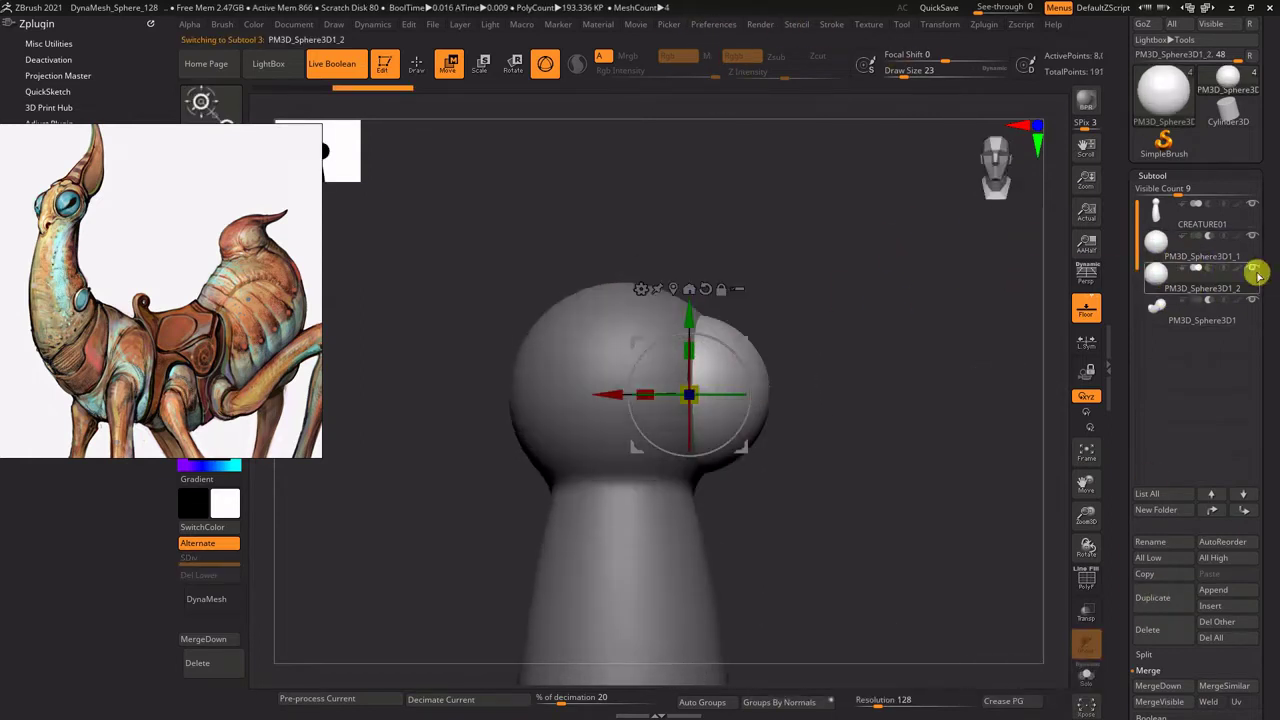
{"action": "left_click", "coordinate": [983, 24]}
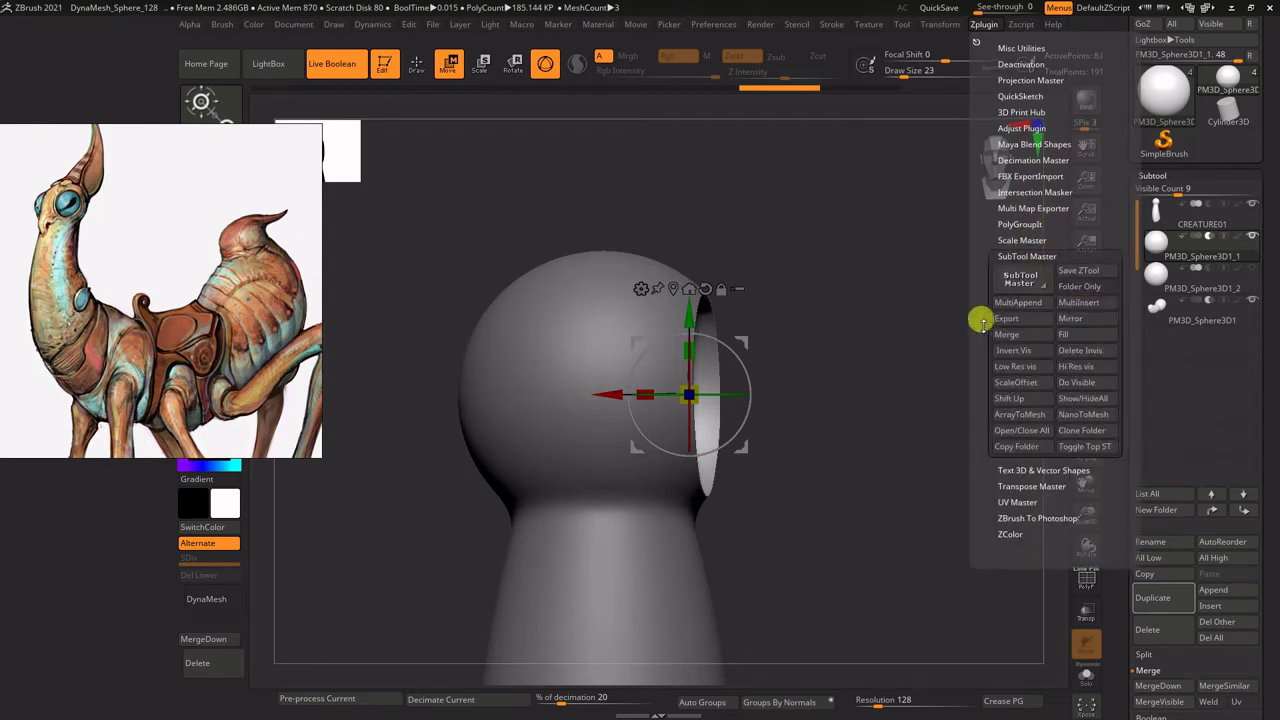
Step: Mirror and weld the sphere across the X axis, then check it from above and front
{"action": "left_click", "coordinate": [1166, 154]}
{"action": "left_click", "coordinate": [1172, 203]}
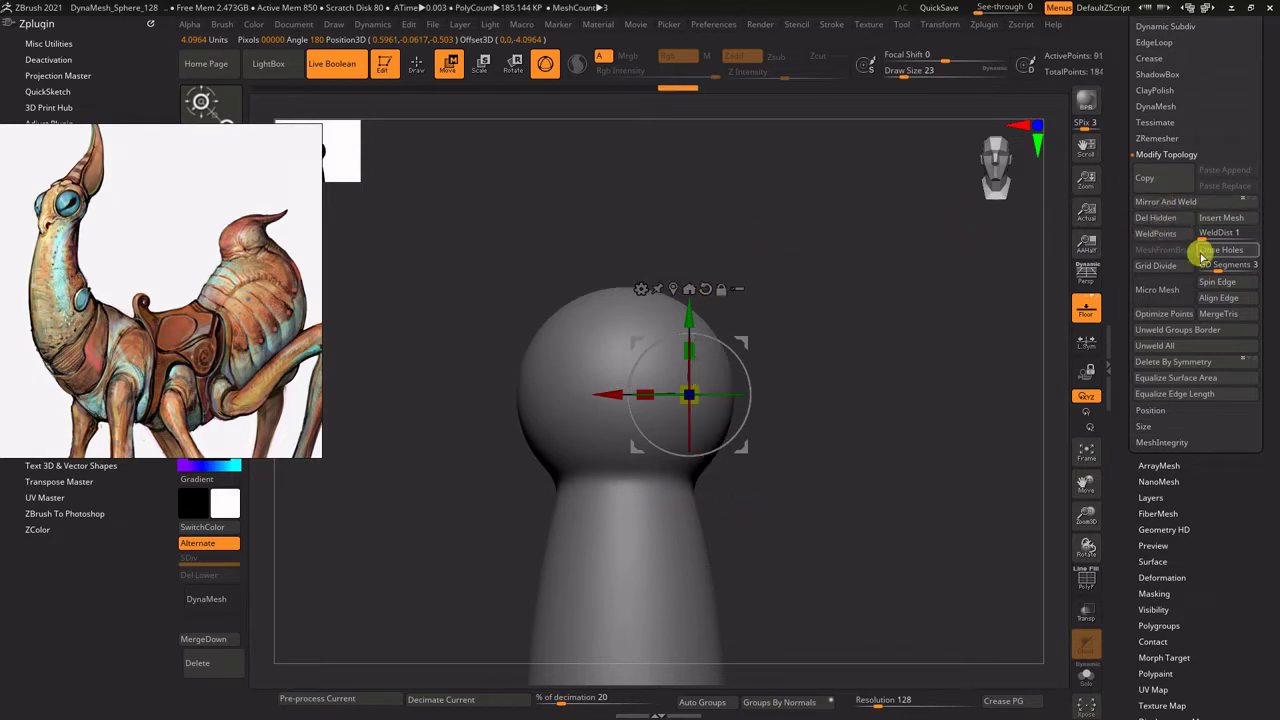
{"action": "mouse_move", "coordinate": [940, 300]}
{"action": "left_mouse_down"}
{"action": "mouse_move", "coordinate": [857, 323]}
{"action": "mouse_move", "coordinate": [683, 277]}
{"action": "mouse_move", "coordinate": [617, 240]}
{"action": "left_mouse_up"}
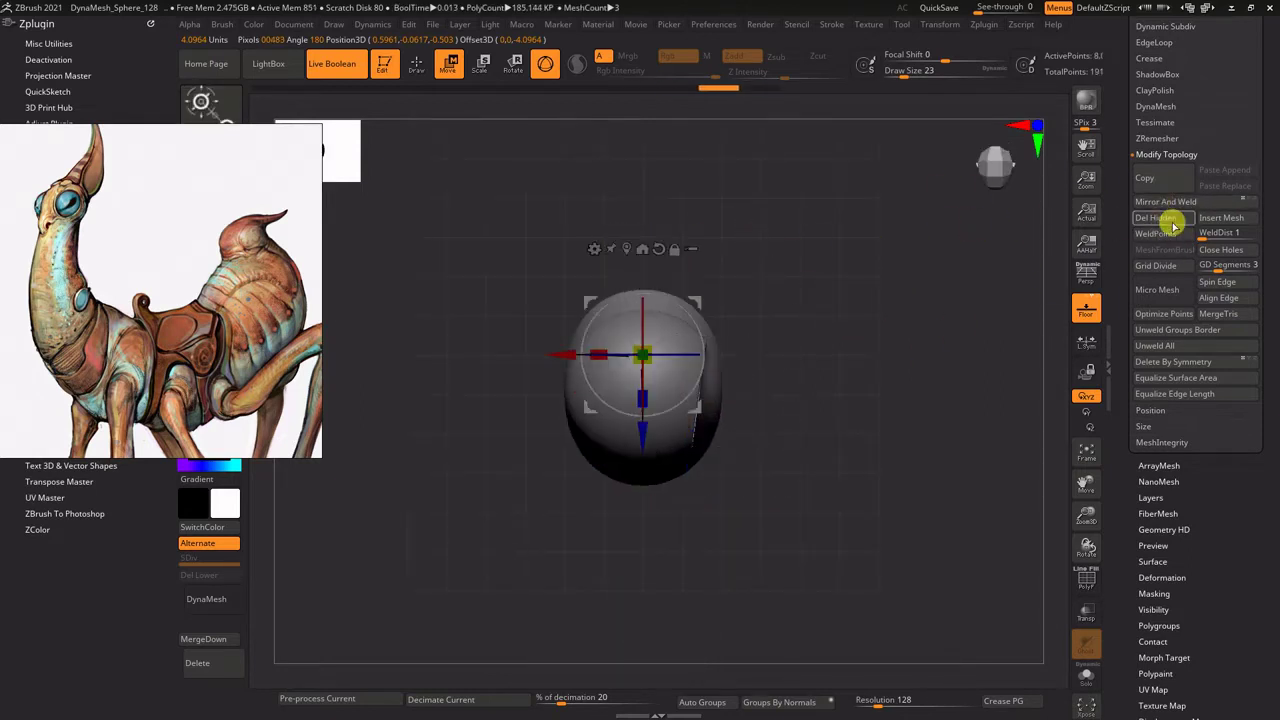
{"action": "mouse_move", "coordinate": [950, 300]}
{"action": "left_mouse_down"}
{"action": "mouse_move", "coordinate": [886, 351]}
{"action": "mouse_move", "coordinate": [900, 254]}
{"action": "mouse_move", "coordinate": [991, 263]}
{"action": "mouse_move", "coordinate": [944, 281]}
{"action": "left_mouse_up"}
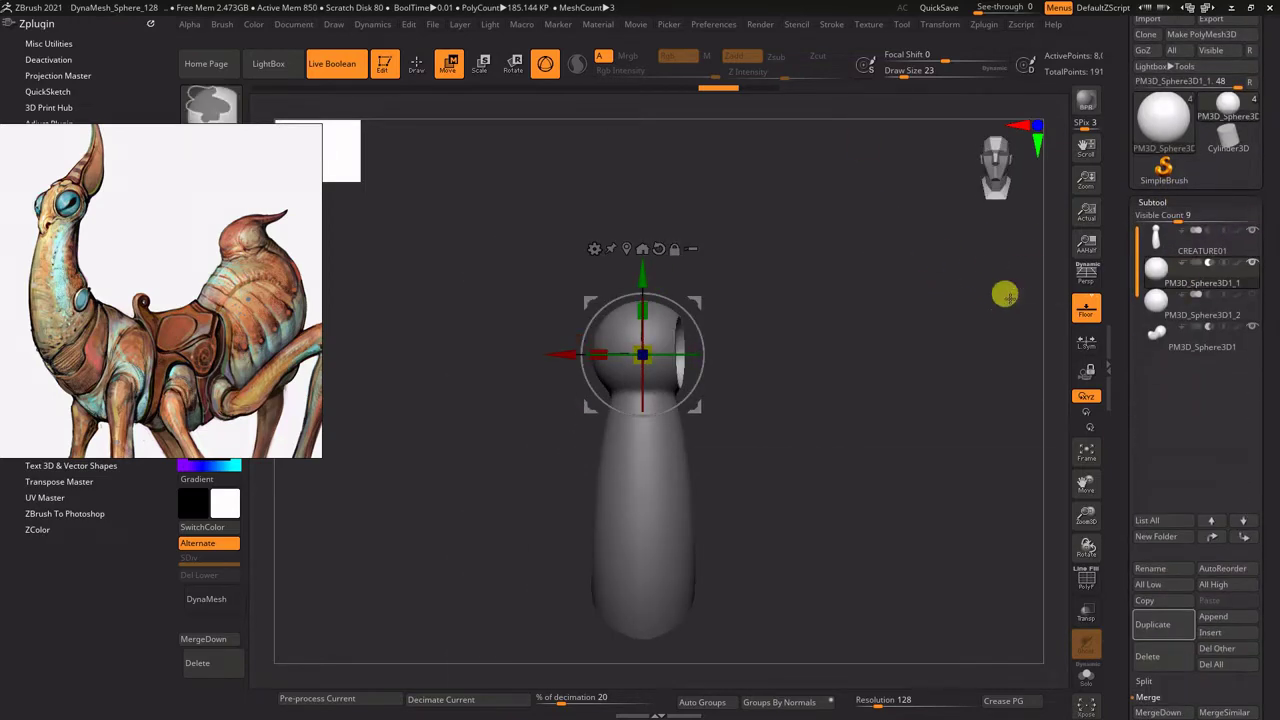
Step: Mirror the sphere on X as a new subtool and MergeDown it into the sphere below
{"action": "left_click", "coordinate": [984, 24]}
{"action": "left_click", "coordinate": [1089, 309]}
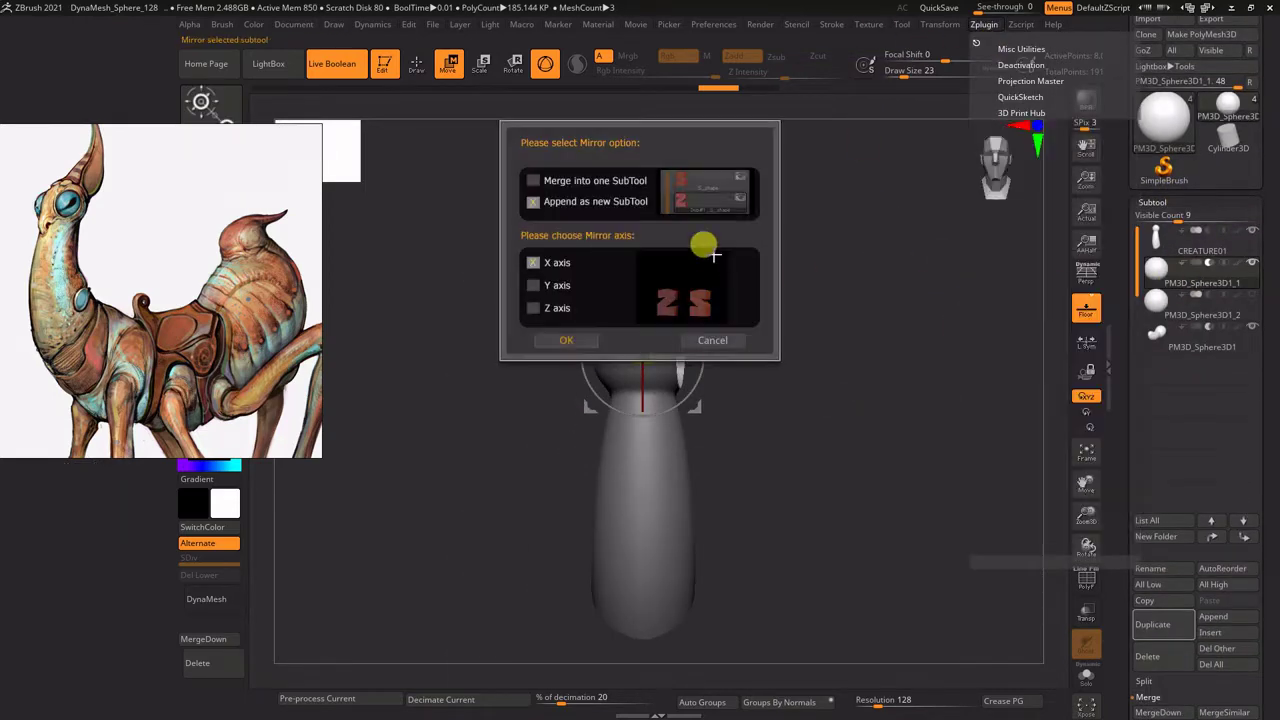
{"action": "left_click", "coordinate": [565, 337]}
{"action": "scroll", "coordinate": [1200, 315], "scroll_direction": "down", "scroll_amount": 3}
{"action": "left_click", "coordinate": [1157, 583]}
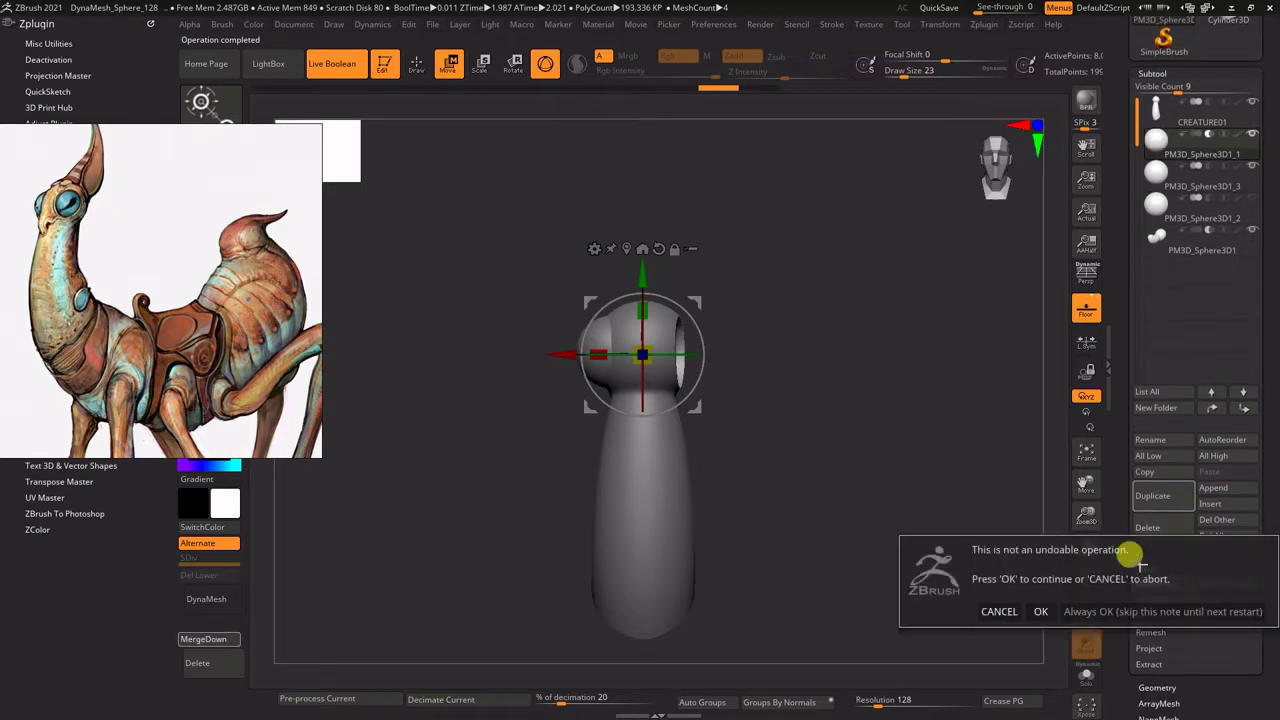
{"action": "left_click", "coordinate": [960, 609]}
{"action": "left_click_drag", "start_coordinate": [951, 323], "coordinate": [918, 245]}
{"action": "left_click", "coordinate": [565, 354], "text": "ctrl+shift"}
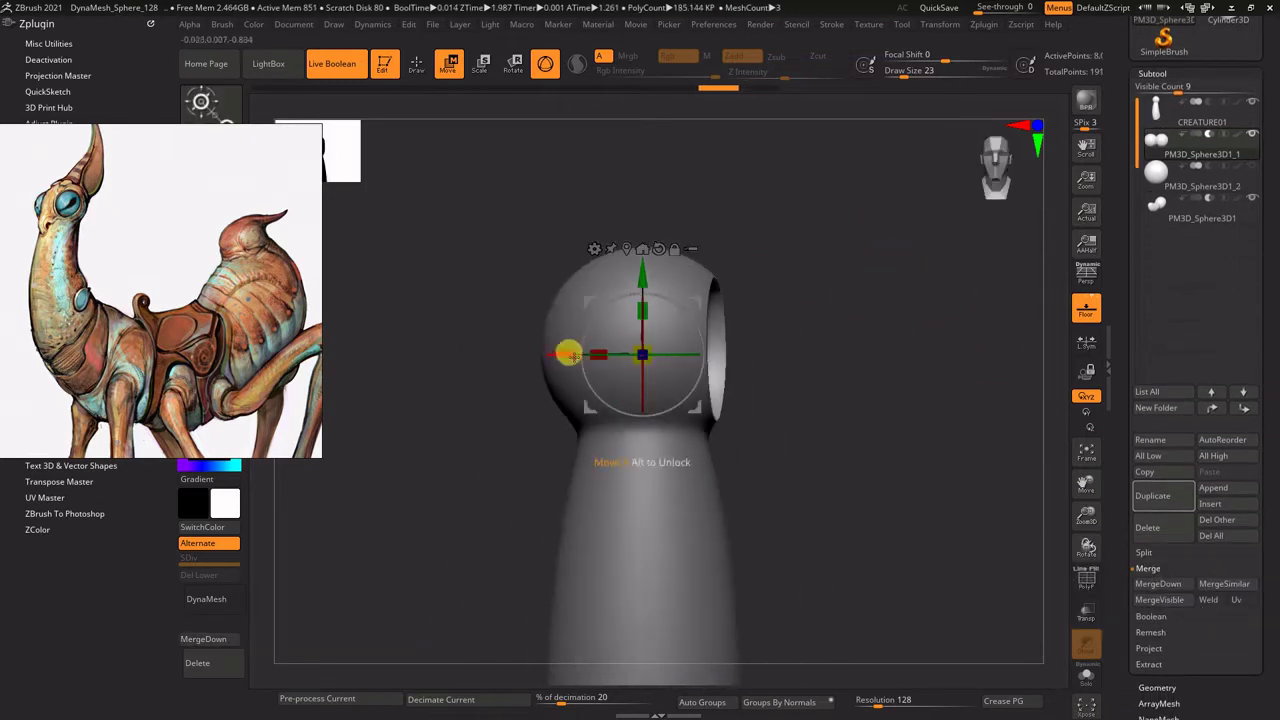
Step: Delete the merged sphere subtool
{"action": "left_click", "coordinate": [566, 349], "text": "ctrl+shift"}
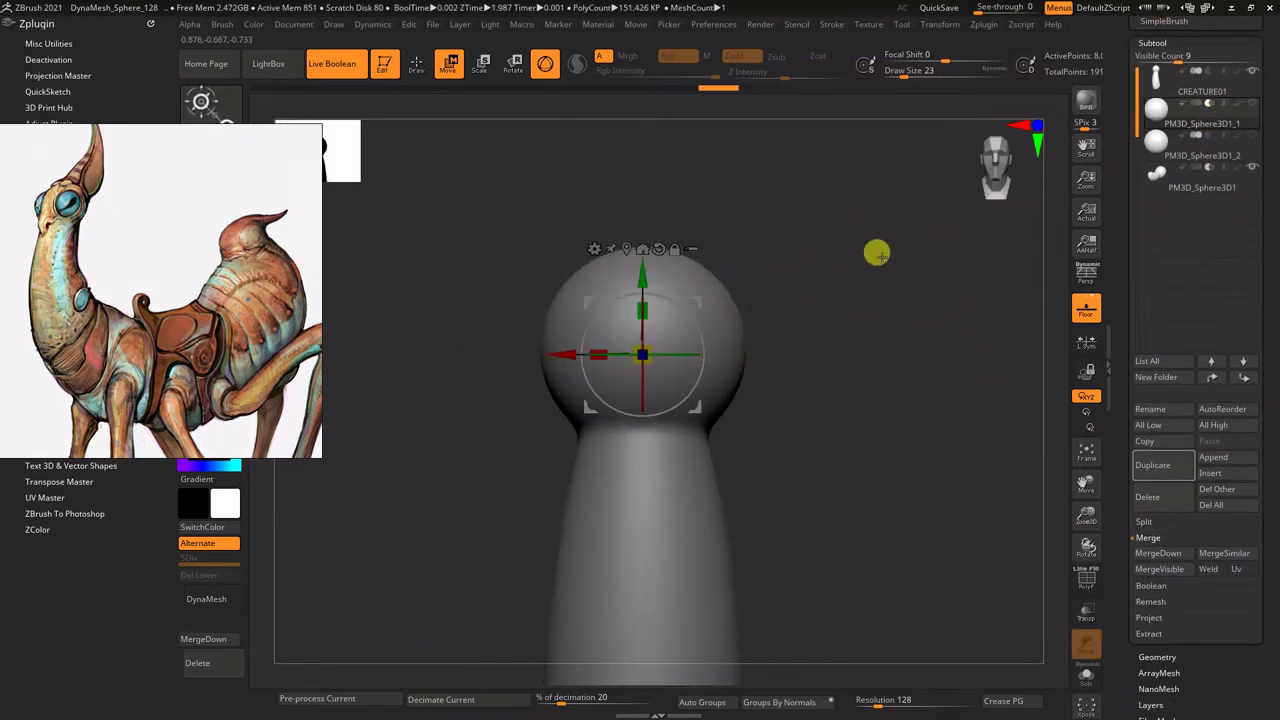
{"action": "left_click", "coordinate": [1220, 153]}
{"action": "scroll", "coordinate": [1268, 489], "scroll_direction": "down", "scroll_amount": 1}
{"action": "left_click", "coordinate": [1157, 538]}
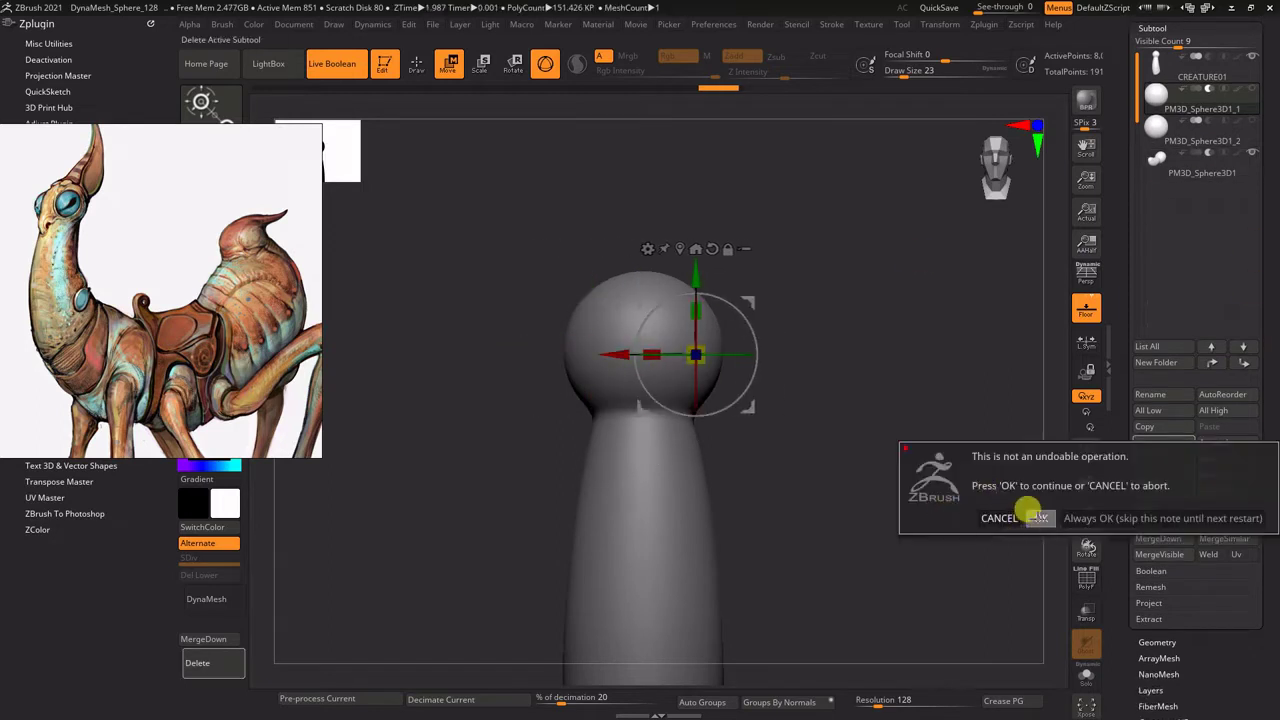
{"action": "left_click", "coordinate": [1112, 517]}
Step: Duplicate the remaining sphere twice and solo it
{"action": "left_click", "coordinate": [1152, 450]}
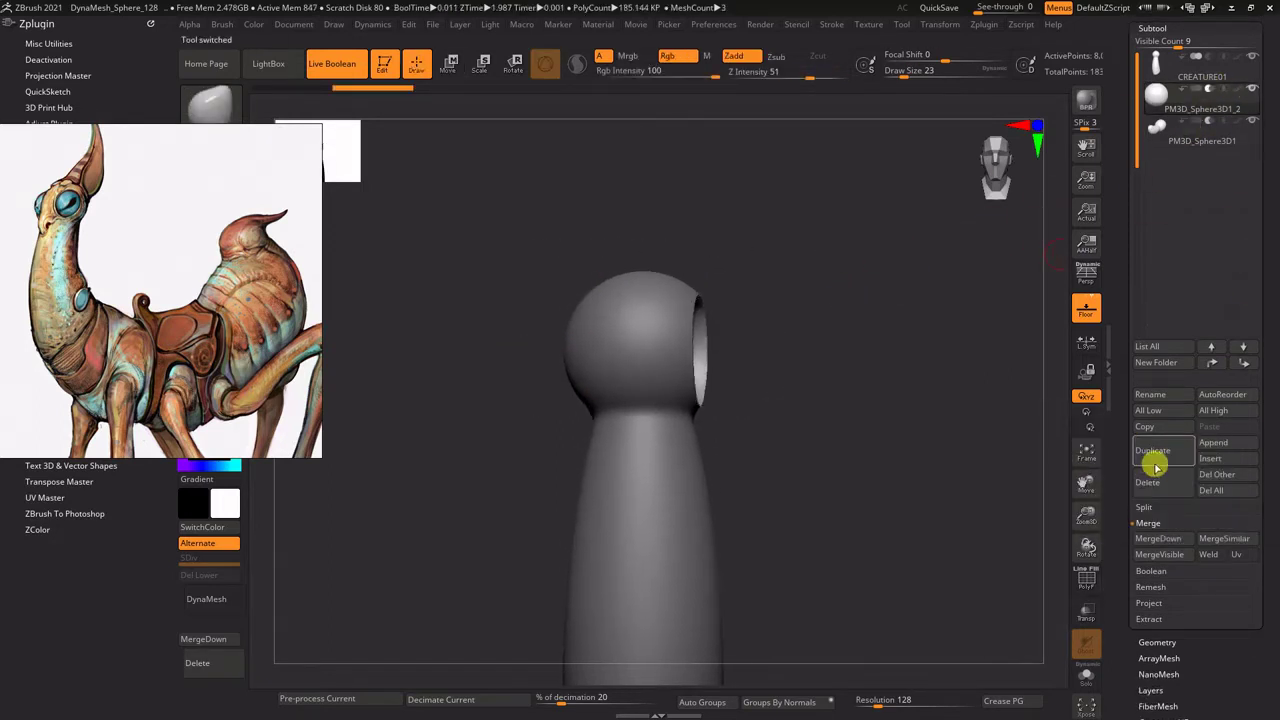
{"action": "left_click", "coordinate": [1152, 450]}
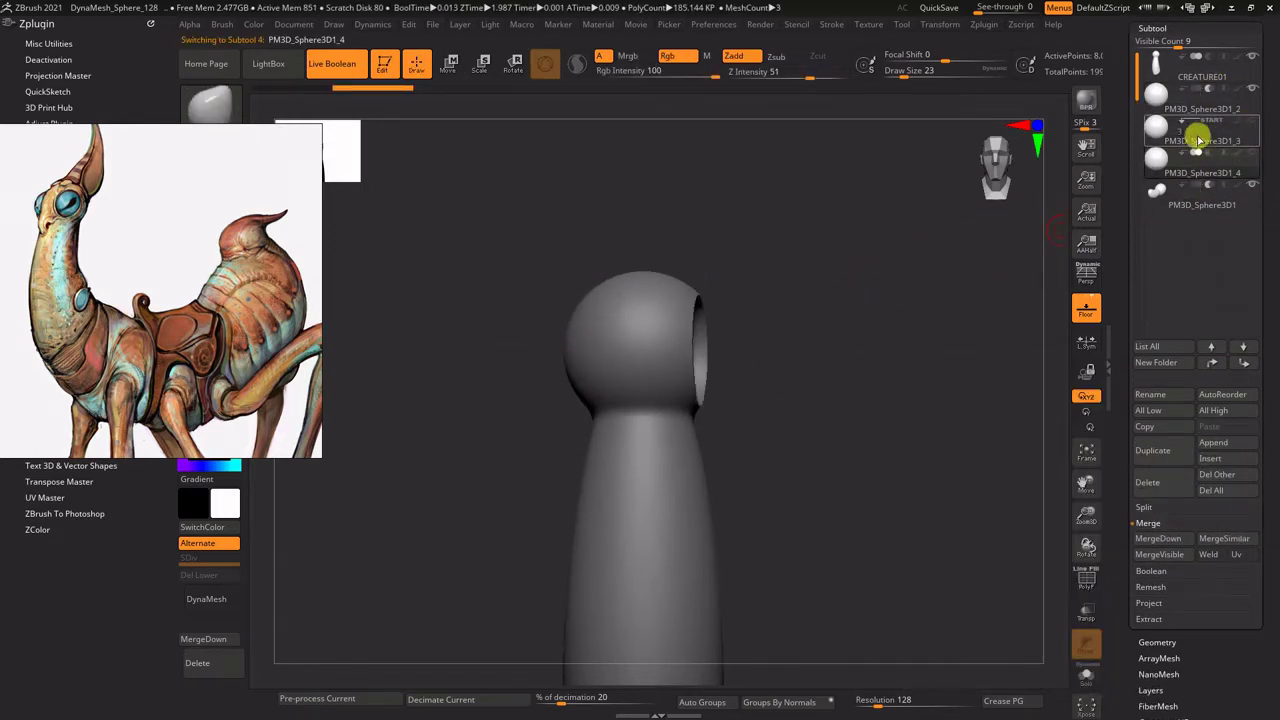
{"action": "left_click", "coordinate": [1252, 122]}
{"action": "mouse_move", "coordinate": [874, 266]}
{"action": "left_mouse_down"}
{"action": "mouse_move", "coordinate": [848, 440]}
{"action": "mouse_move", "coordinate": [834, 312]}
{"action": "left_mouse_up"}
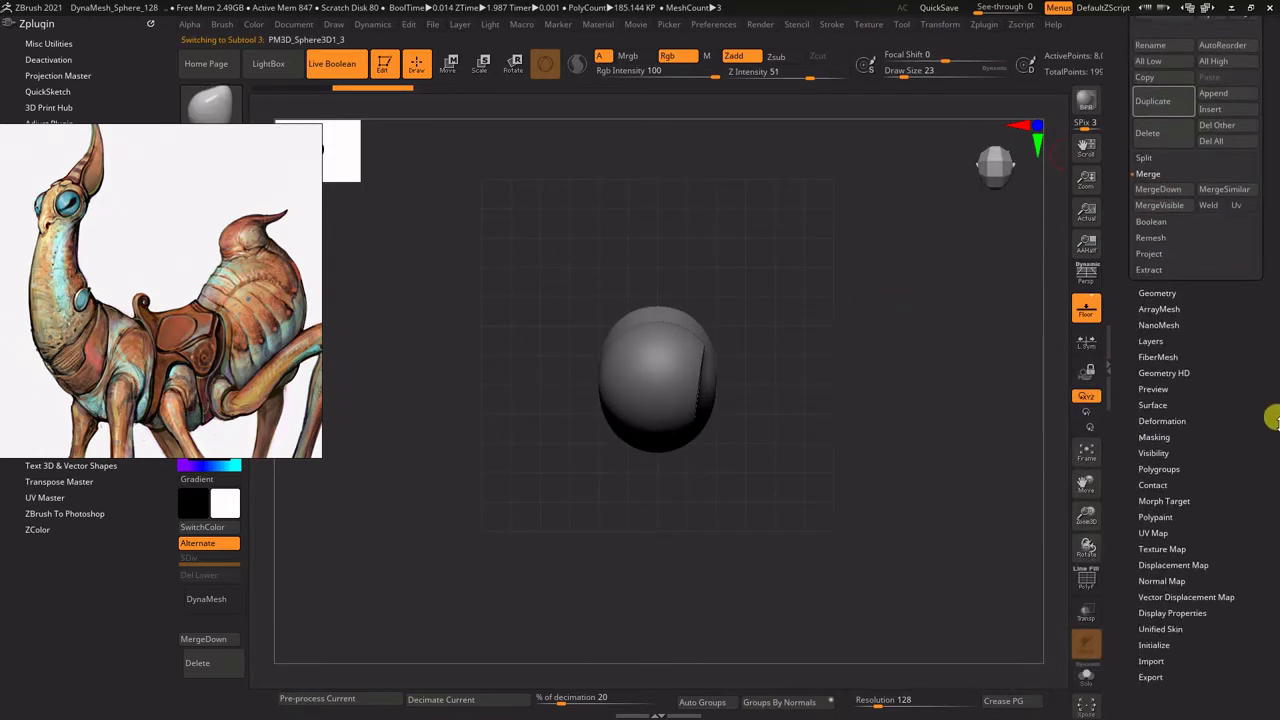
Step: Mirror the eye sphere on X as new subtool PM3D_Sphere3D1_5, shift it right, then hide it
{"action": "left_click", "coordinate": [984, 24]}
{"action": "left_click", "coordinate": [1070, 319]}
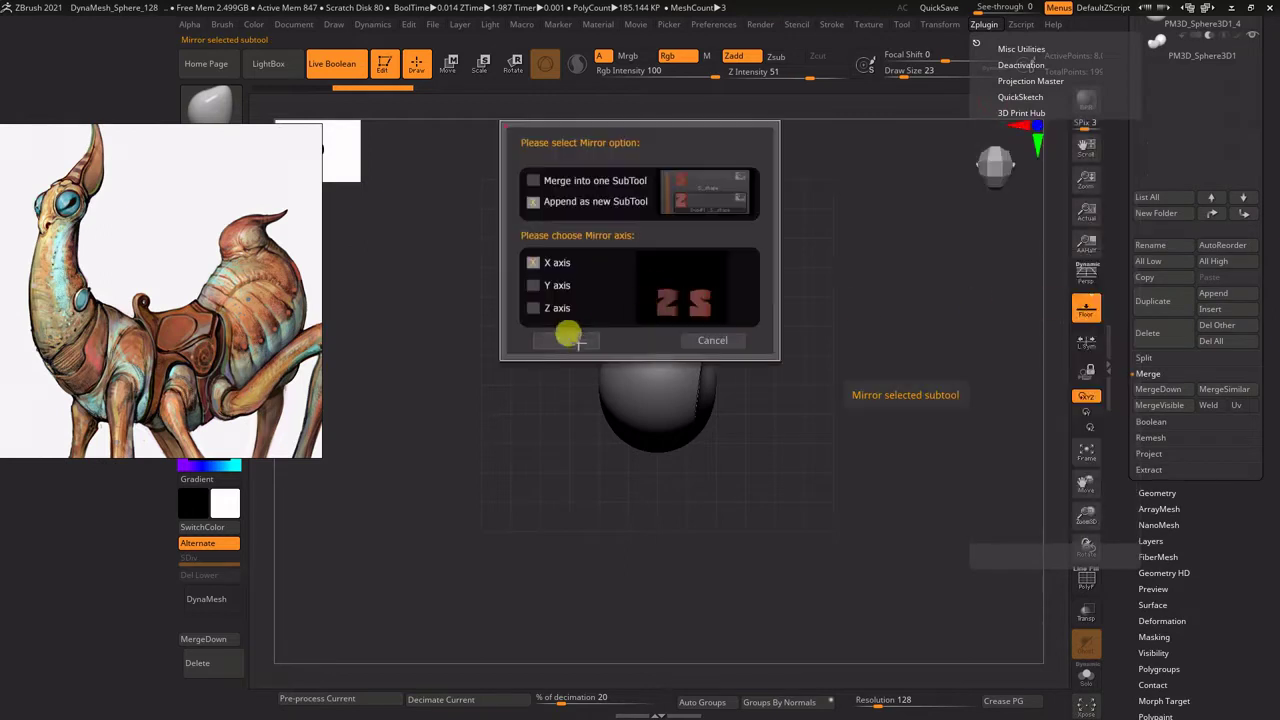
{"action": "left_click", "coordinate": [571, 334]}
{"action": "key", "text": "w"}
{"action": "left_click_drag", "start_coordinate": [594, 360], "coordinate": [630, 362]}
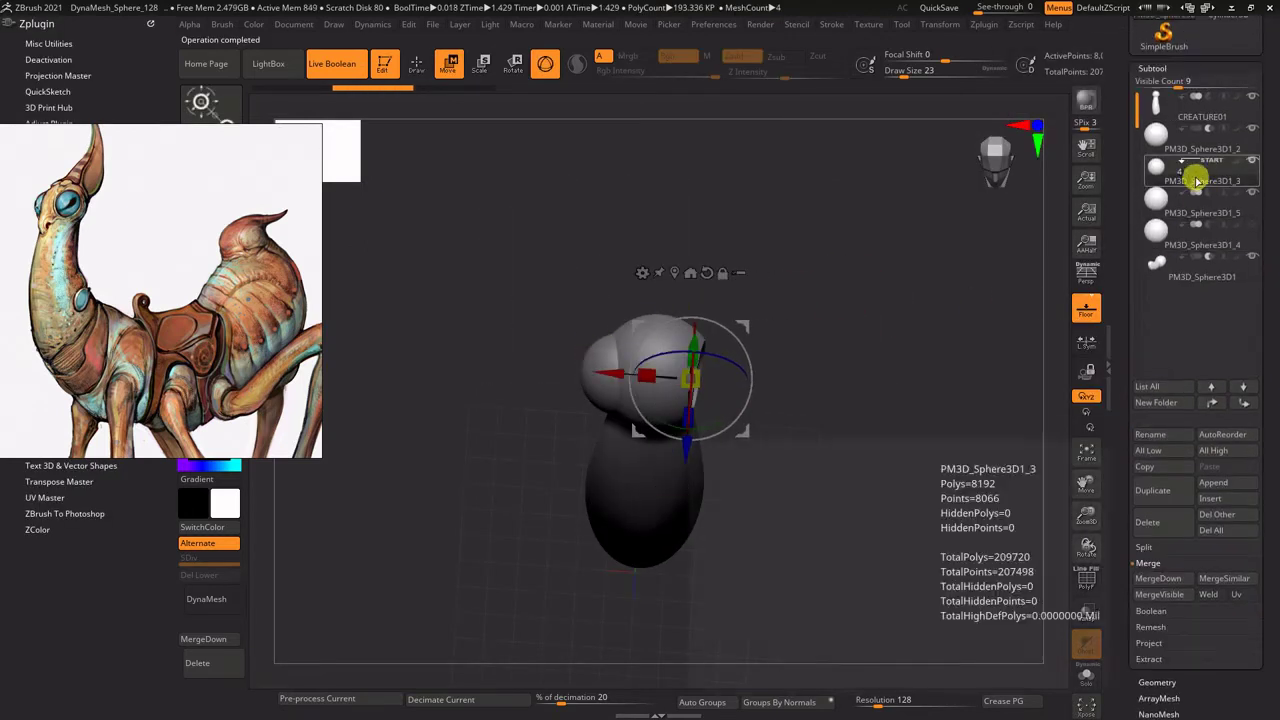
{"action": "left_click_drag", "start_coordinate": [1157, 214], "coordinate": [1150, 339]}
{"action": "key", "text": "q"}
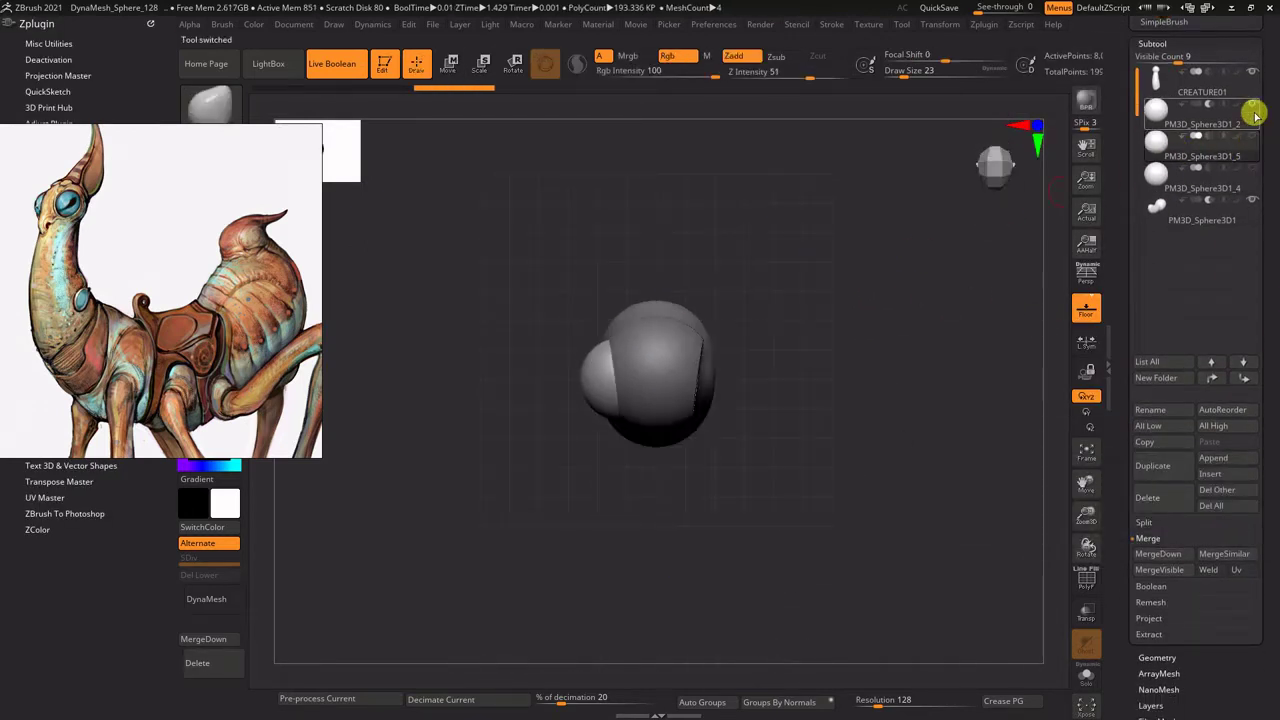
{"action": "left_click", "coordinate": [1253, 108]}
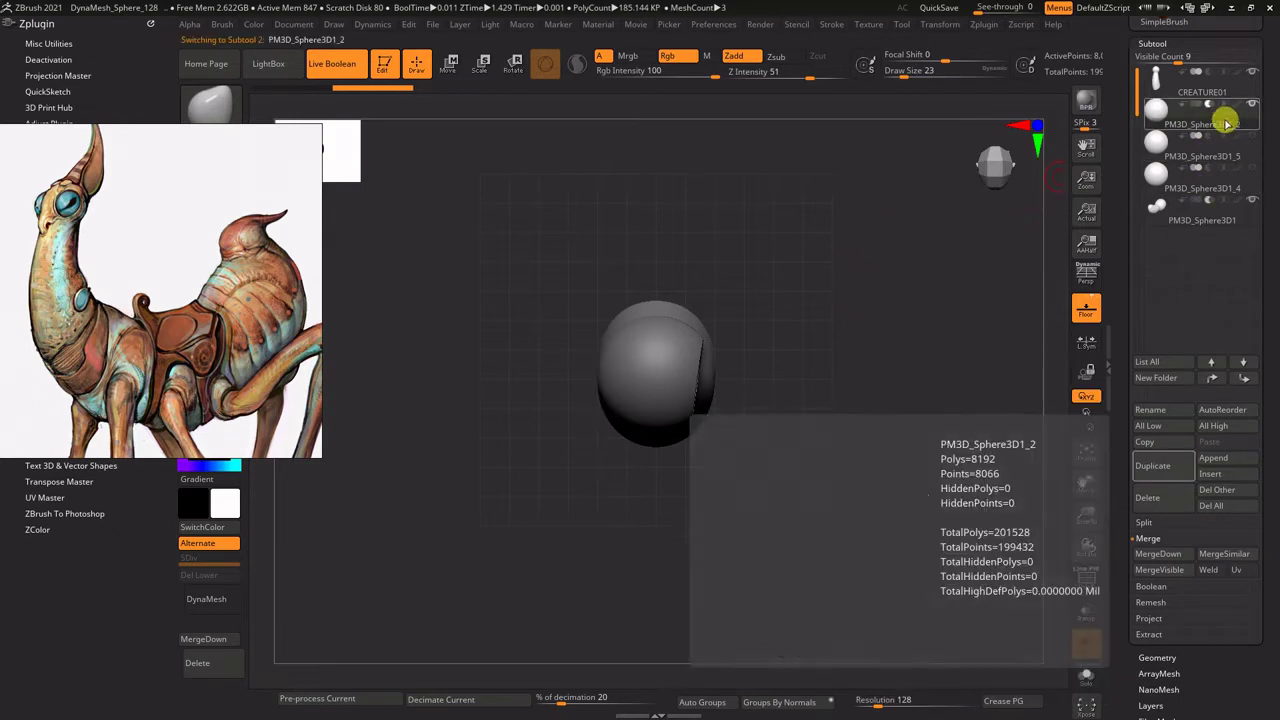
Step: With Transp on, move the small sphere into the head and Mirror And Weld it to both sides
{"action": "key", "text": "w"}
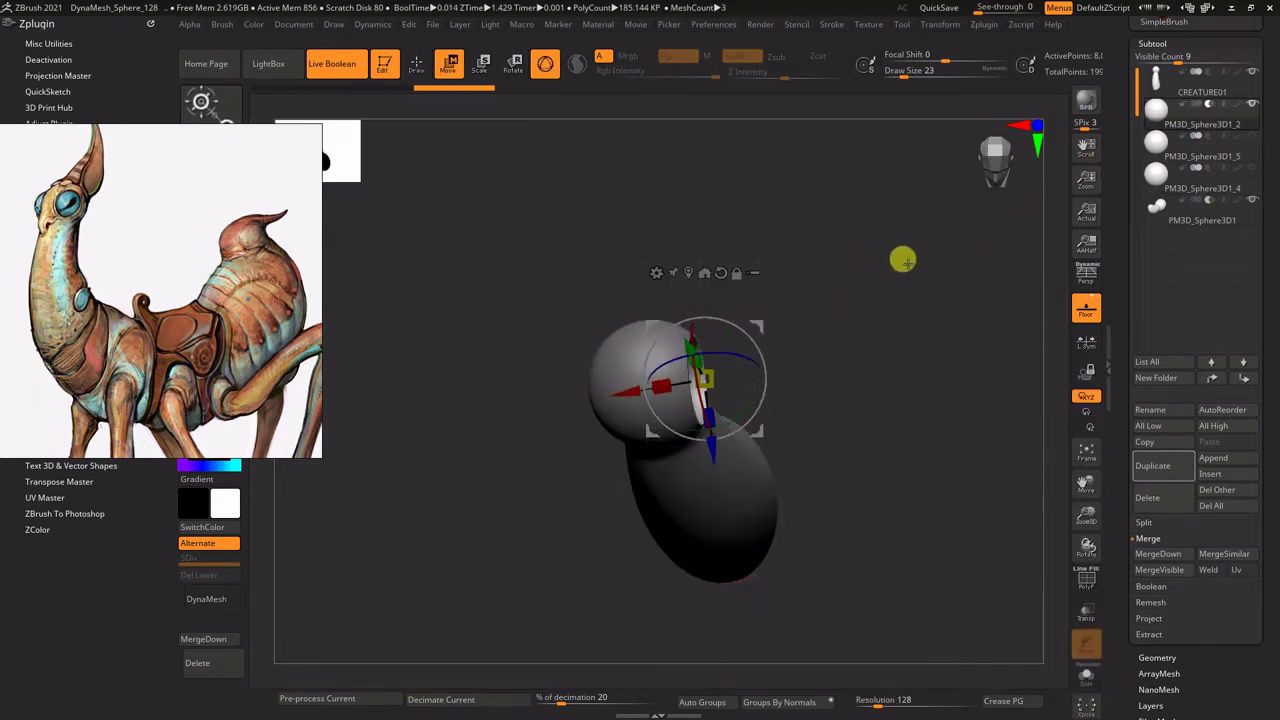
{"action": "left_click", "coordinate": [1252, 135]}
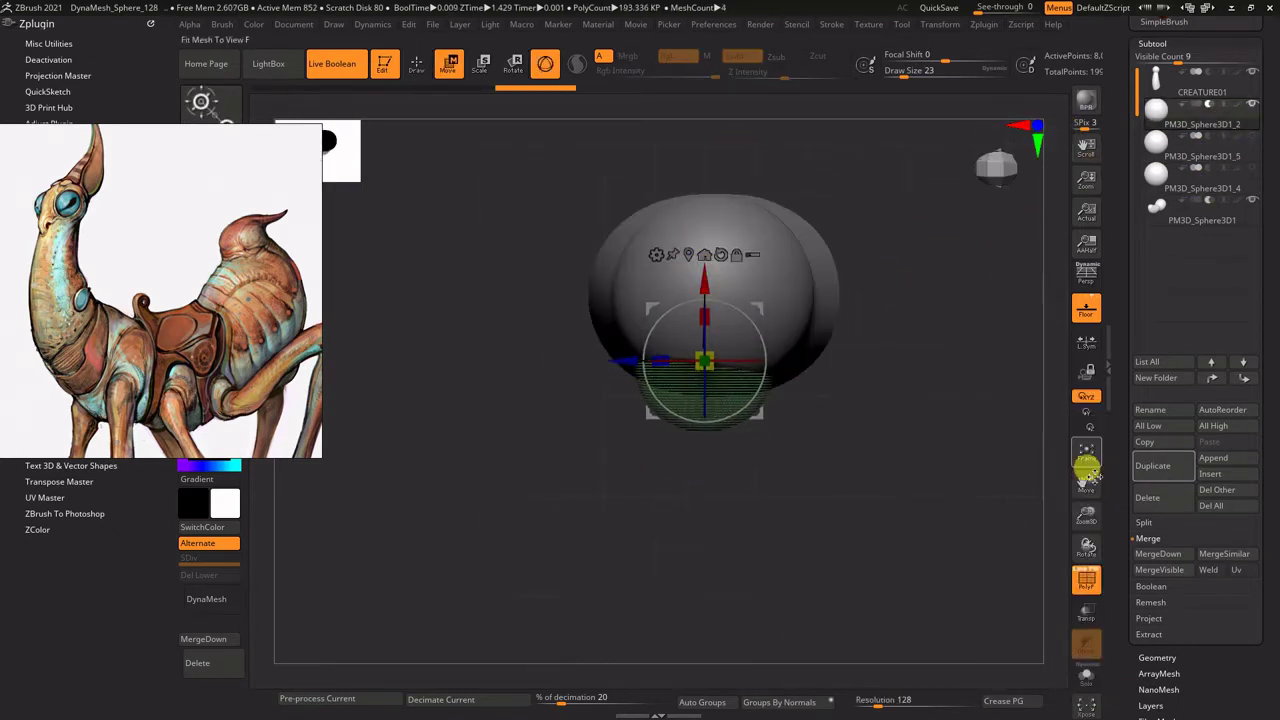
{"action": "left_click", "coordinate": [1086, 608]}
{"action": "left_click_drag", "start_coordinate": [703, 292], "coordinate": [697, 270]}
{"action": "left_click_drag", "start_coordinate": [560, 370], "coordinate": [1137, 280]}
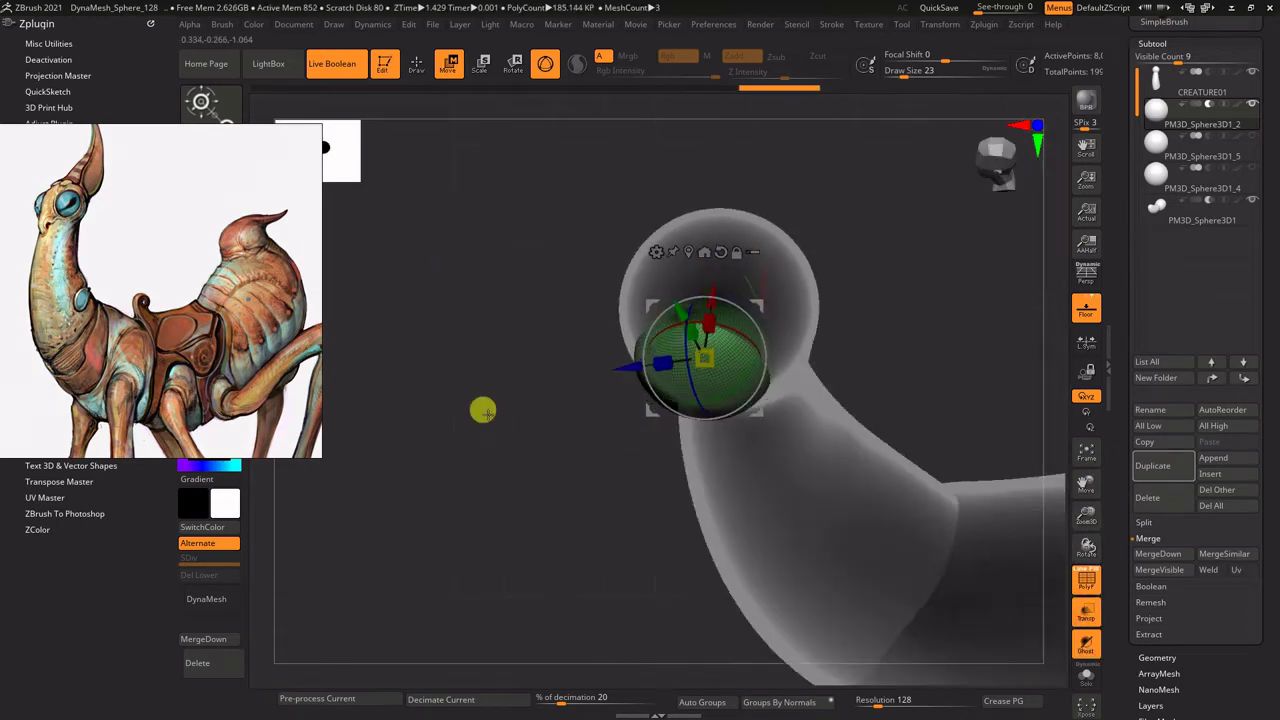
{"action": "scroll", "coordinate": [1137, 280], "scroll_direction": "down", "scroll_amount": 5}
{"action": "left_click", "coordinate": [726, 214]}
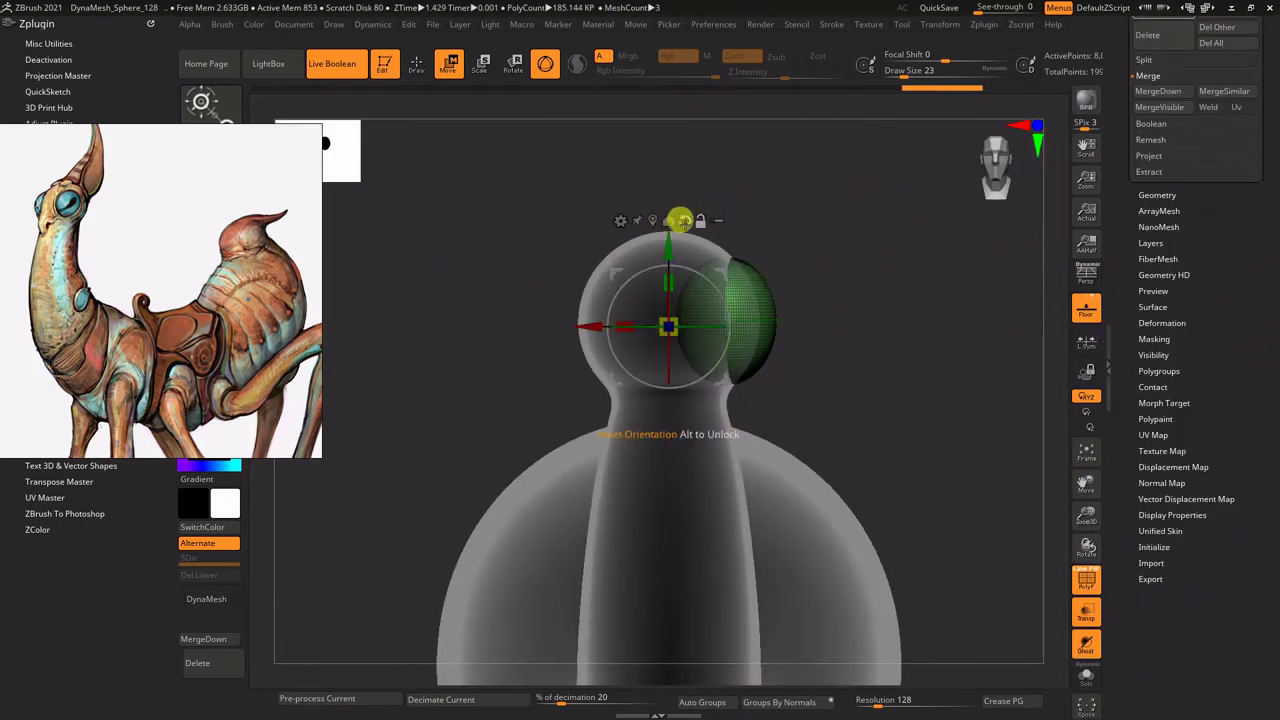
{"action": "left_click", "coordinate": [1157, 195]}
{"action": "left_click", "coordinate": [1160, 363]}
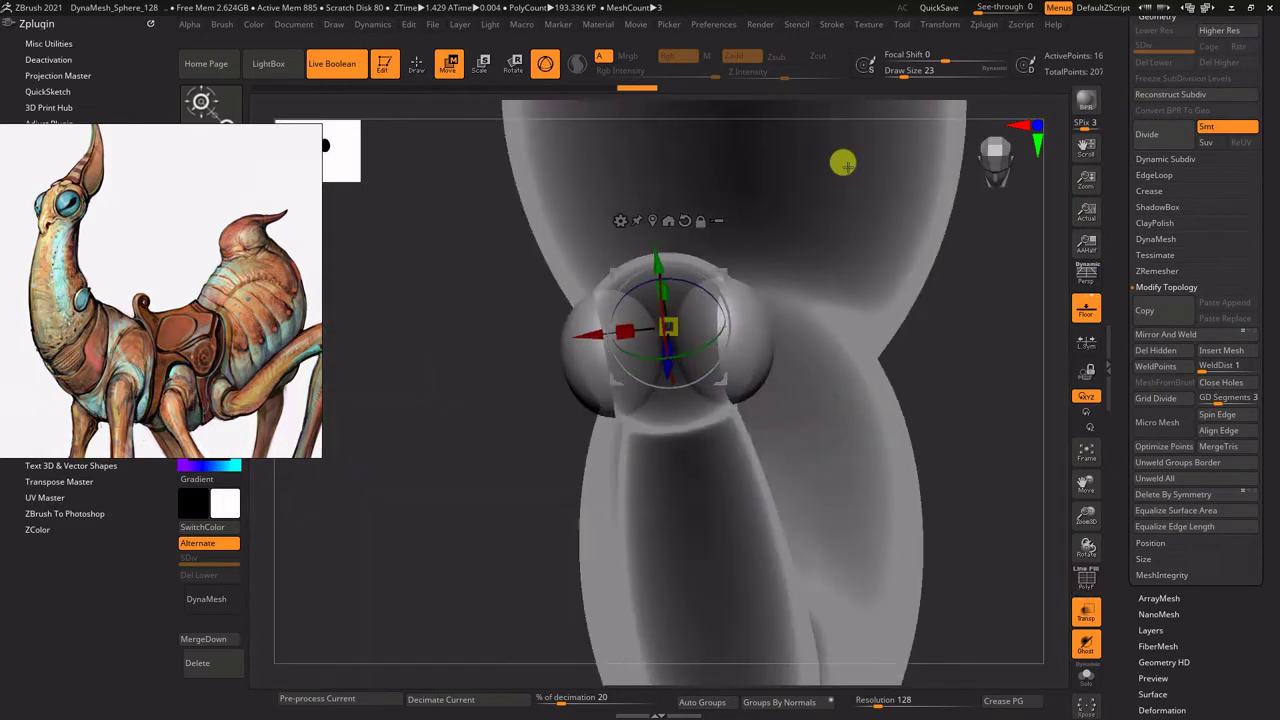
Step: Delete the spare PM3D_Sphere3D1_5 subtool
{"action": "left_click", "coordinate": [1211, 270]}
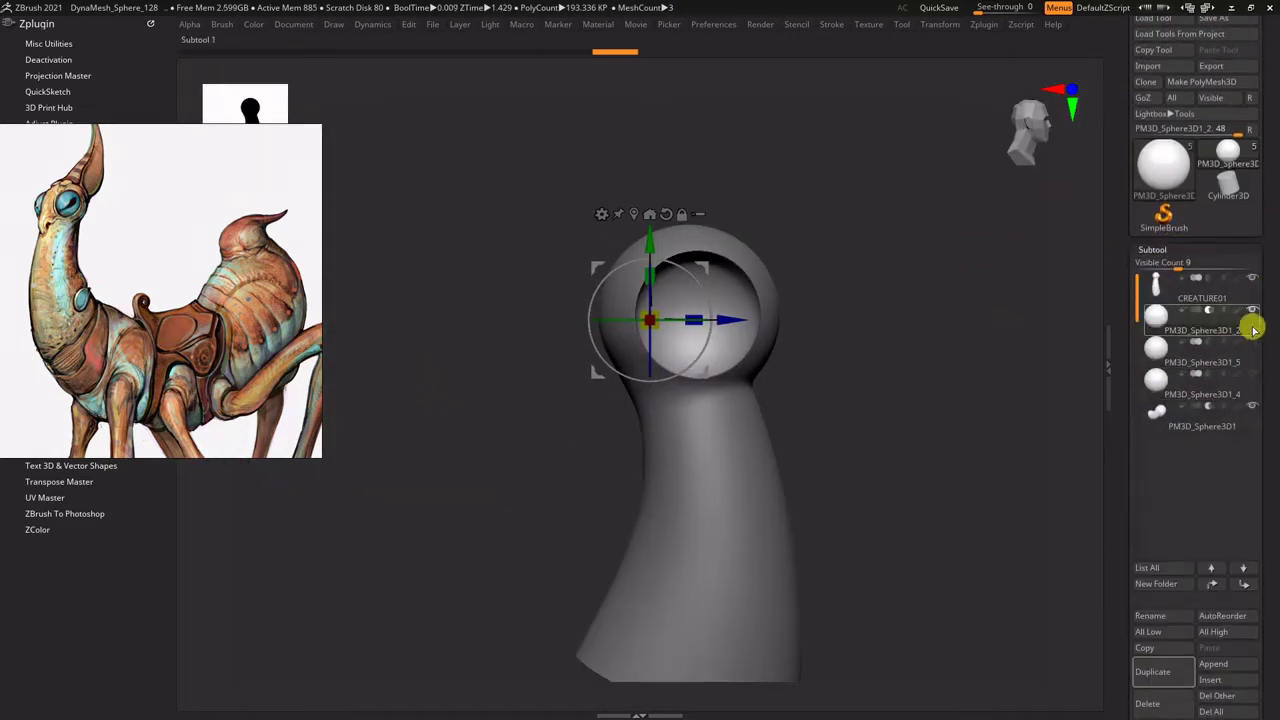
{"action": "left_click", "coordinate": [1200, 292]}
{"action": "mouse_move", "coordinate": [900, 260]}
{"action": "left_mouse_down"}
{"action": "mouse_move", "coordinate": [863, 246]}
{"action": "mouse_move", "coordinate": [911, 220]}
{"action": "mouse_move", "coordinate": [937, 251]}
{"action": "mouse_move", "coordinate": [972, 207]}
{"action": "left_mouse_up"}
{"action": "left_click", "coordinate": [1200, 355]}
{"action": "scroll", "coordinate": [1275, 350], "scroll_direction": "down", "scroll_amount": 3}
{"action": "left_click", "coordinate": [1147, 583]}
{"action": "left_click", "coordinate": [1040, 614]}
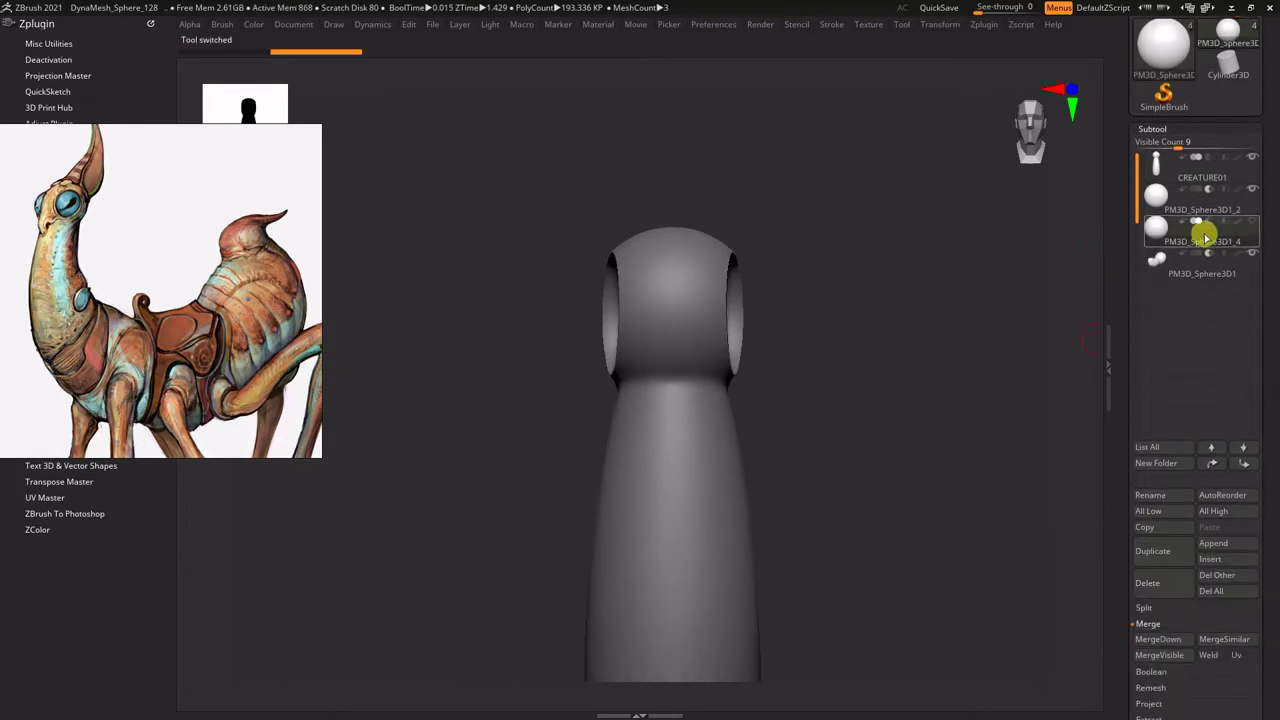
Step: Select eye sphere PM3D_Sphere3D1_2, then return to CREATURE01 and pick a sculpting brush
{"action": "left_click", "coordinate": [1252, 197]}
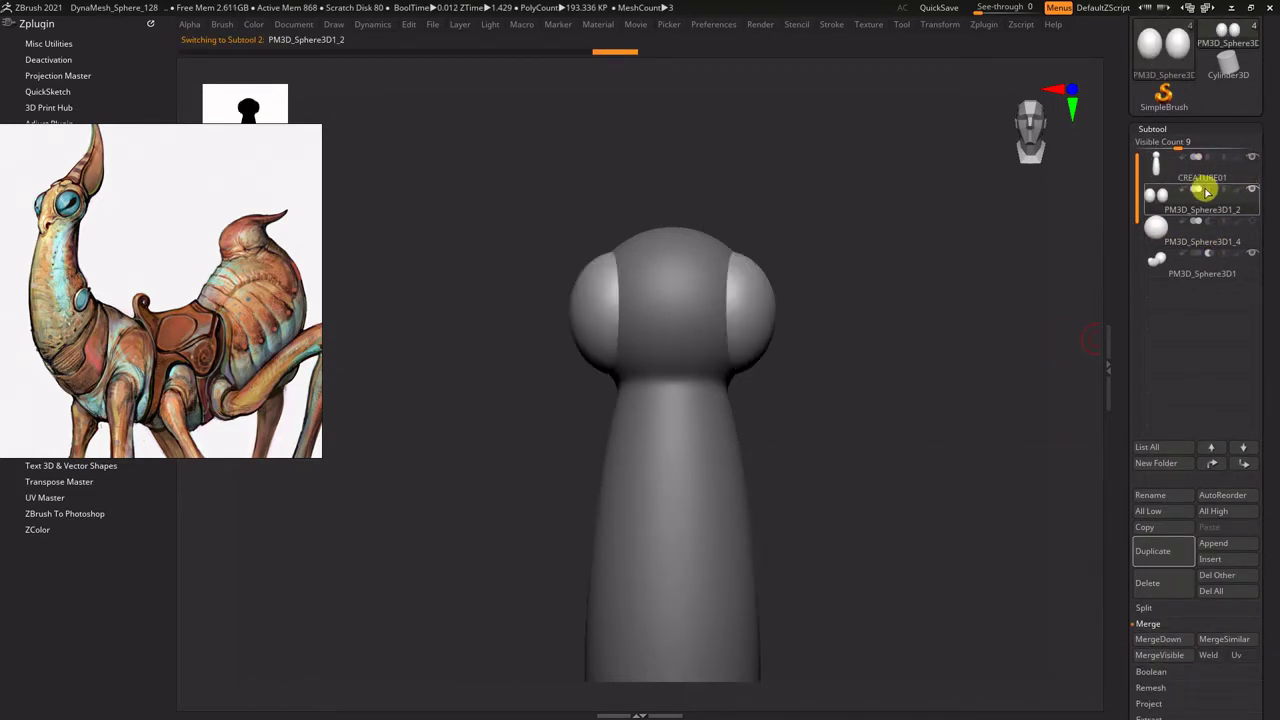
{"action": "left_click", "coordinate": [817, 289], "text": "alt"}
{"action": "key", "text": "b"}
{"action": "key", "text": "Escape"}
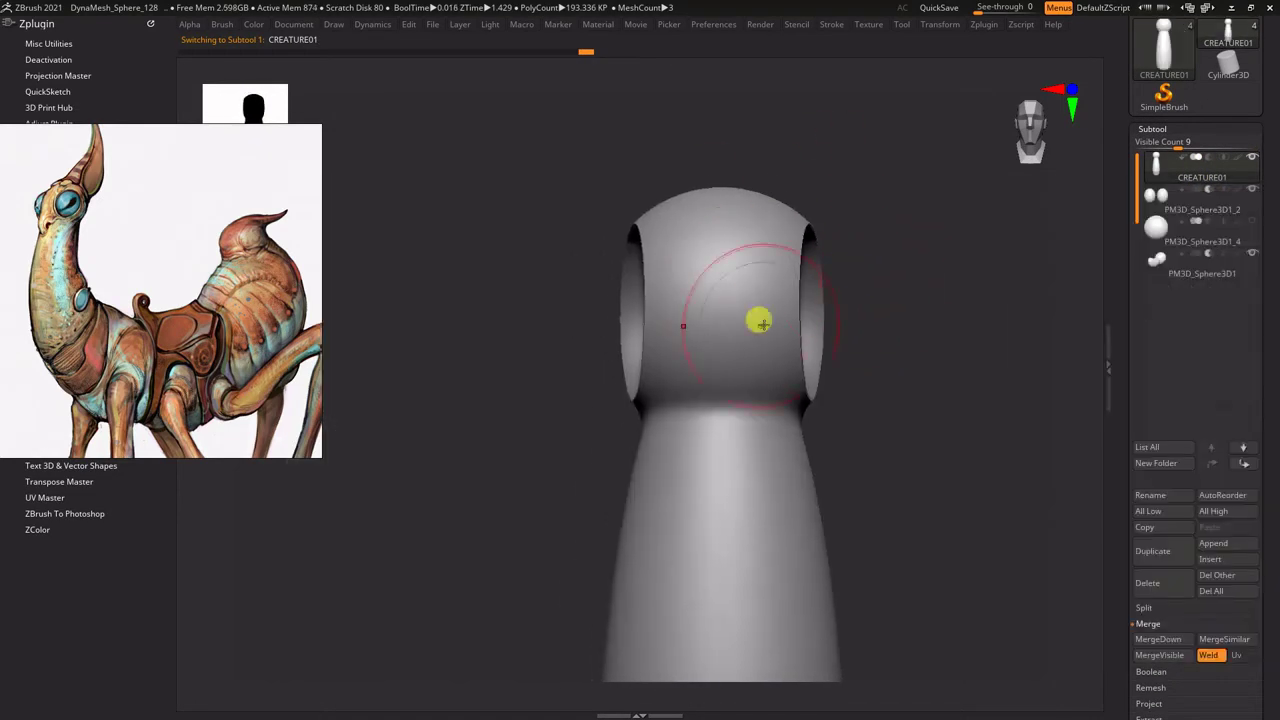
Step: Build a ridge down CREATURE01's face with ClayBuildup and smooth it into a rounded nose
{"action": "mouse_move", "coordinate": [760, 322]}
{"action": "right_mouse_down"}
{"action": "mouse_move", "coordinate": [766, 389]}
{"action": "mouse_move", "coordinate": [923, 280]}
{"action": "mouse_move", "coordinate": [791, 361]}
{"action": "right_mouse_up"}
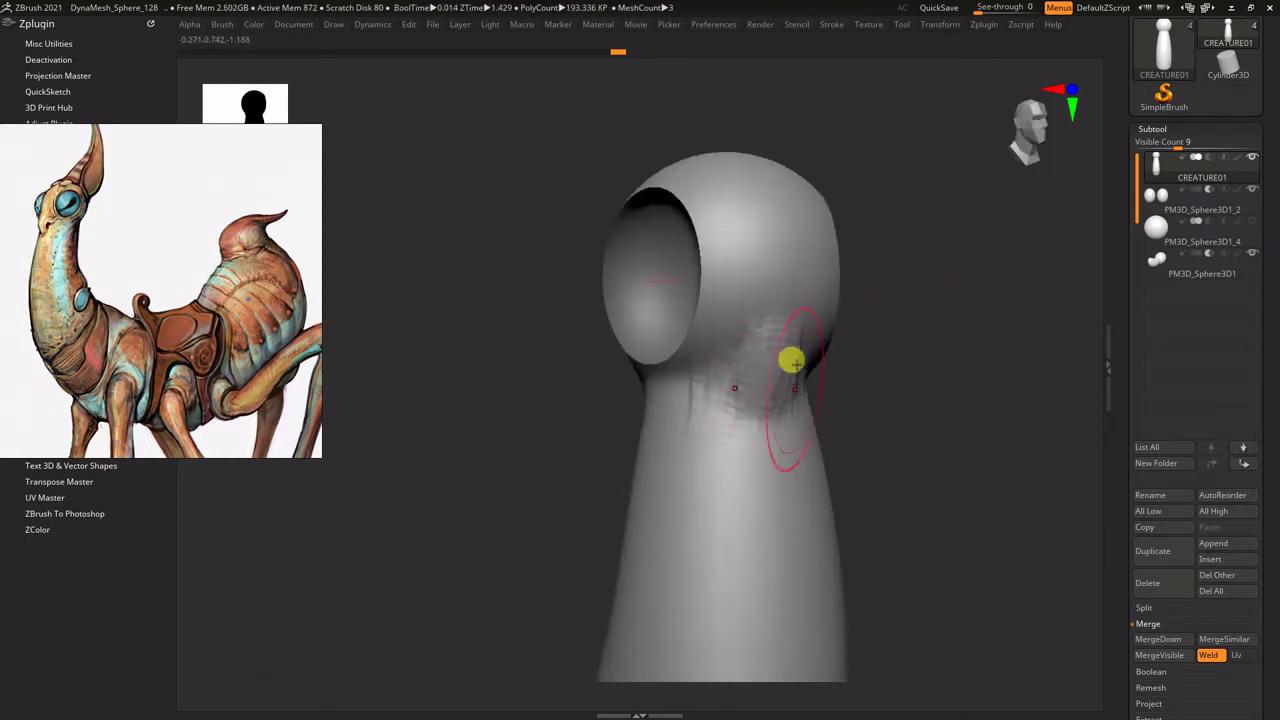
{"action": "mouse_move", "coordinate": [960, 280]}
{"action": "right_mouse_down"}
{"action": "mouse_move", "coordinate": [728, 274]}
{"action": "mouse_move", "coordinate": [855, 298]}
{"action": "right_mouse_up"}
{"action": "right_click_drag", "start_coordinate": [719, 256], "coordinate": [747, 331]}
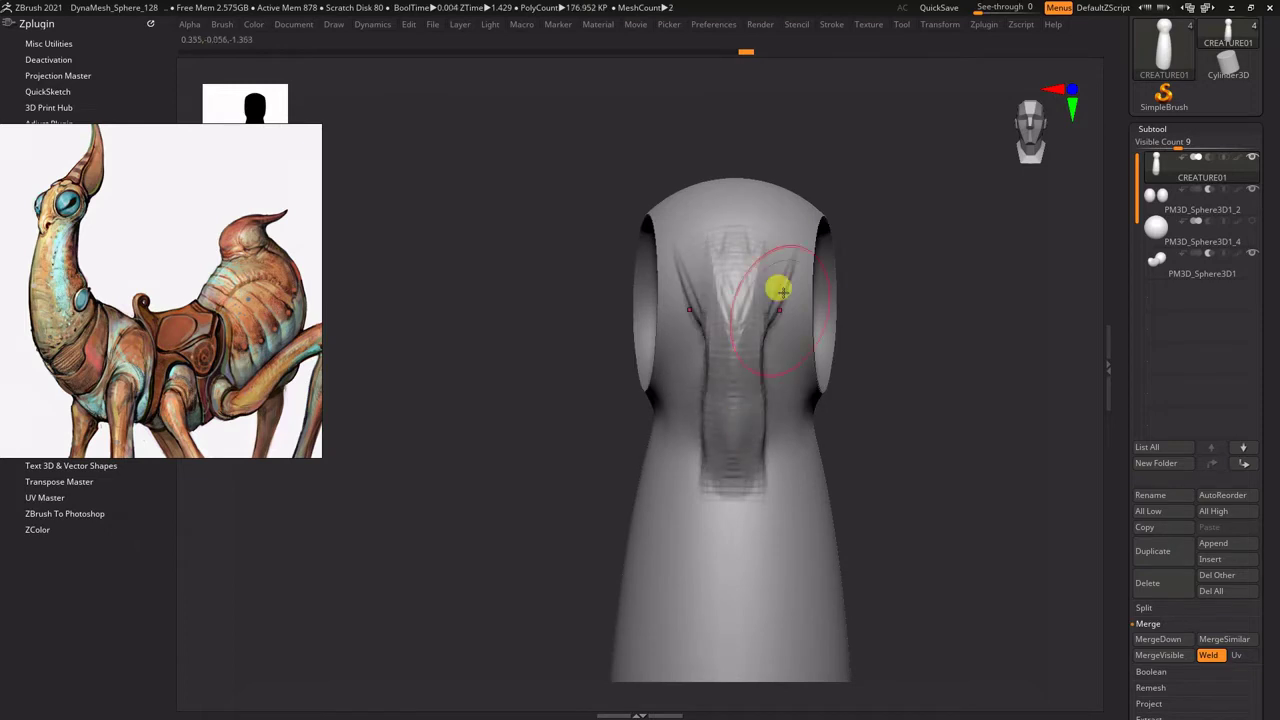
{"action": "mouse_move", "coordinate": [779, 290]}
{"action": "right_mouse_down"}
{"action": "mouse_move", "coordinate": [906, 160]}
{"action": "mouse_move", "coordinate": [731, 280]}
{"action": "mouse_move", "coordinate": [957, 280]}
{"action": "mouse_move", "coordinate": [727, 377]}
{"action": "right_mouse_up"}
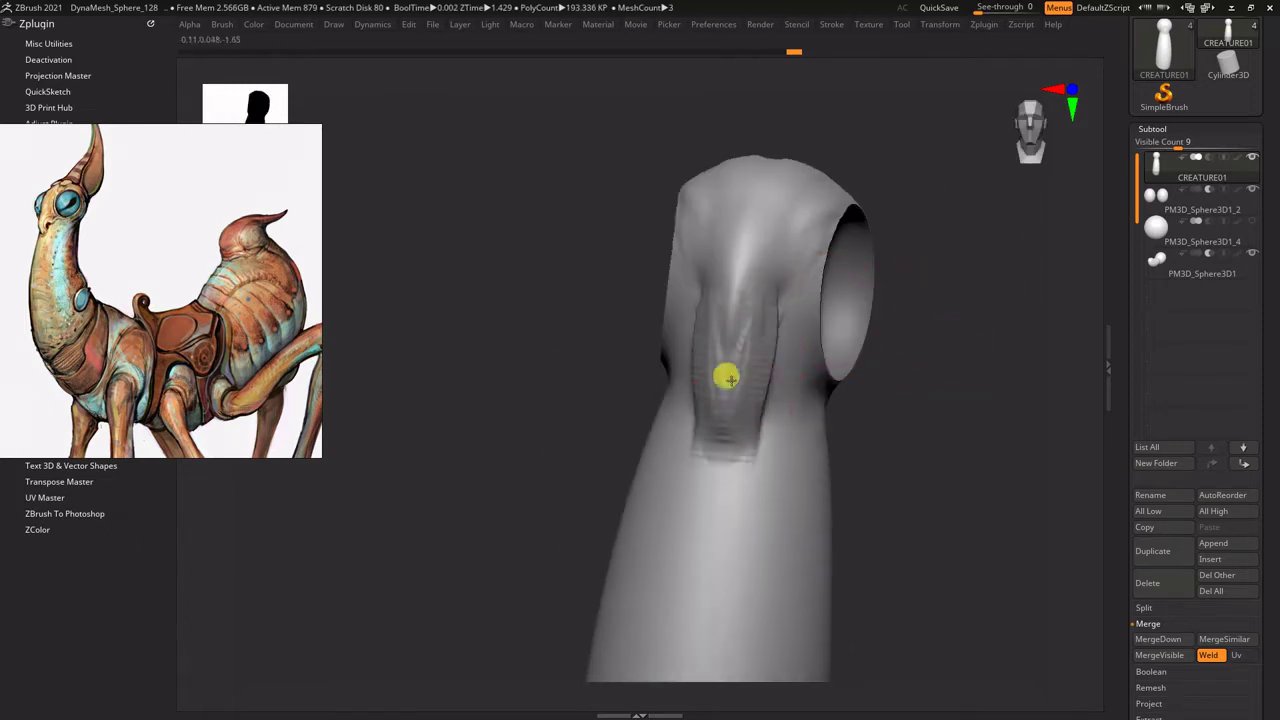
{"action": "mouse_move", "coordinate": [760, 242]}
{"action": "right_mouse_down"}
{"action": "mouse_move", "coordinate": [723, 294]}
{"action": "mouse_move", "coordinate": [671, 251]}
{"action": "mouse_move", "coordinate": [678, 418]}
{"action": "right_mouse_up"}
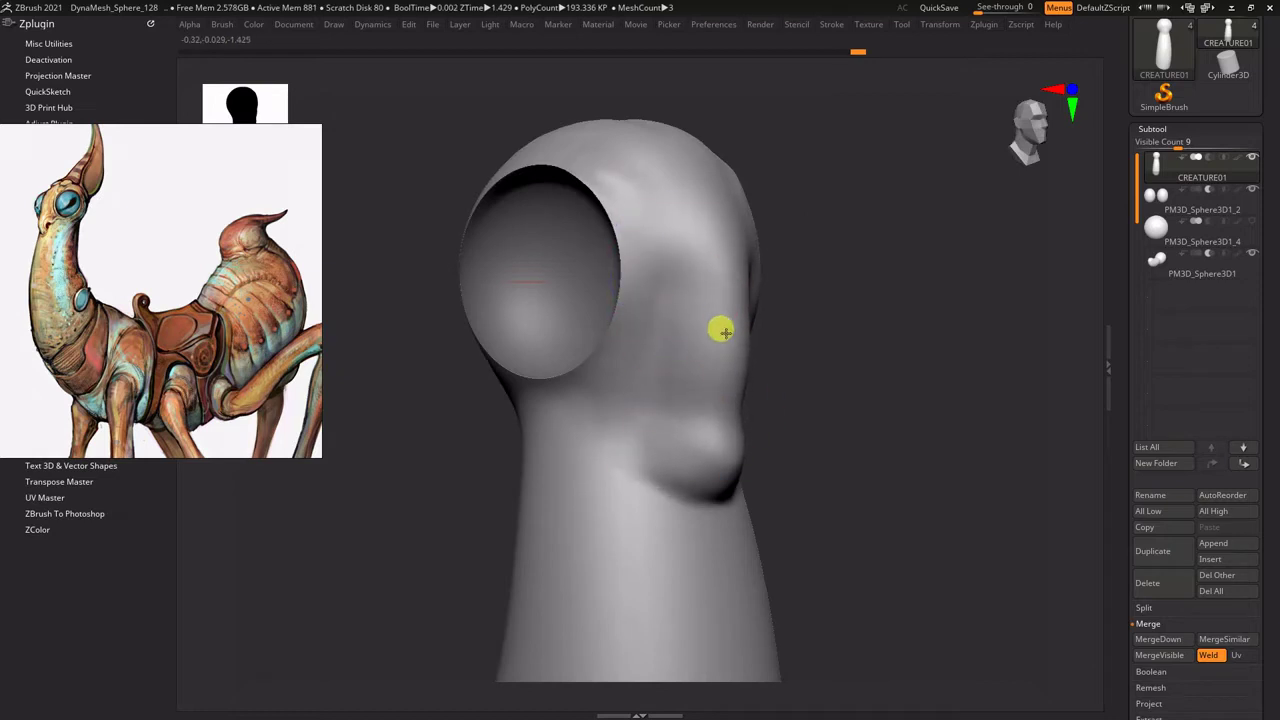
{"action": "mouse_move", "coordinate": [722, 331]}
{"action": "right_mouse_down", "text": "ctrl"}
{"action": "mouse_move", "coordinate": [920, 340]}
{"action": "mouse_move", "coordinate": [723, 333]}
{"action": "mouse_move", "coordinate": [686, 380]}
{"action": "mouse_move", "coordinate": [726, 380]}
{"action": "mouse_move", "coordinate": [954, 229]}
{"action": "right_mouse_up", "text": "ctrl"}
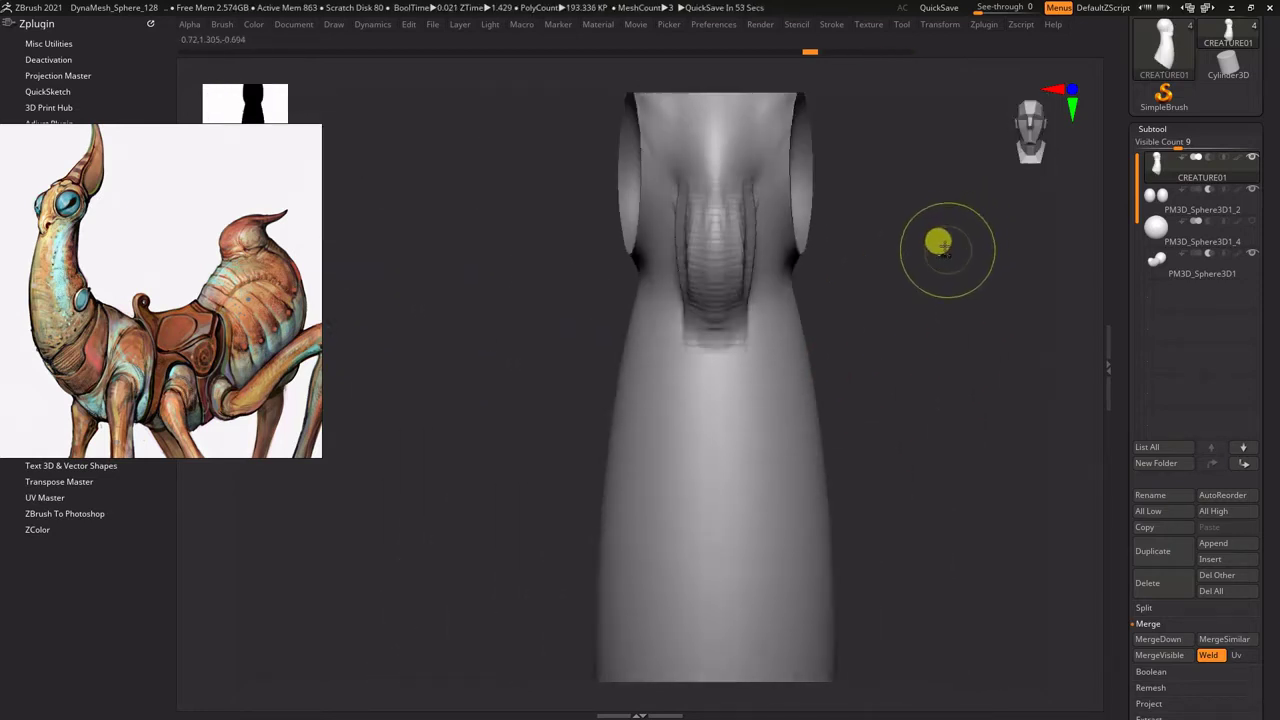
{"action": "right_click_drag", "start_coordinate": [800, 297], "coordinate": [713, 350]}
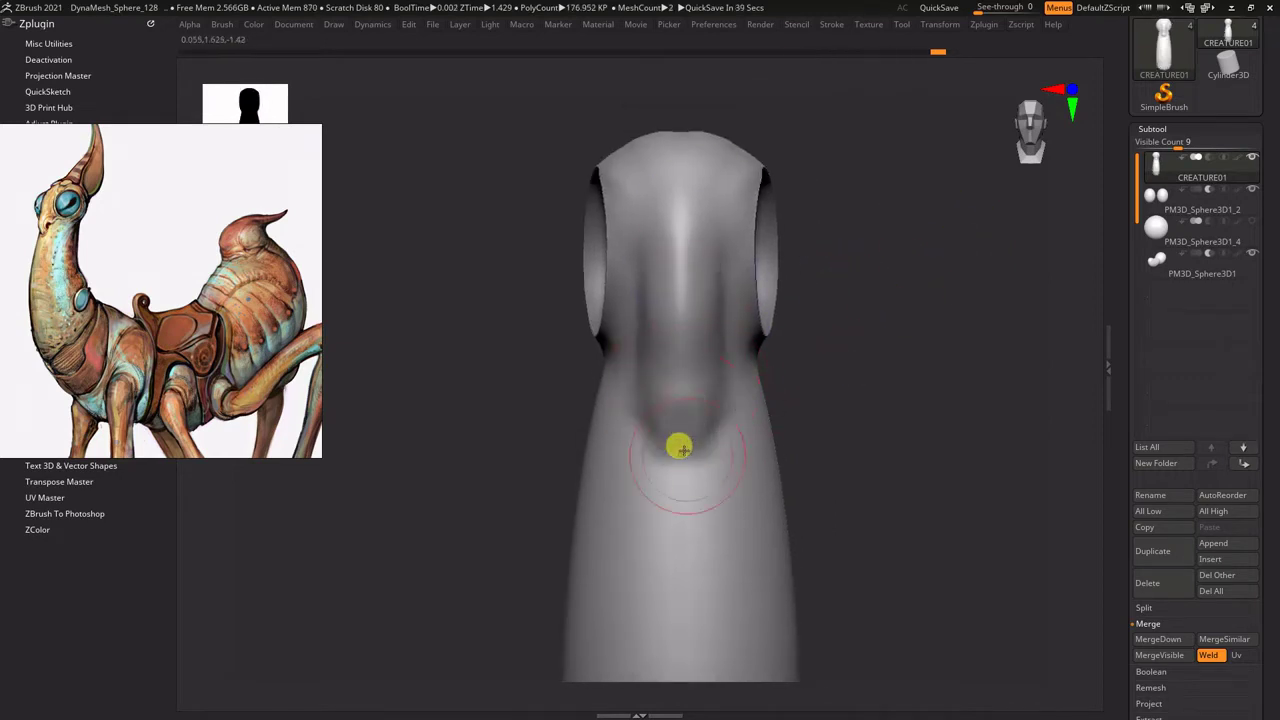
{"action": "mouse_move", "coordinate": [677, 322]}
{"action": "right_mouse_down"}
{"action": "mouse_move", "coordinate": [614, 294]}
{"action": "mouse_move", "coordinate": [731, 438]}
{"action": "right_mouse_up"}
{"action": "left_click_drag", "start_coordinate": [737, 434], "coordinate": [760, 445]}
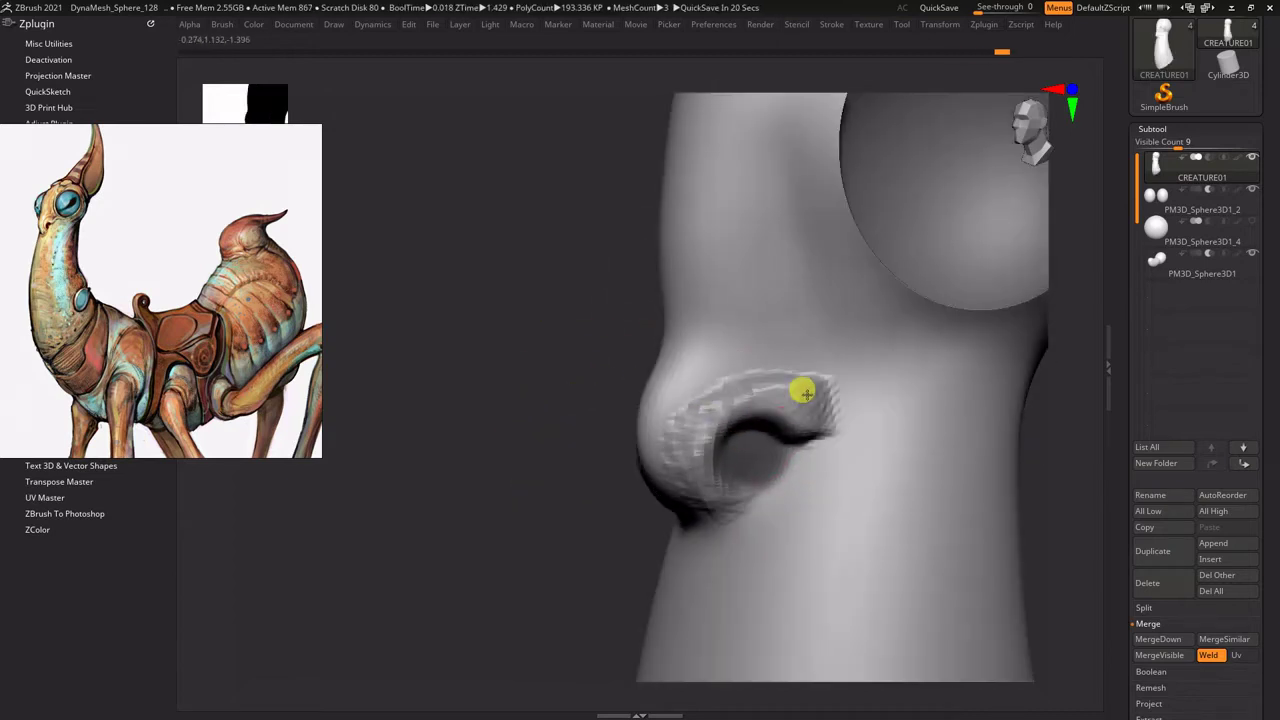
{"action": "mouse_move", "coordinate": [805, 392]}
{"action": "right_mouse_down"}
{"action": "mouse_move", "coordinate": [814, 306]}
{"action": "mouse_move", "coordinate": [737, 391]}
{"action": "mouse_move", "coordinate": [1009, 337]}
{"action": "mouse_move", "coordinate": [950, 478]}
{"action": "mouse_move", "coordinate": [1111, 417]}
{"action": "mouse_move", "coordinate": [940, 366]}
{"action": "mouse_move", "coordinate": [963, 177]}
{"action": "mouse_move", "coordinate": [983, 331]}
{"action": "mouse_move", "coordinate": [1008, 206]}
{"action": "right_mouse_up"}
Step: Undo the last sculpt stroke and shrink the brush to size 44
{"action": "key", "text": "s"}
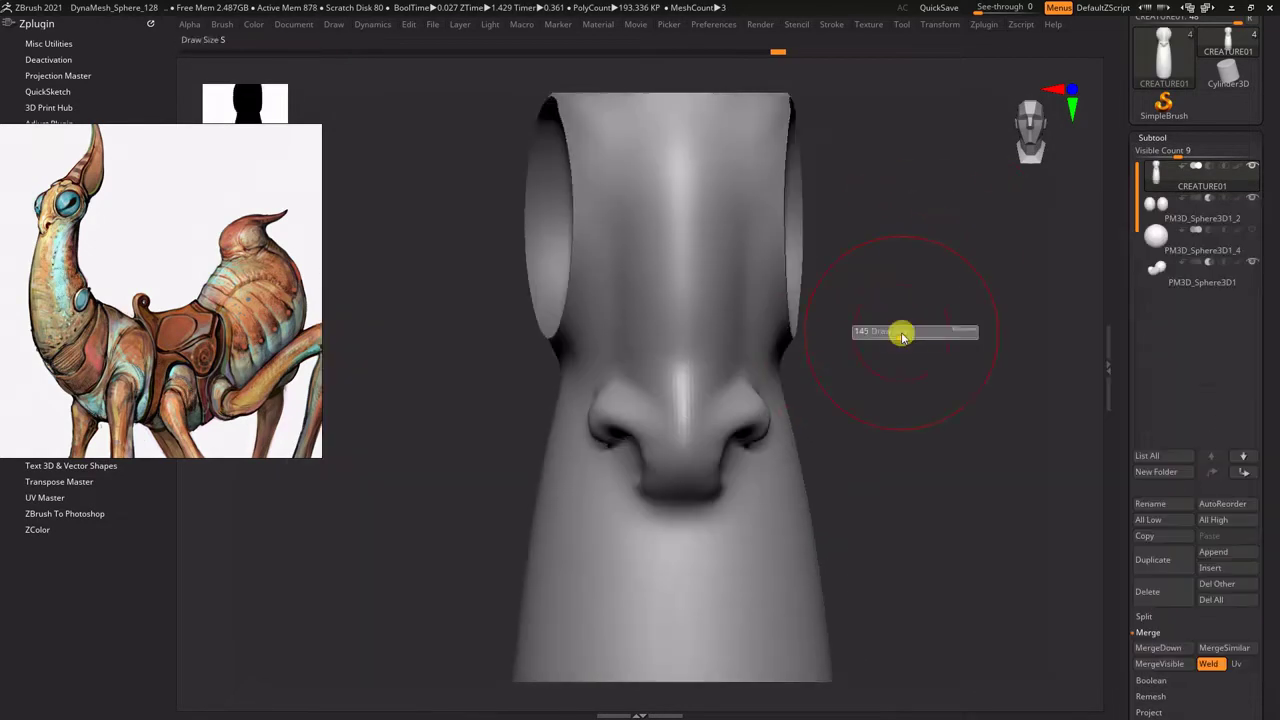
{"action": "mouse_move", "coordinate": [901, 337]}
{"action": "right_mouse_down"}
{"action": "mouse_move", "coordinate": [746, 306]}
{"action": "mouse_move", "coordinate": [846, 360]}
{"action": "mouse_move", "coordinate": [557, 400]}
{"action": "mouse_move", "coordinate": [829, 300]}
{"action": "right_mouse_up"}
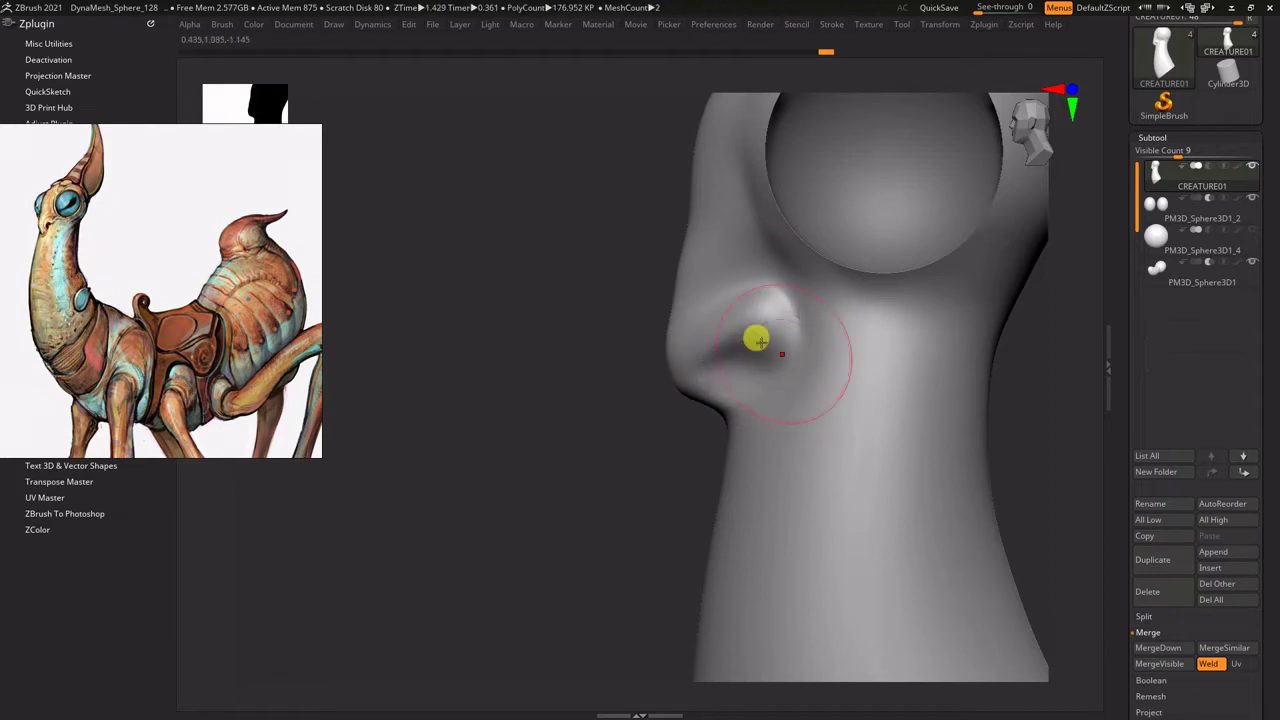
{"action": "mouse_move", "coordinate": [597, 318]}
{"action": "right_mouse_down"}
{"action": "mouse_move", "coordinate": [591, 391]}
{"action": "mouse_move", "coordinate": [751, 347]}
{"action": "mouse_move", "coordinate": [569, 371]}
{"action": "mouse_move", "coordinate": [707, 374]}
{"action": "mouse_move", "coordinate": [1049, 331]}
{"action": "mouse_move", "coordinate": [756, 372]}
{"action": "right_mouse_up"}
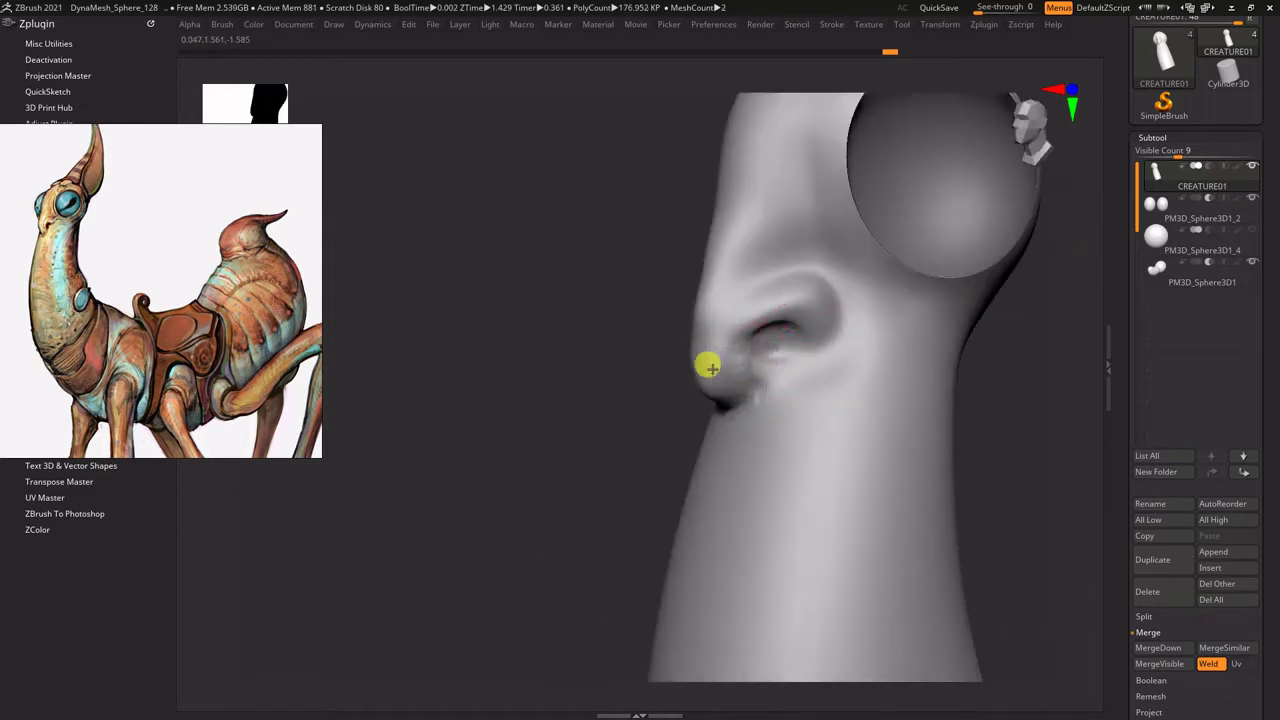
{"action": "mouse_move", "coordinate": [630, 320]}
{"action": "right_mouse_down"}
{"action": "mouse_move", "coordinate": [854, 257]}
{"action": "mouse_move", "coordinate": [866, 283]}
{"action": "mouse_move", "coordinate": [1009, 297]}
{"action": "mouse_move", "coordinate": [990, 268]}
{"action": "mouse_move", "coordinate": [903, 303]}
{"action": "right_mouse_up"}
{"action": "left_click", "coordinate": [709, 451]}
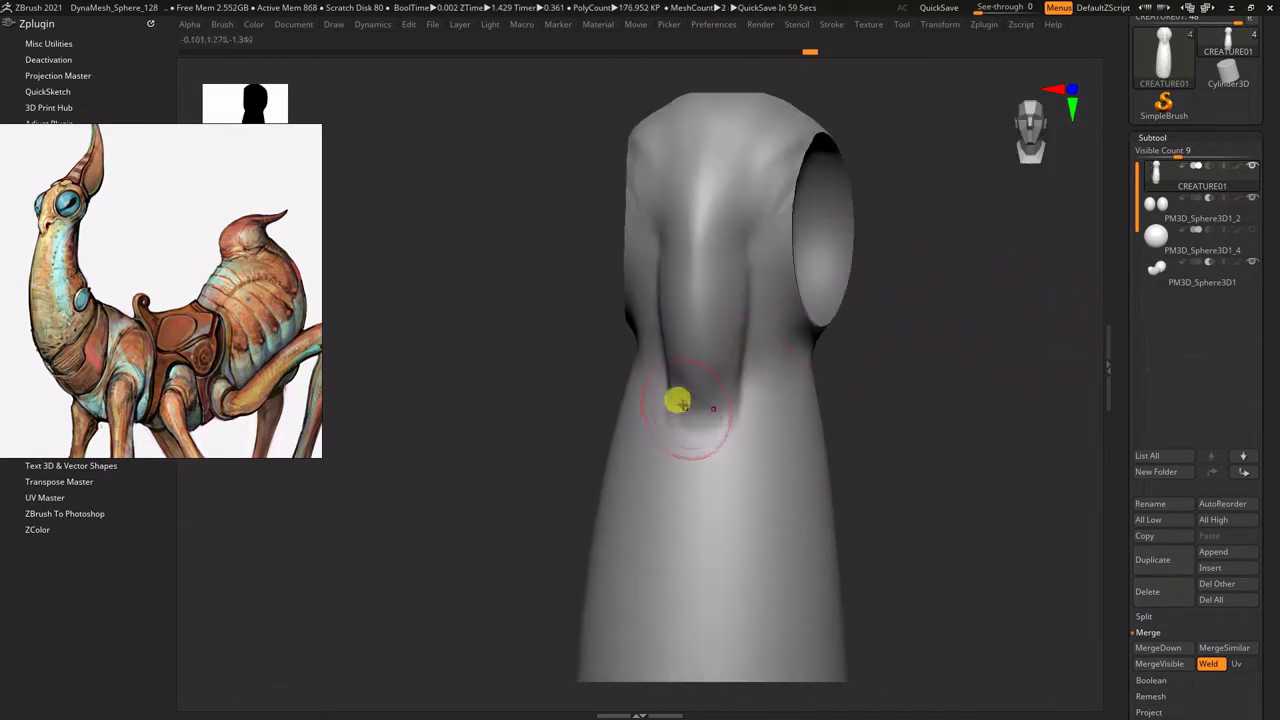
{"action": "mouse_move", "coordinate": [760, 390]}
{"action": "right_mouse_down"}
{"action": "mouse_move", "coordinate": [749, 197]}
{"action": "mouse_move", "coordinate": [1074, 266]}
{"action": "mouse_move", "coordinate": [803, 386]}
{"action": "mouse_move", "coordinate": [1012, 362]}
{"action": "mouse_move", "coordinate": [740, 380]}
{"action": "right_mouse_up"}
{"action": "key", "text": "s"}
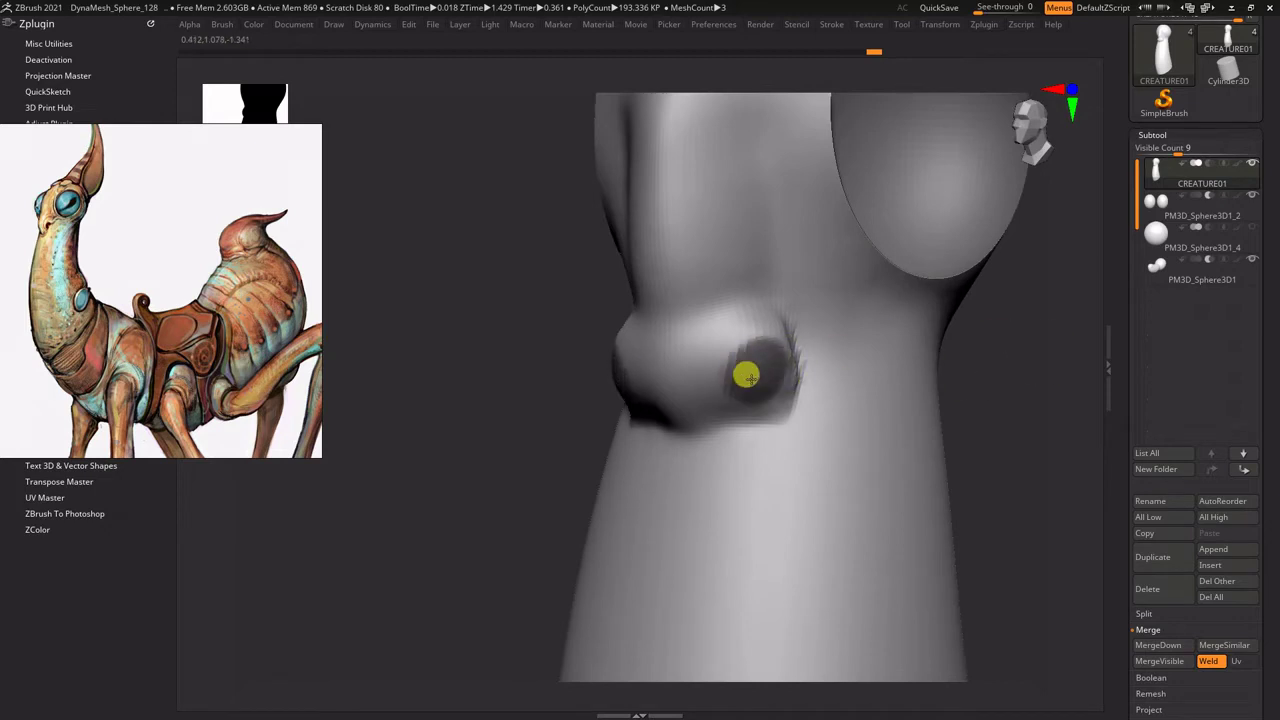
{"action": "key", "text": "s"}
Step: Build up the snout ridge, smooth its front down to the nostrils, and reshape the right nostril
{"action": "mouse_move", "coordinate": [997, 358]}
{"action": "right_mouse_down"}
{"action": "mouse_move", "coordinate": [1017, 349]}
{"action": "mouse_move", "coordinate": [726, 263]}
{"action": "mouse_move", "coordinate": [749, 311]}
{"action": "right_mouse_up"}
{"action": "left_click_drag", "start_coordinate": [749, 311], "coordinate": [783, 190]}
{"action": "right_click_drag", "start_coordinate": [783, 190], "coordinate": [780, 134]}
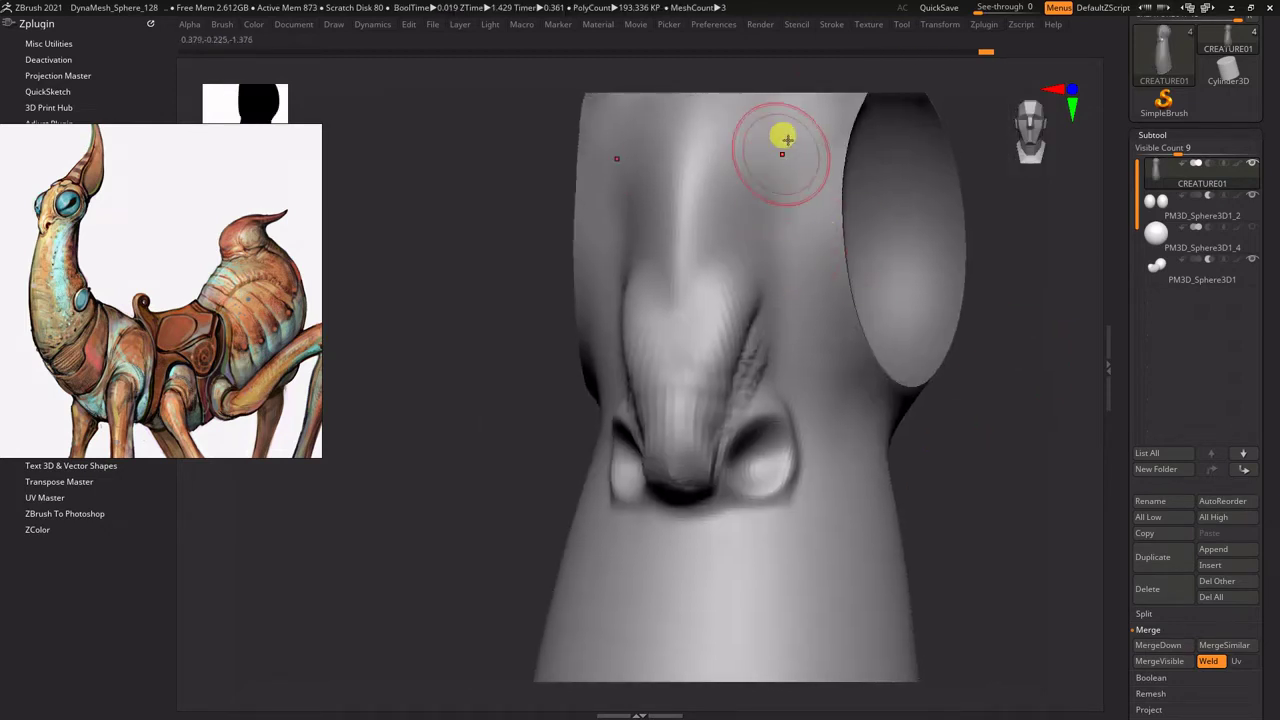
{"action": "left_click_drag", "start_coordinate": [780, 134], "coordinate": [691, 161]}
{"action": "right_click_drag", "start_coordinate": [691, 161], "coordinate": [708, 177]}
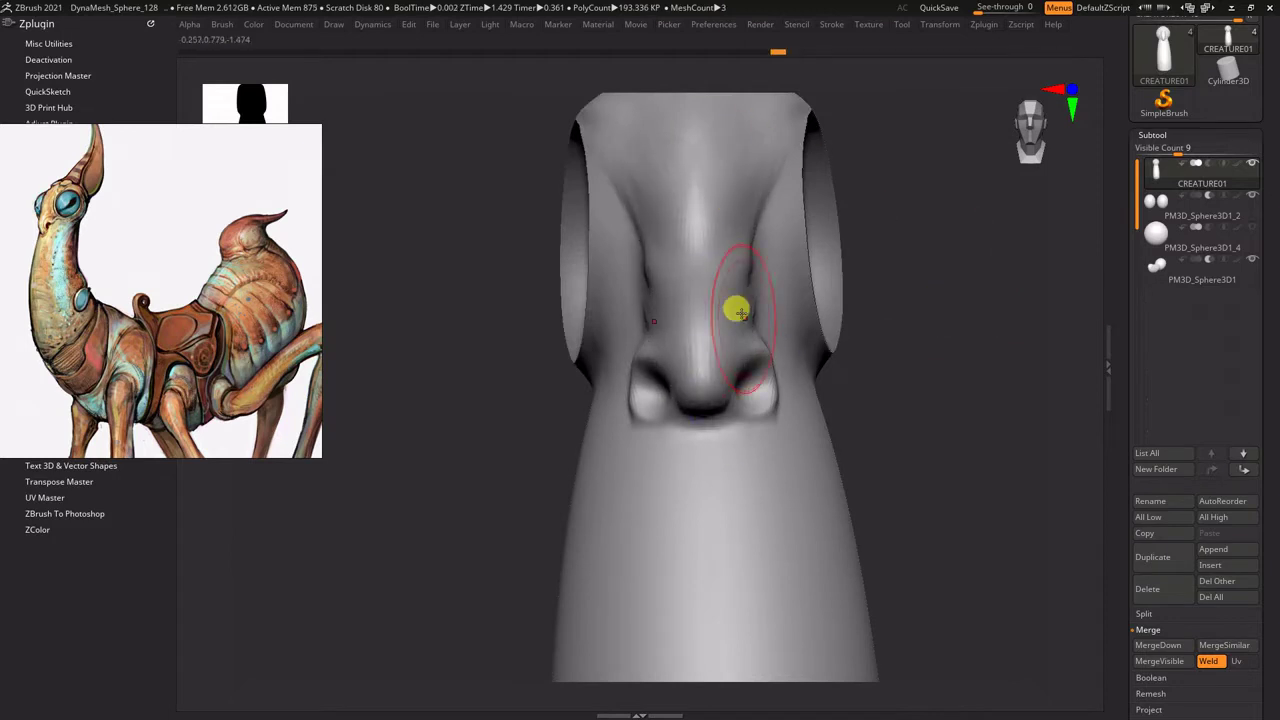
{"action": "left_click_drag", "start_coordinate": [751, 235], "coordinate": [747, 403]}
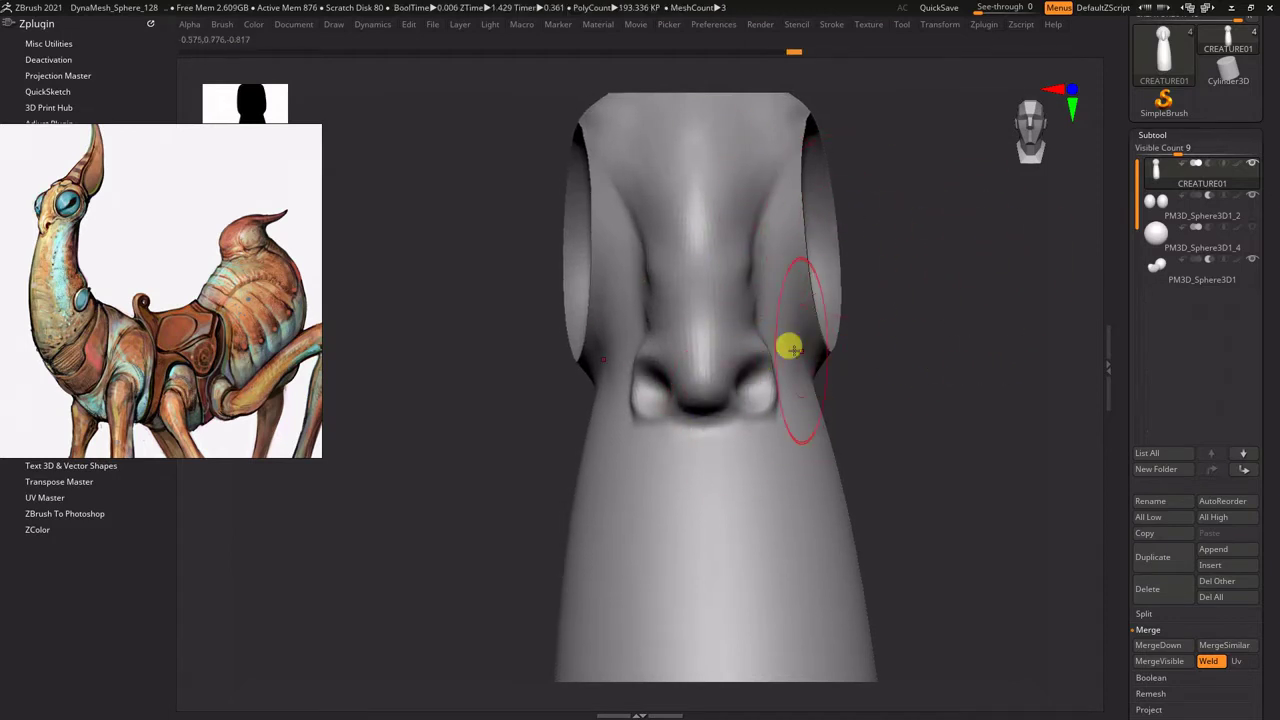
{"action": "left_click_drag", "start_coordinate": [792, 348], "coordinate": [752, 305]}
Step: DynaMesh the head into one smooth surface with Ctrl-drags and zoom out to the whole model
{"action": "mouse_move", "coordinate": [727, 308]}
{"action": "right_mouse_down"}
{"action": "mouse_move", "coordinate": [940, 331]}
{"action": "mouse_move", "coordinate": [591, 317]}
{"action": "mouse_move", "coordinate": [710, 280]}
{"action": "right_mouse_up"}
{"action": "mouse_move", "coordinate": [713, 370]}
{"action": "right_mouse_down"}
{"action": "mouse_move", "coordinate": [586, 394]}
{"action": "mouse_move", "coordinate": [720, 360]}
{"action": "mouse_move", "coordinate": [911, 240]}
{"action": "right_mouse_up"}
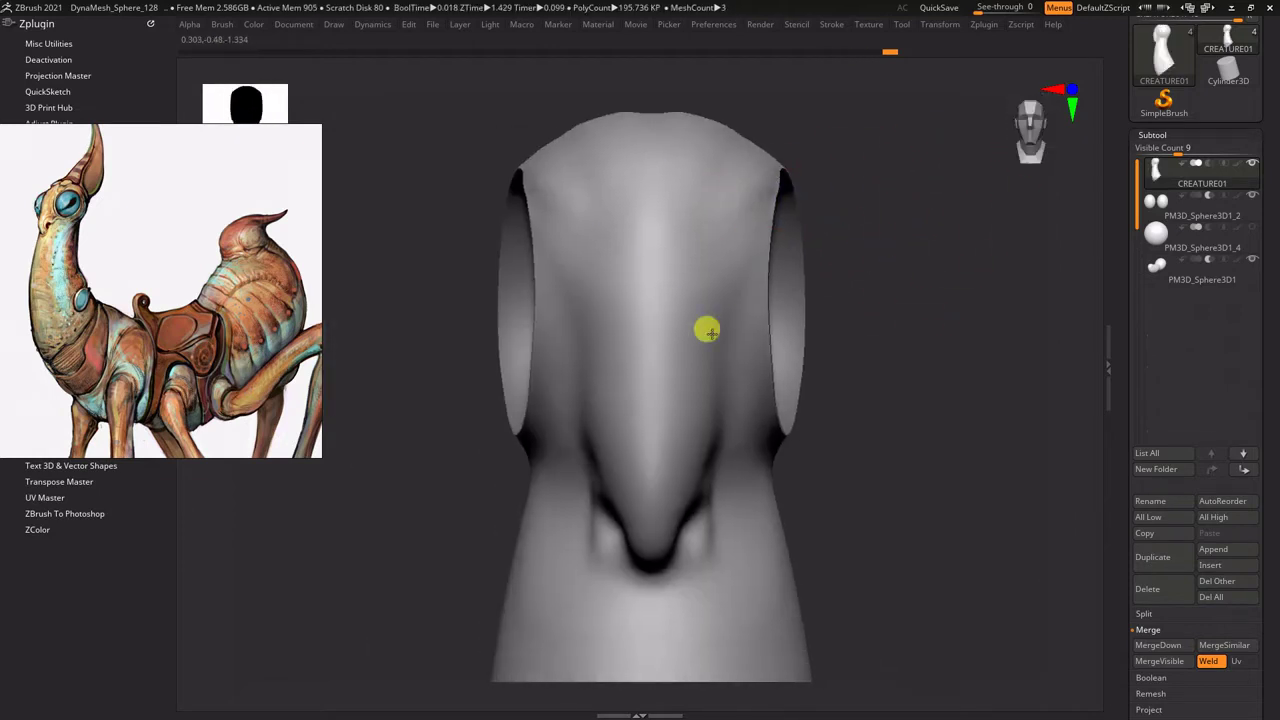
{"action": "right_click_drag", "start_coordinate": [707, 331], "coordinate": [860, 250]}
{"action": "left_click_drag", "start_coordinate": [880, 250], "coordinate": [836, 241], "text": "ctrl"}
{"action": "right_click_drag", "start_coordinate": [678, 303], "coordinate": [718, 310]}
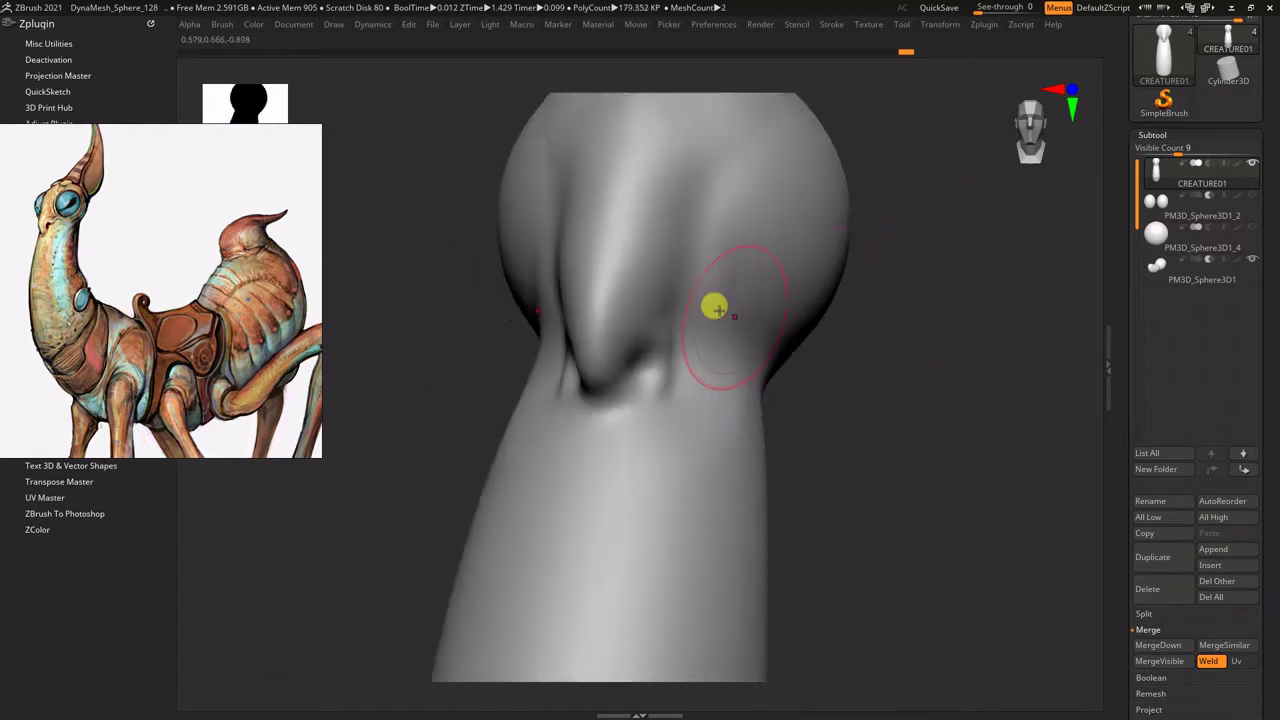
{"action": "mouse_move", "coordinate": [607, 342]}
{"action": "right_mouse_down"}
{"action": "mouse_move", "coordinate": [657, 311]}
{"action": "mouse_move", "coordinate": [646, 300]}
{"action": "mouse_move", "coordinate": [693, 254]}
{"action": "right_mouse_up"}
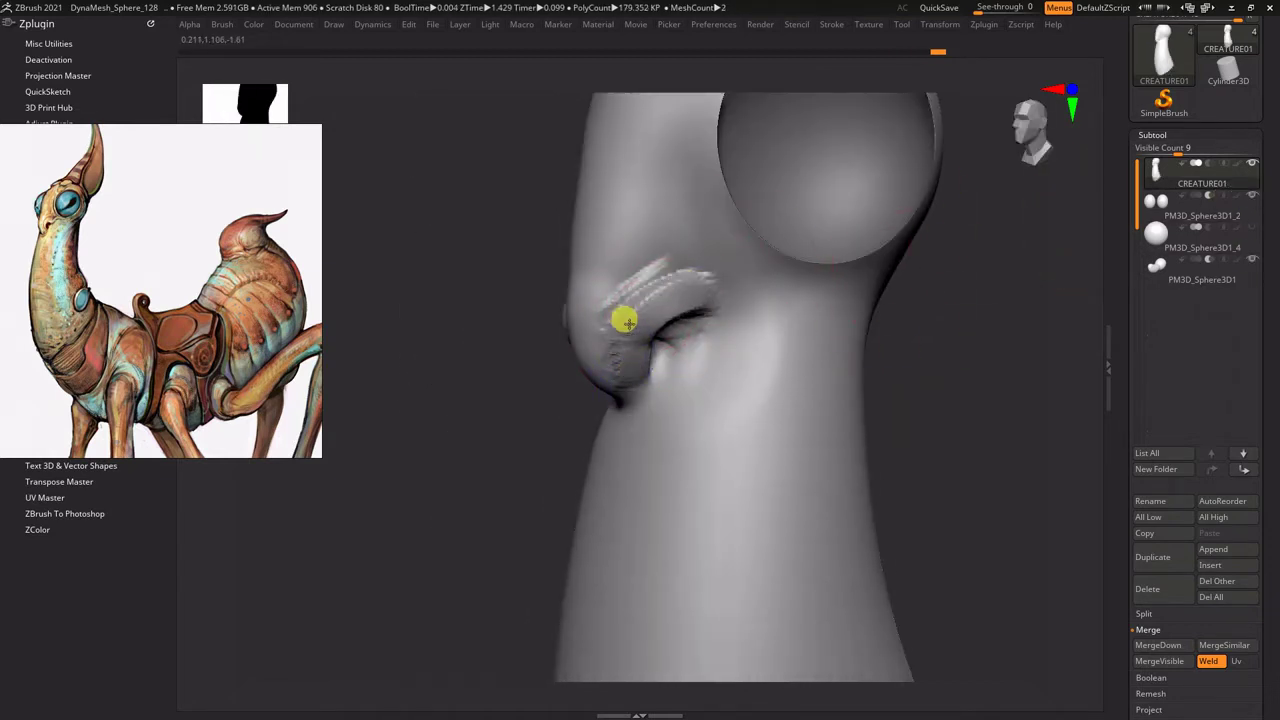
{"action": "mouse_move", "coordinate": [648, 400]}
{"action": "right_mouse_down"}
{"action": "mouse_move", "coordinate": [714, 277]}
{"action": "mouse_move", "coordinate": [708, 263]}
{"action": "right_mouse_up"}
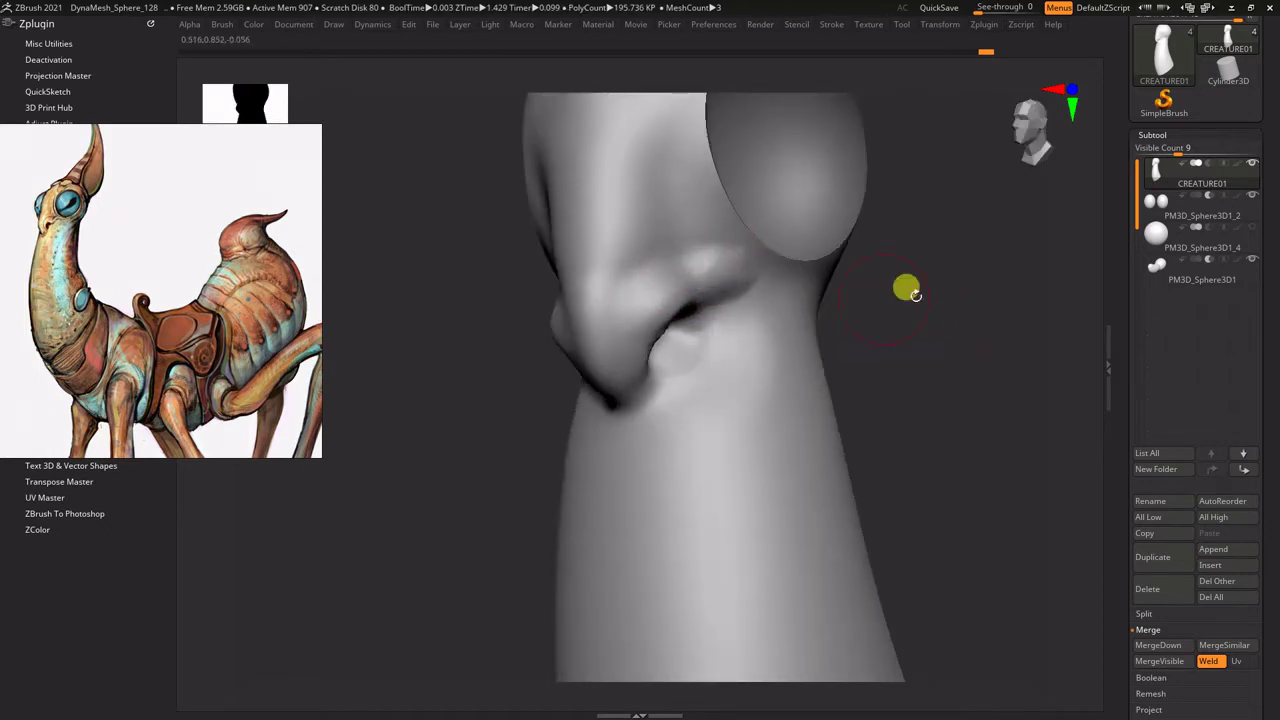
{"action": "mouse_move", "coordinate": [906, 289]}
{"action": "right_mouse_down"}
{"action": "mouse_move", "coordinate": [960, 249]}
{"action": "mouse_move", "coordinate": [722, 351]}
{"action": "mouse_move", "coordinate": [960, 289]}
{"action": "mouse_move", "coordinate": [803, 246]}
{"action": "mouse_move", "coordinate": [929, 294]}
{"action": "mouse_move", "coordinate": [880, 198]}
{"action": "mouse_move", "coordinate": [737, 414]}
{"action": "mouse_move", "coordinate": [657, 249]}
{"action": "mouse_move", "coordinate": [986, 277]}
{"action": "right_mouse_up"}
{"action": "key", "text": "s"}
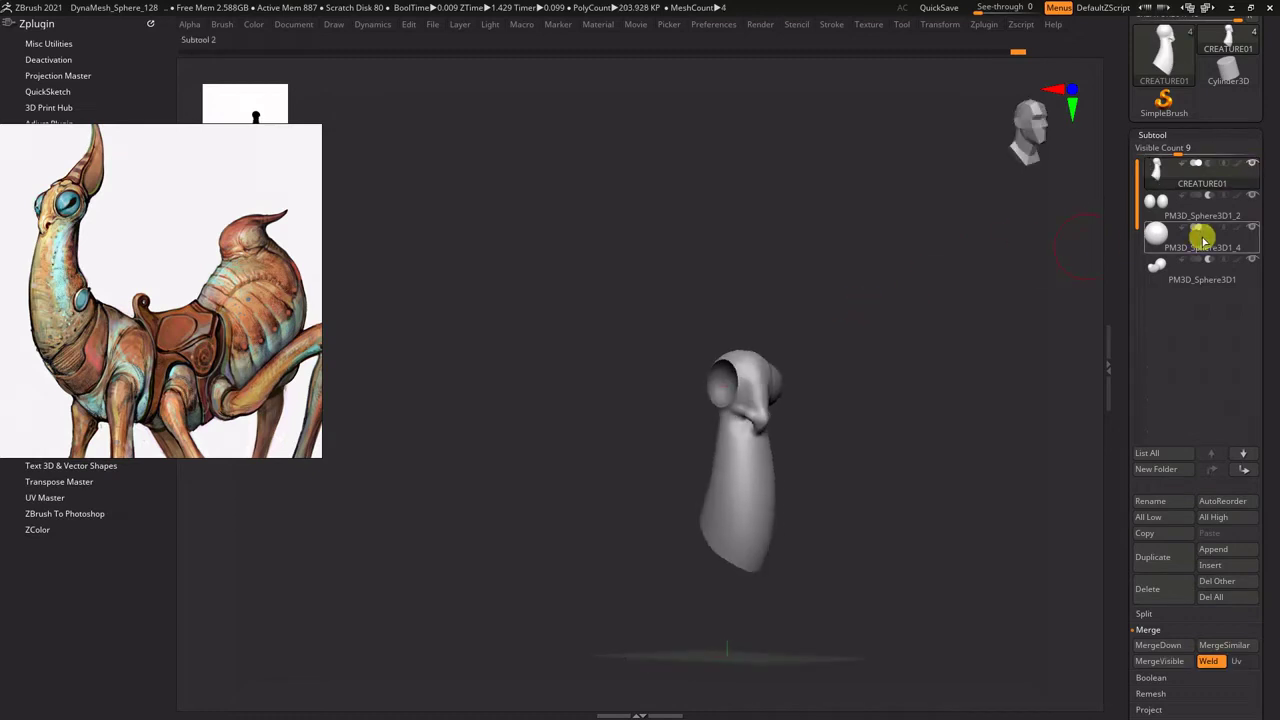
Step: Check the PM3D_Sphere3D1 body piece and the CREATURE01 head subtools in turn
{"action": "left_click", "coordinate": [1200, 234]}
{"action": "left_click", "coordinate": [1229, 270]}
{"action": "right_click_drag", "start_coordinate": [970, 467], "coordinate": [754, 309], "text": "alt"}
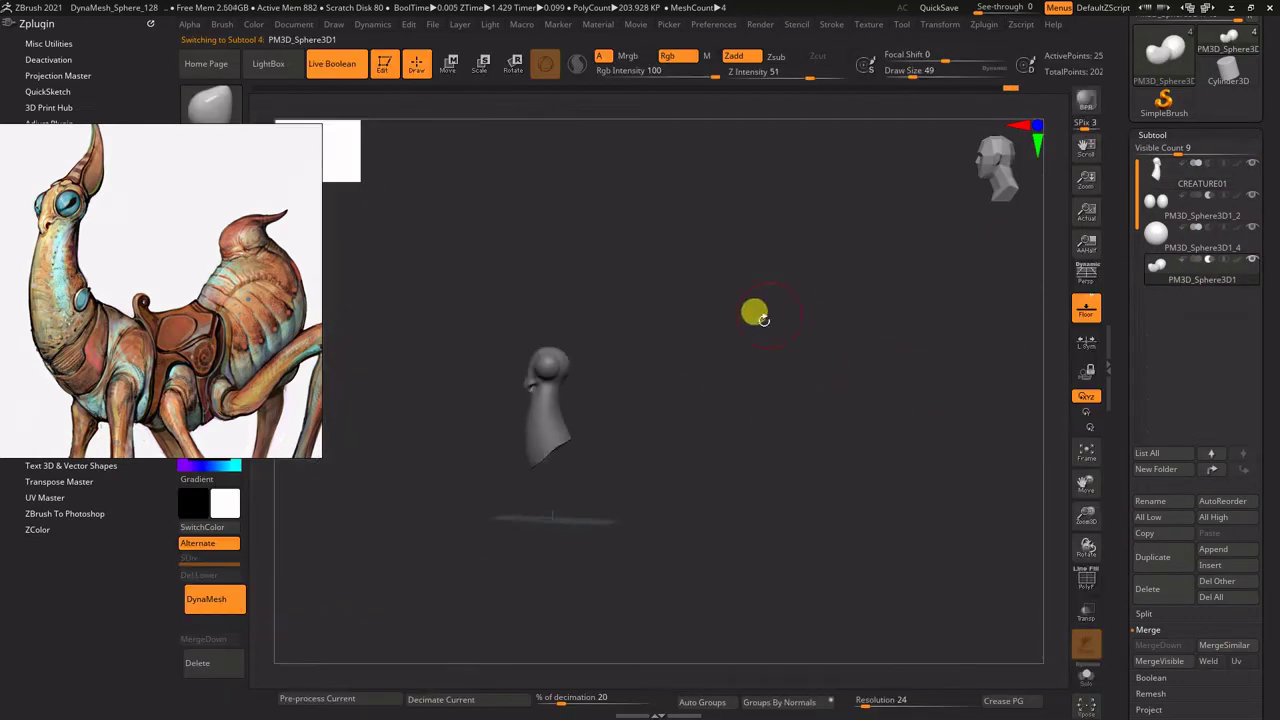
{"action": "left_click", "coordinate": [1210, 180]}
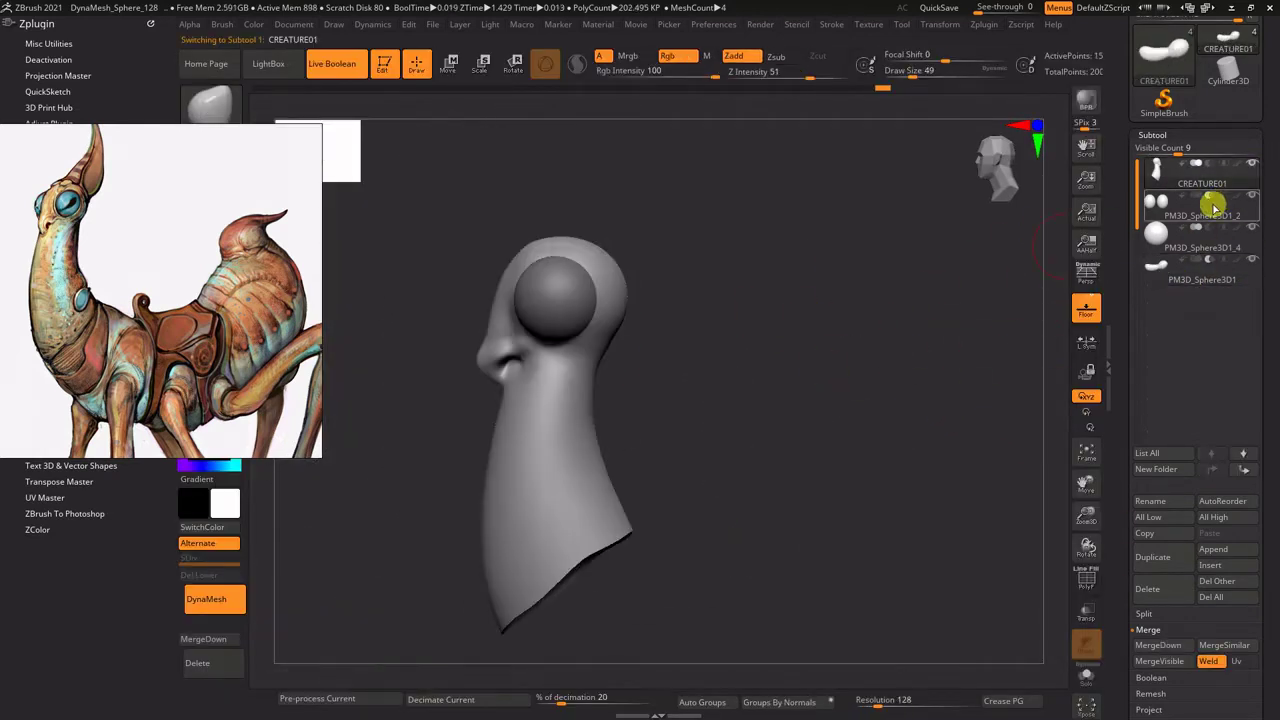
{"action": "mouse_move", "coordinate": [928, 302]}
{"action": "left_mouse_down"}
{"action": "mouse_move", "coordinate": [946, 257]}
{"action": "mouse_move", "coordinate": [1023, 286]}
{"action": "mouse_move", "coordinate": [891, 280]}
{"action": "left_mouse_up"}
{"action": "left_click", "coordinate": [850, 488], "text": "alt"}
{"action": "right_click_drag", "start_coordinate": [903, 294], "coordinate": [883, 254], "text": "alt"}
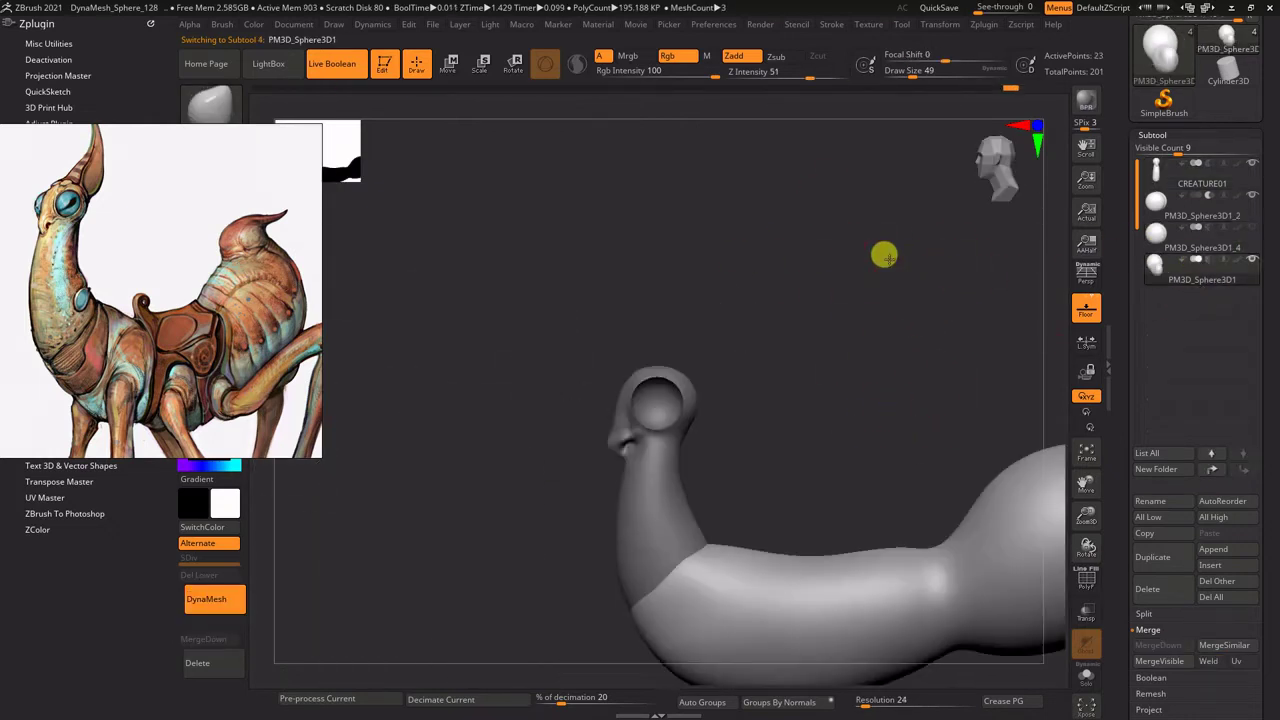
Step: Select the eye sphere in Move mode, return to sculpting, and switch to CREATURE02
{"action": "left_click", "coordinate": [1240, 210]}
{"action": "key", "text": "w"}
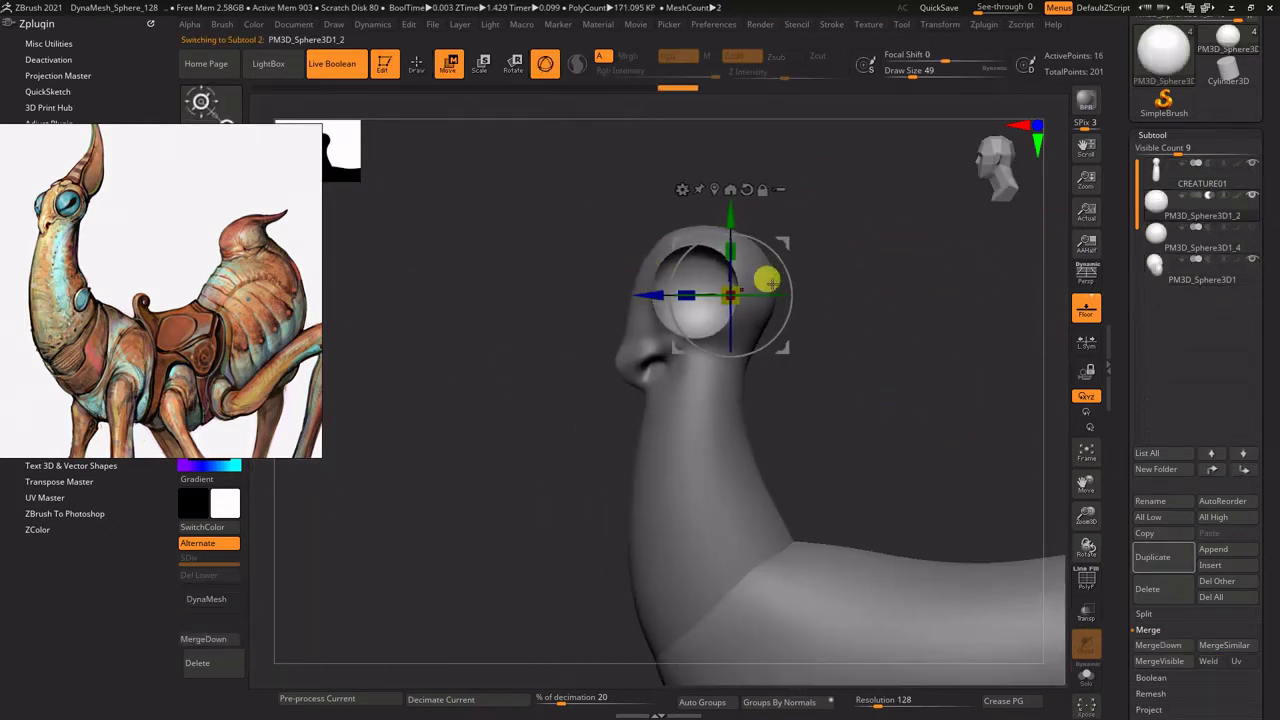
{"action": "mouse_move", "coordinate": [767, 283]}
{"action": "left_mouse_down"}
{"action": "mouse_move", "coordinate": [651, 277]}
{"action": "mouse_move", "coordinate": [926, 237]}
{"action": "mouse_move", "coordinate": [851, 273]}
{"action": "left_mouse_up"}
{"action": "key", "text": "q"}
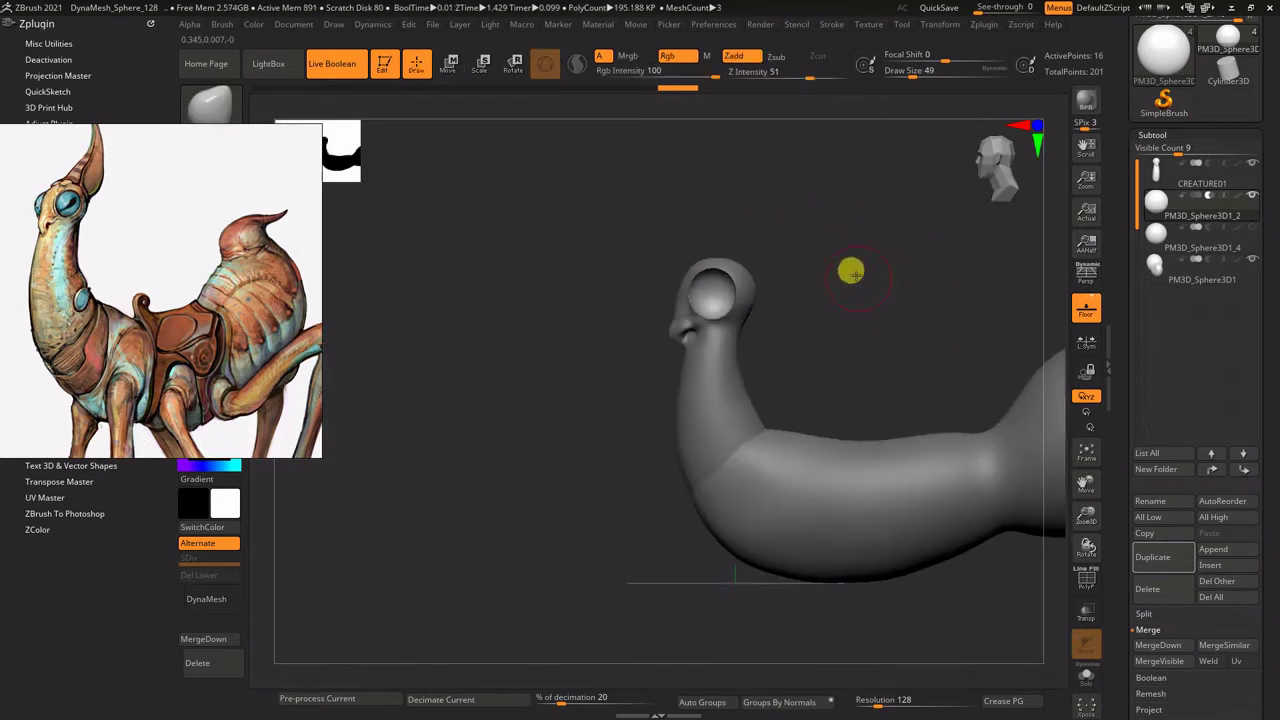
{"action": "left_click", "coordinate": [1156, 425]}
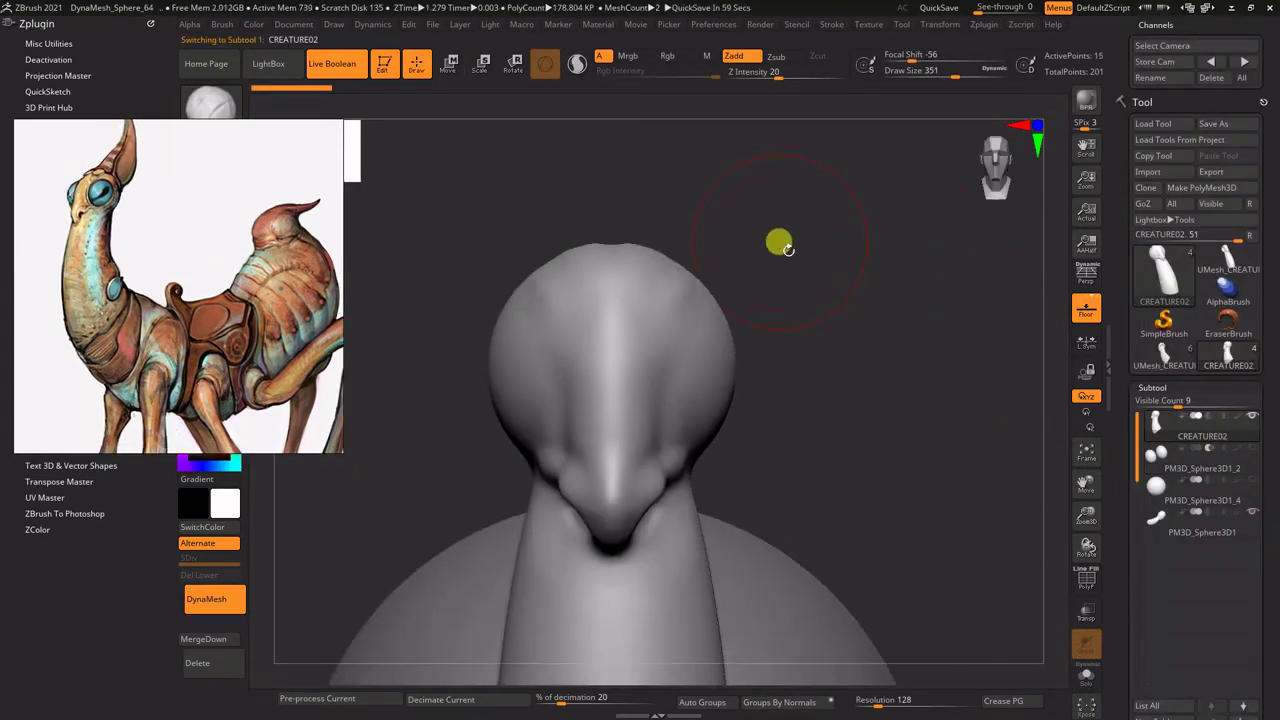
Step: Unhide the eye sphere and scale it with the gizmo to fill its socket
{"action": "mouse_move", "coordinate": [780, 245]}
{"action": "left_mouse_down"}
{"action": "mouse_move", "coordinate": [637, 346]}
{"action": "mouse_move", "coordinate": [883, 320]}
{"action": "left_mouse_up"}
{"action": "left_click", "coordinate": [1253, 447]}
{"action": "mouse_move", "coordinate": [1201, 459]}
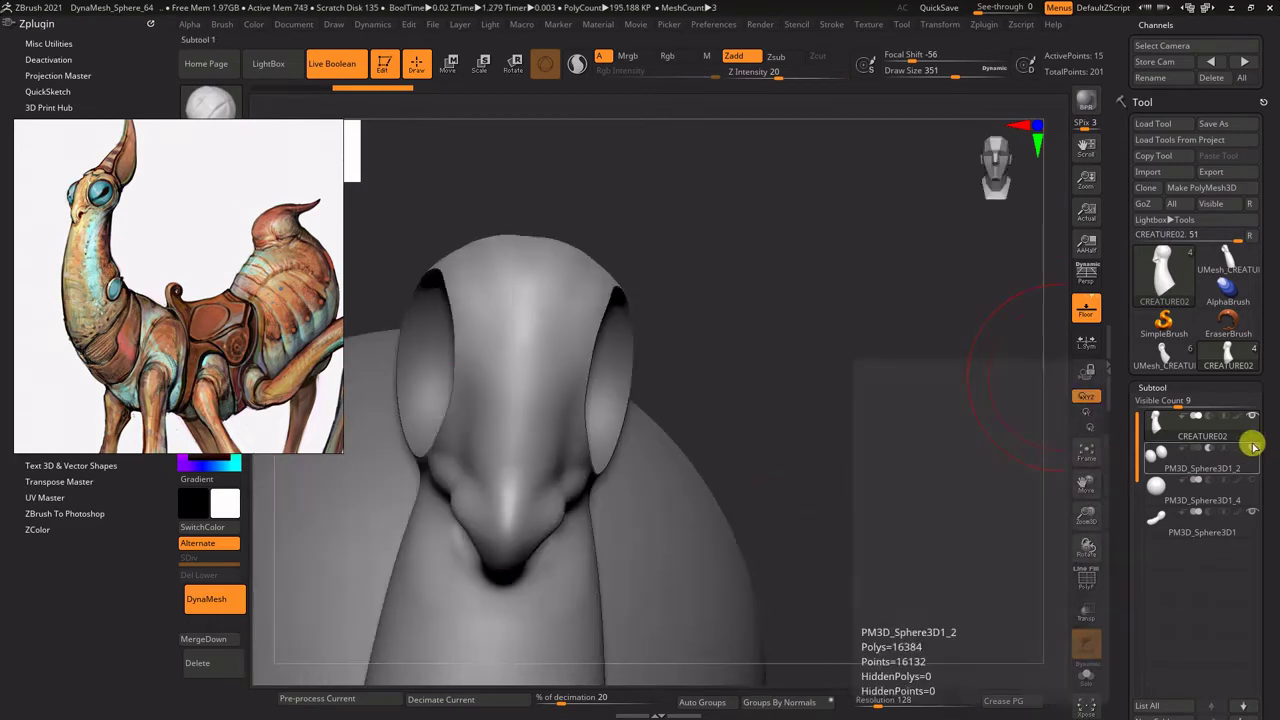
{"action": "mouse_move", "coordinate": [760, 330]}
{"action": "left_mouse_down"}
{"action": "mouse_move", "coordinate": [729, 337]}
{"action": "mouse_move", "coordinate": [900, 289]}
{"action": "mouse_move", "coordinate": [971, 503]}
{"action": "mouse_move", "coordinate": [866, 331]}
{"action": "mouse_move", "coordinate": [654, 346]}
{"action": "left_mouse_up"}
{"action": "left_click", "coordinate": [660, 476], "text": "alt"}
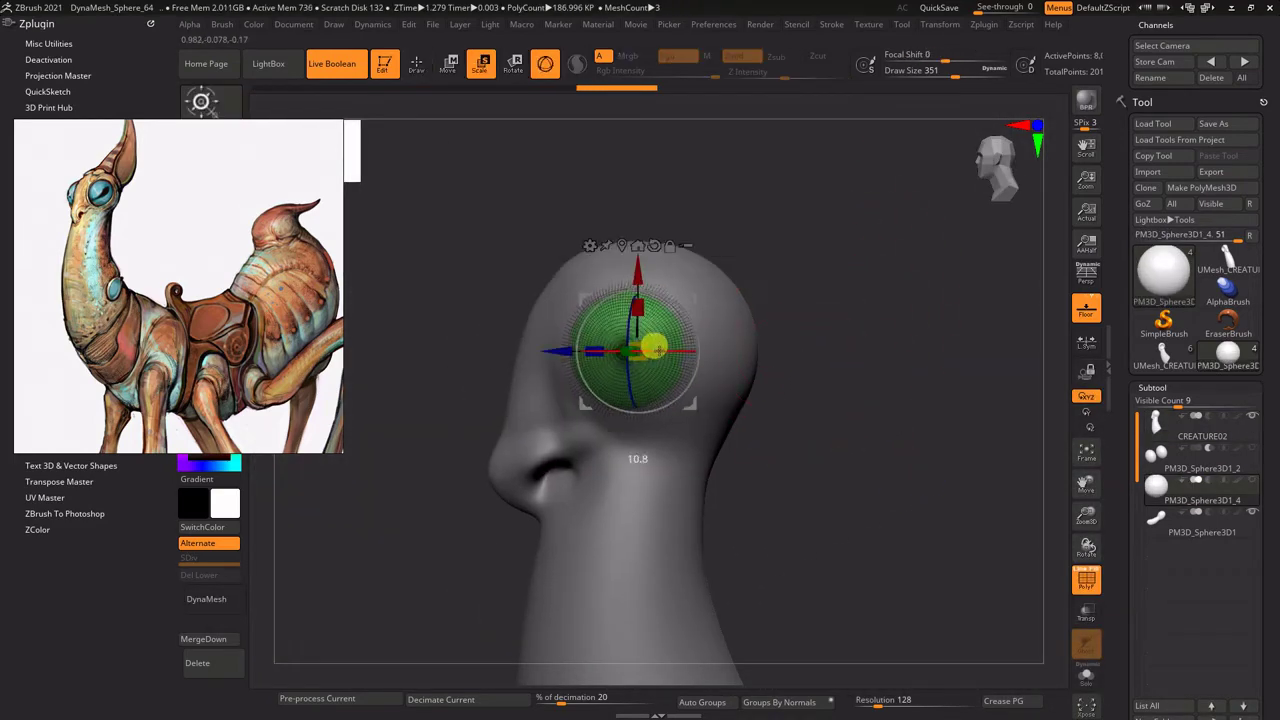
{"action": "mouse_move", "coordinate": [812, 320]}
{"action": "left_mouse_down"}
{"action": "mouse_move", "coordinate": [814, 351]}
{"action": "mouse_move", "coordinate": [857, 260]}
{"action": "left_mouse_up"}
{"action": "key", "text": "q"}
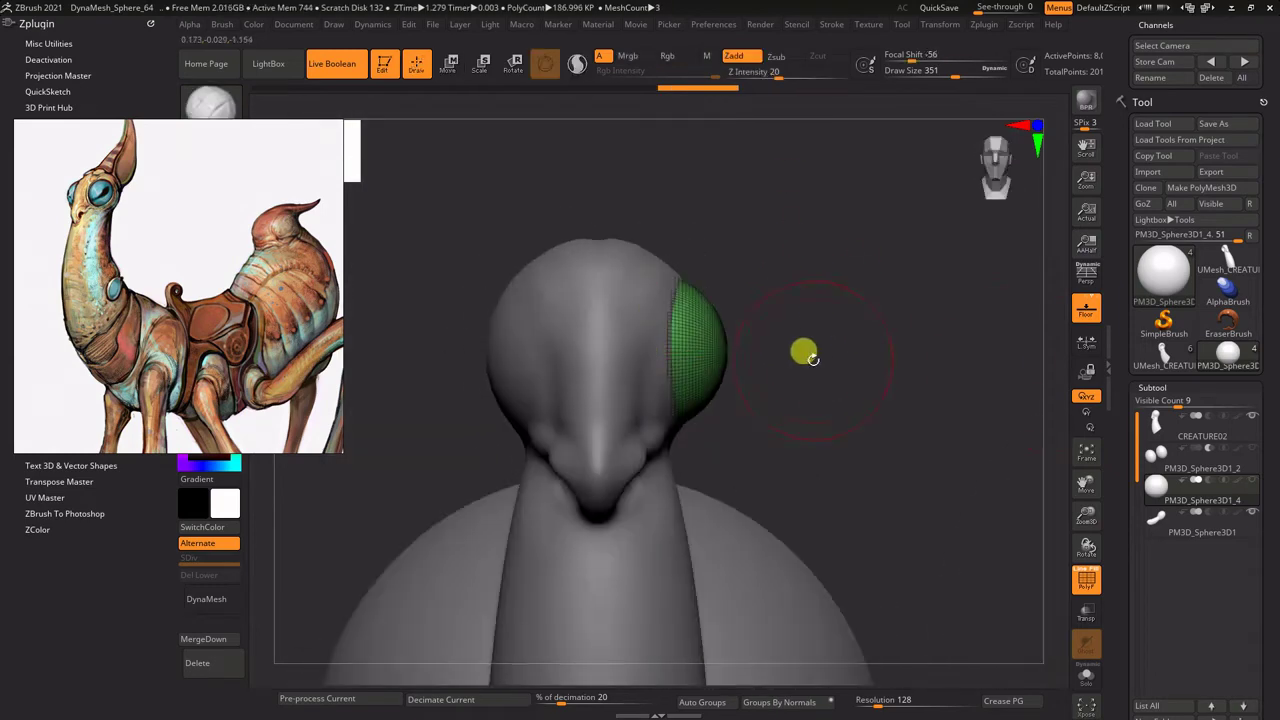
Step: Sculpt a raised brow around the eye on CREATURE02 with a size 154 brush, and insert a new sphere
{"action": "left_click", "coordinate": [803, 351], "text": "alt"}
{"action": "left_click_drag", "start_coordinate": [803, 351], "coordinate": [753, 309]}
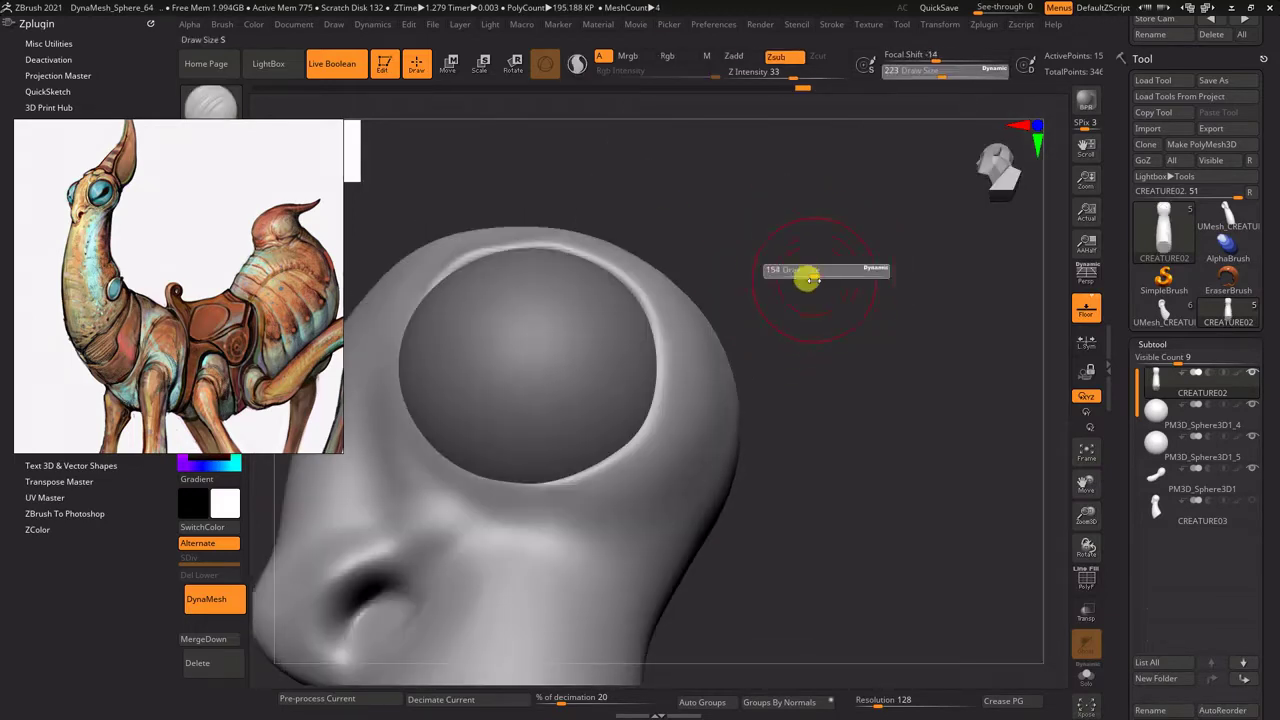
{"action": "right_click_drag", "start_coordinate": [808, 279], "coordinate": [636, 483], "text": "ctrl"}
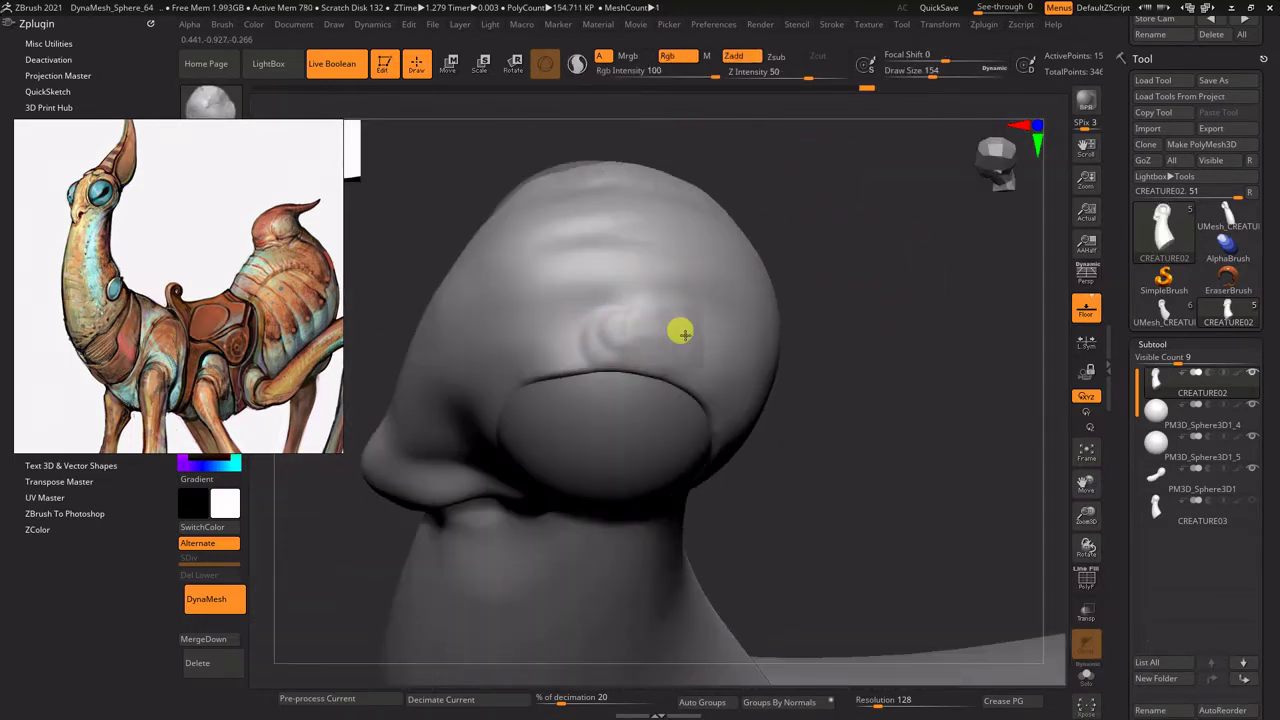
{"action": "right_click_drag", "start_coordinate": [697, 324], "coordinate": [822, 268]}
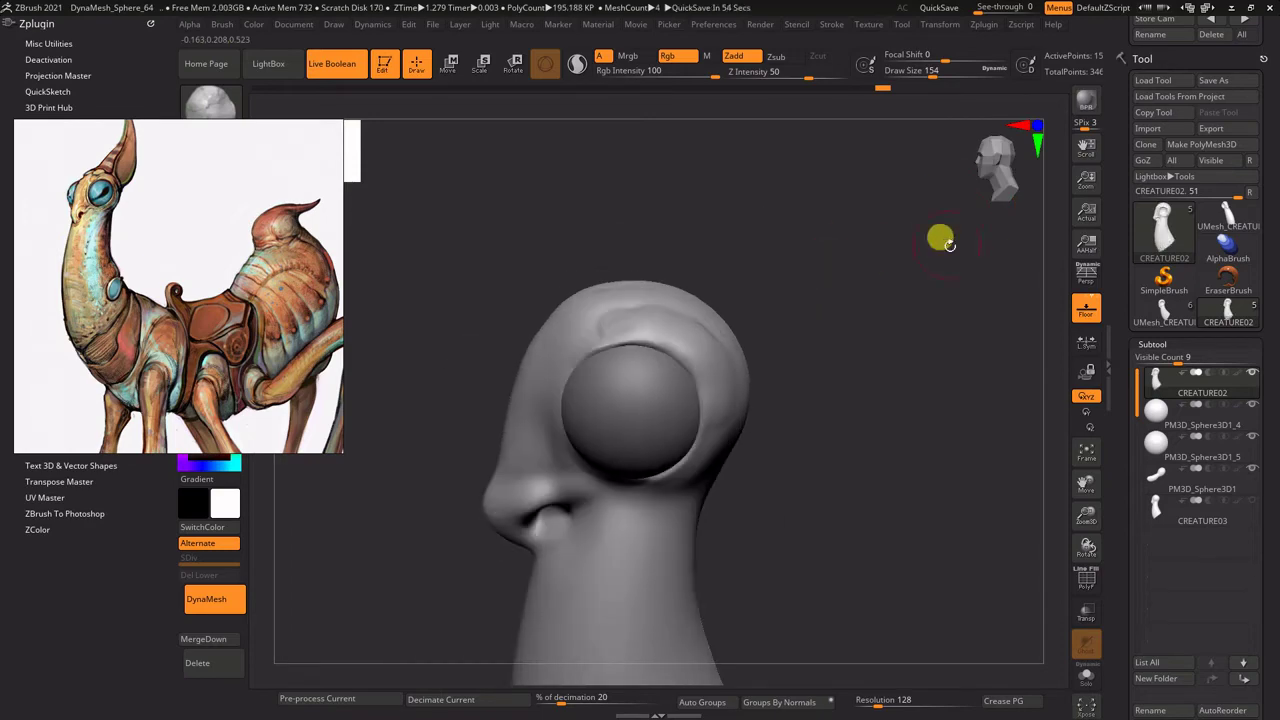
{"action": "left_click", "coordinate": [1214, 509]}
Step: Place the new sphere above the head and stretch it into a tall egg-shaped ear-horn
{"action": "left_click", "coordinate": [657, 463]}
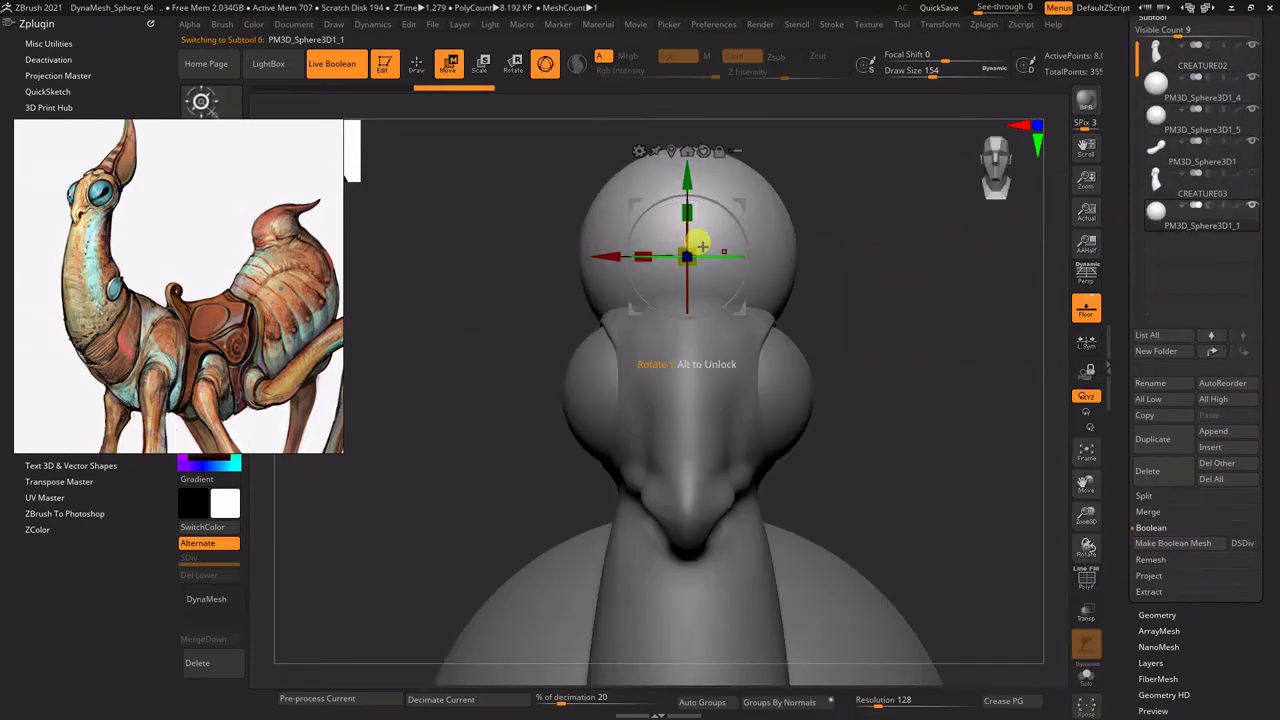
{"action": "right_click_drag", "start_coordinate": [702, 245], "coordinate": [786, 229]}
{"action": "key", "text": "q"}
{"action": "left_click_drag", "start_coordinate": [697, 266], "coordinate": [777, 360]}
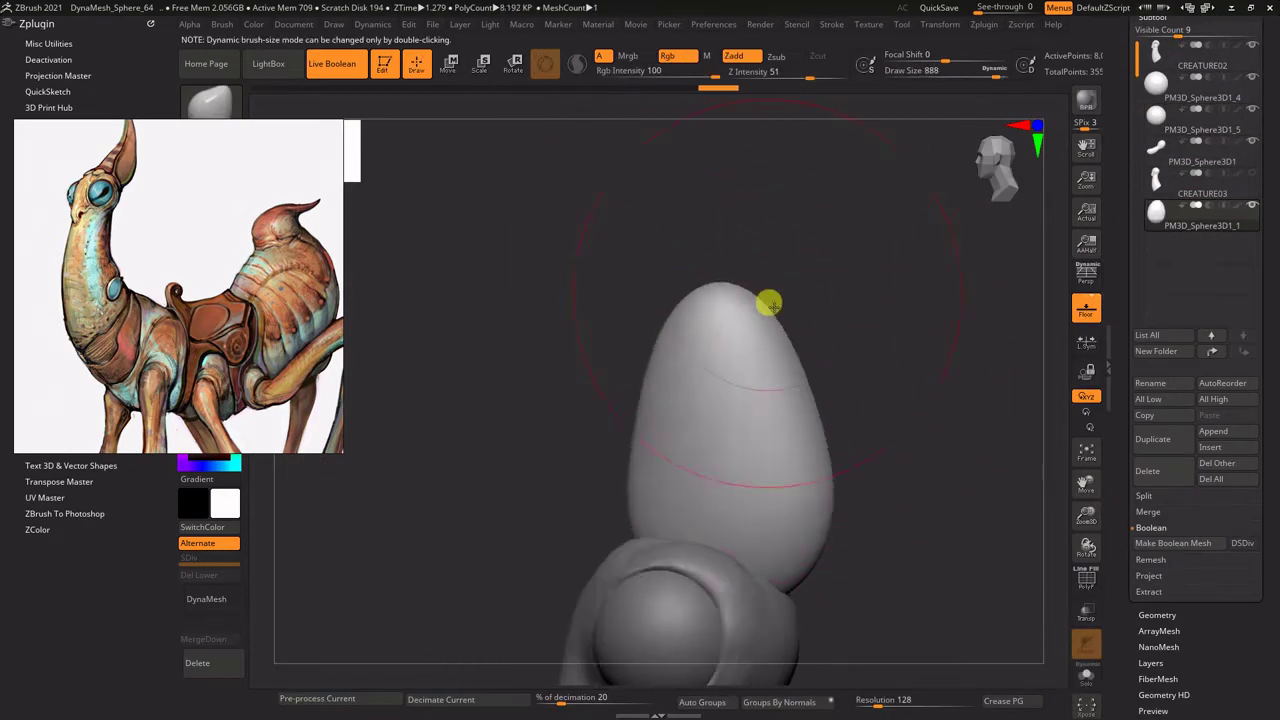
{"action": "mouse_move", "coordinate": [817, 284]}
{"action": "right_mouse_down"}
{"action": "mouse_move", "coordinate": [853, 401]}
{"action": "mouse_move", "coordinate": [597, 434]}
{"action": "mouse_move", "coordinate": [749, 314]}
{"action": "mouse_move", "coordinate": [731, 534]}
{"action": "right_mouse_up"}
{"action": "left_click_drag", "start_coordinate": [731, 534], "coordinate": [794, 516]}
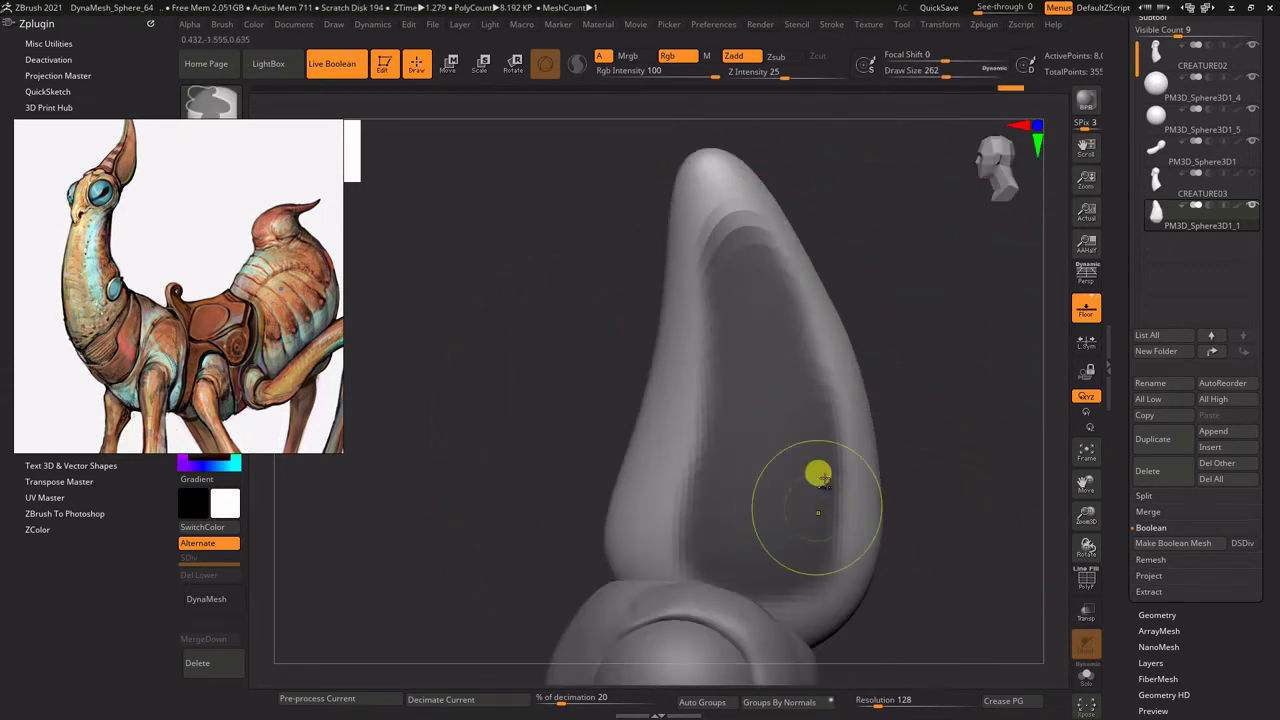
{"action": "key", "text": "ctrl+z"}
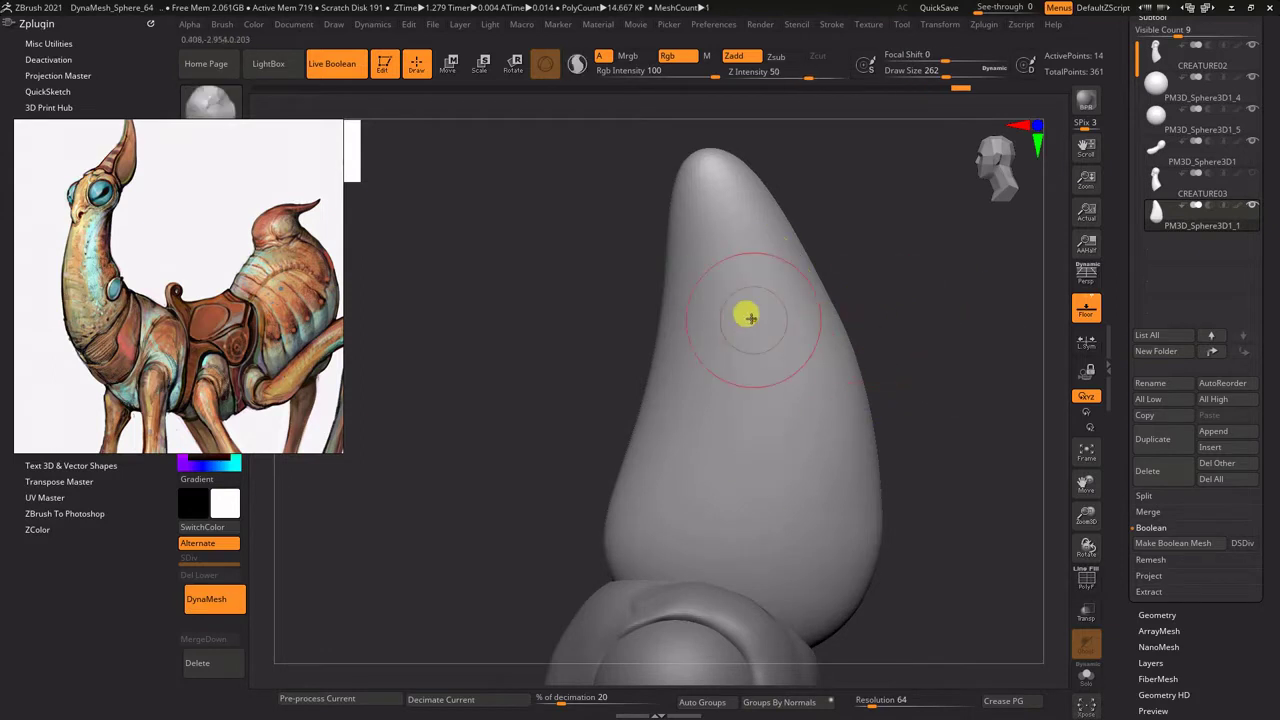
Step: With a small brush, press a round hollow into the ear-horn and carve it deeper
{"action": "right_click_drag", "start_coordinate": [760, 481], "coordinate": [785, 368]}
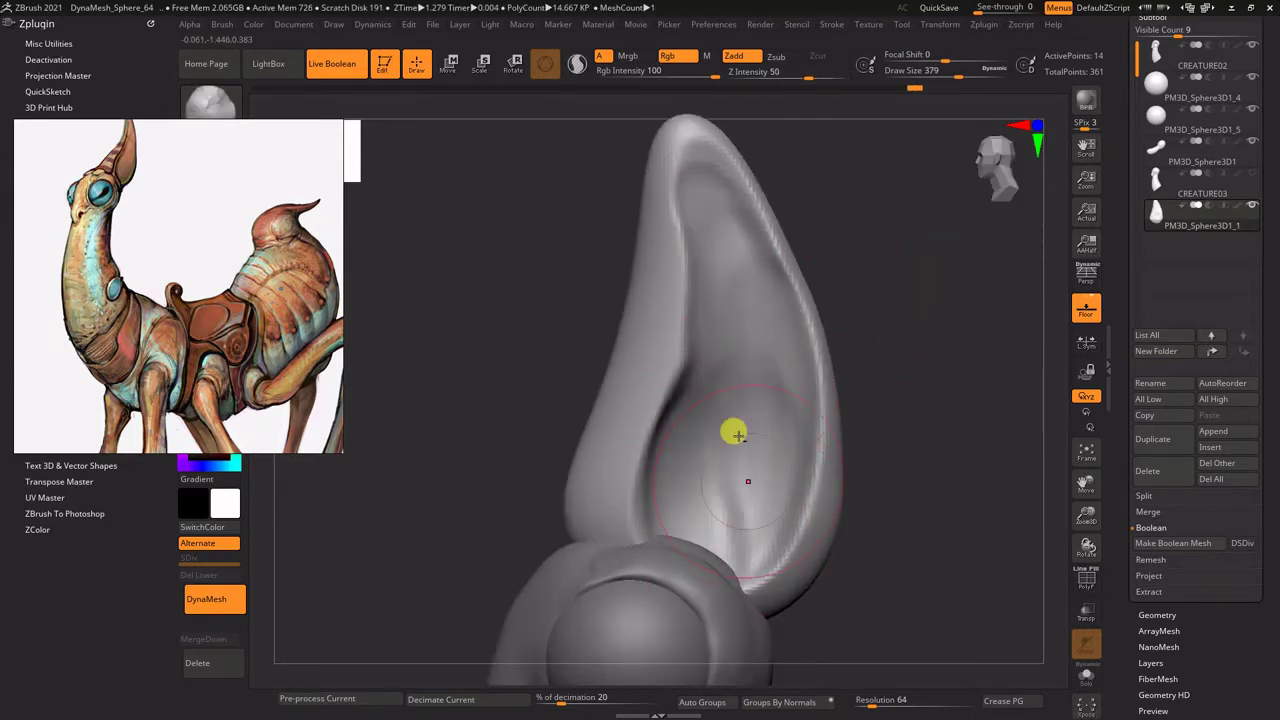
{"action": "mouse_move", "coordinate": [735, 433]}
{"action": "right_mouse_down"}
{"action": "mouse_move", "coordinate": [820, 246]}
{"action": "mouse_move", "coordinate": [620, 326]}
{"action": "mouse_move", "coordinate": [928, 288]}
{"action": "mouse_move", "coordinate": [766, 434]}
{"action": "mouse_move", "coordinate": [857, 263]}
{"action": "mouse_move", "coordinate": [740, 366]}
{"action": "right_mouse_up"}
{"action": "right_click_drag", "start_coordinate": [626, 143], "coordinate": [842, 308]}
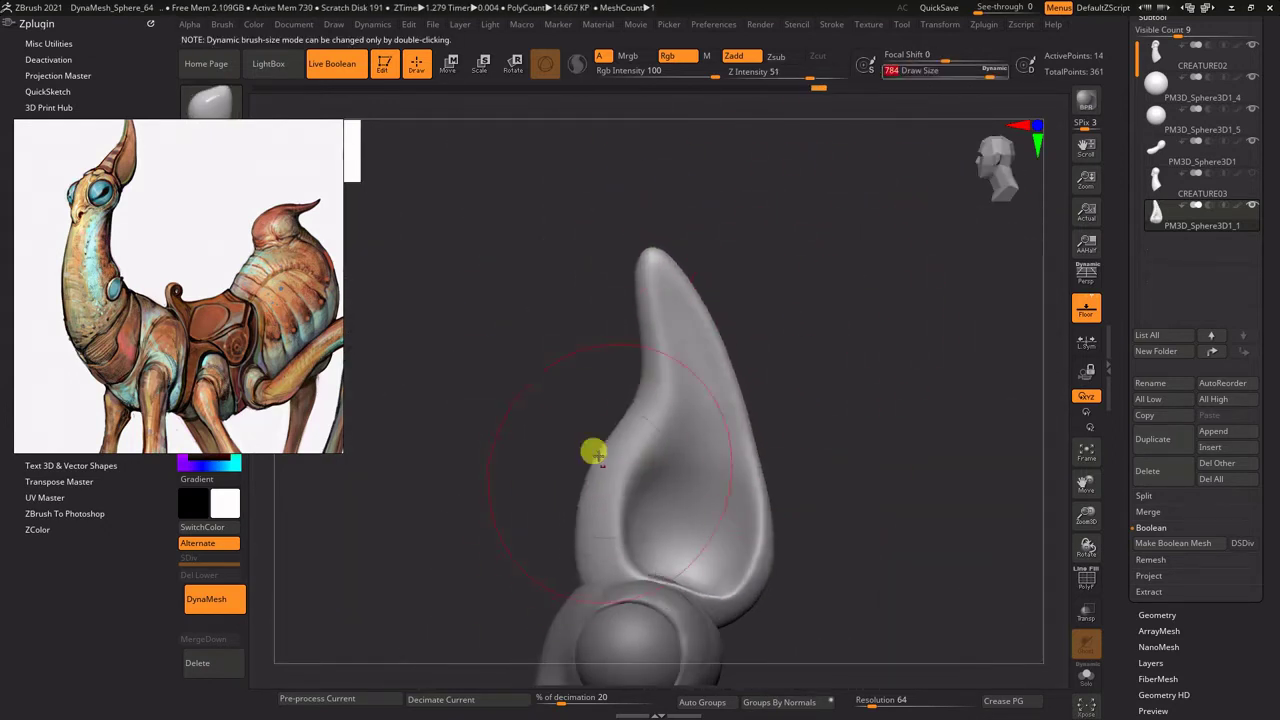
{"action": "right_click_drag", "start_coordinate": [594, 453], "coordinate": [629, 371]}
{"action": "key", "text": "s"}
{"action": "mouse_move", "coordinate": [707, 397]}
{"action": "right_mouse_down"}
{"action": "mouse_move", "coordinate": [806, 229]}
{"action": "mouse_move", "coordinate": [857, 354]}
{"action": "mouse_move", "coordinate": [683, 271]}
{"action": "mouse_move", "coordinate": [705, 185]}
{"action": "mouse_move", "coordinate": [623, 277]}
{"action": "mouse_move", "coordinate": [812, 318]}
{"action": "right_mouse_up"}
{"action": "left_click", "coordinate": [582, 506]}
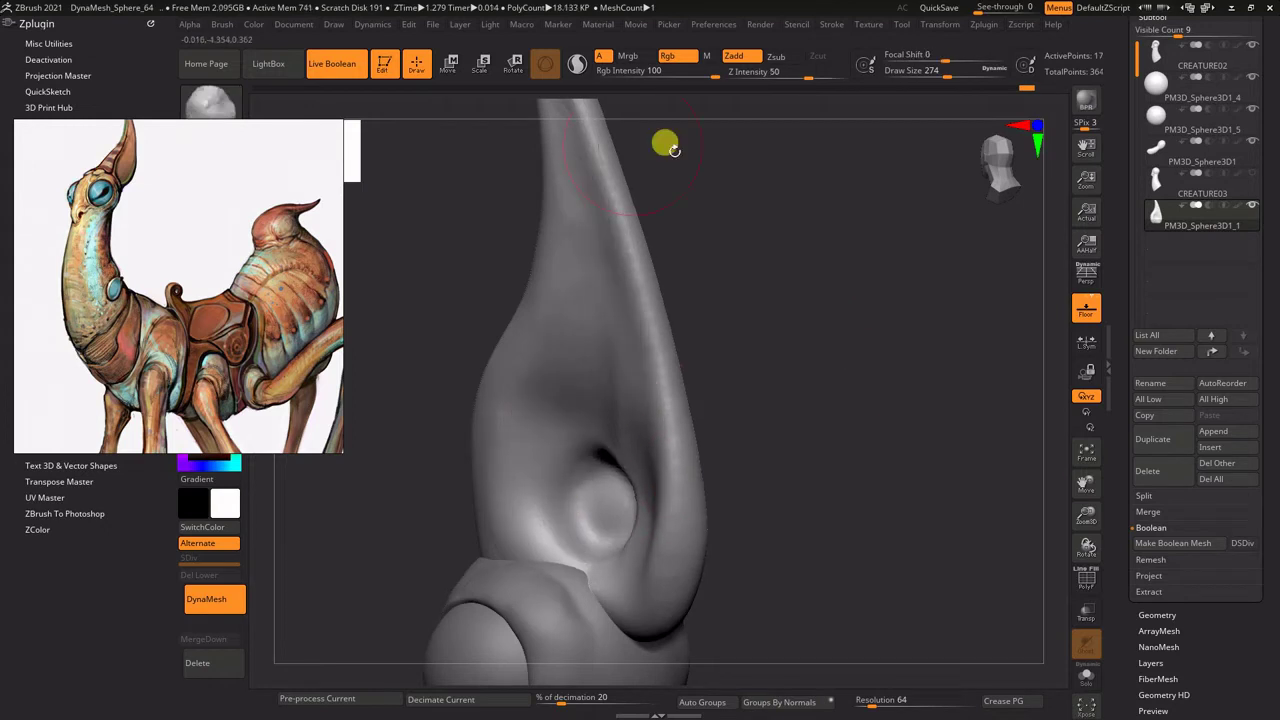
{"action": "mouse_move", "coordinate": [668, 145]}
{"action": "right_mouse_down"}
{"action": "mouse_move", "coordinate": [808, 329]}
{"action": "mouse_move", "coordinate": [771, 177]}
{"action": "mouse_move", "coordinate": [626, 397]}
{"action": "mouse_move", "coordinate": [600, 307]}
{"action": "mouse_move", "coordinate": [690, 363]}
{"action": "right_mouse_up"}
{"action": "mouse_move", "coordinate": [694, 290]}
{"action": "right_mouse_down"}
{"action": "mouse_move", "coordinate": [643, 123]}
{"action": "mouse_move", "coordinate": [800, 163]}
{"action": "mouse_move", "coordinate": [646, 500]}
{"action": "mouse_move", "coordinate": [887, 236]}
{"action": "mouse_move", "coordinate": [660, 382]}
{"action": "right_mouse_up"}
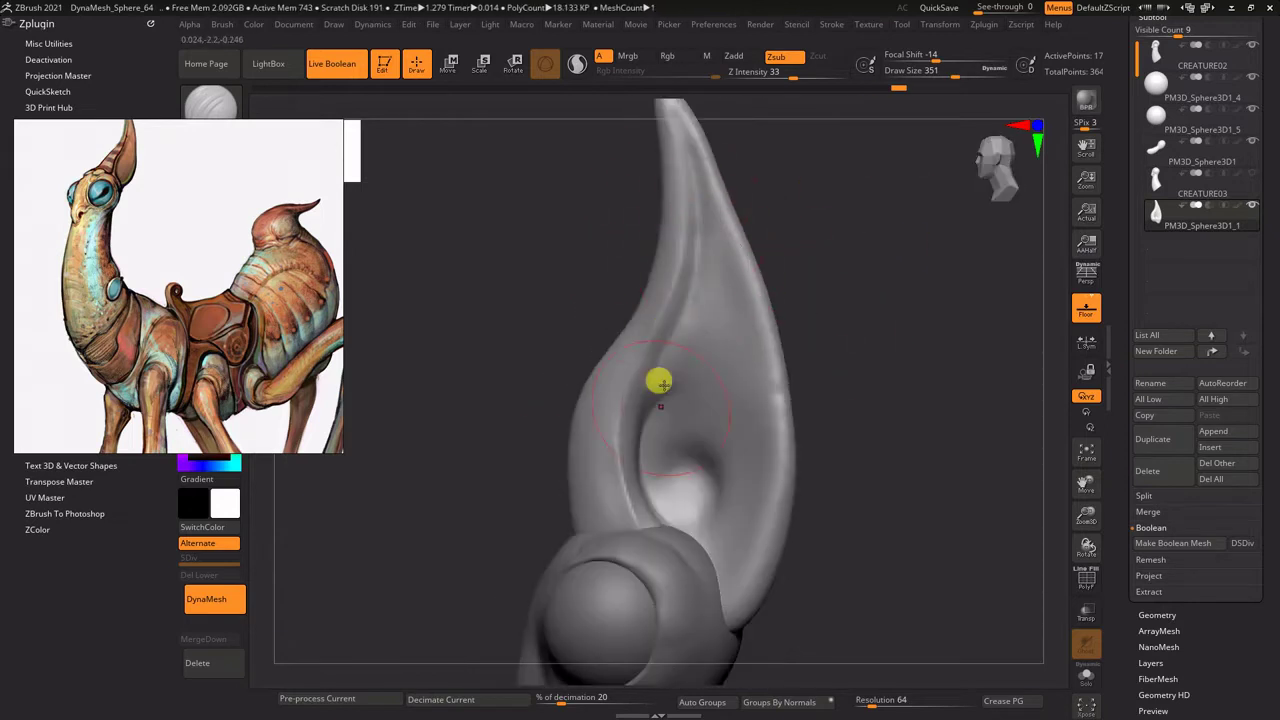
Step: Resize the brush and carve a groove along the ear-horn's concave inner edge
{"action": "mouse_move", "coordinate": [695, 286]}
{"action": "right_mouse_down"}
{"action": "mouse_move", "coordinate": [683, 274]}
{"action": "mouse_move", "coordinate": [737, 289]}
{"action": "mouse_move", "coordinate": [731, 314]}
{"action": "mouse_move", "coordinate": [797, 265]}
{"action": "mouse_move", "coordinate": [638, 287]}
{"action": "right_mouse_up"}
{"action": "key", "text": "s"}
{"action": "mouse_move", "coordinate": [568, 321]}
{"action": "right_mouse_down"}
{"action": "mouse_move", "coordinate": [637, 374]}
{"action": "mouse_move", "coordinate": [631, 593]}
{"action": "right_mouse_up"}
{"action": "mouse_move", "coordinate": [583, 175]}
{"action": "right_mouse_down"}
{"action": "mouse_move", "coordinate": [797, 249]}
{"action": "mouse_move", "coordinate": [797, 289]}
{"action": "mouse_move", "coordinate": [894, 283]}
{"action": "mouse_move", "coordinate": [603, 270]}
{"action": "right_mouse_up"}
{"action": "key", "text": "s"}
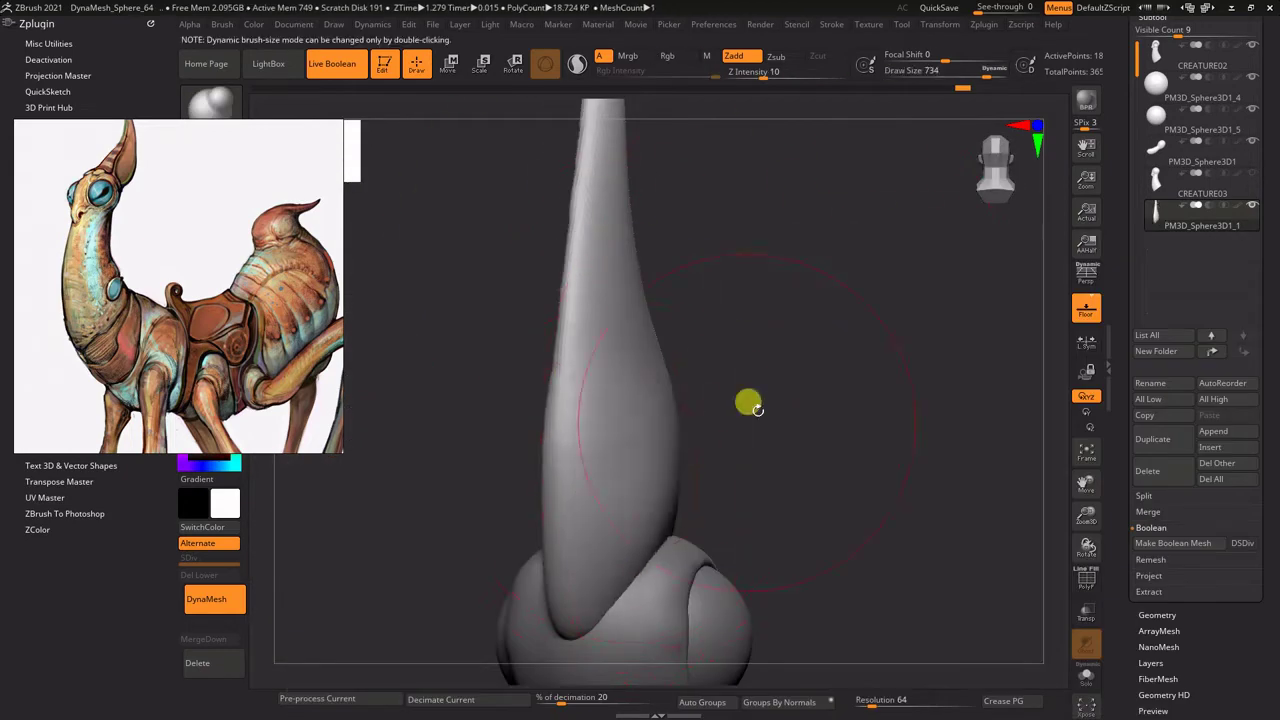
{"action": "mouse_move", "coordinate": [750, 404]}
{"action": "right_mouse_down"}
{"action": "mouse_move", "coordinate": [600, 514]}
{"action": "mouse_move", "coordinate": [846, 320]}
{"action": "mouse_move", "coordinate": [677, 493]}
{"action": "mouse_move", "coordinate": [692, 491]}
{"action": "right_mouse_up"}
{"action": "mouse_move", "coordinate": [586, 620]}
{"action": "right_mouse_down"}
{"action": "mouse_move", "coordinate": [686, 494]}
{"action": "mouse_move", "coordinate": [609, 434]}
{"action": "mouse_move", "coordinate": [837, 246]}
{"action": "mouse_move", "coordinate": [830, 320]}
{"action": "mouse_move", "coordinate": [851, 220]}
{"action": "mouse_move", "coordinate": [711, 380]}
{"action": "right_mouse_up"}
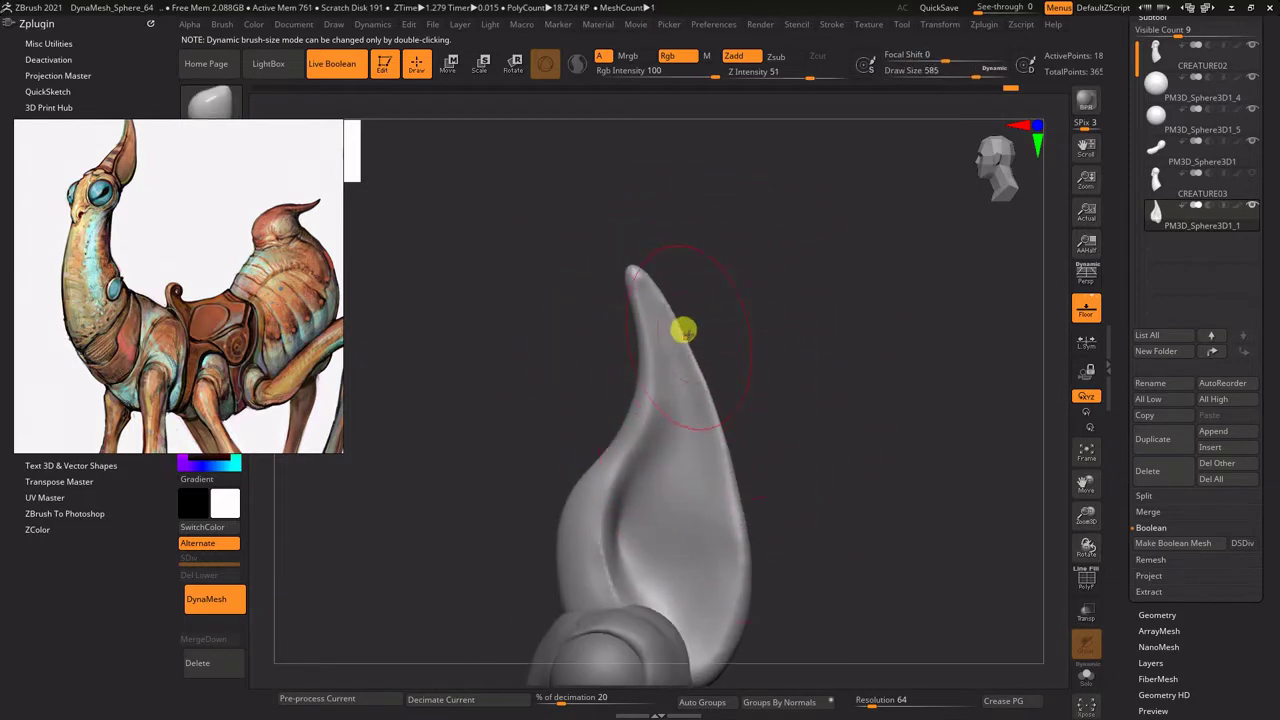
{"action": "mouse_move", "coordinate": [587, 433]}
{"action": "right_mouse_down"}
{"action": "mouse_move", "coordinate": [834, 269]}
{"action": "mouse_move", "coordinate": [731, 363]}
{"action": "mouse_move", "coordinate": [866, 306]}
{"action": "mouse_move", "coordinate": [889, 254]}
{"action": "mouse_move", "coordinate": [951, 251]}
{"action": "mouse_move", "coordinate": [703, 240]}
{"action": "mouse_move", "coordinate": [810, 240]}
{"action": "right_mouse_up"}
{"action": "mouse_move", "coordinate": [726, 317]}
{"action": "right_mouse_down"}
{"action": "mouse_move", "coordinate": [654, 500]}
{"action": "mouse_move", "coordinate": [791, 209]}
{"action": "mouse_move", "coordinate": [823, 500]}
{"action": "mouse_move", "coordinate": [733, 512]}
{"action": "mouse_move", "coordinate": [698, 542]}
{"action": "right_mouse_up"}
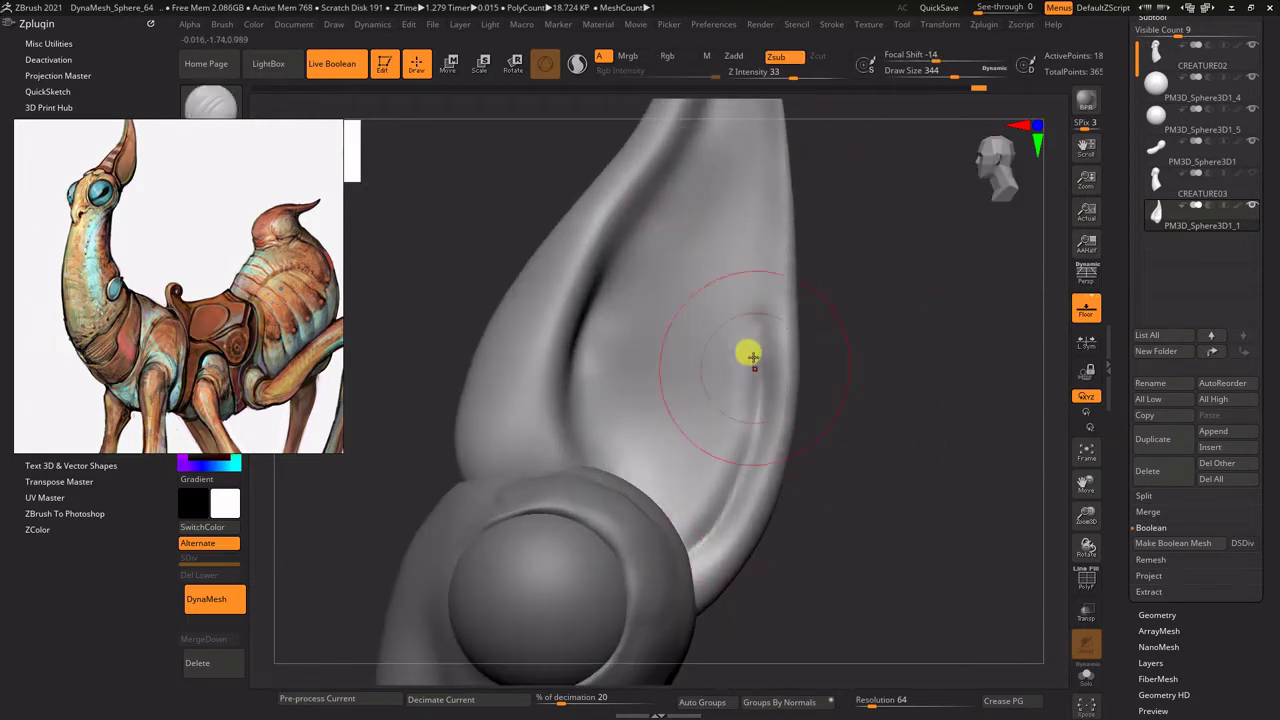
{"action": "mouse_move", "coordinate": [752, 357]}
{"action": "right_mouse_down"}
{"action": "mouse_move", "coordinate": [751, 551]}
{"action": "mouse_move", "coordinate": [866, 345]}
{"action": "right_mouse_up"}
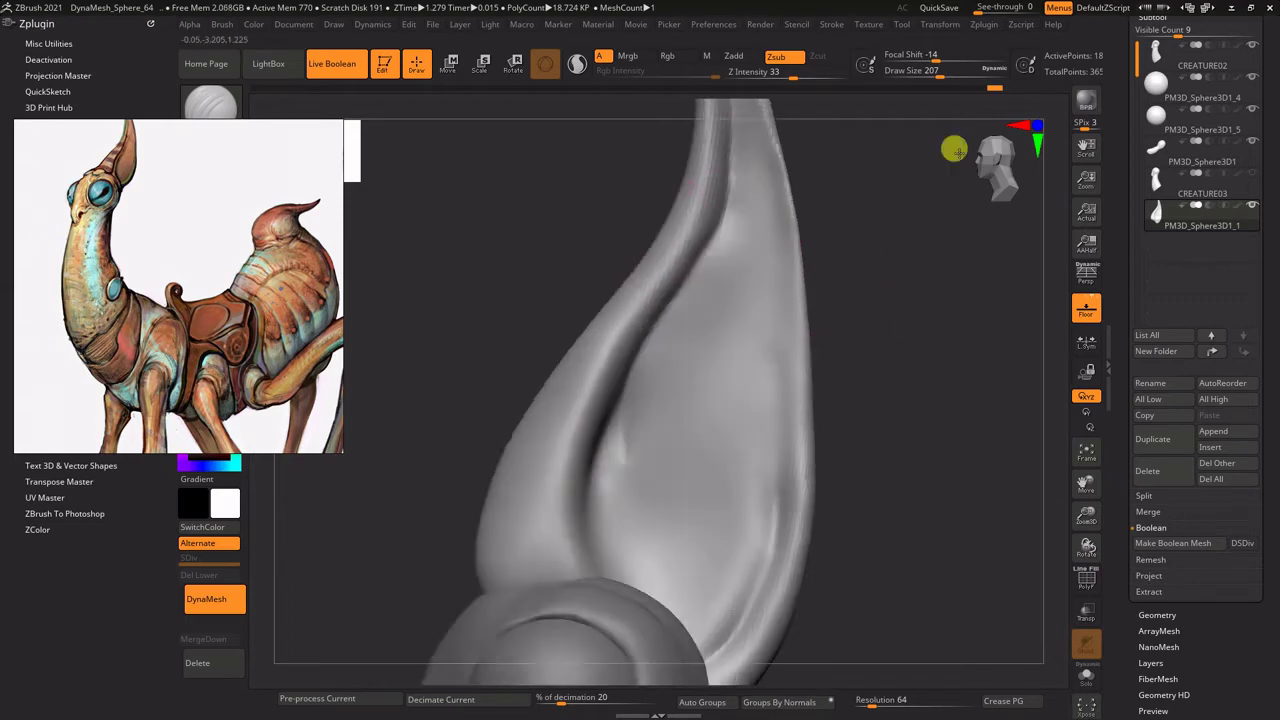
{"action": "mouse_move", "coordinate": [613, 405]}
{"action": "right_mouse_down"}
{"action": "mouse_move", "coordinate": [566, 346]}
{"action": "mouse_move", "coordinate": [880, 331]}
{"action": "mouse_move", "coordinate": [887, 319]}
{"action": "mouse_move", "coordinate": [563, 343]}
{"action": "mouse_move", "coordinate": [760, 303]}
{"action": "mouse_move", "coordinate": [683, 488]}
{"action": "right_mouse_up"}
Step: Switch to a Zsub carving brush and turn on Stroke > LazyMouse
{"action": "key", "text": "b"}
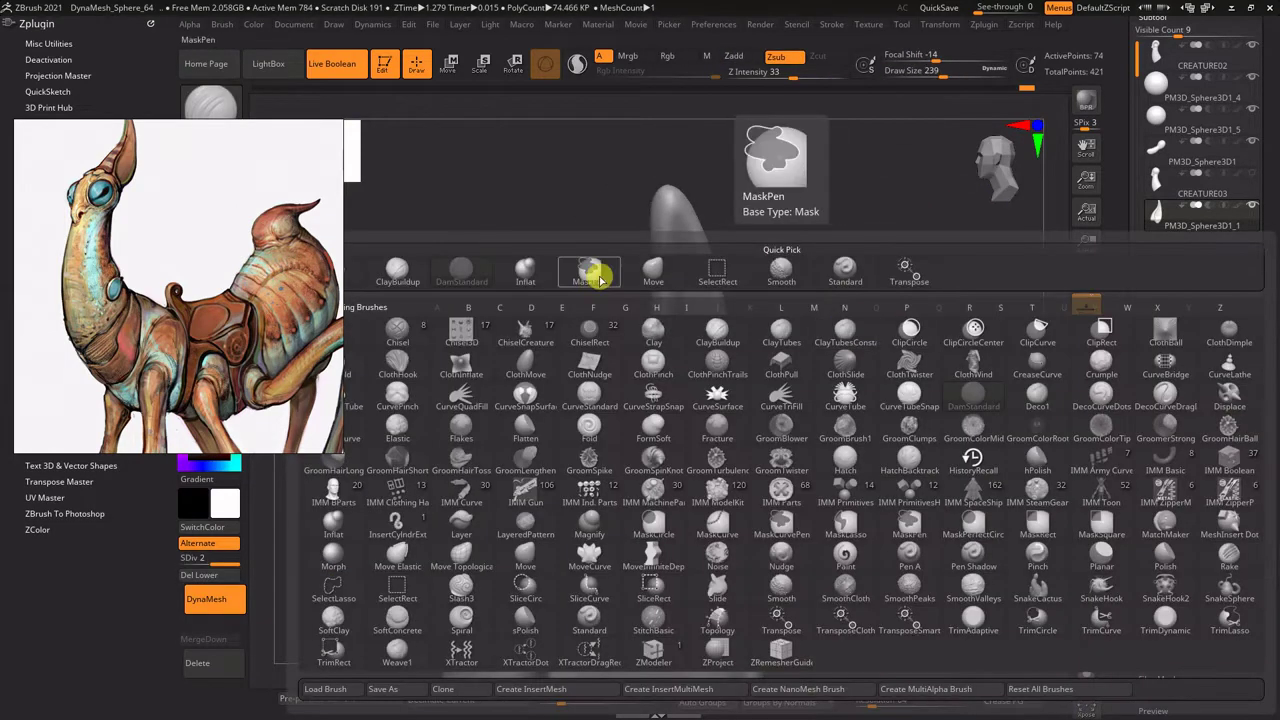
{"action": "left_click", "coordinate": [586, 271]}
{"action": "mouse_move", "coordinate": [729, 323]}
{"action": "right_mouse_down"}
{"action": "mouse_move", "coordinate": [709, 415]}
{"action": "mouse_move", "coordinate": [711, 397]}
{"action": "mouse_move", "coordinate": [834, 289]}
{"action": "mouse_move", "coordinate": [940, 266]}
{"action": "mouse_move", "coordinate": [589, 506]}
{"action": "mouse_move", "coordinate": [650, 349]}
{"action": "mouse_move", "coordinate": [614, 223]}
{"action": "mouse_move", "coordinate": [552, 461]}
{"action": "right_mouse_up"}
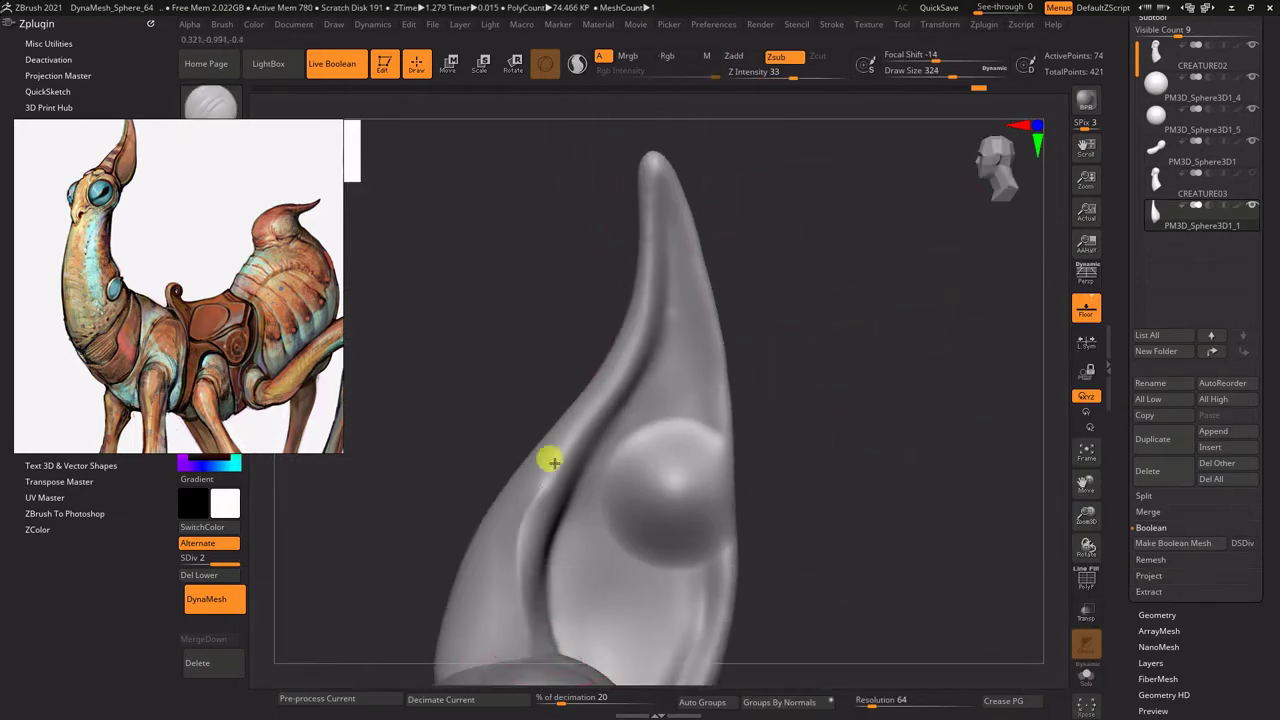
{"action": "mouse_move", "coordinate": [846, 175]}
{"action": "right_mouse_down"}
{"action": "mouse_move", "coordinate": [806, 217]}
{"action": "mouse_move", "coordinate": [751, 345]}
{"action": "mouse_move", "coordinate": [654, 194]}
{"action": "mouse_move", "coordinate": [837, 269]}
{"action": "mouse_move", "coordinate": [686, 257]}
{"action": "mouse_move", "coordinate": [817, 225]}
{"action": "mouse_move", "coordinate": [706, 329]}
{"action": "mouse_move", "coordinate": [869, 220]}
{"action": "mouse_move", "coordinate": [737, 277]}
{"action": "mouse_move", "coordinate": [878, 88]}
{"action": "right_mouse_up"}
{"action": "key", "text": "b"}
{"action": "key", "text": "d"}
{"action": "key", "text": "s"}
{"action": "key", "text": "s"}
{"action": "left_click", "coordinate": [831, 24]}
{"action": "left_click", "coordinate": [863, 292]}
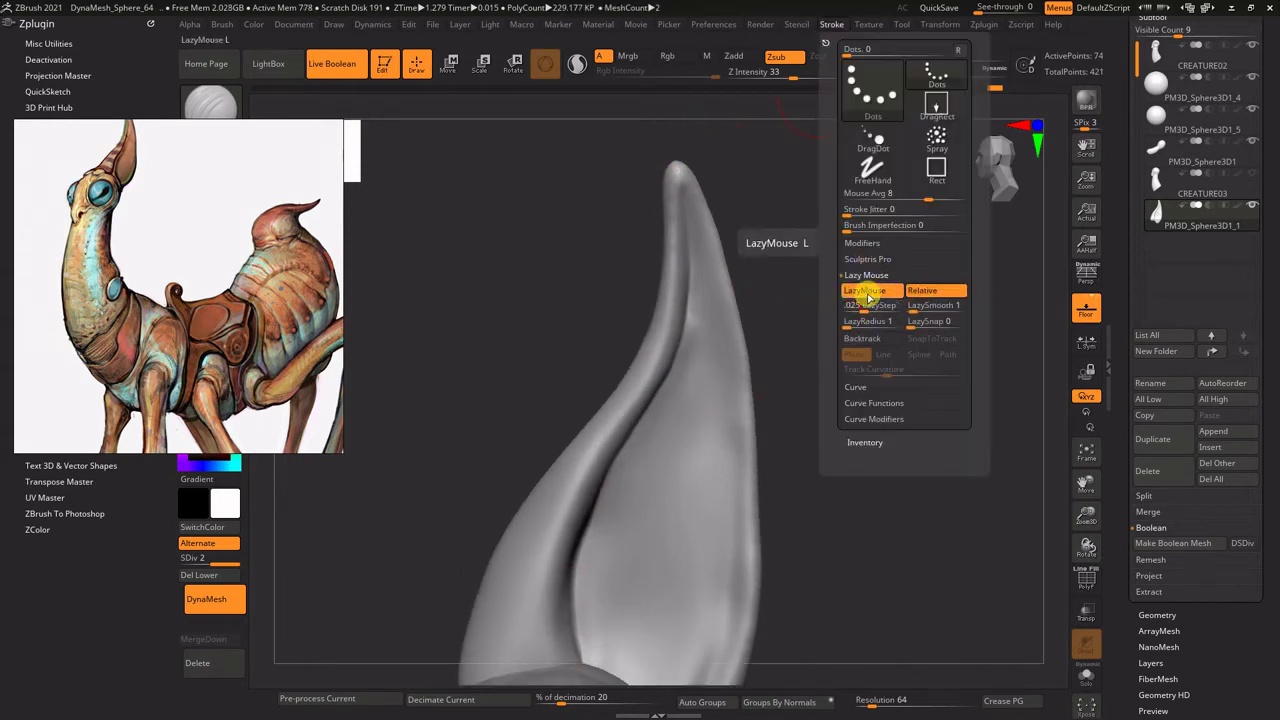
Step: Carve and deepen a groove running up the ear-horn toward its tip
{"action": "mouse_move", "coordinate": [863, 294]}
{"action": "right_mouse_down"}
{"action": "mouse_move", "coordinate": [889, 266]}
{"action": "mouse_move", "coordinate": [762, 105]}
{"action": "mouse_move", "coordinate": [816, 226]}
{"action": "right_mouse_up"}
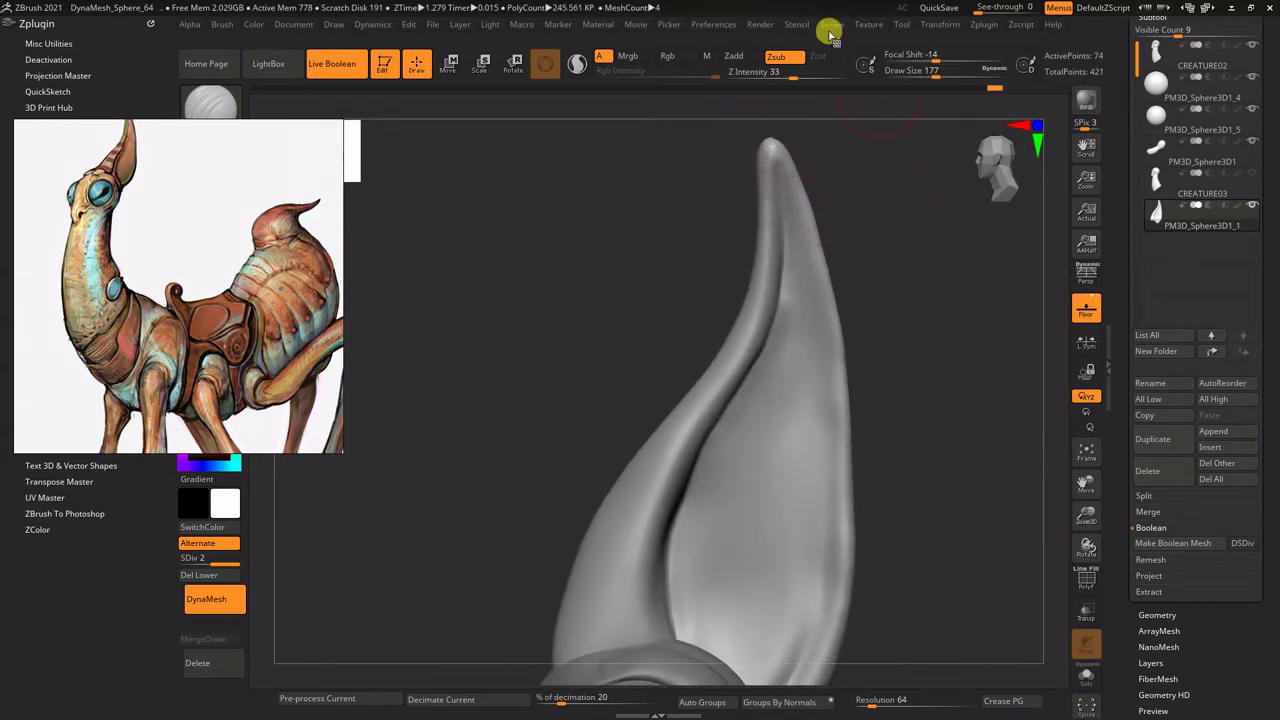
{"action": "right_click_drag", "start_coordinate": [734, 374], "coordinate": [617, 571]}
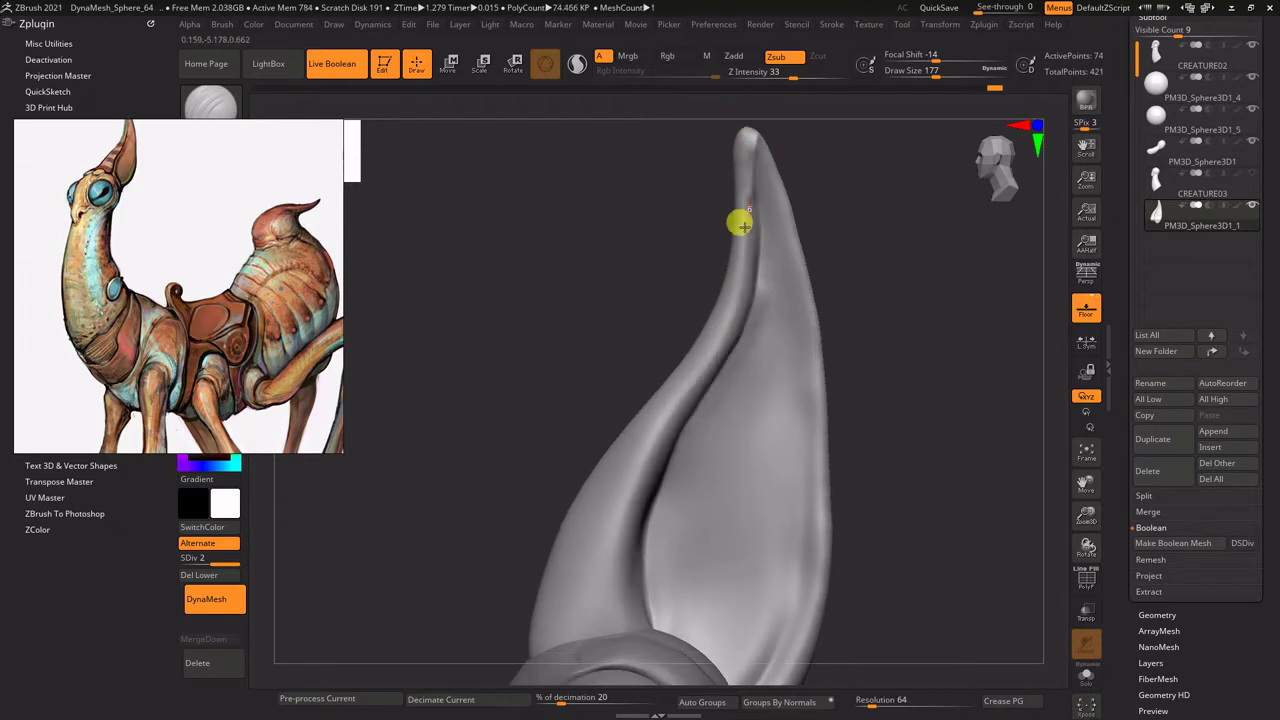
{"action": "right_click_drag", "start_coordinate": [705, 478], "coordinate": [745, 163]}
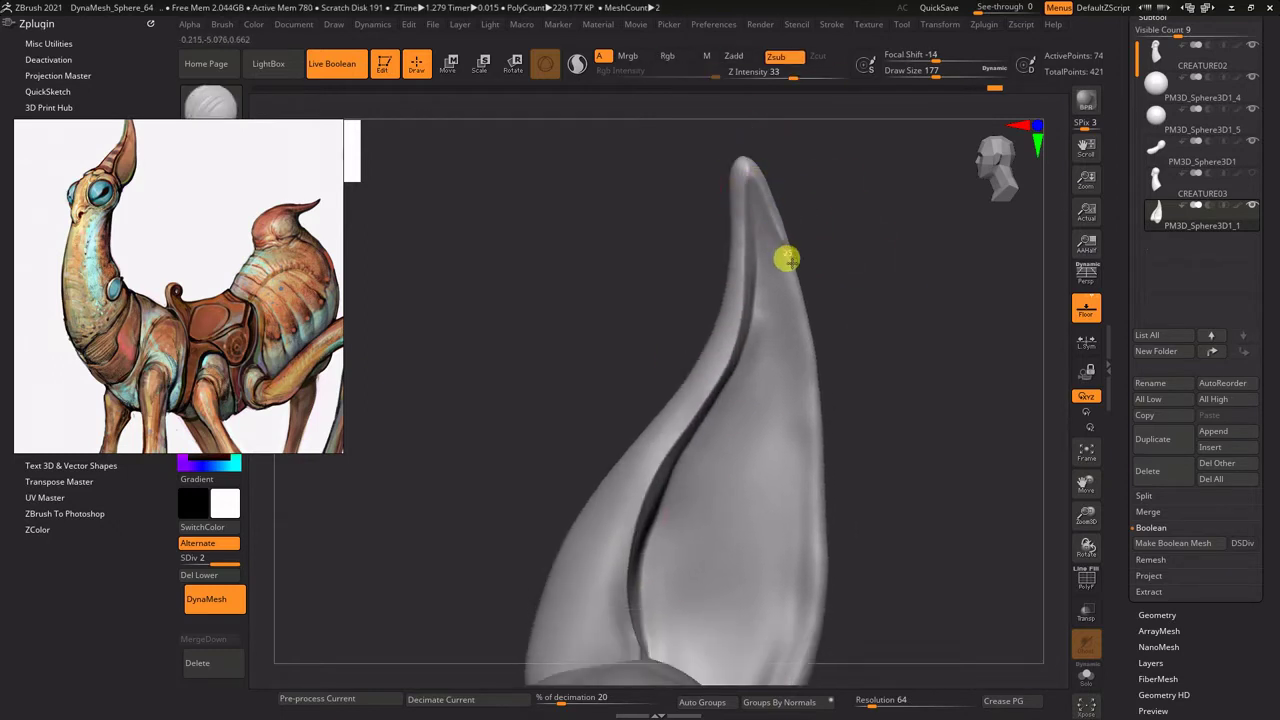
{"action": "mouse_move", "coordinate": [787, 259]}
{"action": "right_mouse_down"}
{"action": "mouse_move", "coordinate": [809, 340]}
{"action": "mouse_move", "coordinate": [669, 191]}
{"action": "mouse_move", "coordinate": [714, 491]}
{"action": "mouse_move", "coordinate": [806, 343]}
{"action": "right_mouse_up"}
Step: Pick a gentle low-intensity brush, enlarge it, and refine the ridge near the horn tip
{"action": "key", "text": "b"}
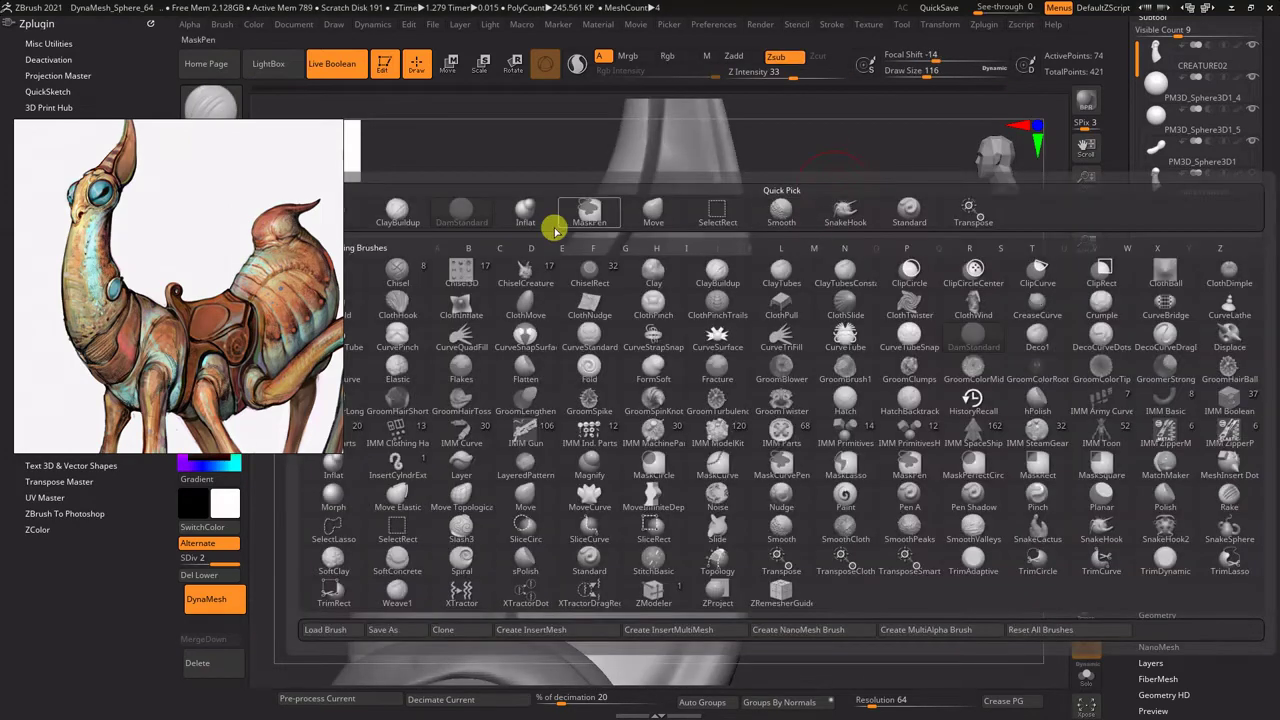
{"action": "left_click", "coordinate": [710, 256]}
{"action": "right_click_drag", "start_coordinate": [710, 256], "coordinate": [694, 200], "text": "ctrl"}
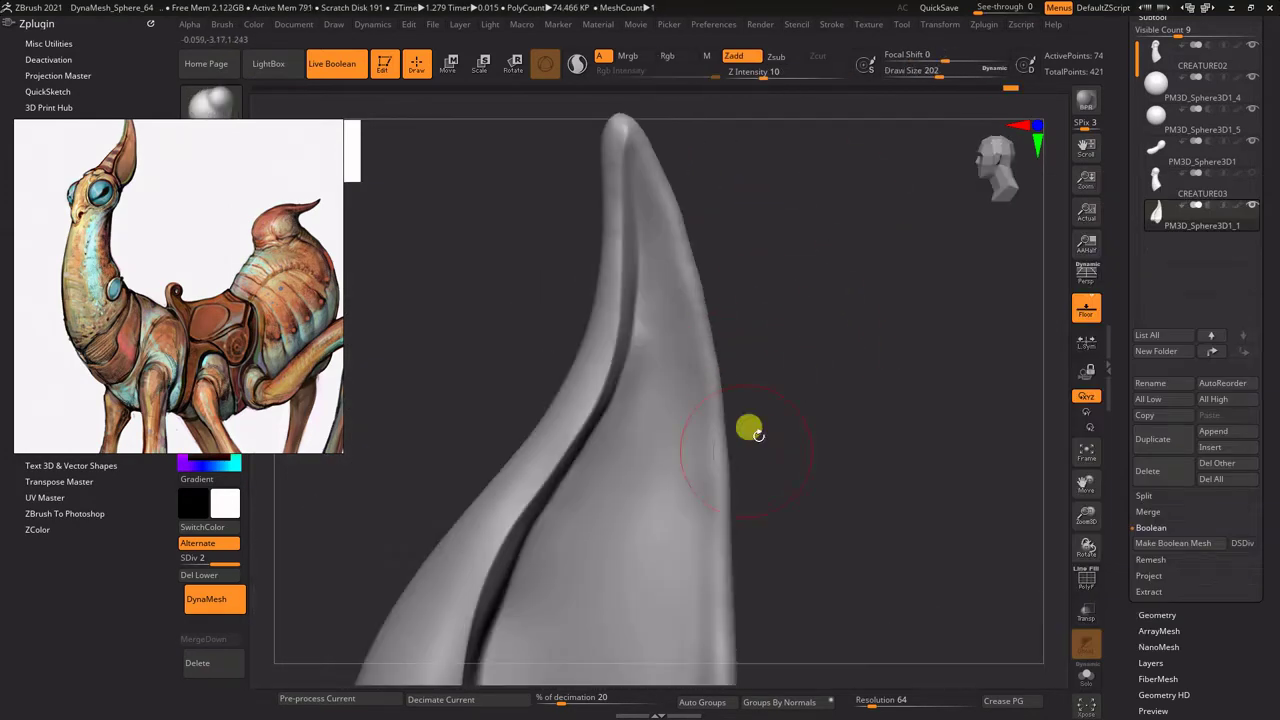
{"action": "mouse_move", "coordinate": [748, 428]}
{"action": "right_mouse_down", "text": "ctrl"}
{"action": "mouse_move", "coordinate": [706, 600]}
{"action": "mouse_move", "coordinate": [720, 411]}
{"action": "mouse_move", "coordinate": [757, 489]}
{"action": "mouse_move", "coordinate": [640, 337]}
{"action": "mouse_move", "coordinate": [667, 379]}
{"action": "right_mouse_up", "text": "ctrl"}
{"action": "key", "text": "s"}
{"action": "mouse_move", "coordinate": [735, 420]}
{"action": "right_mouse_down"}
{"action": "mouse_move", "coordinate": [737, 237]}
{"action": "mouse_move", "coordinate": [657, 194]}
{"action": "right_mouse_up"}
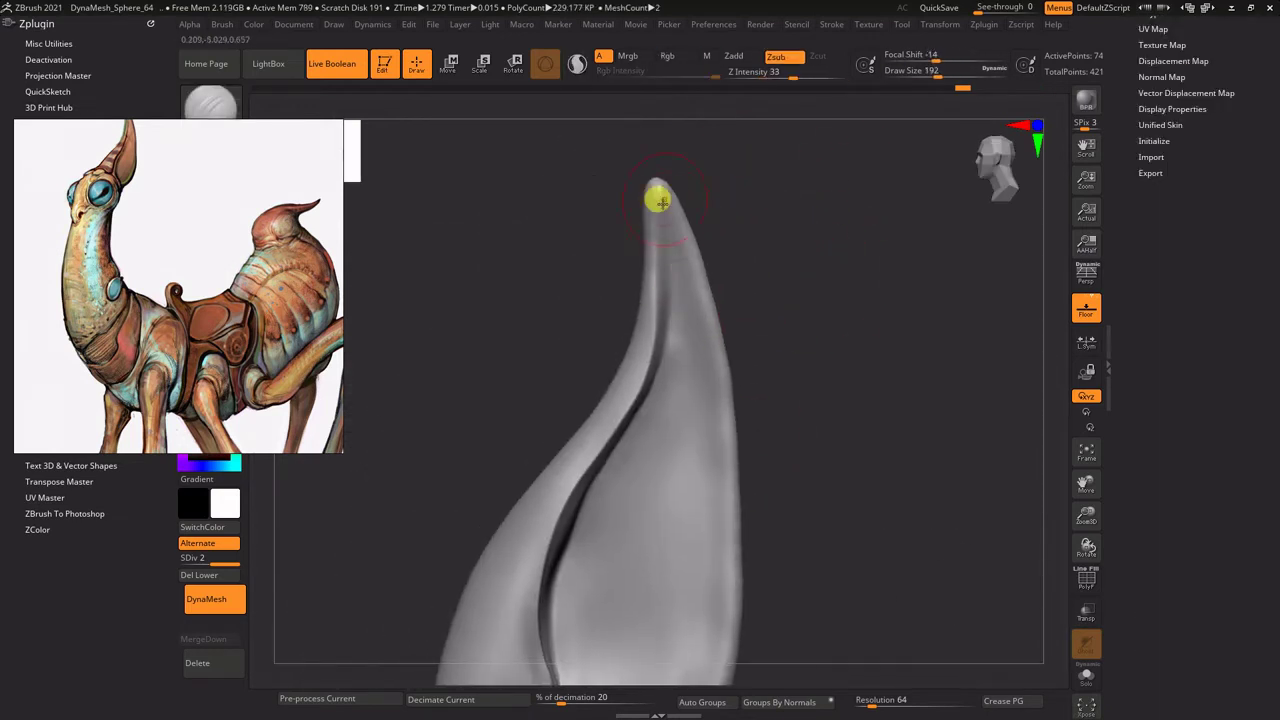
{"action": "mouse_move", "coordinate": [666, 243]}
{"action": "right_mouse_down"}
{"action": "mouse_move", "coordinate": [694, 357]}
{"action": "mouse_move", "coordinate": [723, 149]}
{"action": "mouse_move", "coordinate": [729, 334]}
{"action": "mouse_move", "coordinate": [752, 365]}
{"action": "mouse_move", "coordinate": [704, 224]}
{"action": "right_mouse_up"}
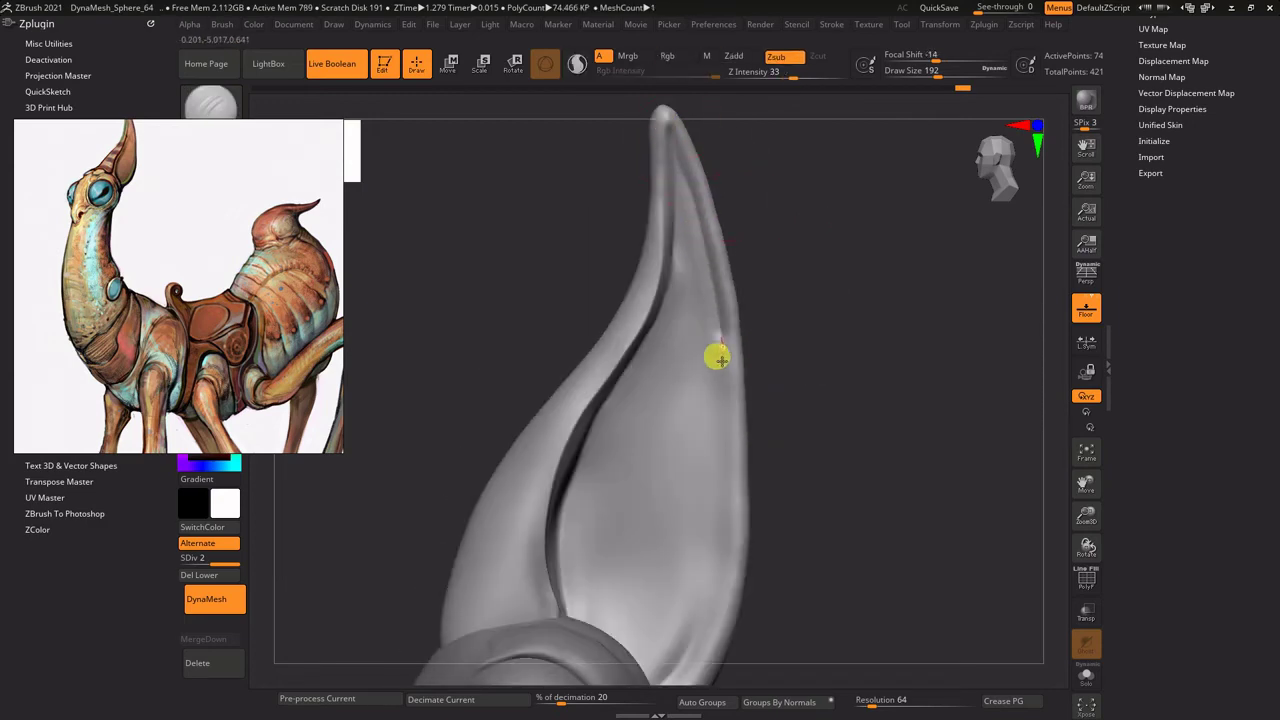
Step: Shrink the brush, subdivide the horn to SDiv 3 and carve its groove deeper
{"action": "mouse_move", "coordinate": [890, 328]}
{"action": "right_mouse_down"}
{"action": "mouse_move", "coordinate": [900, 220]}
{"action": "mouse_move", "coordinate": [849, 294]}
{"action": "mouse_move", "coordinate": [846, 237]}
{"action": "mouse_move", "coordinate": [856, 258]}
{"action": "mouse_move", "coordinate": [580, 357]}
{"action": "mouse_move", "coordinate": [891, 254]}
{"action": "mouse_move", "coordinate": [697, 274]}
{"action": "mouse_move", "coordinate": [876, 257]}
{"action": "right_mouse_up"}
{"action": "key", "text": "s"}
{"action": "key", "text": "s"}
{"action": "left_click_drag", "start_coordinate": [876, 257], "coordinate": [852, 257]}
{"action": "mouse_move", "coordinate": [852, 257]}
{"action": "right_mouse_down"}
{"action": "mouse_move", "coordinate": [577, 370]}
{"action": "mouse_move", "coordinate": [537, 429]}
{"action": "mouse_move", "coordinate": [780, 354]}
{"action": "right_mouse_up"}
{"action": "key", "text": "d"}
{"action": "mouse_move", "coordinate": [987, 181]}
{"action": "right_mouse_down"}
{"action": "mouse_move", "coordinate": [840, 454]}
{"action": "mouse_move", "coordinate": [709, 465]}
{"action": "mouse_move", "coordinate": [926, 400]}
{"action": "mouse_move", "coordinate": [917, 251]}
{"action": "mouse_move", "coordinate": [937, 209]}
{"action": "mouse_move", "coordinate": [669, 182]}
{"action": "right_mouse_up"}
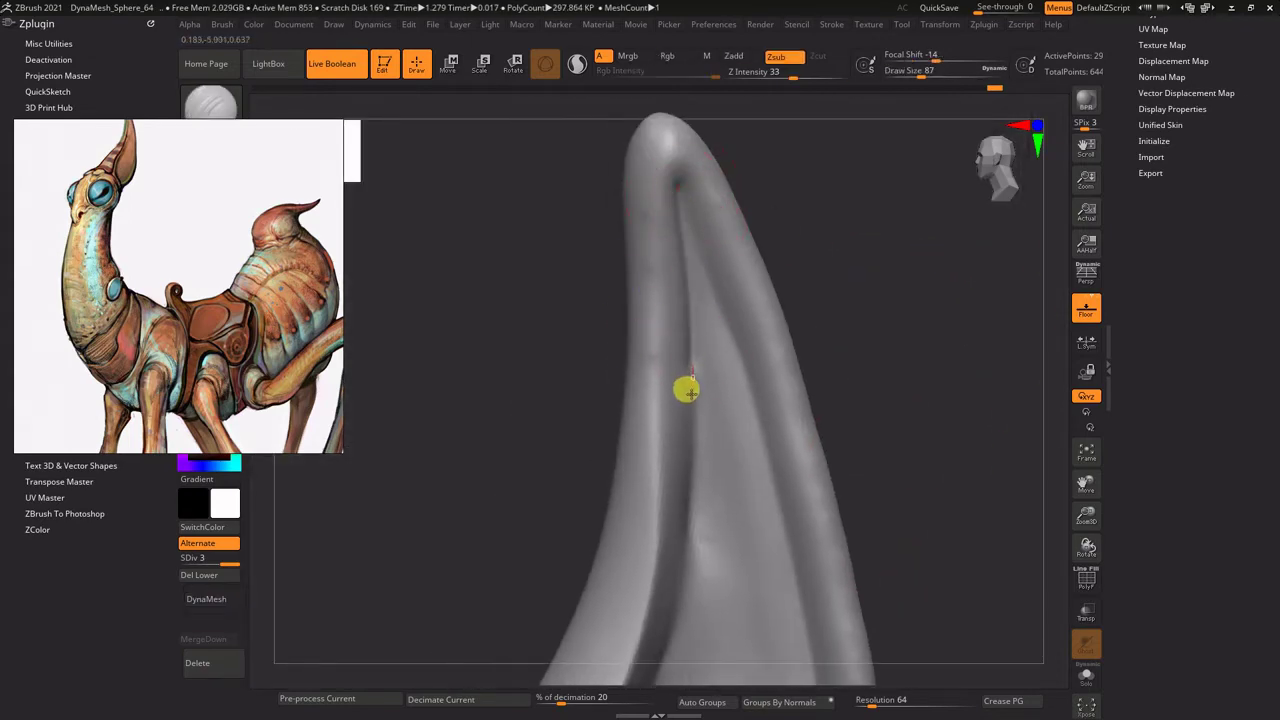
{"action": "mouse_move", "coordinate": [688, 390]}
{"action": "right_mouse_down", "text": "alt"}
{"action": "mouse_move", "coordinate": [723, 206]}
{"action": "mouse_move", "coordinate": [746, 314]}
{"action": "mouse_move", "coordinate": [729, 220]}
{"action": "mouse_move", "coordinate": [966, 254]}
{"action": "mouse_move", "coordinate": [765, 176]}
{"action": "right_mouse_up", "text": "alt"}
{"action": "right_click_drag", "start_coordinate": [754, 260], "coordinate": [808, 249], "text": "alt"}
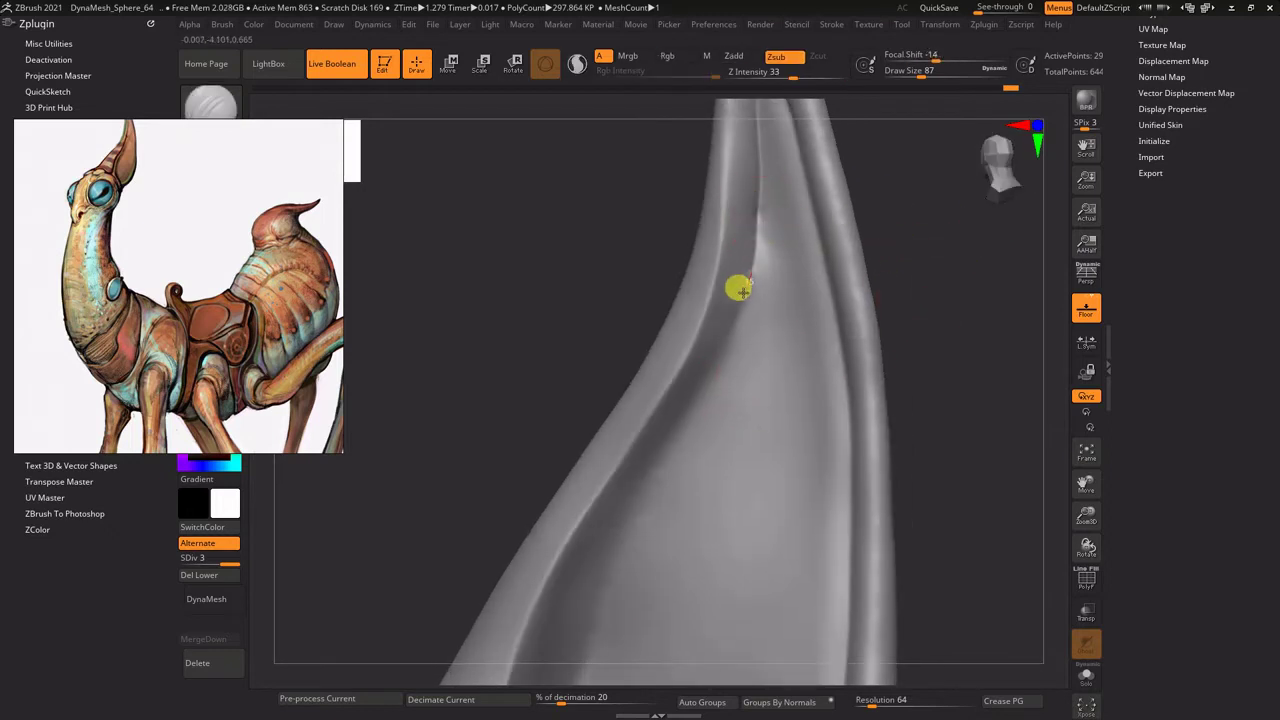
{"action": "mouse_move", "coordinate": [737, 286]}
{"action": "right_mouse_down"}
{"action": "mouse_move", "coordinate": [894, 374]}
{"action": "mouse_move", "coordinate": [708, 306]}
{"action": "right_mouse_up"}
{"action": "mouse_move", "coordinate": [722, 505]}
{"action": "right_mouse_down", "text": "alt"}
{"action": "mouse_move", "coordinate": [783, 337]}
{"action": "mouse_move", "coordinate": [897, 254]}
{"action": "mouse_move", "coordinate": [929, 337]}
{"action": "mouse_move", "coordinate": [866, 310]}
{"action": "mouse_move", "coordinate": [874, 383]}
{"action": "mouse_move", "coordinate": [800, 354]}
{"action": "mouse_move", "coordinate": [580, 463]}
{"action": "right_mouse_up", "text": "alt"}
Step: Expand the subtool list and make the CREATURE02 head visible
{"action": "key", "text": "w"}
{"action": "key", "text": "q"}
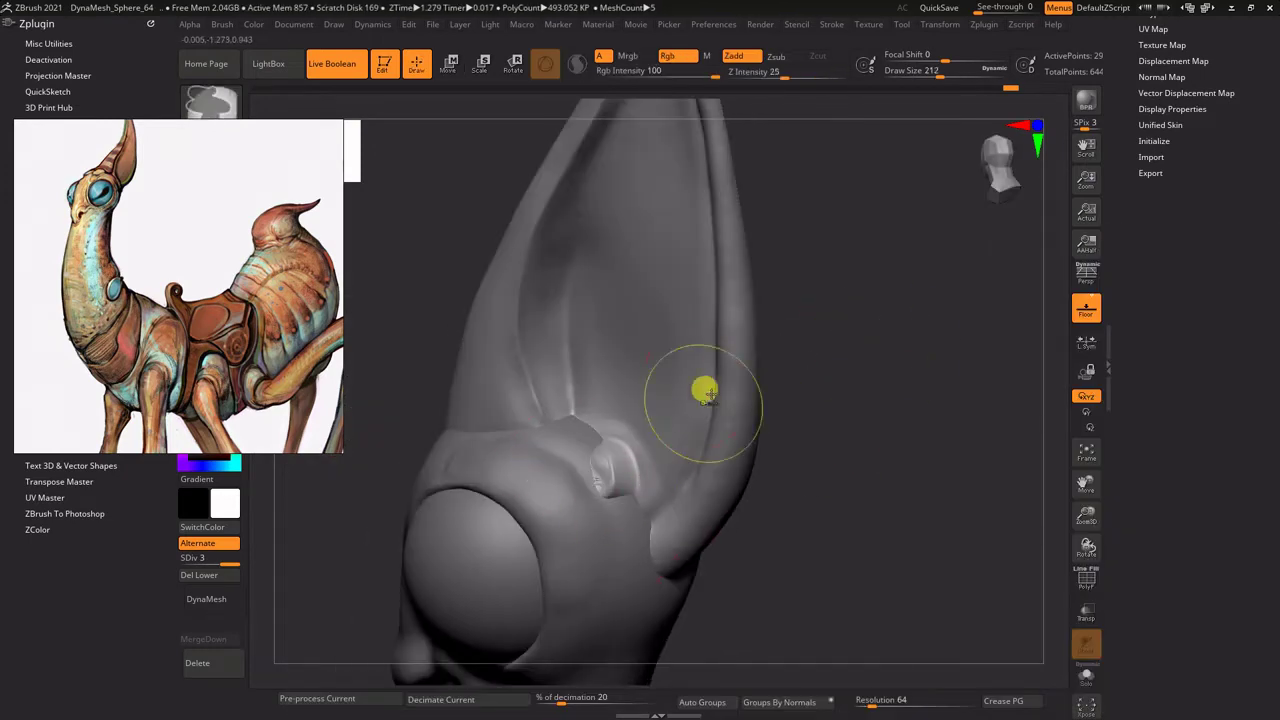
{"action": "right_click_drag", "start_coordinate": [705, 393], "coordinate": [900, 340]}
{"action": "scroll", "coordinate": [1180, 307], "scroll_direction": "up", "scroll_amount": 5}
{"action": "left_click", "coordinate": [1152, 275]}
{"action": "mouse_move", "coordinate": [1050, 330]}
{"action": "right_mouse_down"}
{"action": "mouse_move", "coordinate": [971, 314]}
{"action": "mouse_move", "coordinate": [620, 418]}
{"action": "mouse_move", "coordinate": [721, 420]}
{"action": "right_mouse_up"}
{"action": "mouse_move", "coordinate": [655, 306]}
{"action": "right_mouse_down"}
{"action": "mouse_move", "coordinate": [1254, 346]}
{"action": "mouse_move", "coordinate": [1097, 293]}
{"action": "right_mouse_up"}
{"action": "left_click", "coordinate": [1244, 313]}
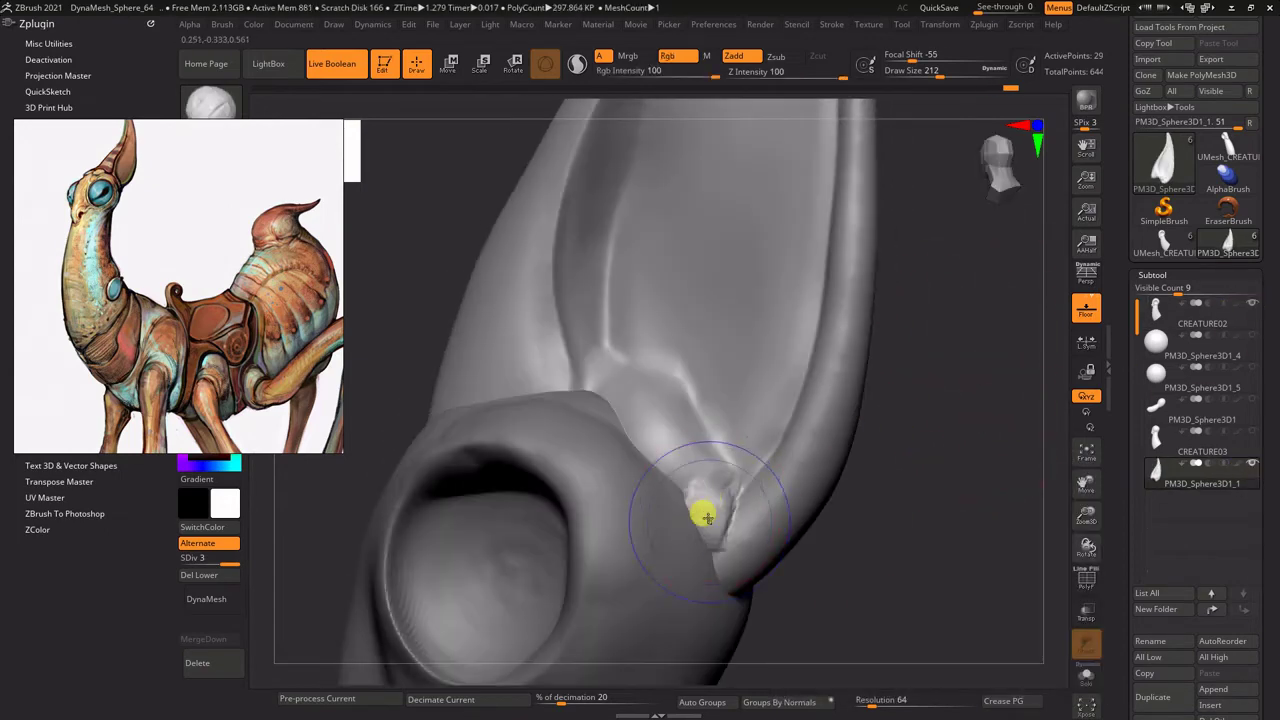
Step: Move and build up the ear base where it meets the head
{"action": "mouse_move", "coordinate": [697, 414]}
{"action": "right_mouse_down"}
{"action": "mouse_move", "coordinate": [608, 366]}
{"action": "mouse_move", "coordinate": [963, 371]}
{"action": "right_mouse_up"}
{"action": "key", "text": "w"}
{"action": "mouse_move", "coordinate": [931, 329]}
{"action": "right_mouse_down"}
{"action": "mouse_move", "coordinate": [634, 258]}
{"action": "mouse_move", "coordinate": [521, 441]}
{"action": "right_mouse_up"}
{"action": "key", "text": "q"}
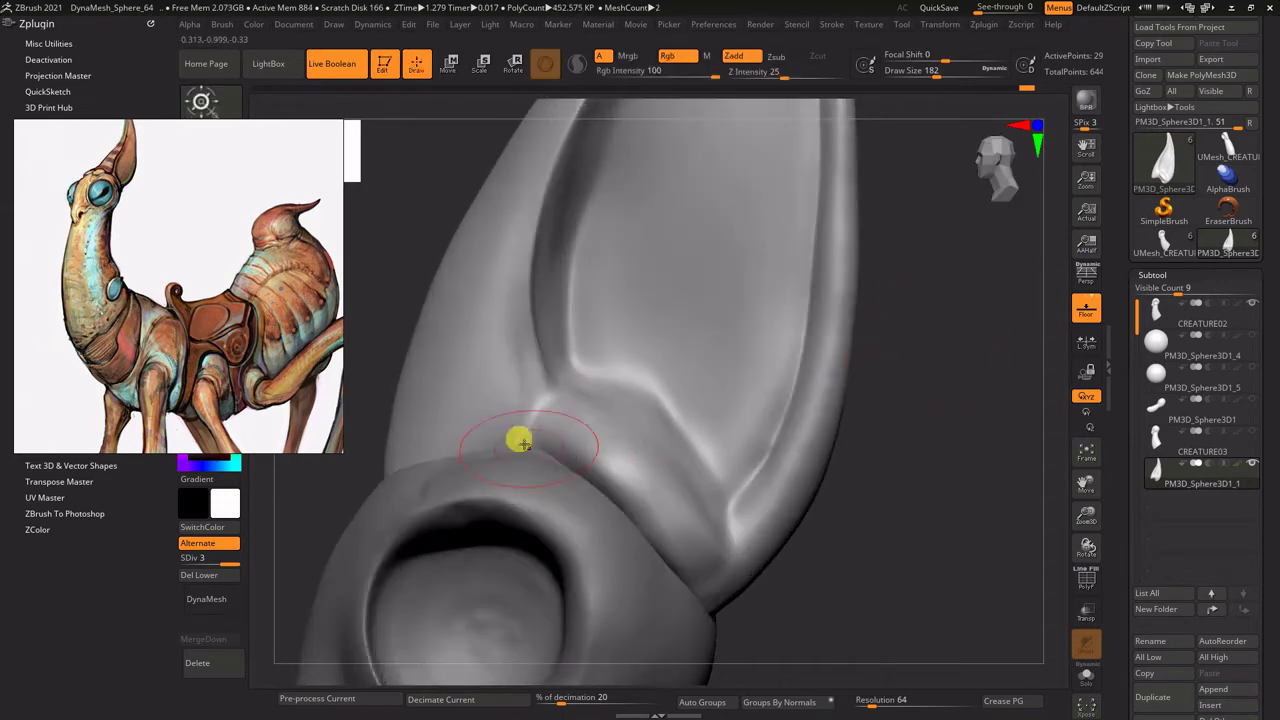
{"action": "right_click_drag", "start_coordinate": [637, 525], "coordinate": [600, 517]}
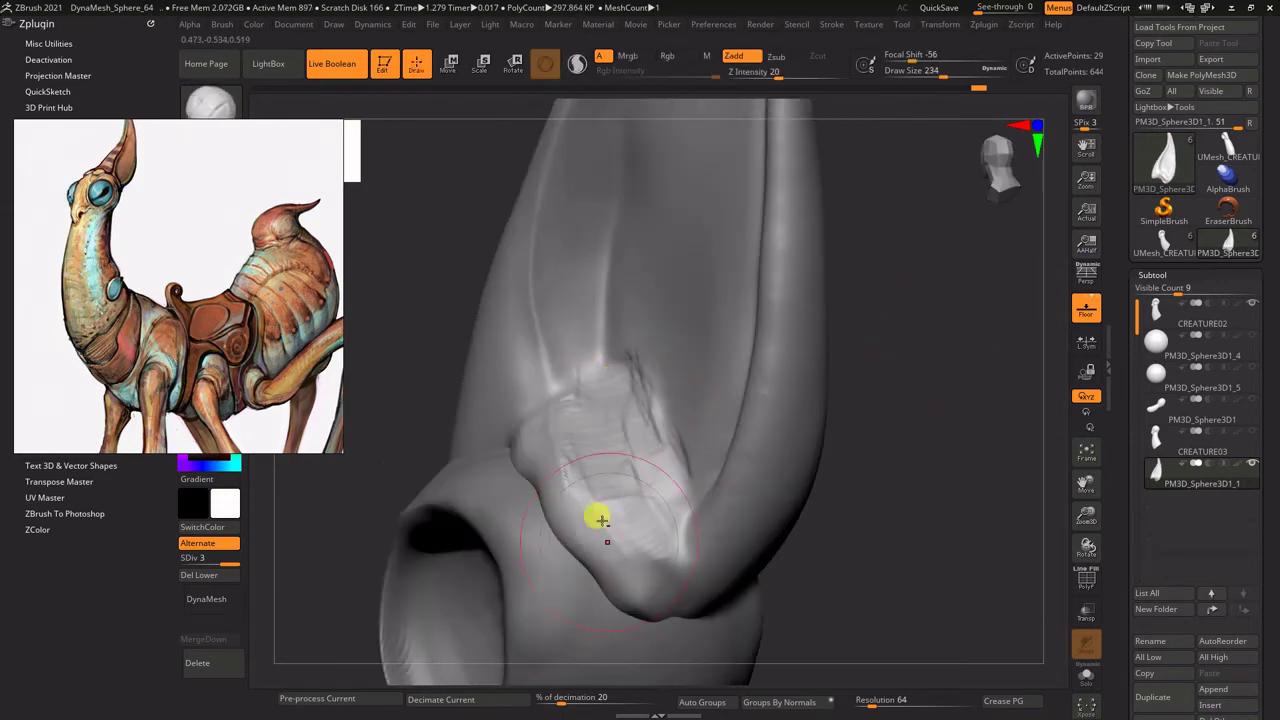
{"action": "mouse_move", "coordinate": [608, 382]}
{"action": "right_mouse_down"}
{"action": "mouse_move", "coordinate": [903, 449]}
{"action": "mouse_move", "coordinate": [563, 480]}
{"action": "mouse_move", "coordinate": [631, 189]}
{"action": "mouse_move", "coordinate": [1007, 331]}
{"action": "mouse_move", "coordinate": [823, 400]}
{"action": "mouse_move", "coordinate": [493, 392]}
{"action": "mouse_move", "coordinate": [971, 417]}
{"action": "mouse_move", "coordinate": [660, 373]}
{"action": "right_mouse_up"}
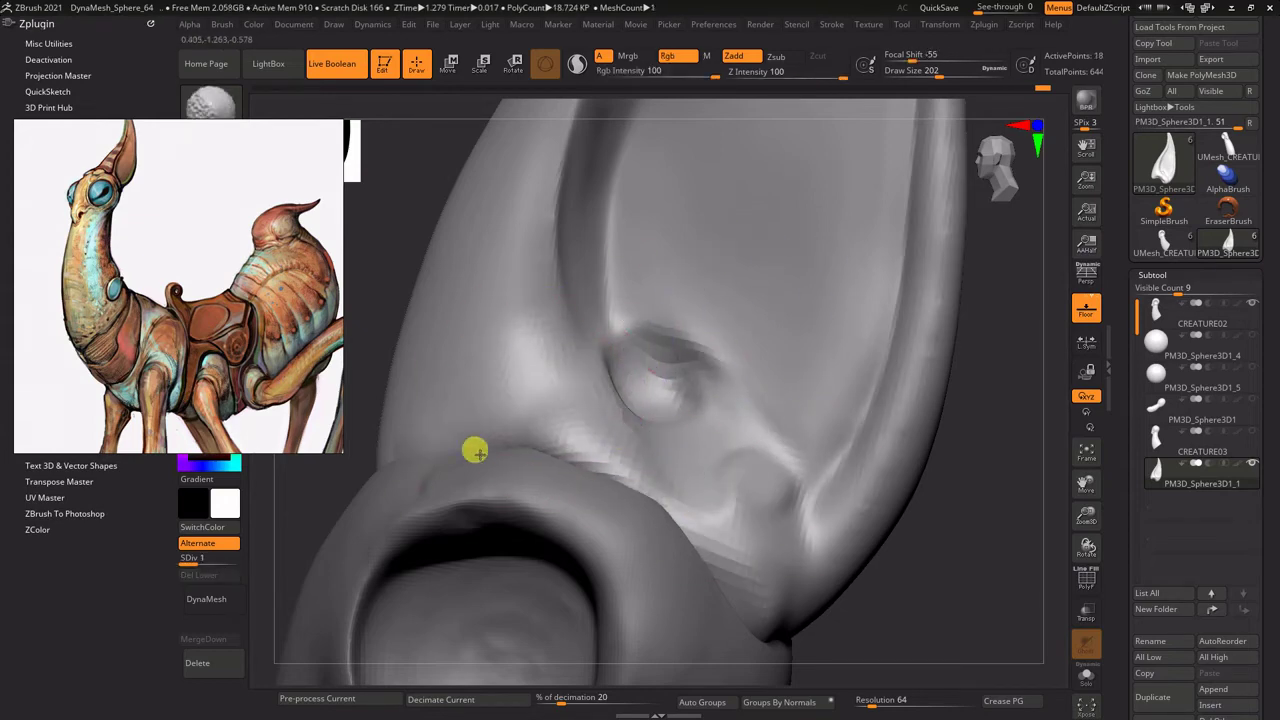
{"action": "right_click_drag", "start_coordinate": [810, 408], "coordinate": [584, 412]}
Step: Subdivide the mesh and inspect the smoothed horn base around the eye socket
{"action": "key", "text": "ctrl+d"}
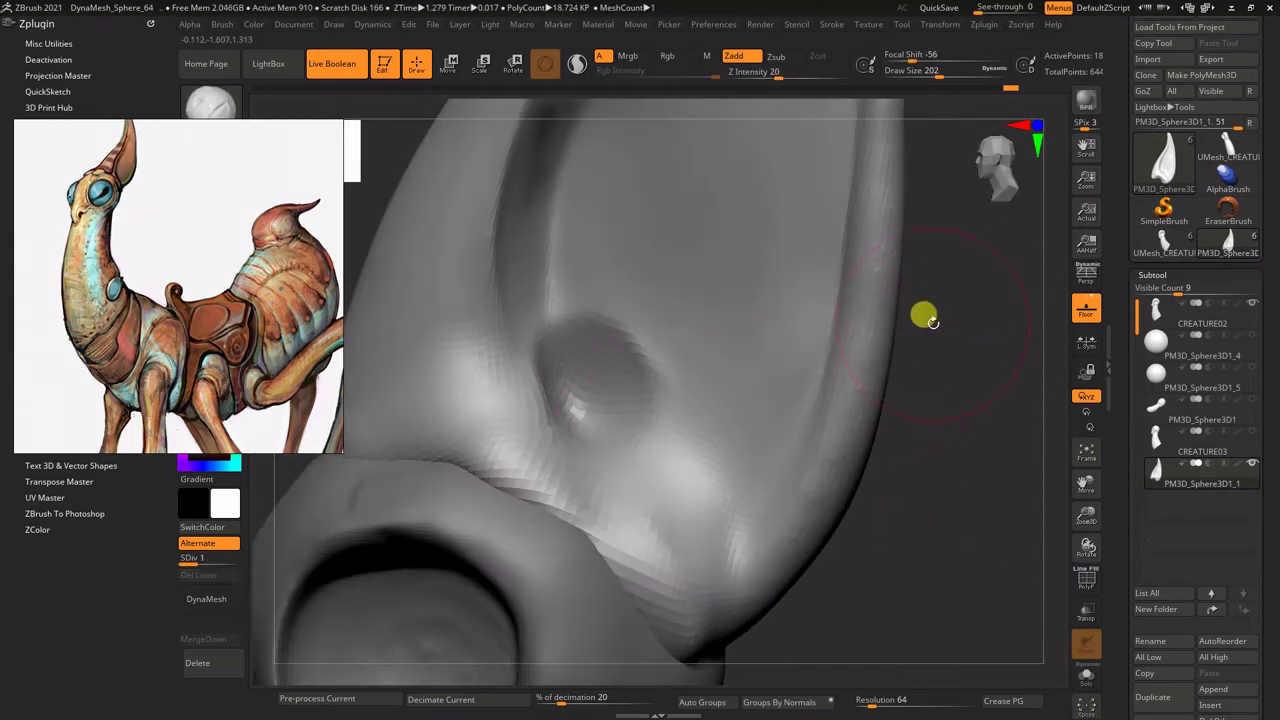
{"action": "mouse_move", "coordinate": [923, 314]}
{"action": "right_mouse_down"}
{"action": "mouse_move", "coordinate": [680, 497]}
{"action": "mouse_move", "coordinate": [772, 459]}
{"action": "right_mouse_up"}
{"action": "mouse_move", "coordinate": [731, 514]}
{"action": "right_mouse_down"}
{"action": "mouse_move", "coordinate": [717, 357]}
{"action": "mouse_move", "coordinate": [686, 363]}
{"action": "mouse_move", "coordinate": [846, 429]}
{"action": "mouse_move", "coordinate": [881, 300]}
{"action": "mouse_move", "coordinate": [743, 343]}
{"action": "mouse_move", "coordinate": [805, 315]}
{"action": "right_mouse_up"}
{"action": "mouse_move", "coordinate": [580, 258]}
{"action": "right_mouse_down"}
{"action": "mouse_move", "coordinate": [923, 263]}
{"action": "mouse_move", "coordinate": [498, 330]}
{"action": "right_mouse_up"}
{"action": "right_click_drag", "start_coordinate": [778, 414], "coordinate": [597, 402]}
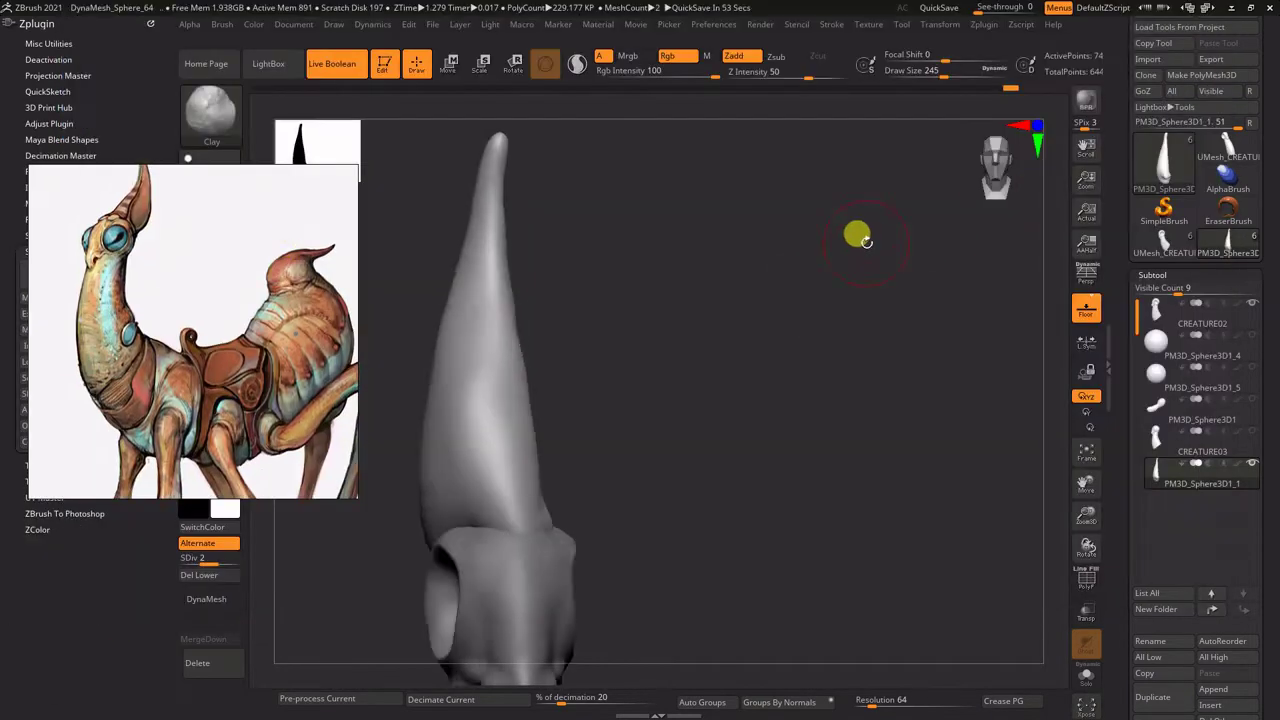
Step: Turn the horn upright, set the brush size and frame the horn in view
{"action": "mouse_move", "coordinate": [865, 241]}
{"action": "right_mouse_down"}
{"action": "mouse_move", "coordinate": [808, 274]}
{"action": "mouse_move", "coordinate": [571, 506]}
{"action": "right_mouse_up"}
{"action": "right_click_drag", "start_coordinate": [794, 223], "coordinate": [775, 195]}
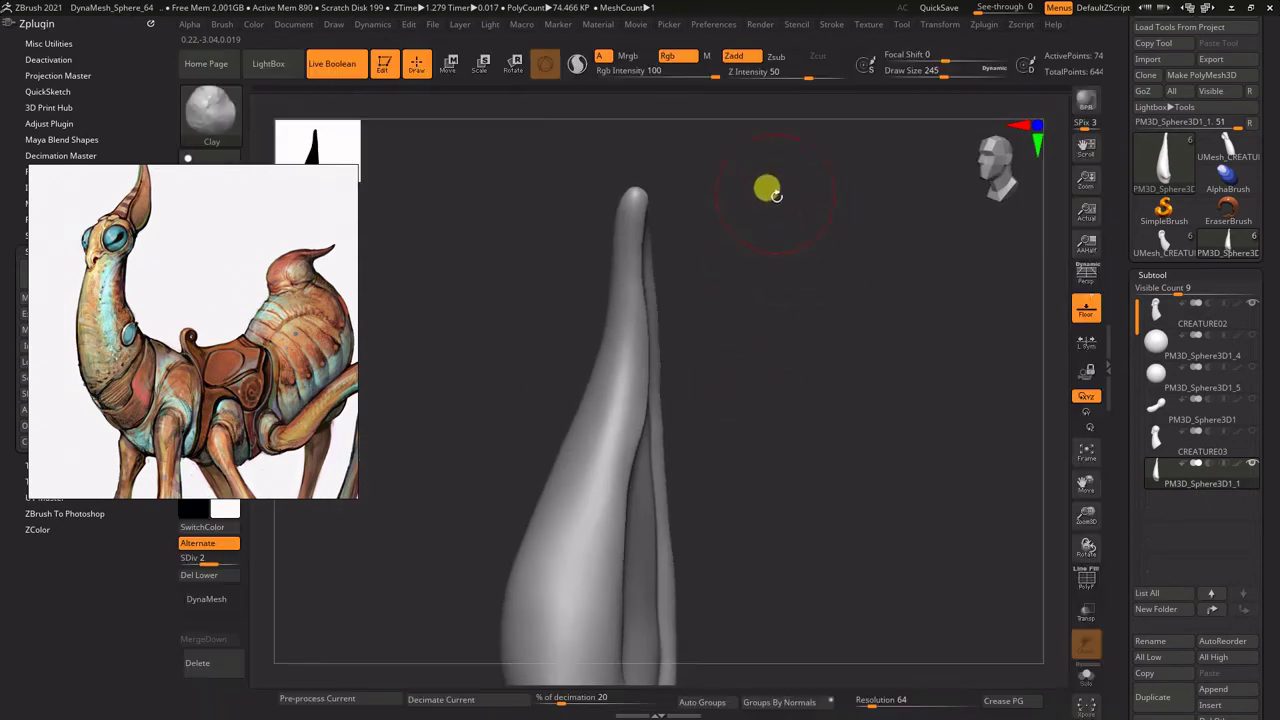
{"action": "left_click", "coordinate": [773, 333]}
{"action": "right_click_drag", "start_coordinate": [773, 333], "coordinate": [598, 413]}
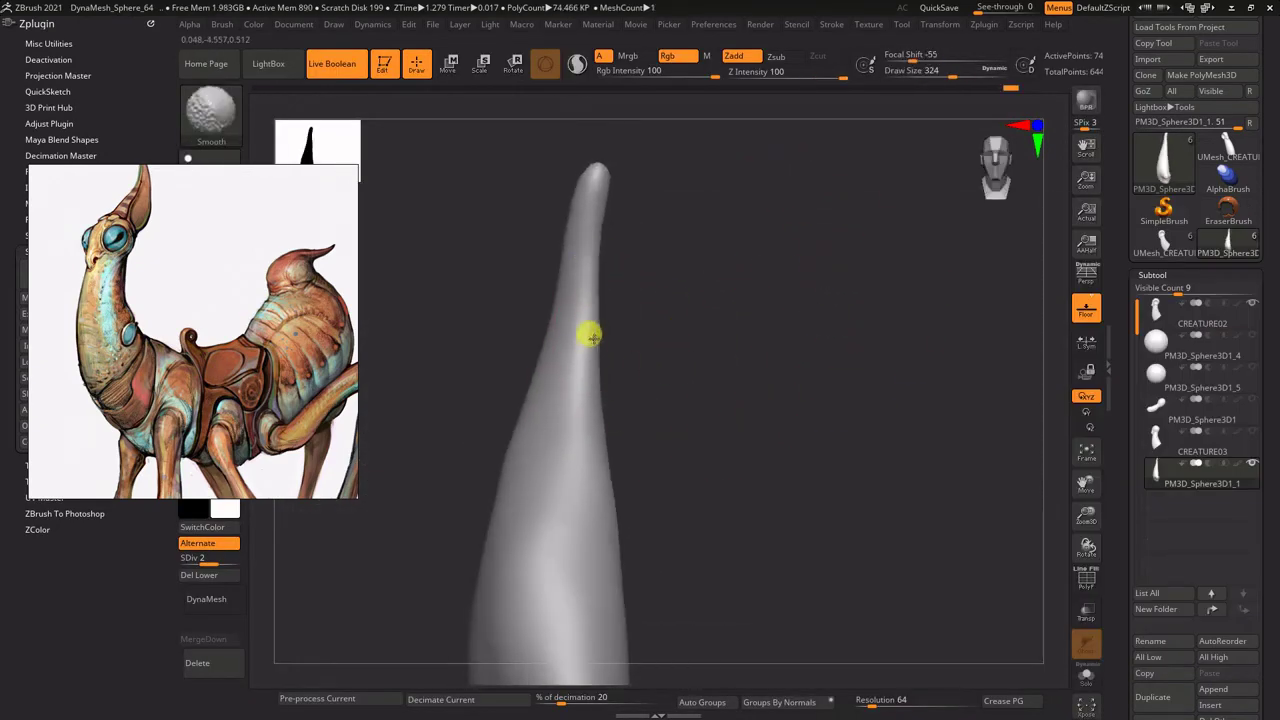
{"action": "mouse_move", "coordinate": [591, 337]}
{"action": "right_mouse_down"}
{"action": "mouse_move", "coordinate": [640, 514]}
{"action": "mouse_move", "coordinate": [528, 457]}
{"action": "mouse_move", "coordinate": [634, 257]}
{"action": "mouse_move", "coordinate": [617, 390]}
{"action": "mouse_move", "coordinate": [700, 214]}
{"action": "right_mouse_up"}
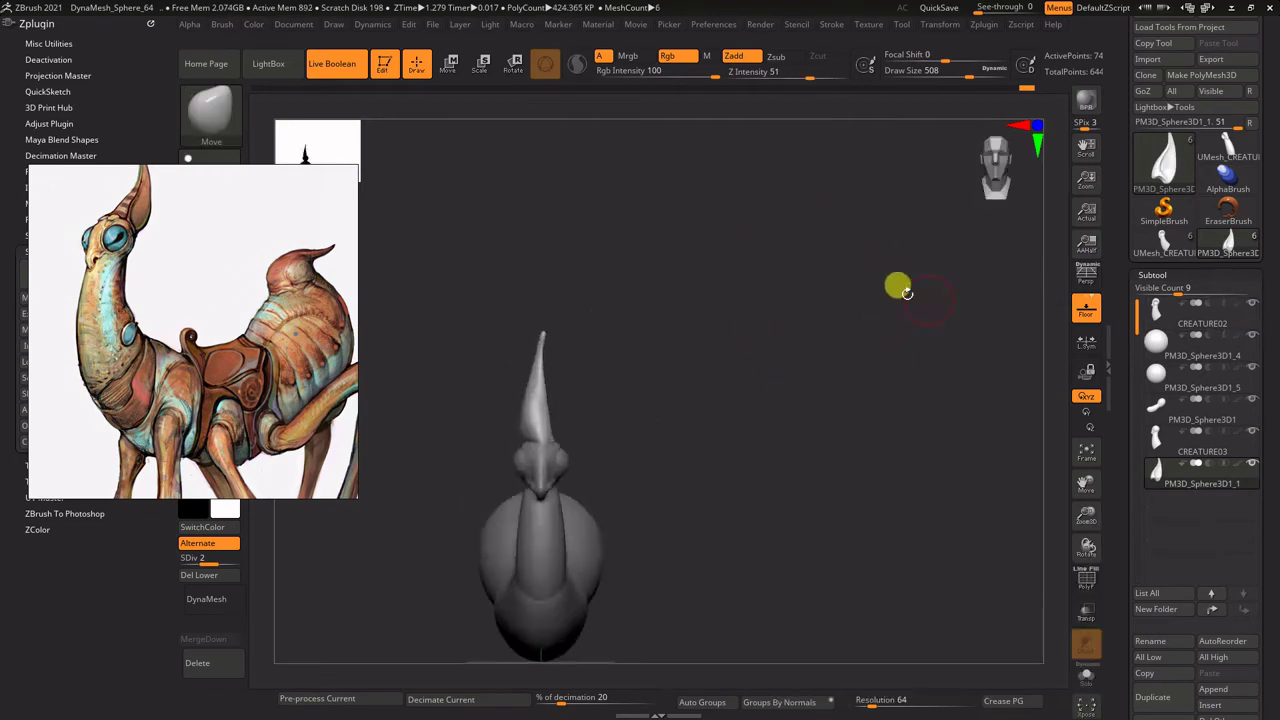
{"action": "key", "text": "f"}
{"action": "mouse_move", "coordinate": [914, 366]}
{"action": "right_mouse_down"}
{"action": "mouse_move", "coordinate": [754, 251]}
{"action": "mouse_move", "coordinate": [751, 315]}
{"action": "right_mouse_up"}
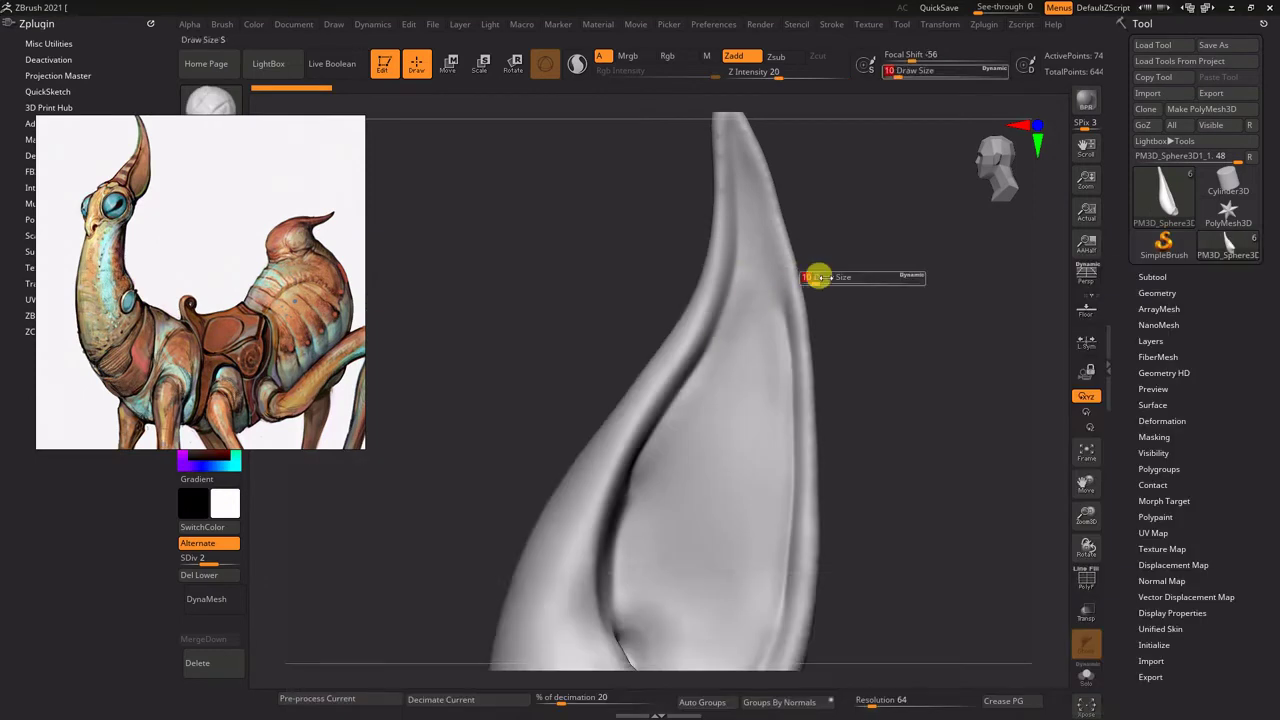
{"action": "right_click_drag", "start_coordinate": [817, 277], "coordinate": [797, 263]}
Step: Select the Inflat brush and view the horn from the front with polygroup wireframe
{"action": "key", "text": "b"}
{"action": "key", "text": "i"}
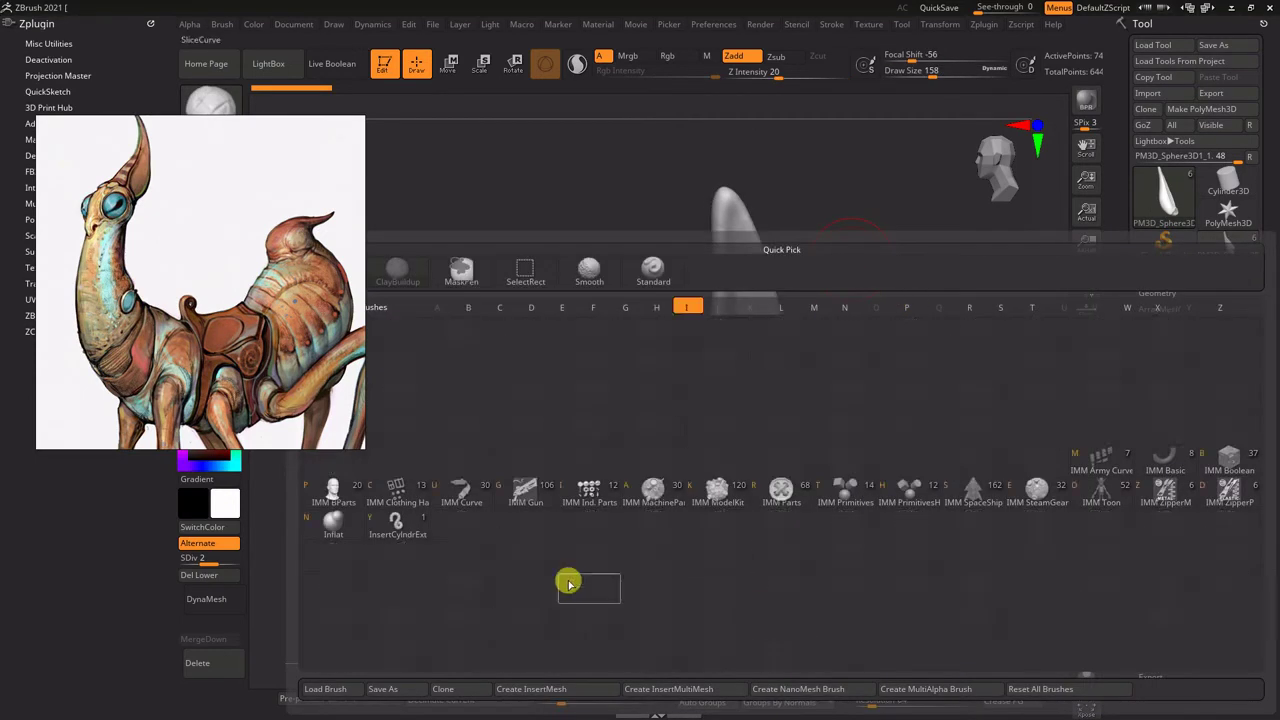
{"action": "key", "text": "n"}
{"action": "mouse_move", "coordinate": [760, 255]}
{"action": "right_mouse_down"}
{"action": "mouse_move", "coordinate": [991, 363]}
{"action": "mouse_move", "coordinate": [929, 274]}
{"action": "mouse_move", "coordinate": [763, 306]}
{"action": "mouse_move", "coordinate": [788, 578]}
{"action": "mouse_move", "coordinate": [983, 254]}
{"action": "right_mouse_up"}
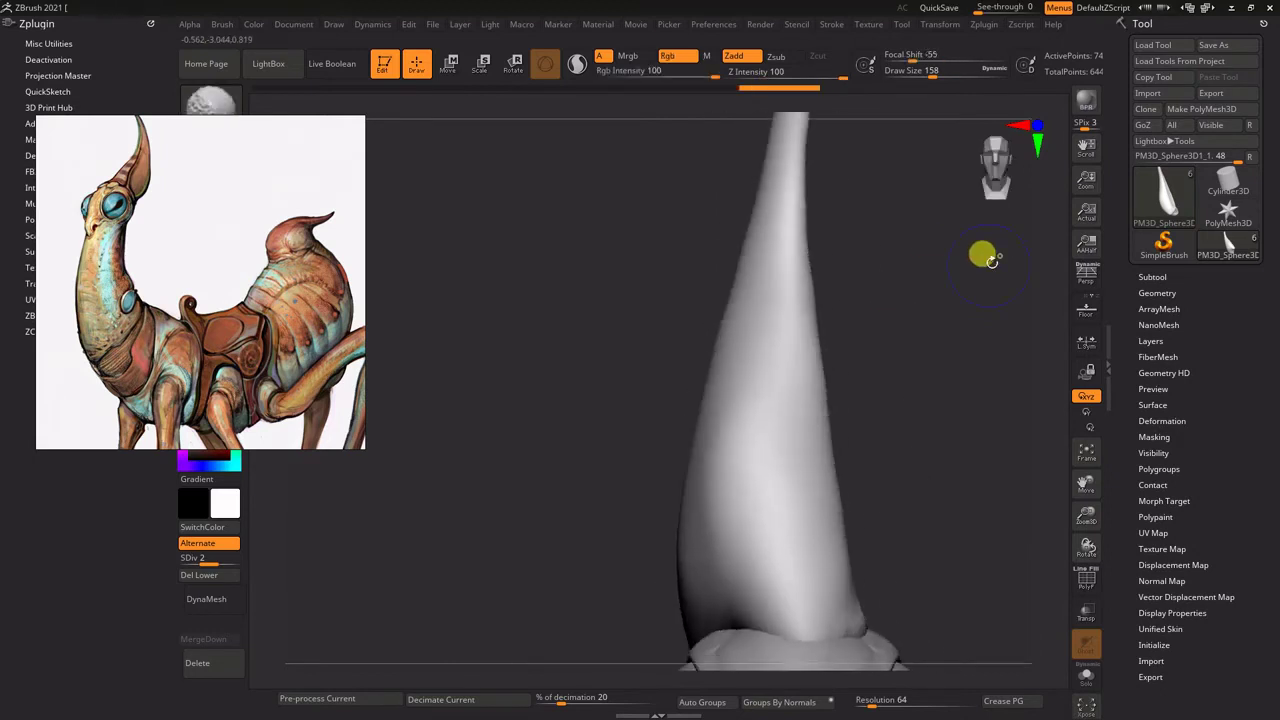
{"action": "mouse_move", "coordinate": [729, 409]}
{"action": "right_mouse_down", "text": "alt"}
{"action": "mouse_move", "coordinate": [863, 220]}
{"action": "mouse_move", "coordinate": [803, 436]}
{"action": "right_mouse_up", "text": "alt"}
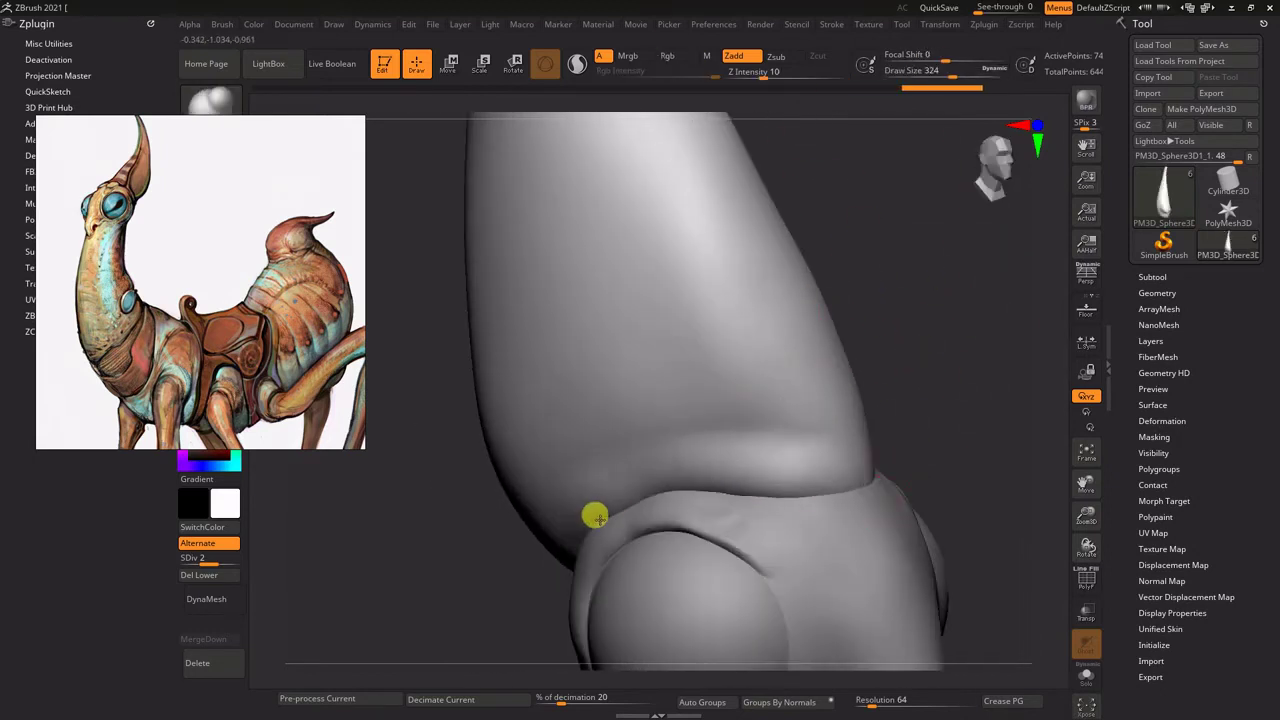
{"action": "mouse_move", "coordinate": [673, 483]}
{"action": "right_mouse_down"}
{"action": "mouse_move", "coordinate": [903, 369]}
{"action": "mouse_move", "coordinate": [713, 400]}
{"action": "mouse_move", "coordinate": [940, 329]}
{"action": "mouse_move", "coordinate": [957, 263]}
{"action": "mouse_move", "coordinate": [894, 194]}
{"action": "mouse_move", "coordinate": [897, 254]}
{"action": "mouse_move", "coordinate": [1037, 343]}
{"action": "right_mouse_up"}
{"action": "key", "text": "shift+f"}
Step: Subdivide the body, ghost the other pieces and select the Inflat brush
{"action": "key", "text": "ctrl+d"}
{"action": "key", "text": "shift+f"}
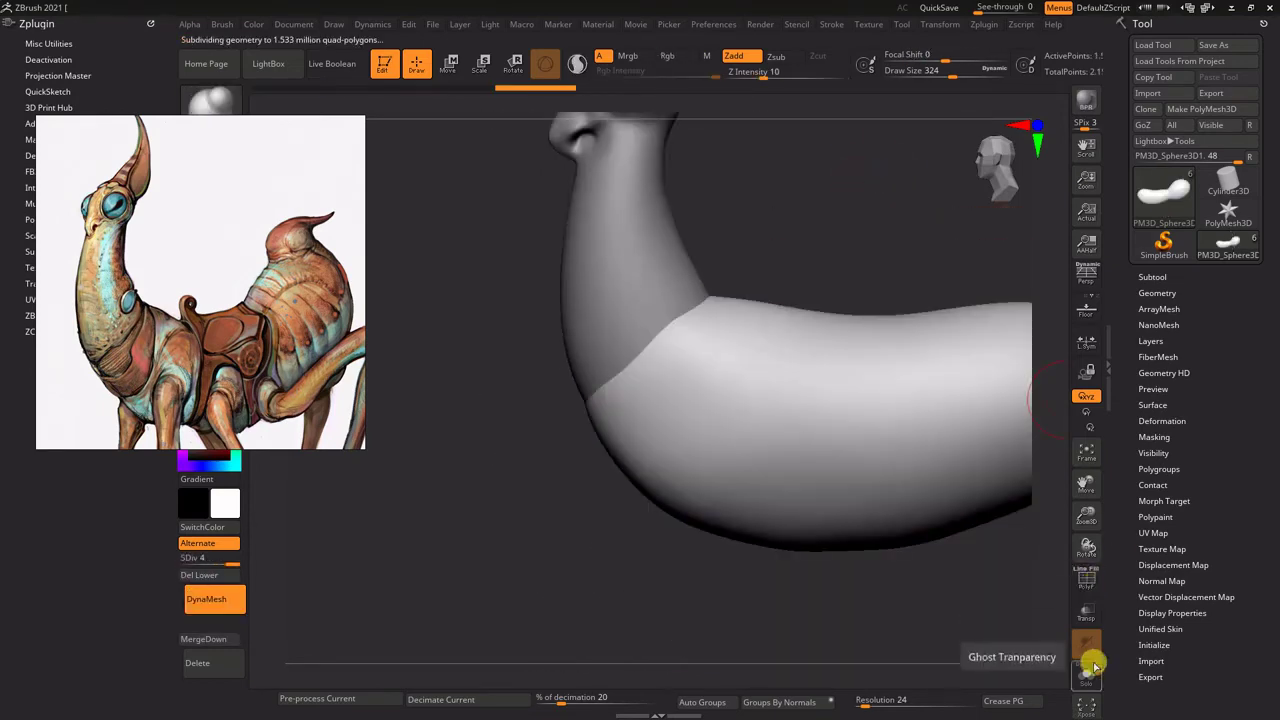
{"action": "left_click", "coordinate": [1086, 612]}
{"action": "key", "text": "b"}
{"action": "key", "text": "i"}
{"action": "key", "text": "n"}
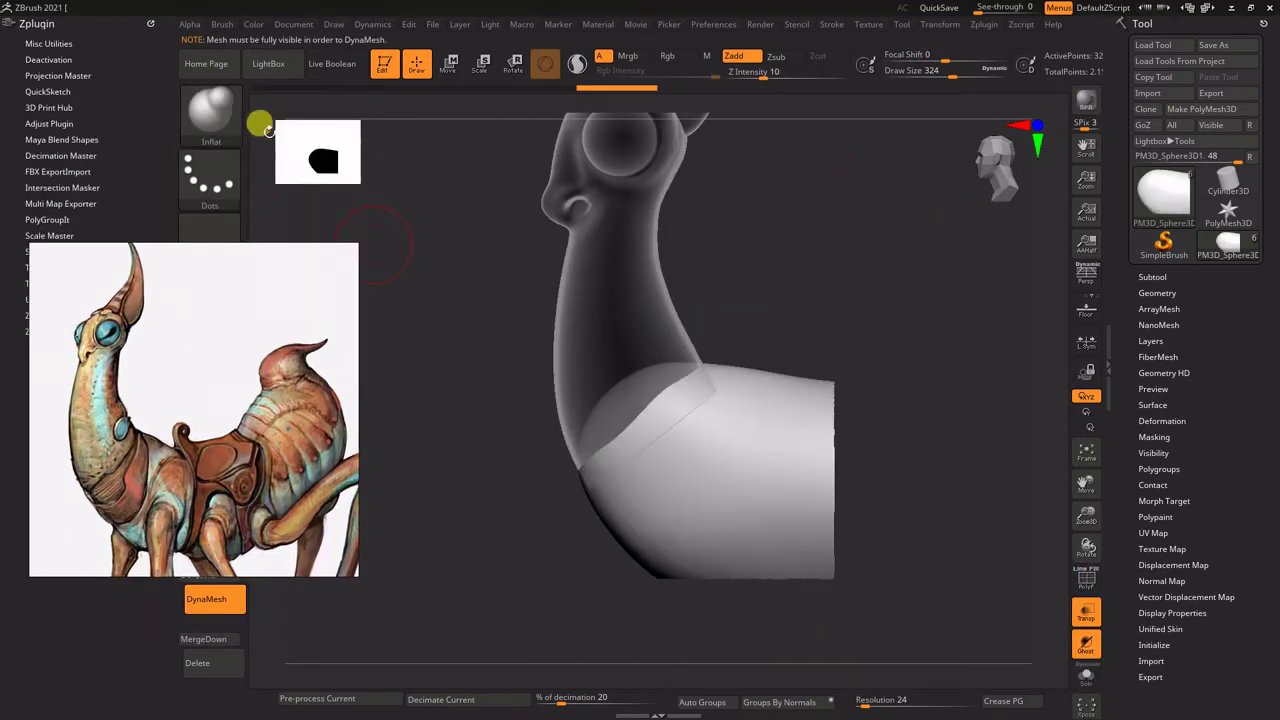
Step: Cut across the body piece with the Slice brush along angled lines
{"action": "left_click", "coordinate": [210, 110], "text": "ctrl+shift"}
{"action": "left_click", "coordinate": [960, 191], "text": "ctrl+shift"}
{"action": "mouse_move", "coordinate": [440, 610]}
{"action": "left_mouse_down", "text": "ctrl+shift"}
{"action": "mouse_move", "coordinate": [871, 277]}
{"action": "mouse_move", "coordinate": [782, 282]}
{"action": "mouse_move", "coordinate": [803, 289]}
{"action": "left_mouse_up", "text": "ctrl+shift"}
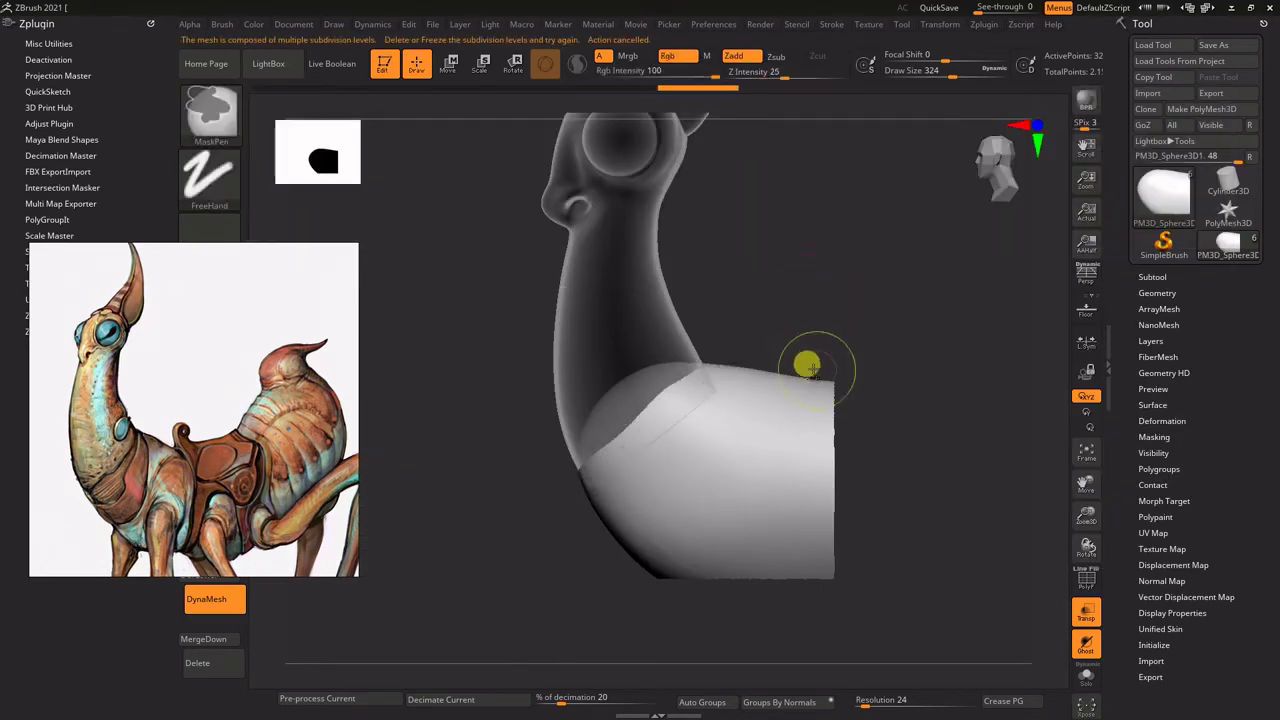
{"action": "left_click", "coordinate": [1150, 276]}
{"action": "left_click", "coordinate": [210, 112], "text": "ctrl+shift"}
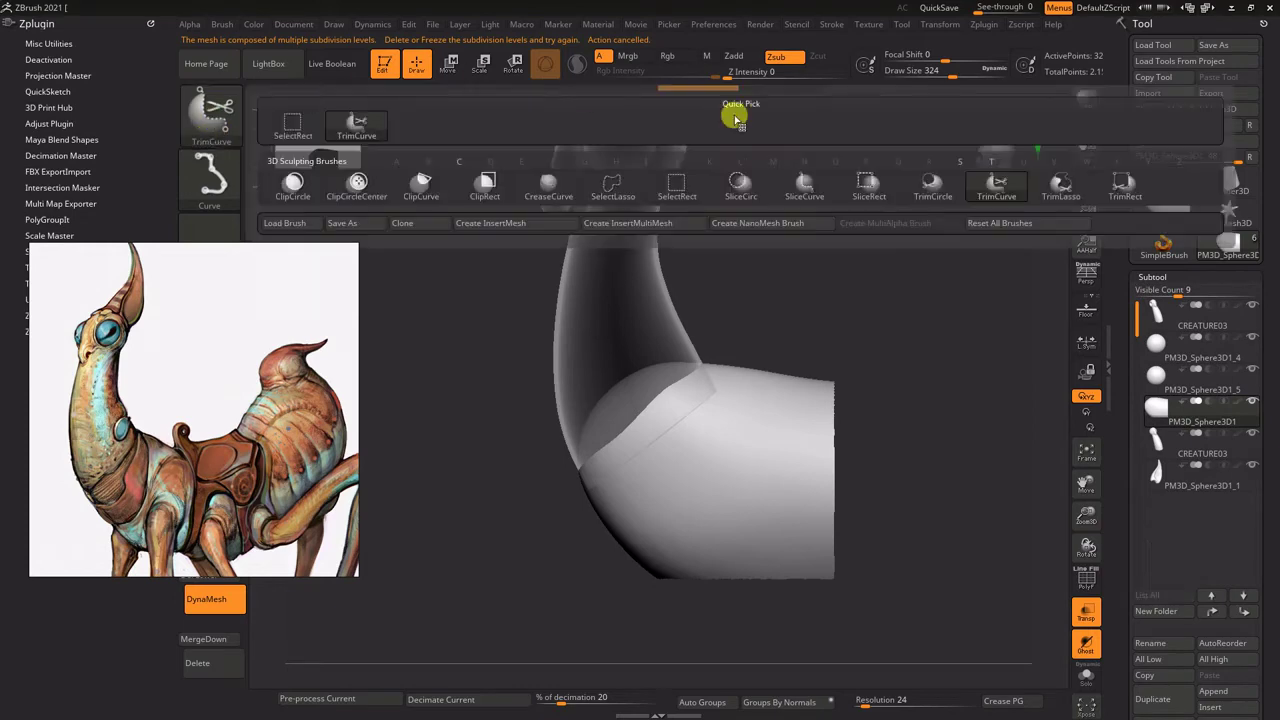
{"action": "left_click", "coordinate": [997, 185]}
{"action": "left_click_drag", "start_coordinate": [896, 250], "coordinate": [603, 712], "text": "ctrl+shift"}
{"action": "key", "text": "shift+f"}
Step: Unhide the body parts, delete subdivision levels and slice the body at an angle below the neck
{"action": "left_click_drag", "start_coordinate": [275, 402], "coordinate": [206, 354]}
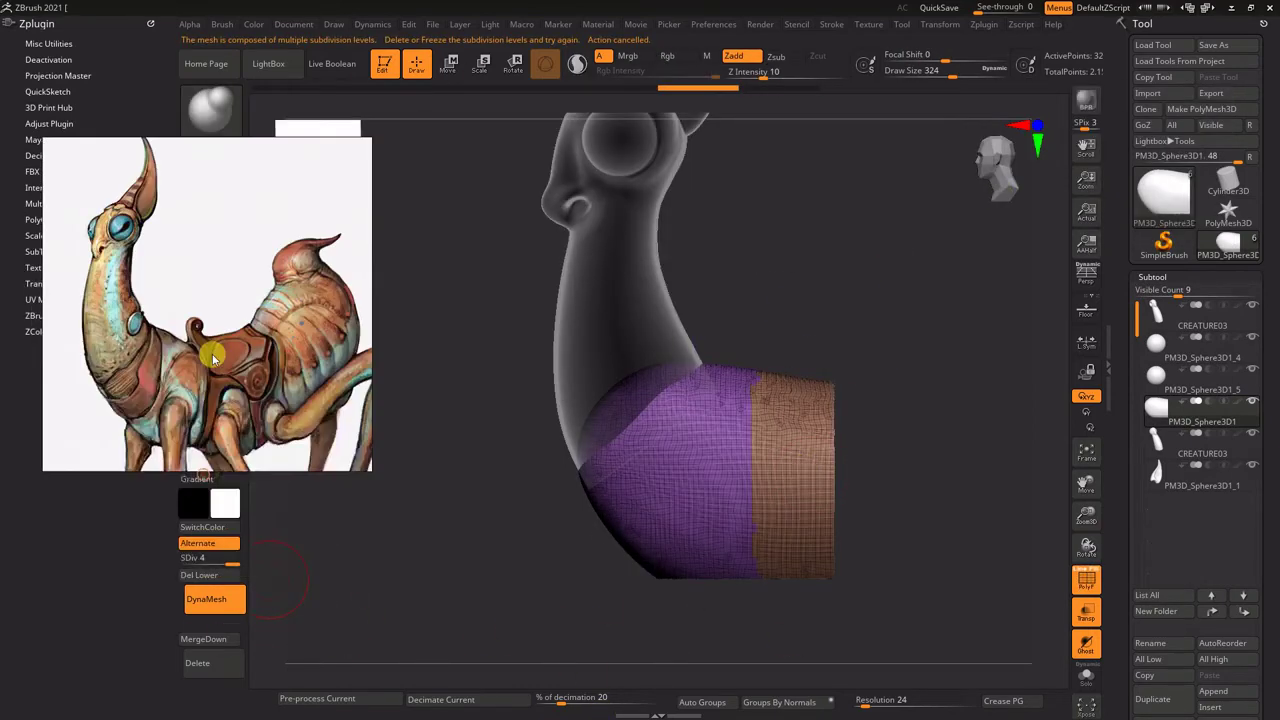
{"action": "key", "text": "shift+f"}
{"action": "left_click_drag", "start_coordinate": [866, 251], "coordinate": [905, 210]}
{"action": "left_click", "coordinate": [905, 210], "text": "ctrl+shift"}
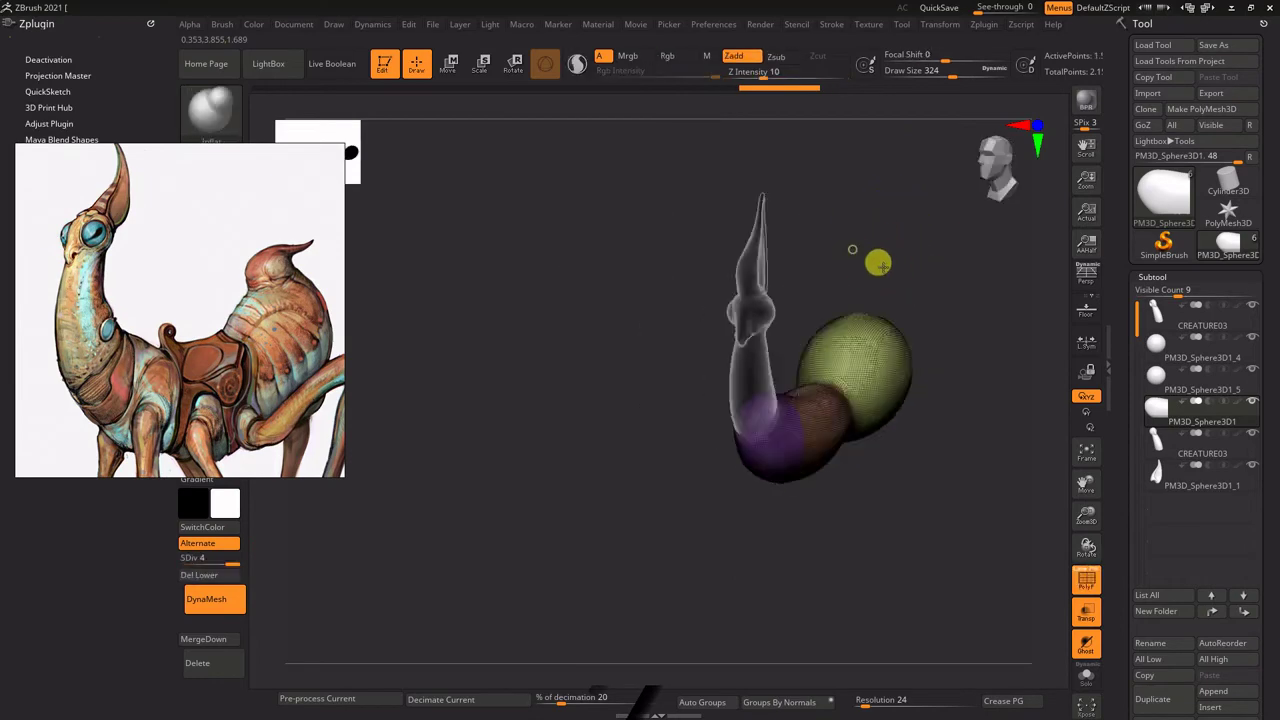
{"action": "left_click_drag", "start_coordinate": [877, 260], "coordinate": [810, 275], "text": "alt"}
{"action": "left_click", "coordinate": [238, 578]}
{"action": "left_click_drag", "start_coordinate": [490, 581], "coordinate": [596, 425], "text": "ctrl+shift"}
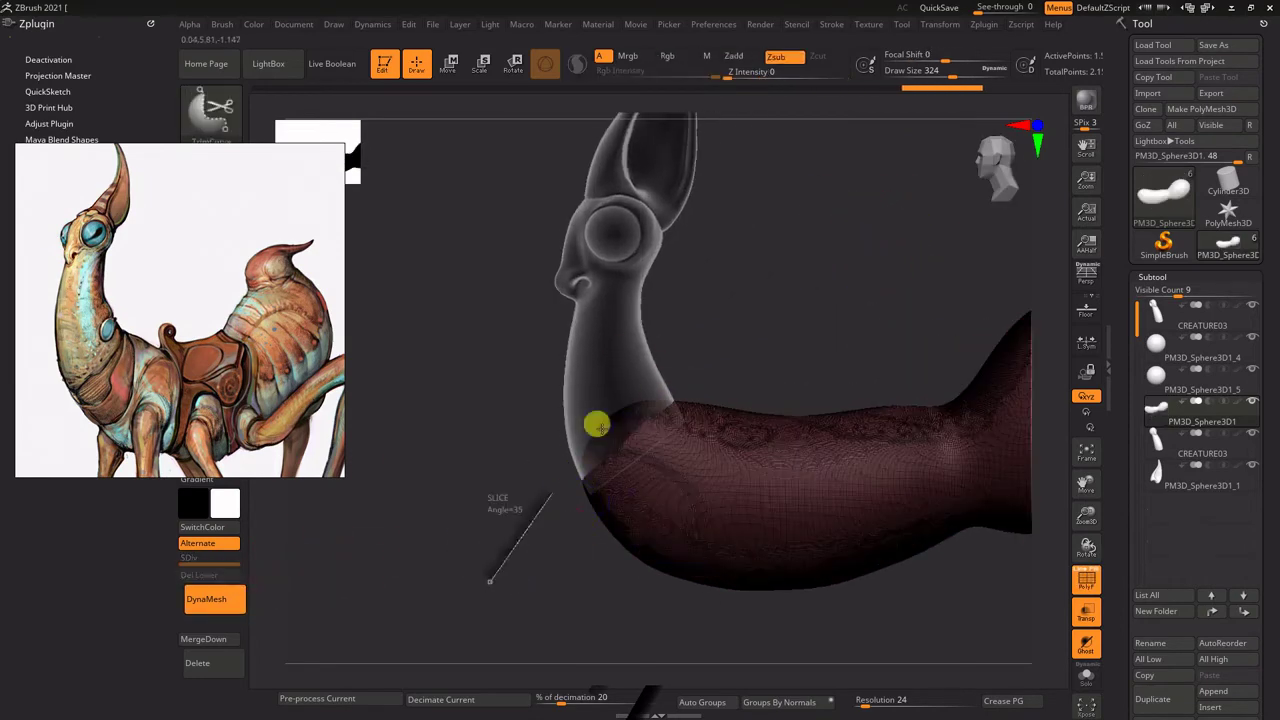
{"action": "scroll", "coordinate": [771, 280], "scroll_direction": "up", "scroll_amount": 5}
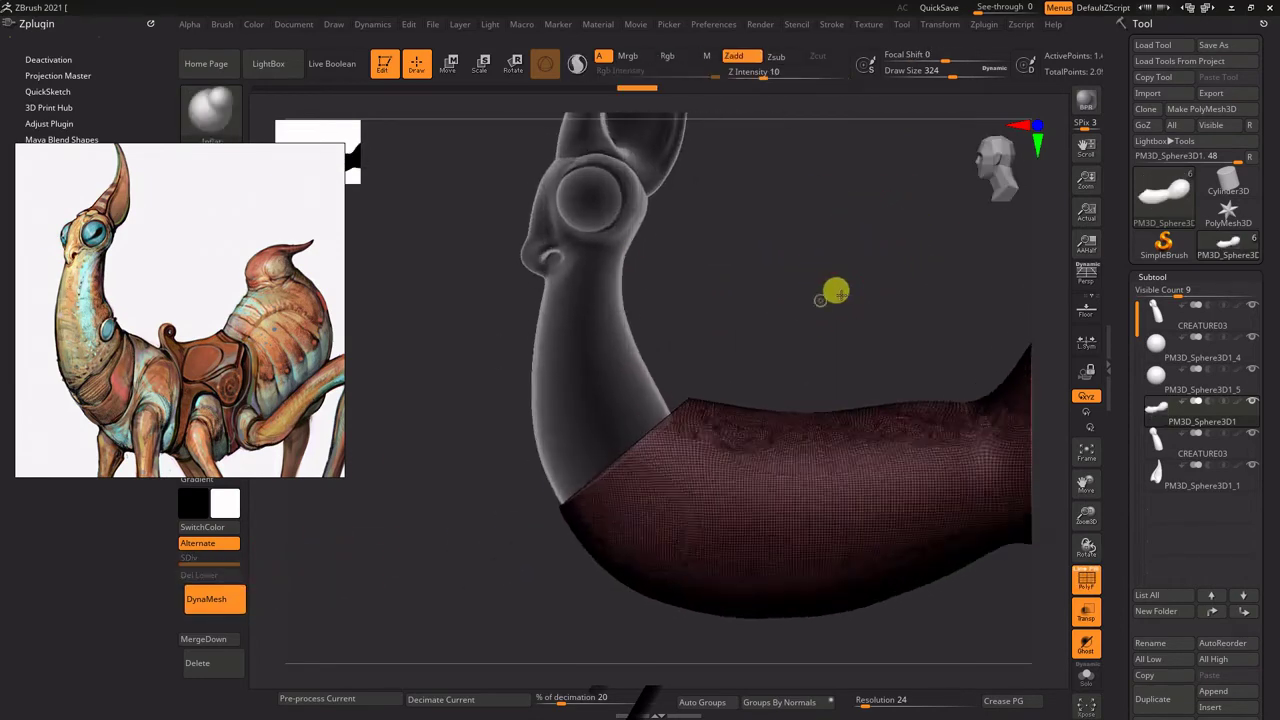
Step: Switch to the Move and SnakeHook brushes for shaping the body
{"action": "key", "text": "F1"}
{"action": "key", "text": "b"}
{"action": "key", "text": "c"}
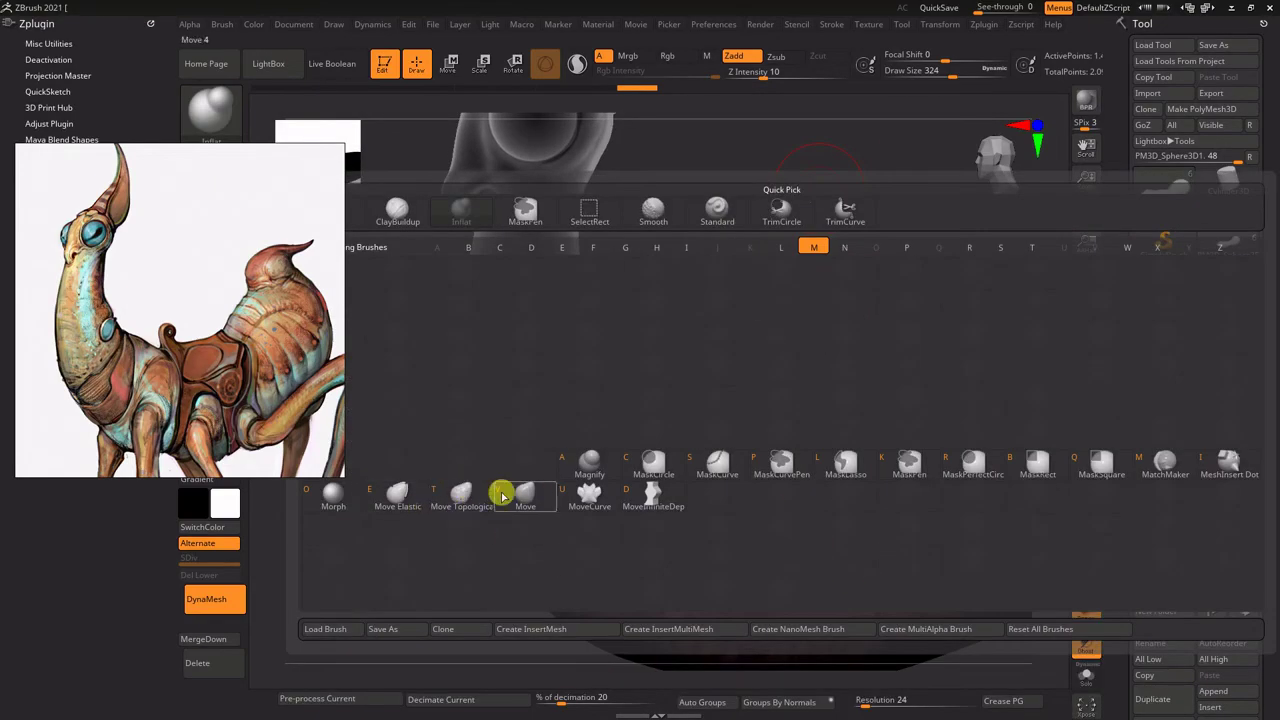
{"action": "left_click", "coordinate": [497, 491]}
{"action": "key", "text": "b"}
{"action": "key", "text": "m"}
{"action": "key", "text": "v"}
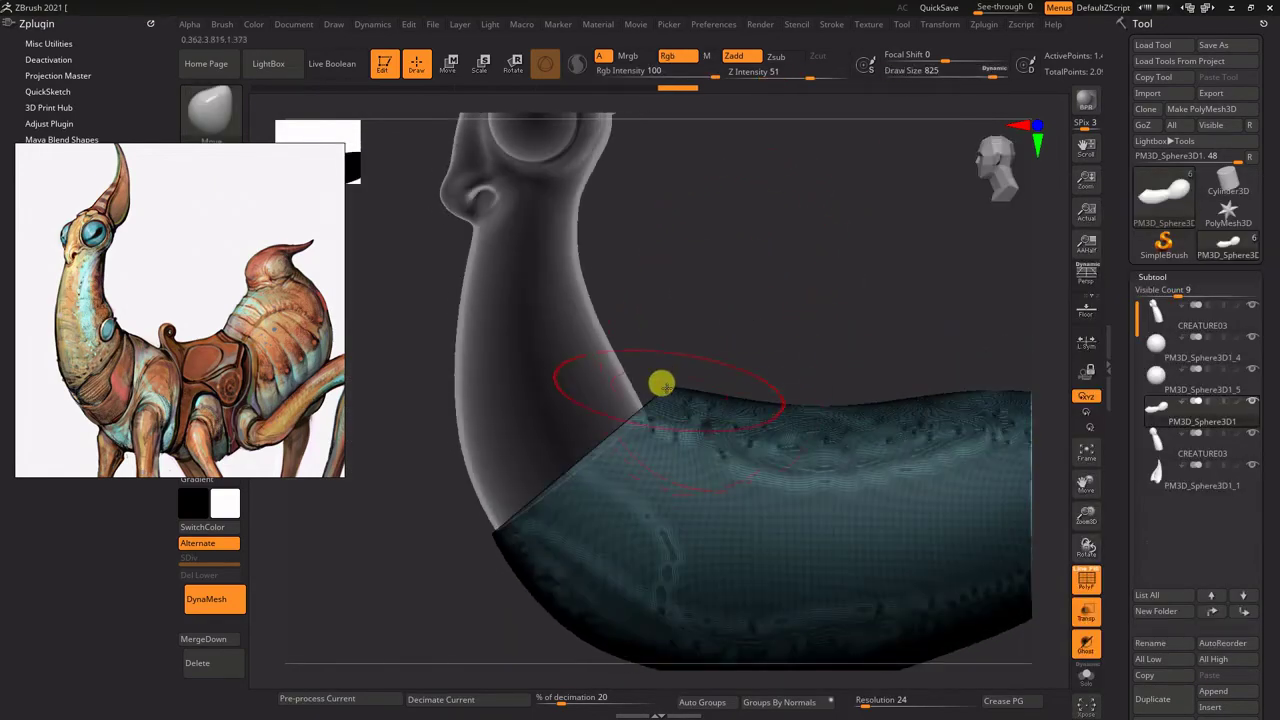
{"action": "key", "text": "b"}
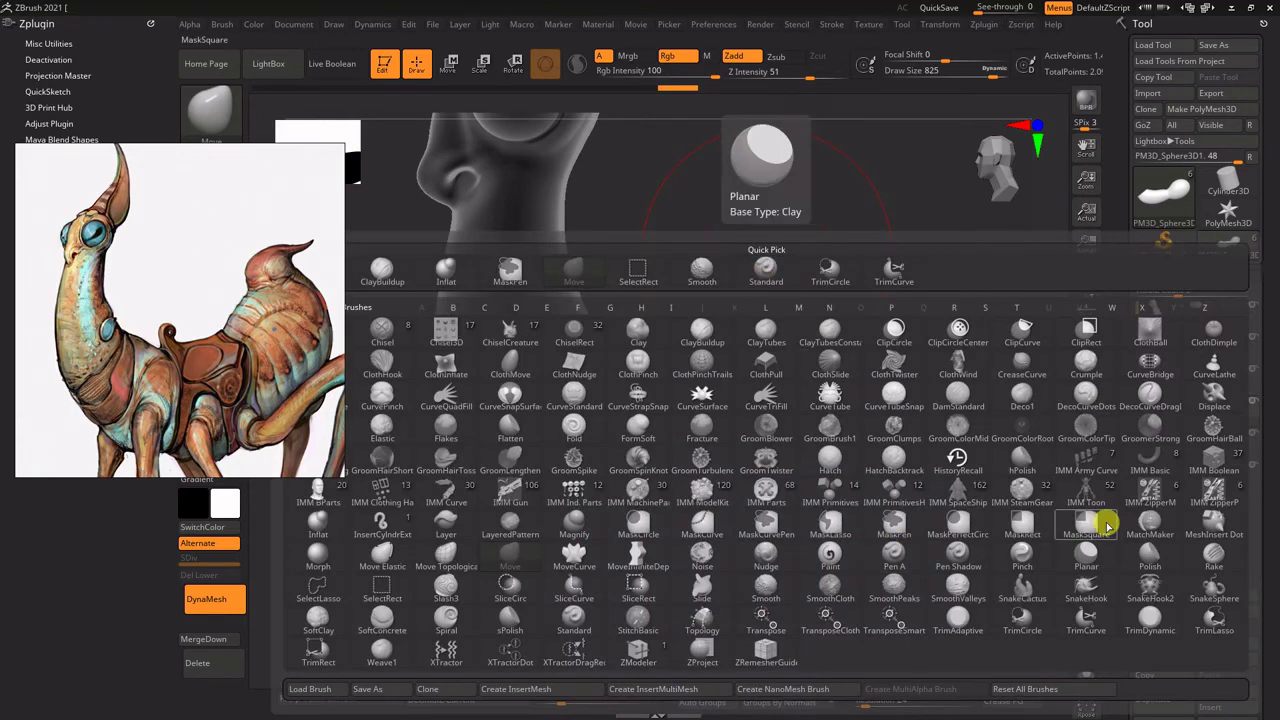
{"action": "key", "text": "s"}
{"action": "key", "text": "h"}
{"action": "key", "text": "s"}
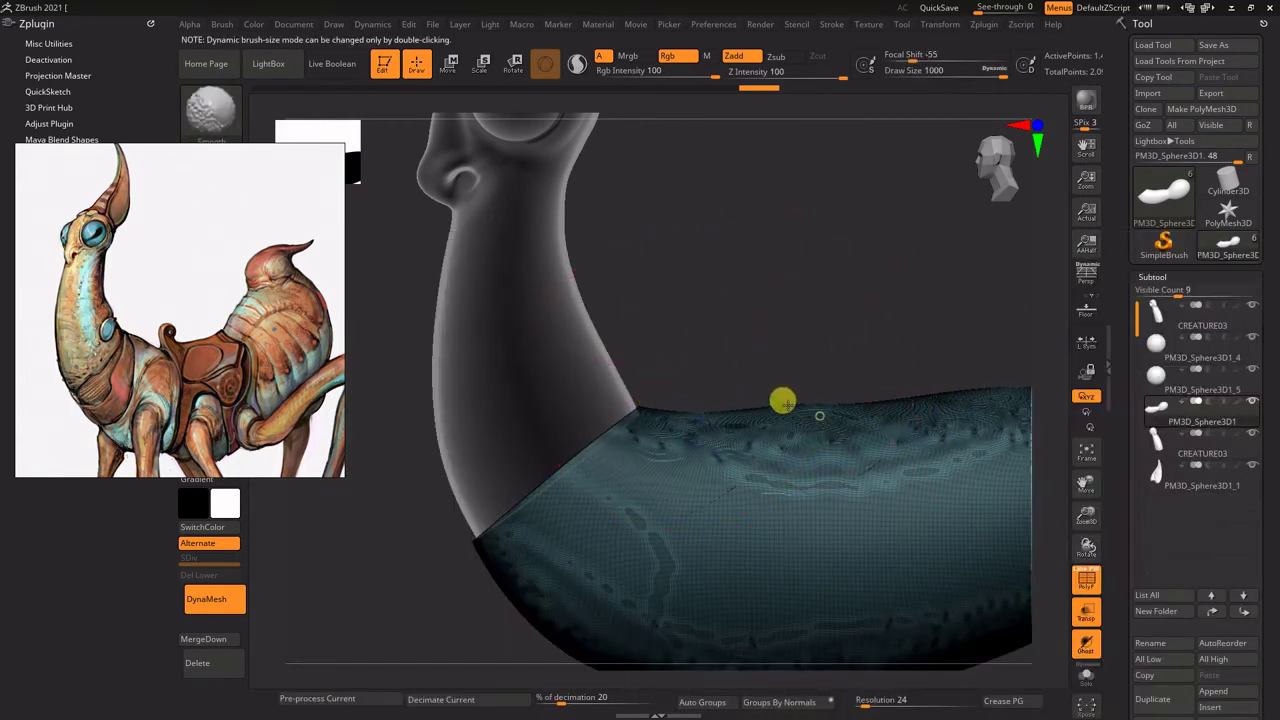
Step: DynaMesh the body into an even surface and check the neck-body joint
{"action": "mouse_move", "coordinate": [783, 402]}
{"action": "left_mouse_down"}
{"action": "mouse_move", "coordinate": [923, 289]}
{"action": "mouse_move", "coordinate": [789, 257]}
{"action": "mouse_move", "coordinate": [685, 320]}
{"action": "left_mouse_up"}
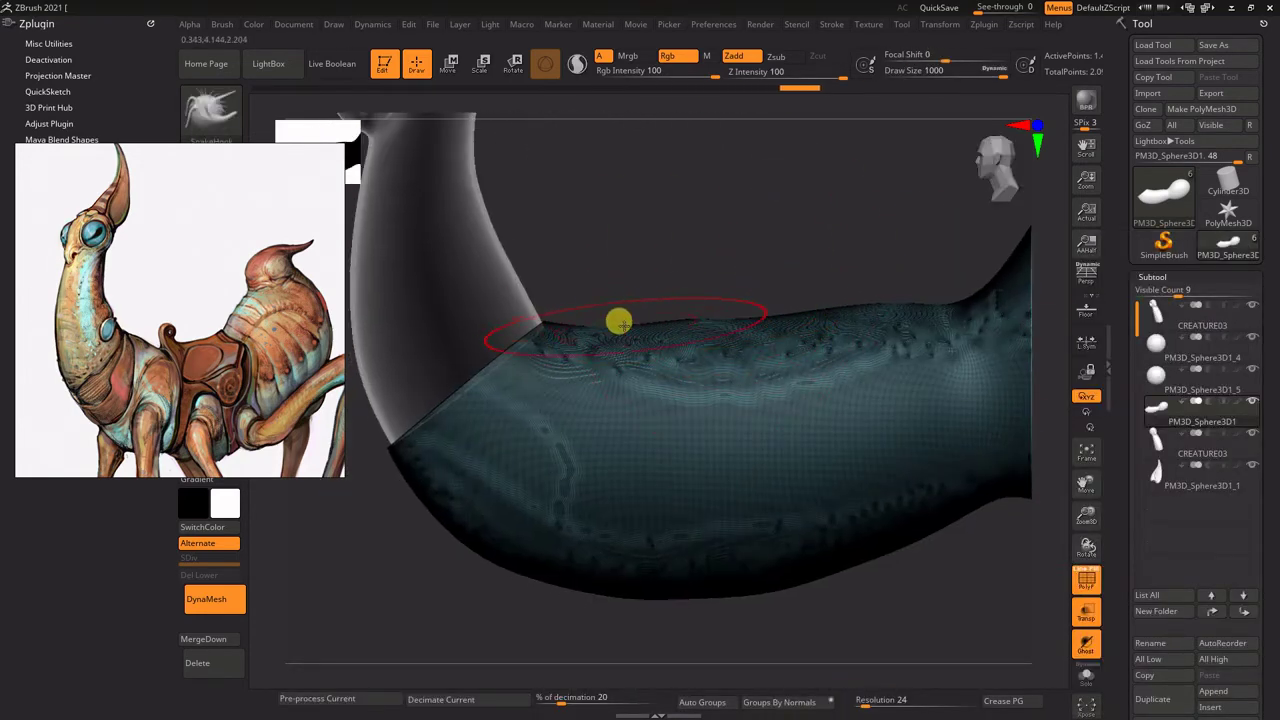
{"action": "mouse_move", "coordinate": [714, 277]}
{"action": "left_mouse_down", "text": "ctrl"}
{"action": "mouse_move", "coordinate": [790, 265]}
{"action": "mouse_move", "coordinate": [583, 480]}
{"action": "mouse_move", "coordinate": [540, 423]}
{"action": "mouse_move", "coordinate": [894, 354]}
{"action": "left_mouse_up", "text": "ctrl"}
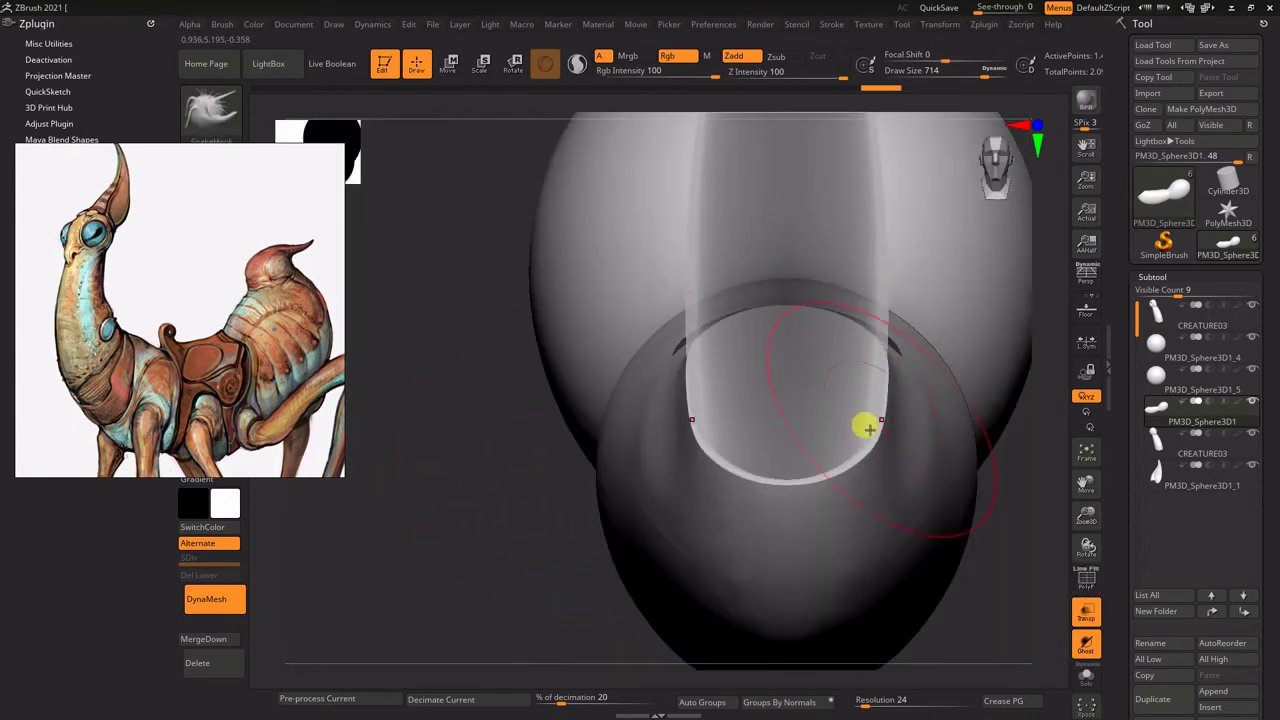
{"action": "left_click_drag", "start_coordinate": [811, 470], "coordinate": [585, 458], "text": "shift"}
{"action": "mouse_move", "coordinate": [811, 479]}
{"action": "left_mouse_down"}
{"action": "mouse_move", "coordinate": [729, 489]}
{"action": "mouse_move", "coordinate": [837, 449]}
{"action": "left_mouse_up"}
{"action": "key", "text": "s"}
{"action": "mouse_move", "coordinate": [903, 348]}
{"action": "left_mouse_down"}
{"action": "mouse_move", "coordinate": [851, 420]}
{"action": "mouse_move", "coordinate": [914, 234]}
{"action": "mouse_move", "coordinate": [509, 526]}
{"action": "mouse_move", "coordinate": [978, 376]}
{"action": "mouse_move", "coordinate": [735, 407]}
{"action": "mouse_move", "coordinate": [926, 466]}
{"action": "mouse_move", "coordinate": [689, 489]}
{"action": "mouse_move", "coordinate": [863, 289]}
{"action": "mouse_move", "coordinate": [850, 333]}
{"action": "mouse_move", "coordinate": [724, 407]}
{"action": "mouse_move", "coordinate": [903, 271]}
{"action": "left_mouse_up"}
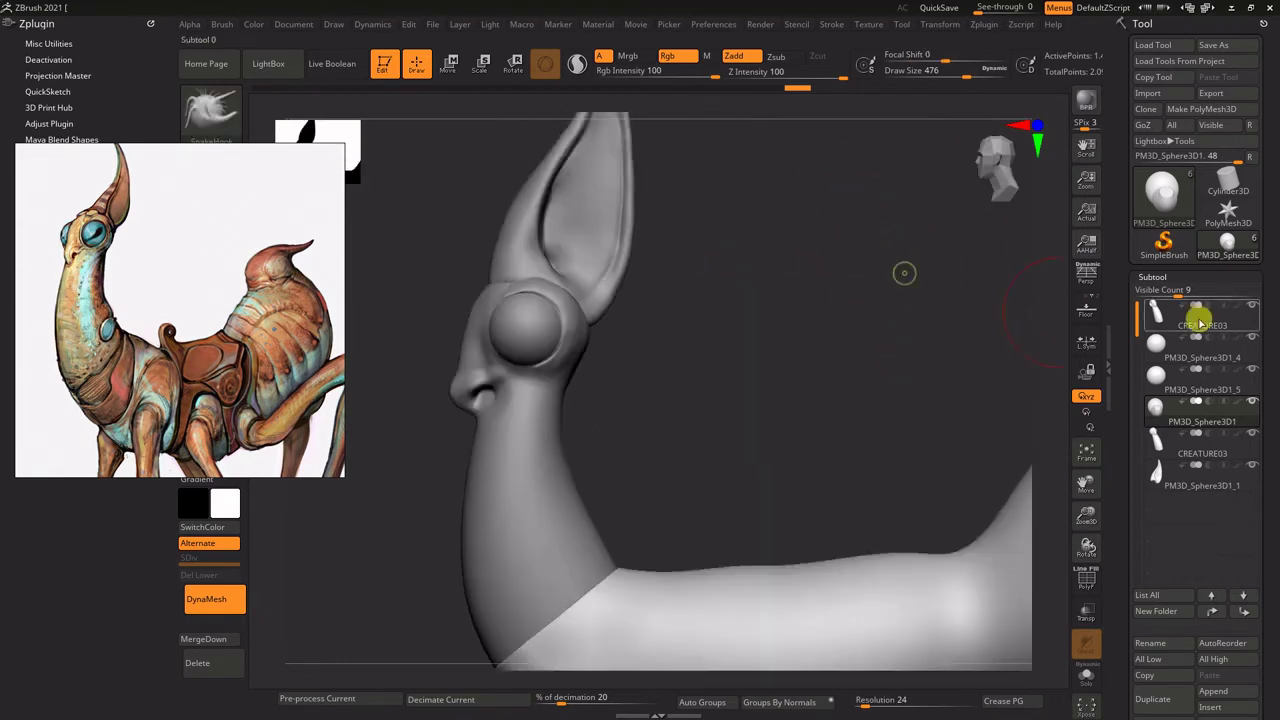
Step: Reorder the body sphere beneath CREATURE03, cancelling a premature merge
{"action": "left_click", "coordinate": [1197, 318]}
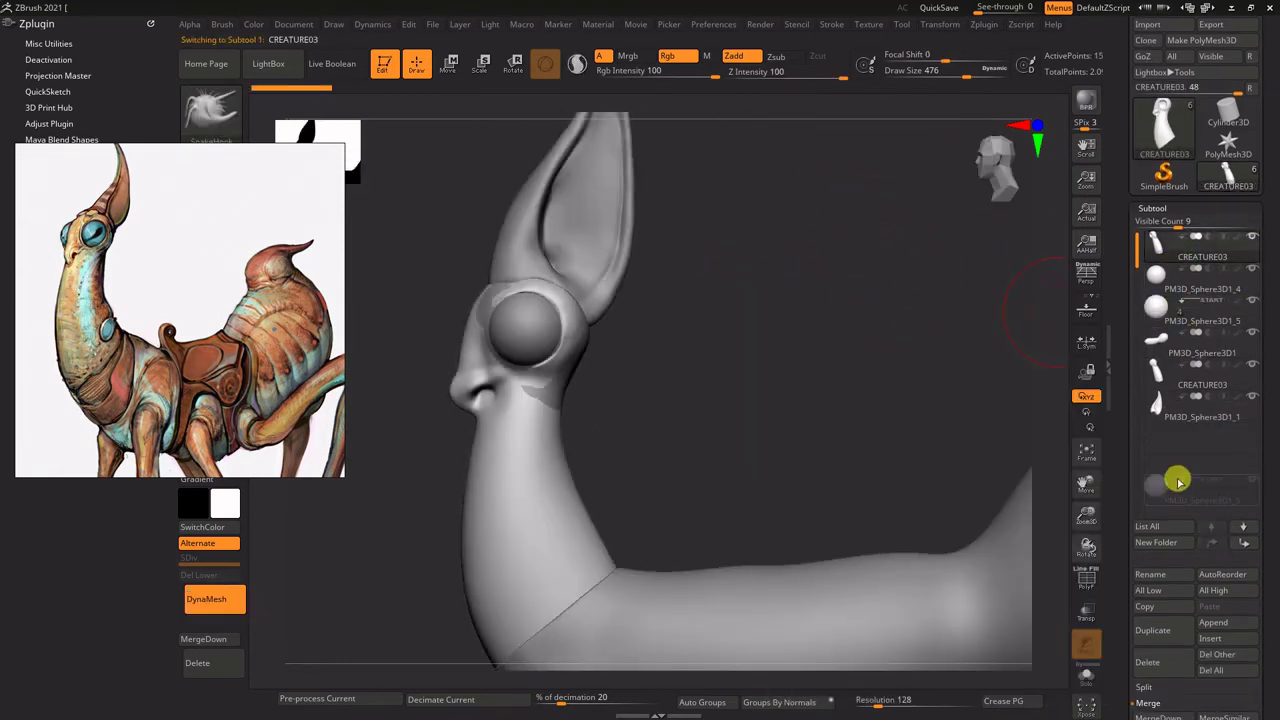
{"action": "left_click_drag", "start_coordinate": [1192, 432], "coordinate": [1197, 275]}
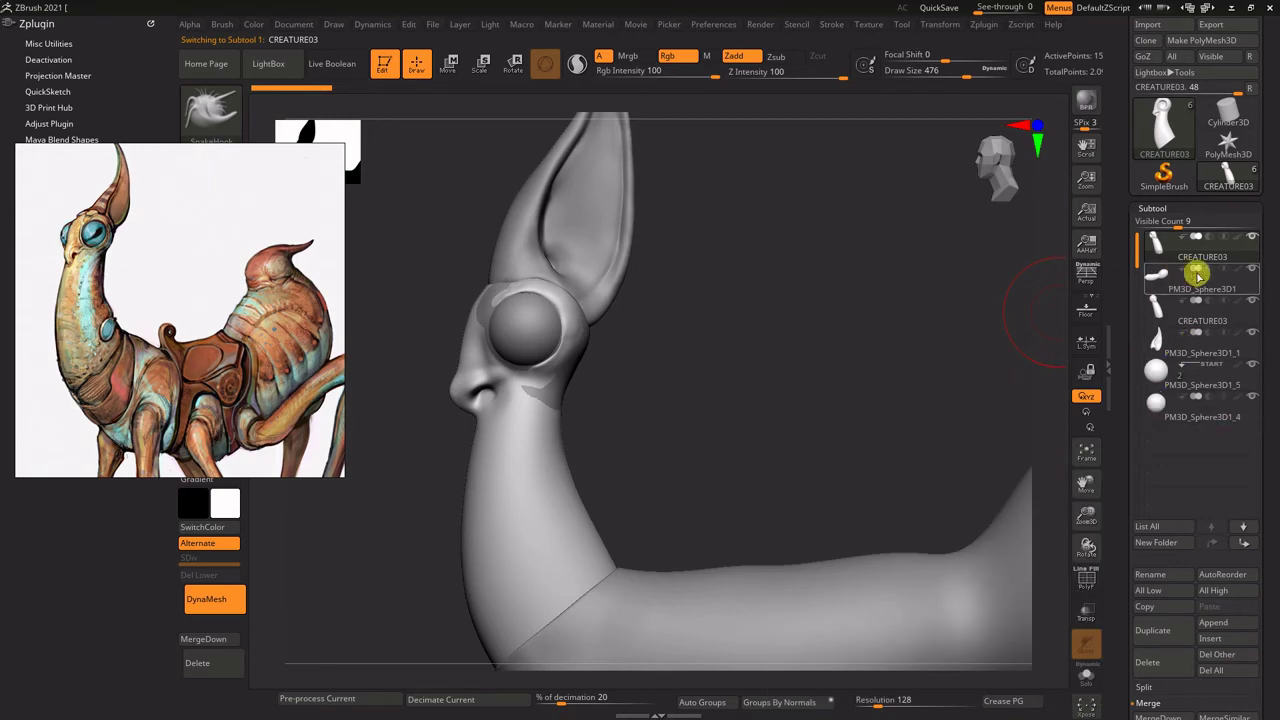
{"action": "left_click", "coordinate": [209, 641]}
{"action": "key", "text": "Escape"}
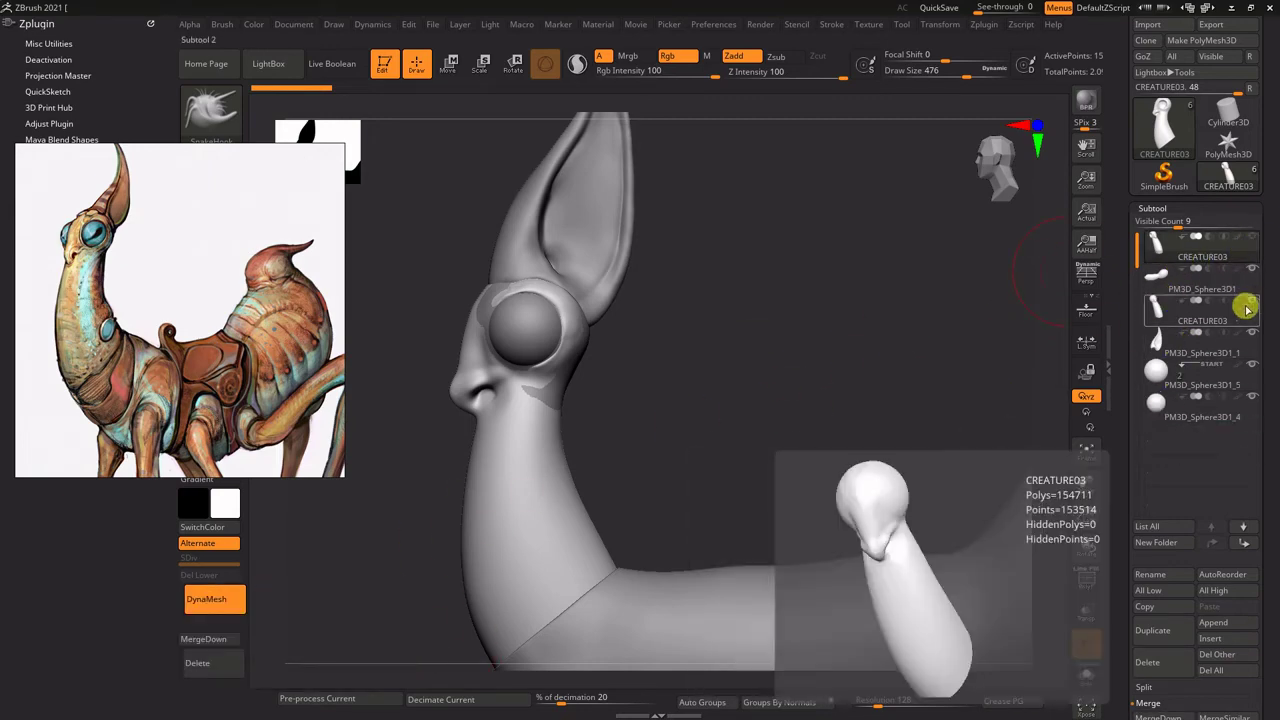
{"action": "left_click", "coordinate": [1188, 290]}
{"action": "left_click_drag", "start_coordinate": [1250, 378], "coordinate": [1230, 300]}
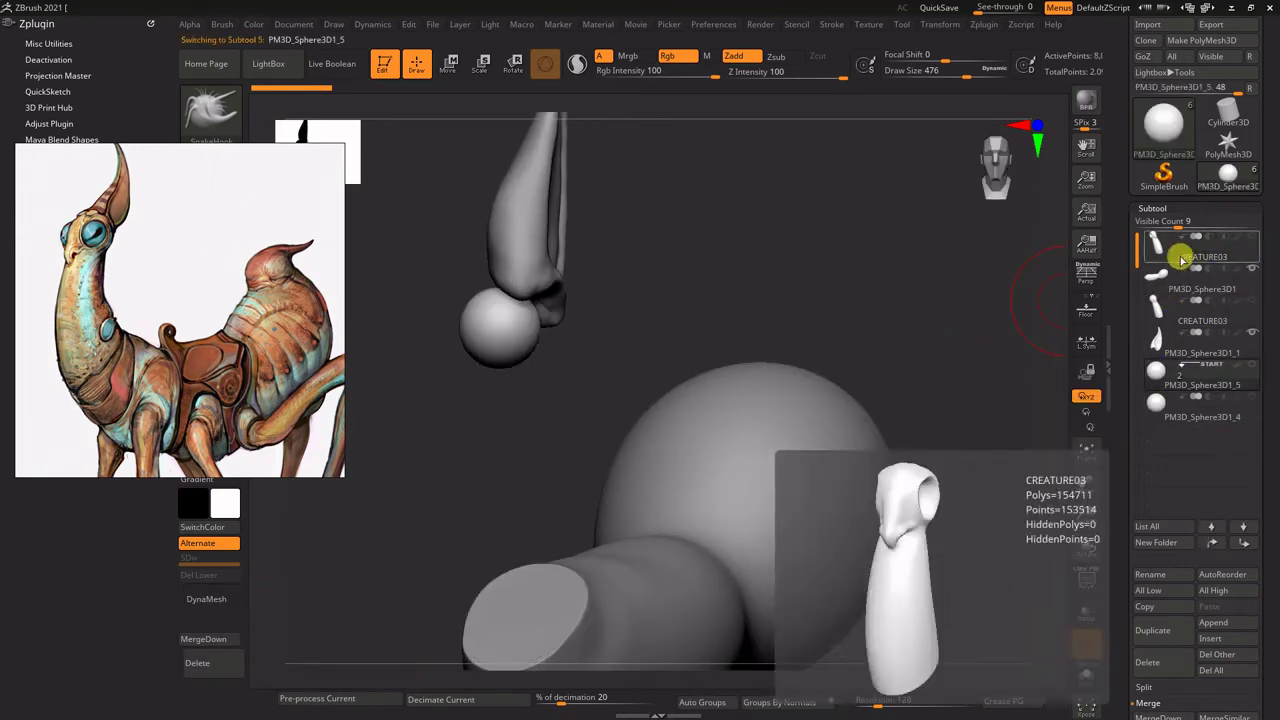
Step: Run MergeDown twice on CREATURE03, confirming OK each time
{"action": "left_click", "coordinate": [1195, 265]}
{"action": "left_click", "coordinate": [206, 639]}
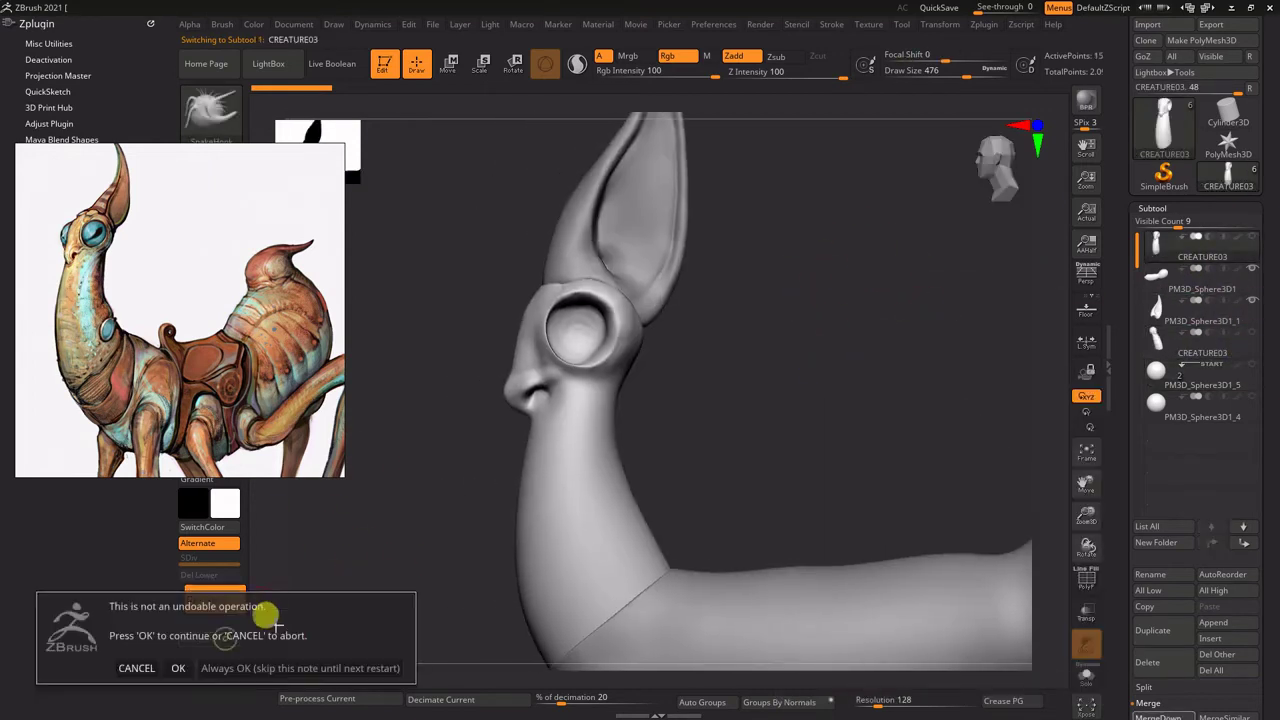
{"action": "left_click", "coordinate": [166, 668]}
{"action": "left_click", "coordinate": [206, 639]}
{"action": "left_click", "coordinate": [166, 668]}
Step: Shift the horn with the Transpose gizmo so it sits centred above the eye socket
{"action": "left_click_drag", "start_coordinate": [820, 289], "coordinate": [417, 289], "text": "shift"}
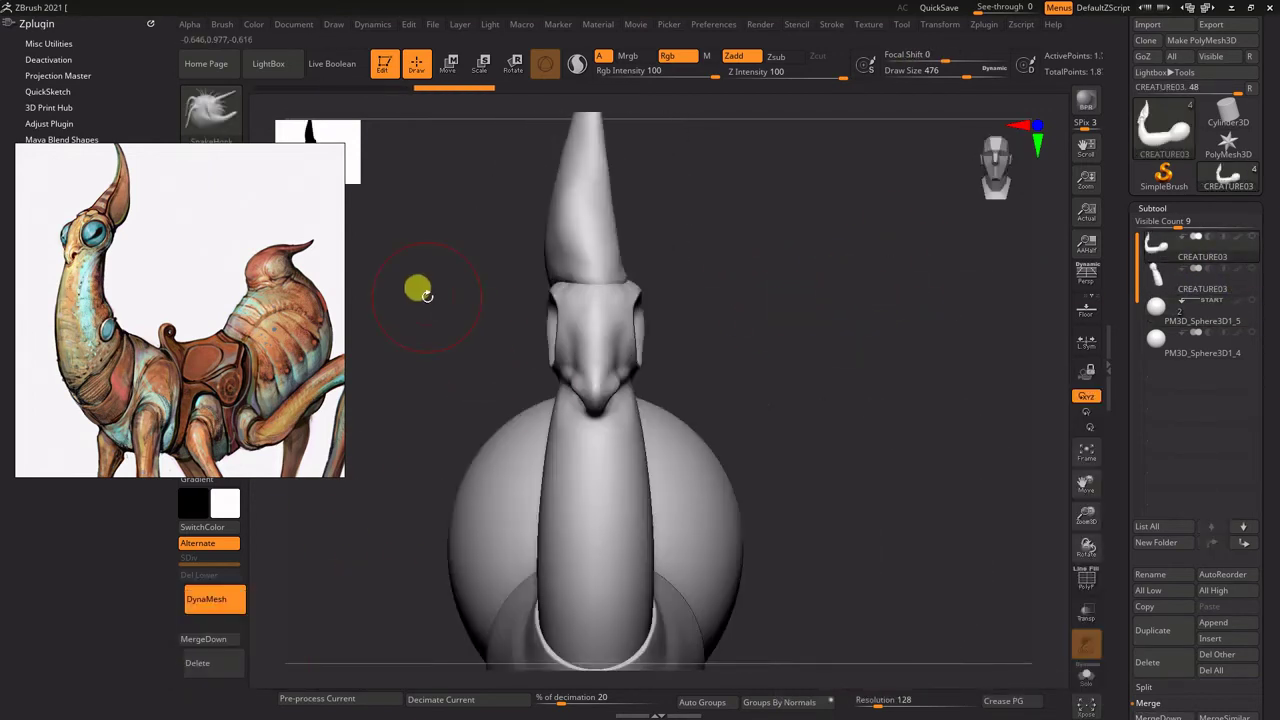
{"action": "mouse_move", "coordinate": [268, 600]}
{"action": "left_mouse_down"}
{"action": "mouse_move", "coordinate": [803, 203]}
{"action": "mouse_move", "coordinate": [806, 326]}
{"action": "left_mouse_up"}
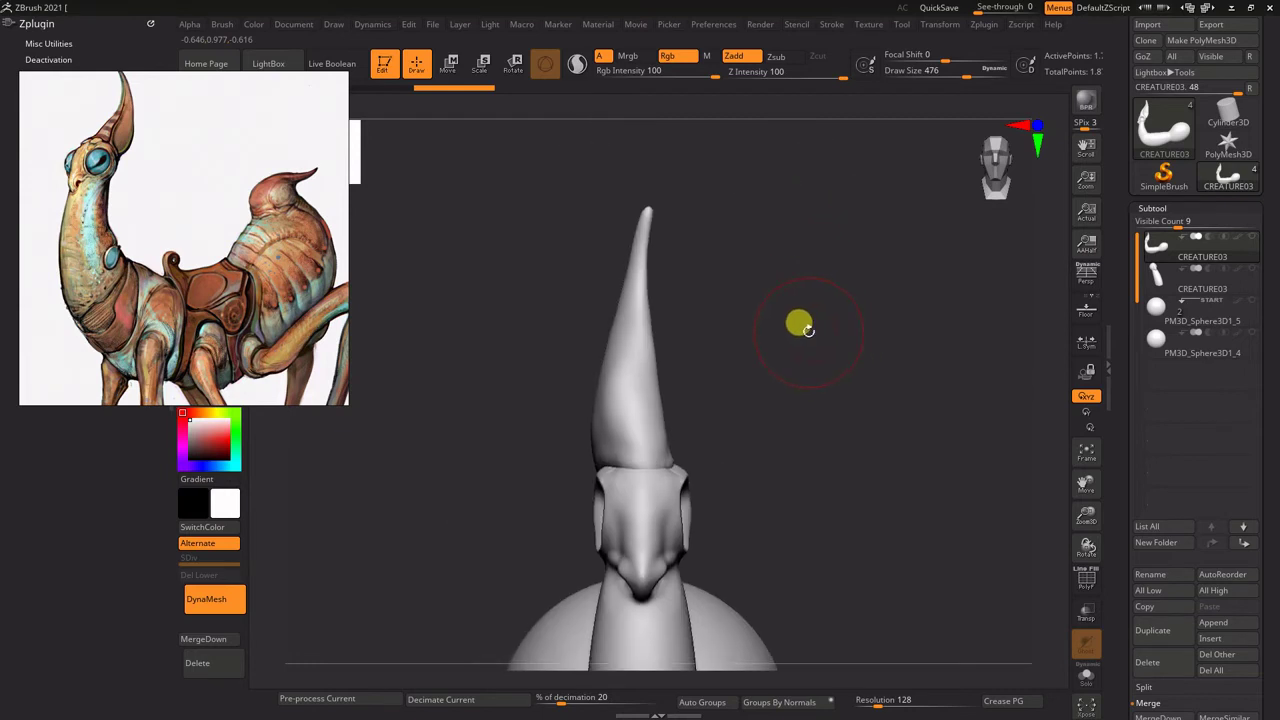
{"action": "key", "text": "shift+f"}
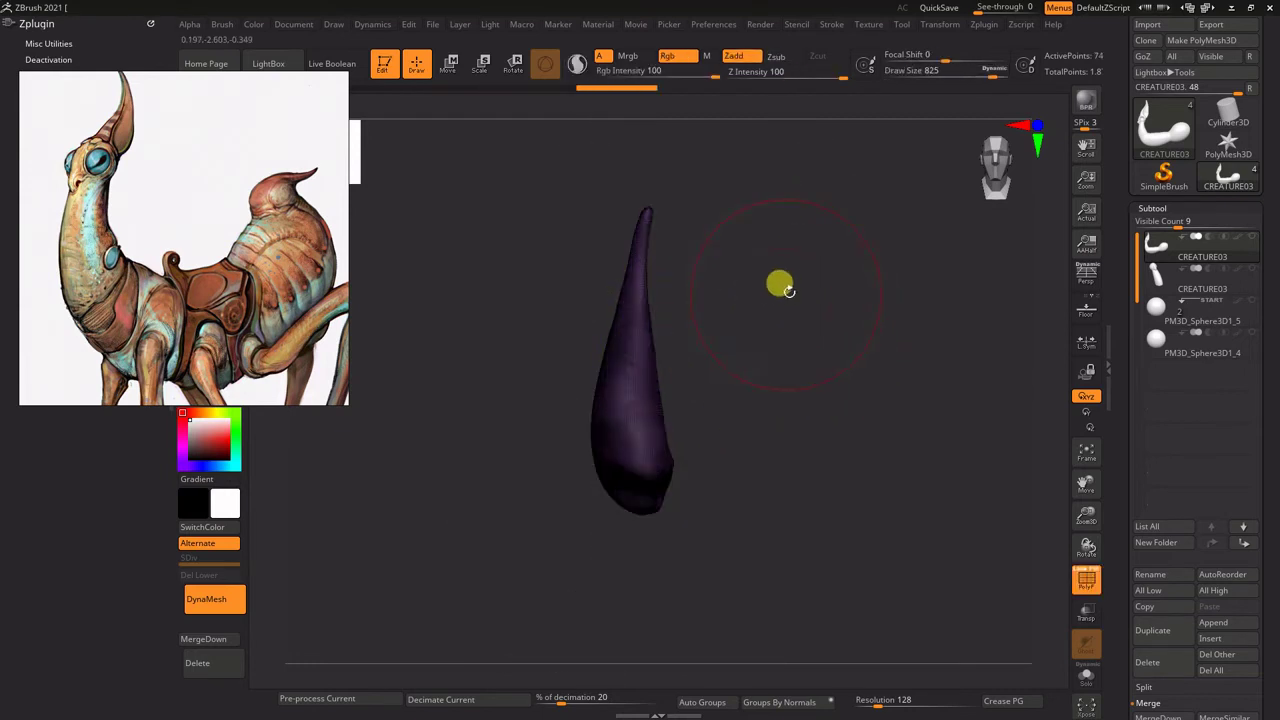
{"action": "key", "text": "w"}
{"action": "mouse_move", "coordinate": [640, 622]}
{"action": "left_mouse_down", "text": "alt"}
{"action": "mouse_move", "coordinate": [697, 494]}
{"action": "mouse_move", "coordinate": [624, 477]}
{"action": "mouse_move", "coordinate": [625, 345]}
{"action": "left_mouse_up", "text": "alt"}
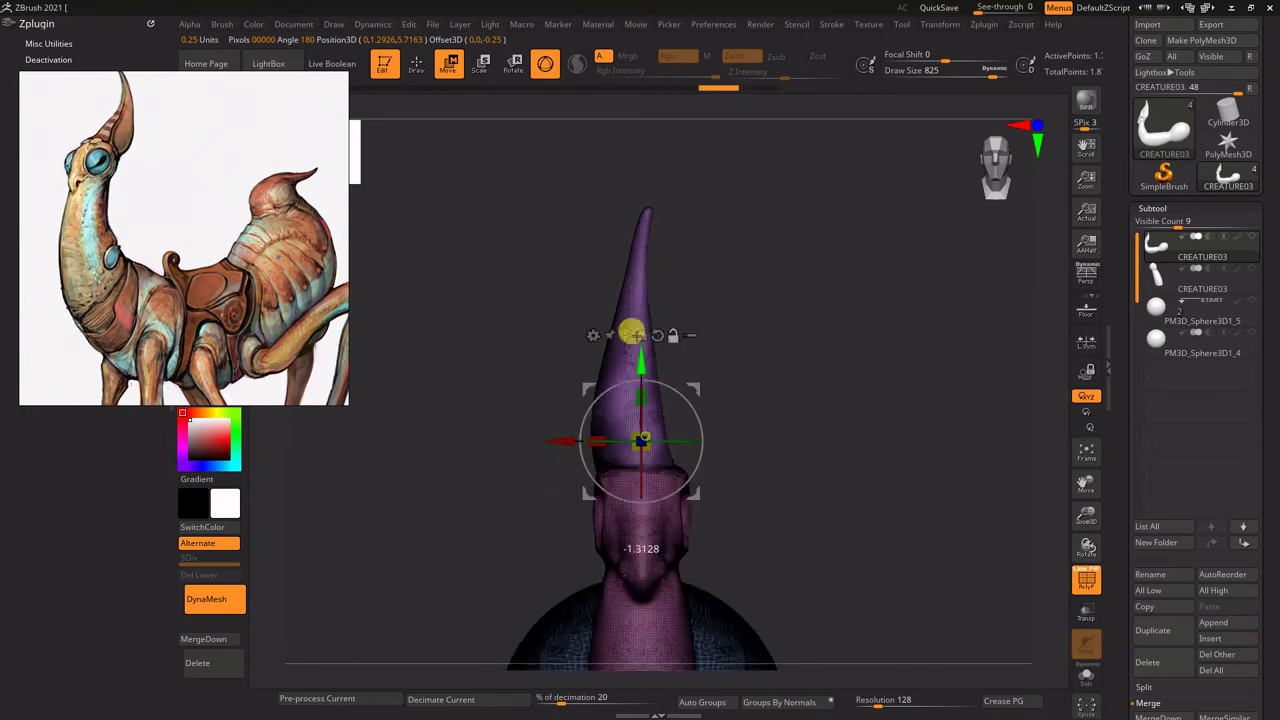
{"action": "left_click_drag", "start_coordinate": [783, 311], "coordinate": [707, 241]}
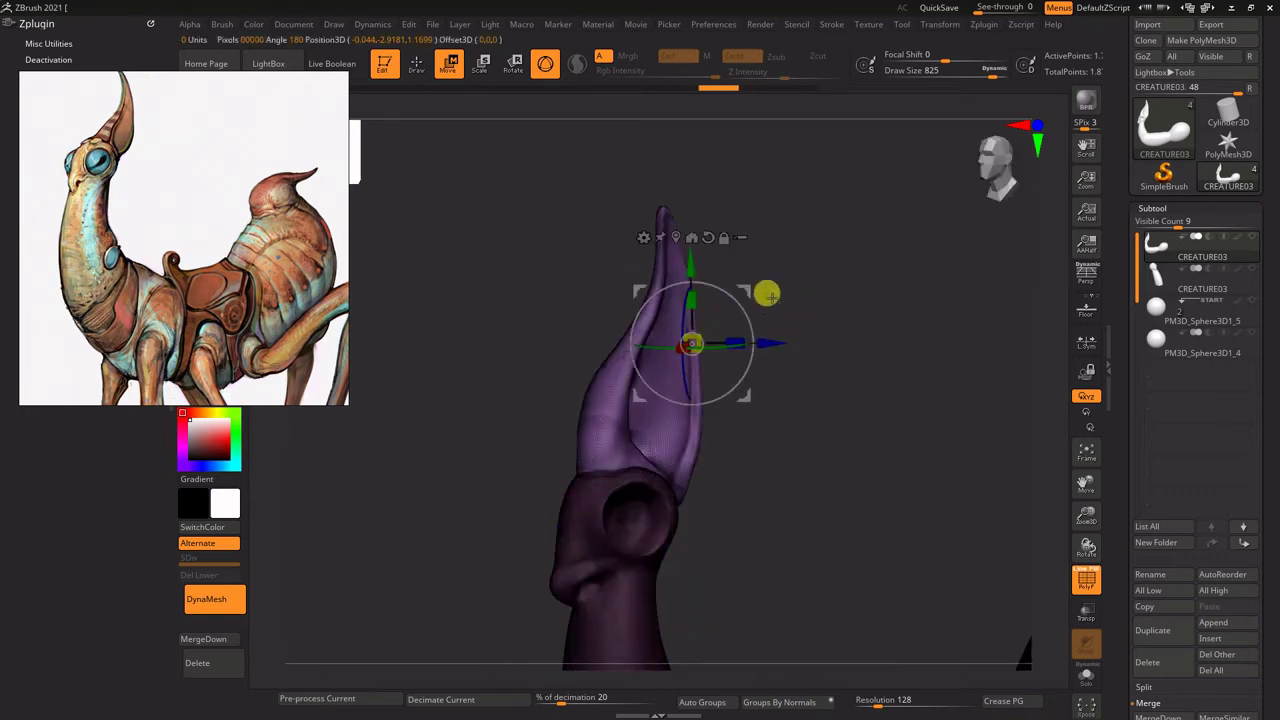
{"action": "left_click_drag", "start_coordinate": [623, 342], "coordinate": [629, 343]}
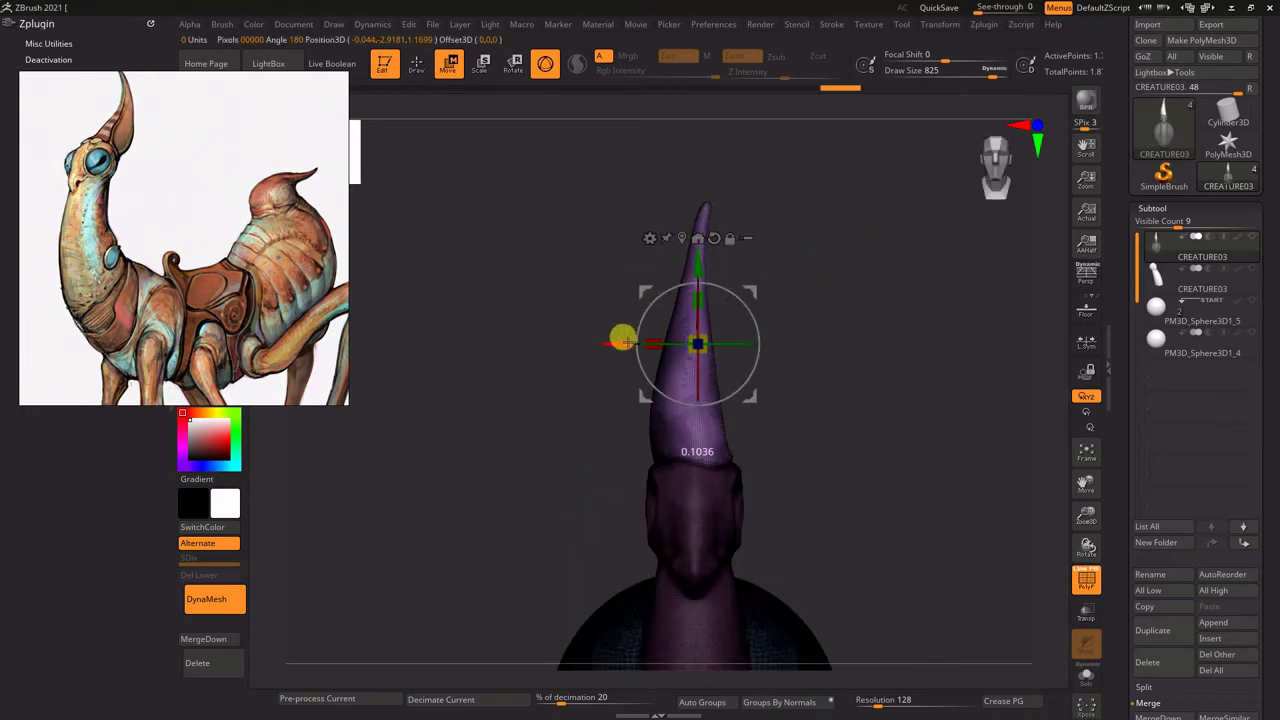
{"action": "left_click_drag", "start_coordinate": [909, 326], "coordinate": [587, 375]}
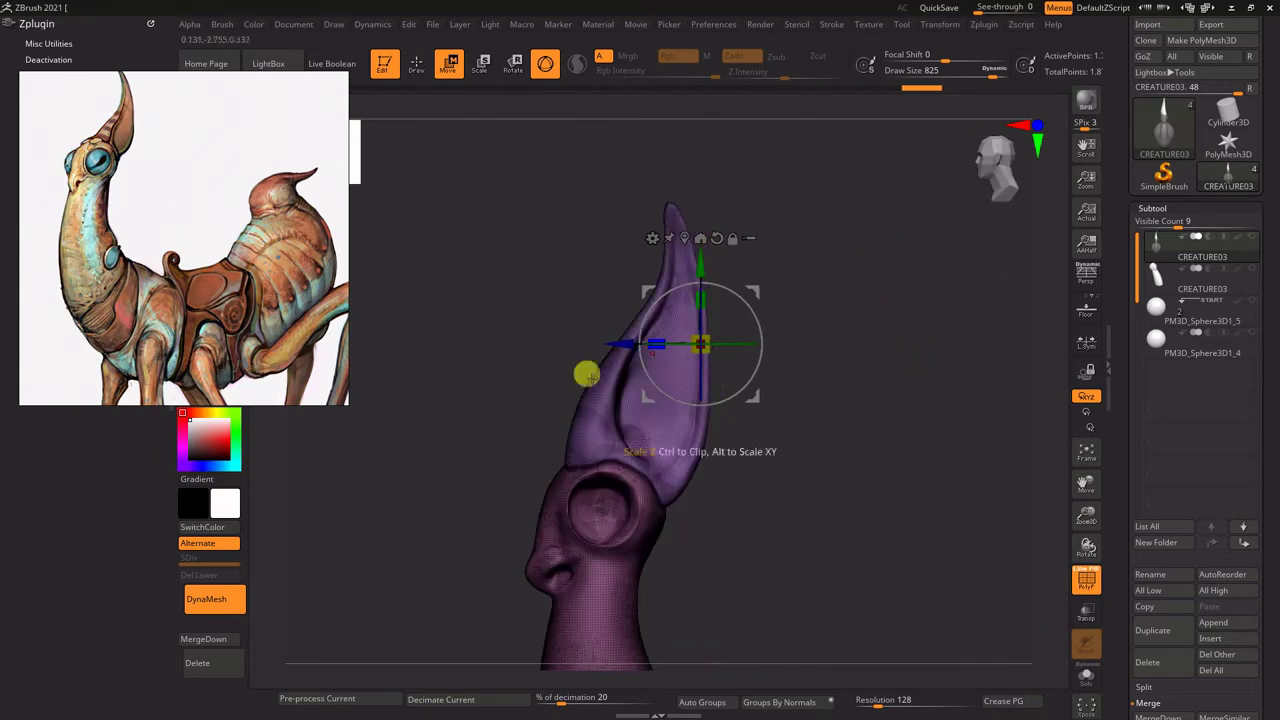
{"action": "mouse_move", "coordinate": [846, 397]}
{"action": "left_mouse_down", "text": "alt"}
{"action": "mouse_move", "coordinate": [871, 357]}
{"action": "mouse_move", "coordinate": [849, 423]}
{"action": "mouse_move", "coordinate": [874, 300]}
{"action": "mouse_move", "coordinate": [909, 414]}
{"action": "mouse_move", "coordinate": [929, 280]}
{"action": "mouse_move", "coordinate": [880, 374]}
{"action": "left_mouse_up", "text": "alt"}
{"action": "key", "text": "q"}
{"action": "mouse_move", "coordinate": [897, 330]}
{"action": "left_mouse_down", "text": "alt"}
{"action": "mouse_move", "coordinate": [946, 371]}
{"action": "mouse_move", "coordinate": [997, 300]}
{"action": "left_mouse_up", "text": "alt"}
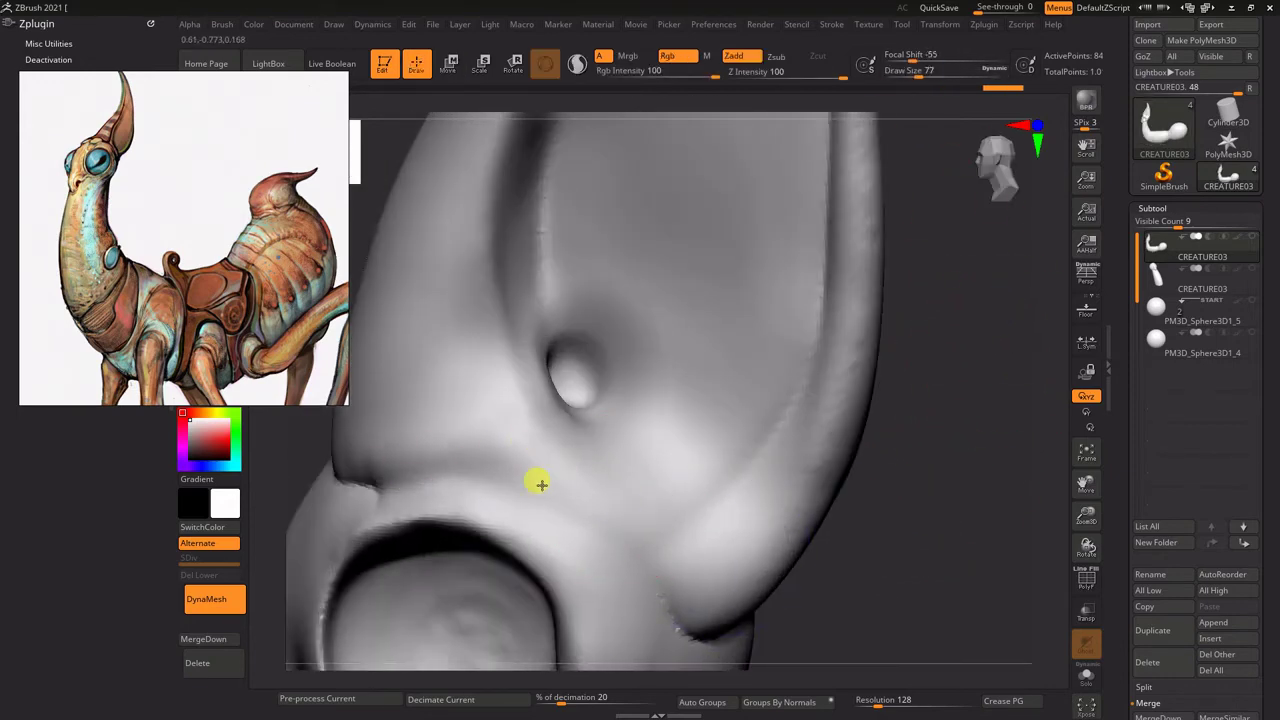
Step: Make the CREATURE03 creature mesh active and orbit until the ear is visible
{"action": "left_click", "coordinate": [1249, 294]}
{"action": "left_click", "coordinate": [1249, 251]}
{"action": "mouse_move", "coordinate": [894, 354]}
{"action": "left_mouse_down"}
{"action": "mouse_move", "coordinate": [730, 555]}
{"action": "mouse_move", "coordinate": [526, 371]}
{"action": "mouse_move", "coordinate": [500, 437]}
{"action": "mouse_move", "coordinate": [630, 440]}
{"action": "left_mouse_up"}
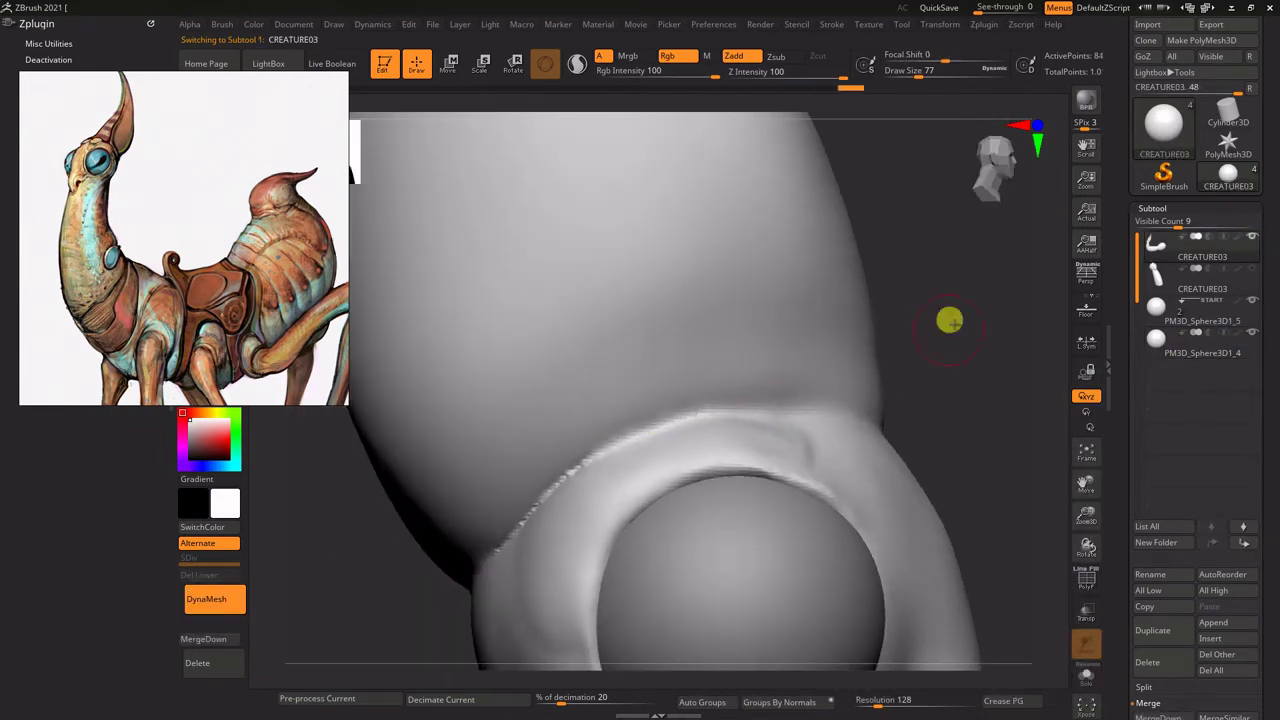
{"action": "left_click_drag", "start_coordinate": [950, 320], "coordinate": [616, 485]}
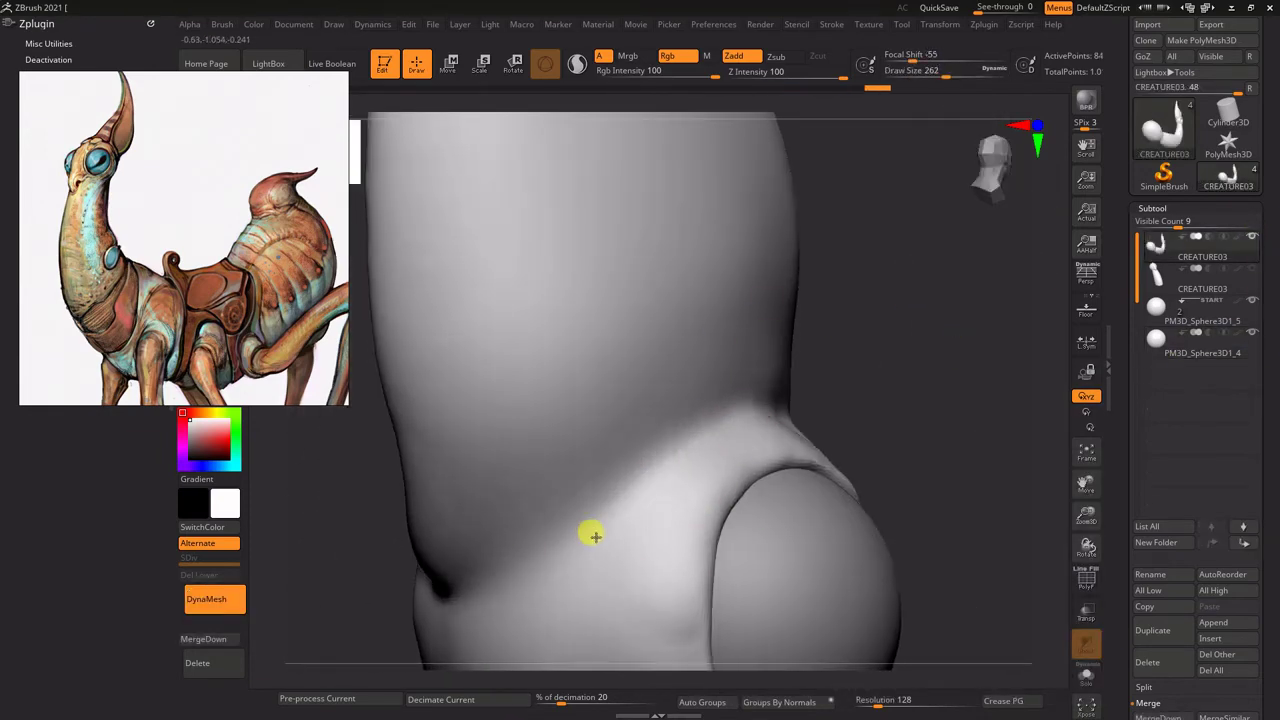
{"action": "mouse_move", "coordinate": [592, 535]}
{"action": "left_mouse_down"}
{"action": "mouse_move", "coordinate": [829, 340]}
{"action": "mouse_move", "coordinate": [748, 377]}
{"action": "left_mouse_up"}
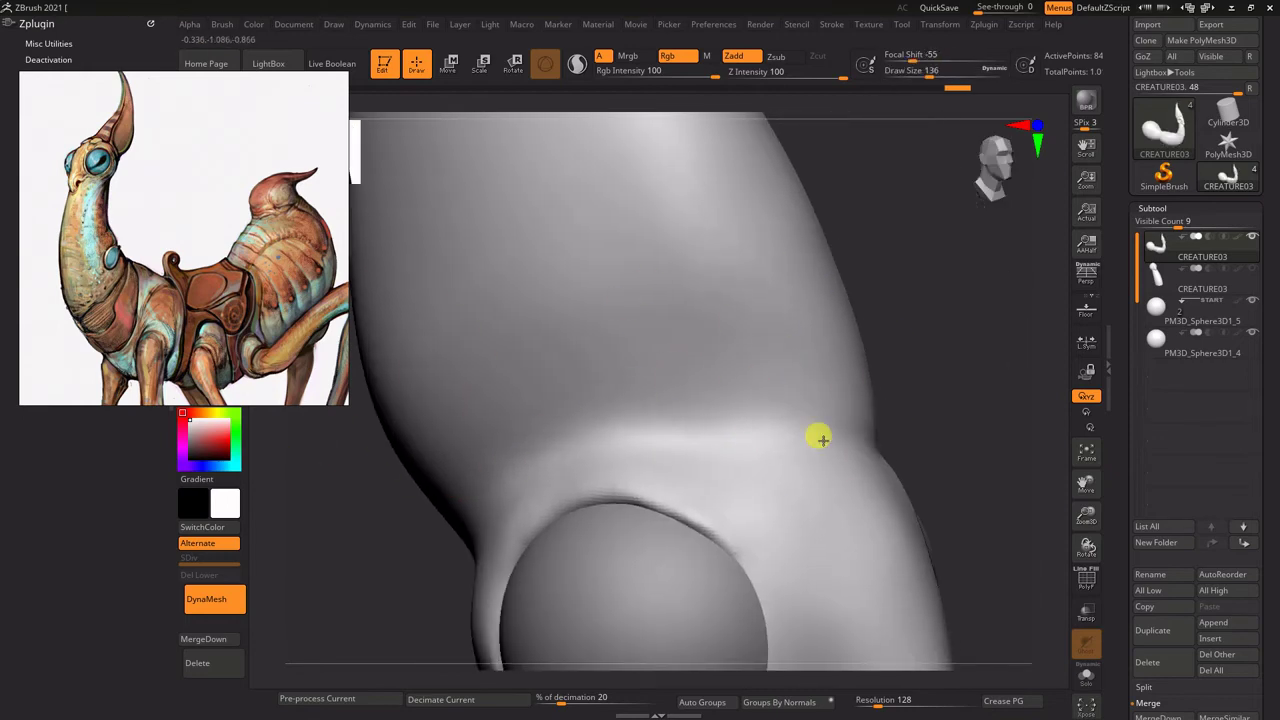
{"action": "left_click_drag", "start_coordinate": [820, 438], "coordinate": [779, 270]}
{"action": "mouse_move", "coordinate": [575, 457]}
{"action": "left_mouse_down"}
{"action": "mouse_move", "coordinate": [866, 266]}
{"action": "mouse_move", "coordinate": [917, 297]}
{"action": "mouse_move", "coordinate": [574, 457]}
{"action": "mouse_move", "coordinate": [965, 334]}
{"action": "mouse_move", "coordinate": [925, 423]}
{"action": "left_mouse_up"}
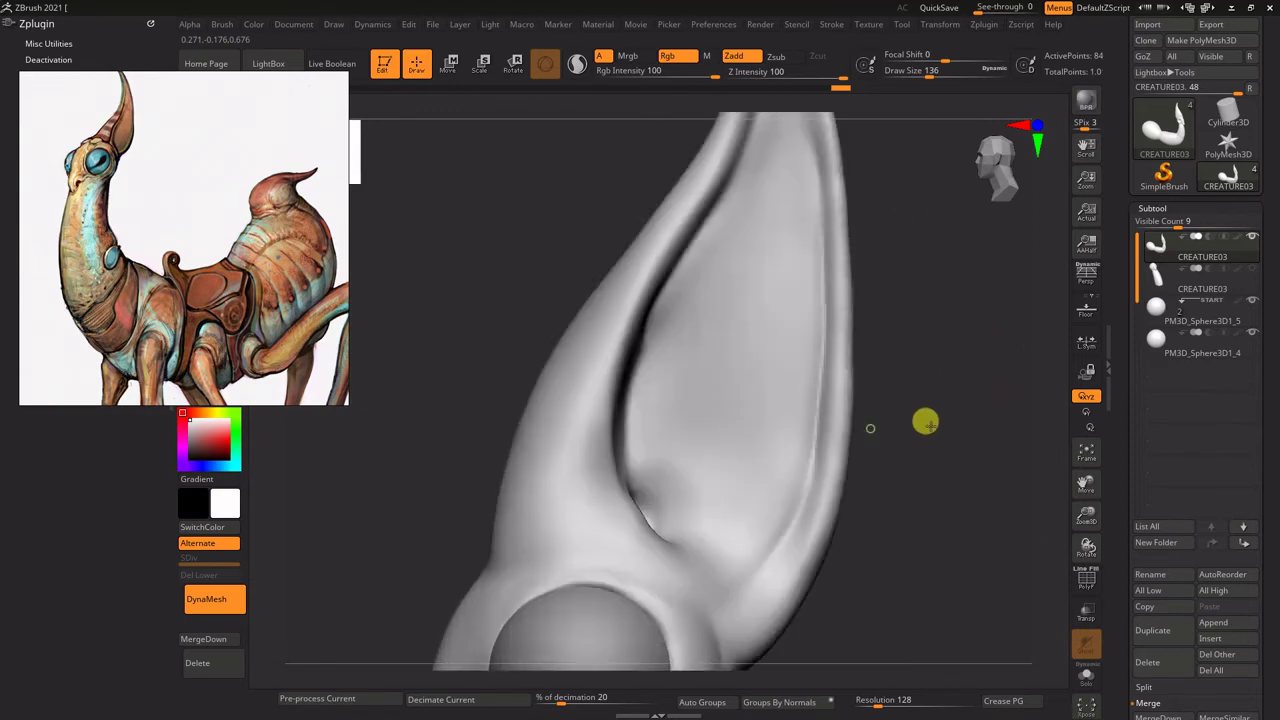
Step: Pick a new sculpting brush and raise its Draw Size
{"action": "key", "text": "b"}
{"action": "left_click", "coordinate": [600, 266]}
{"action": "key", "text": "s"}
{"action": "mouse_move", "coordinate": [886, 334]}
{"action": "left_mouse_down"}
{"action": "mouse_move", "coordinate": [912, 350]}
{"action": "mouse_move", "coordinate": [694, 477]}
{"action": "mouse_move", "coordinate": [780, 480]}
{"action": "mouse_move", "coordinate": [669, 477]}
{"action": "mouse_move", "coordinate": [853, 428]}
{"action": "mouse_move", "coordinate": [860, 330]}
{"action": "left_mouse_up"}
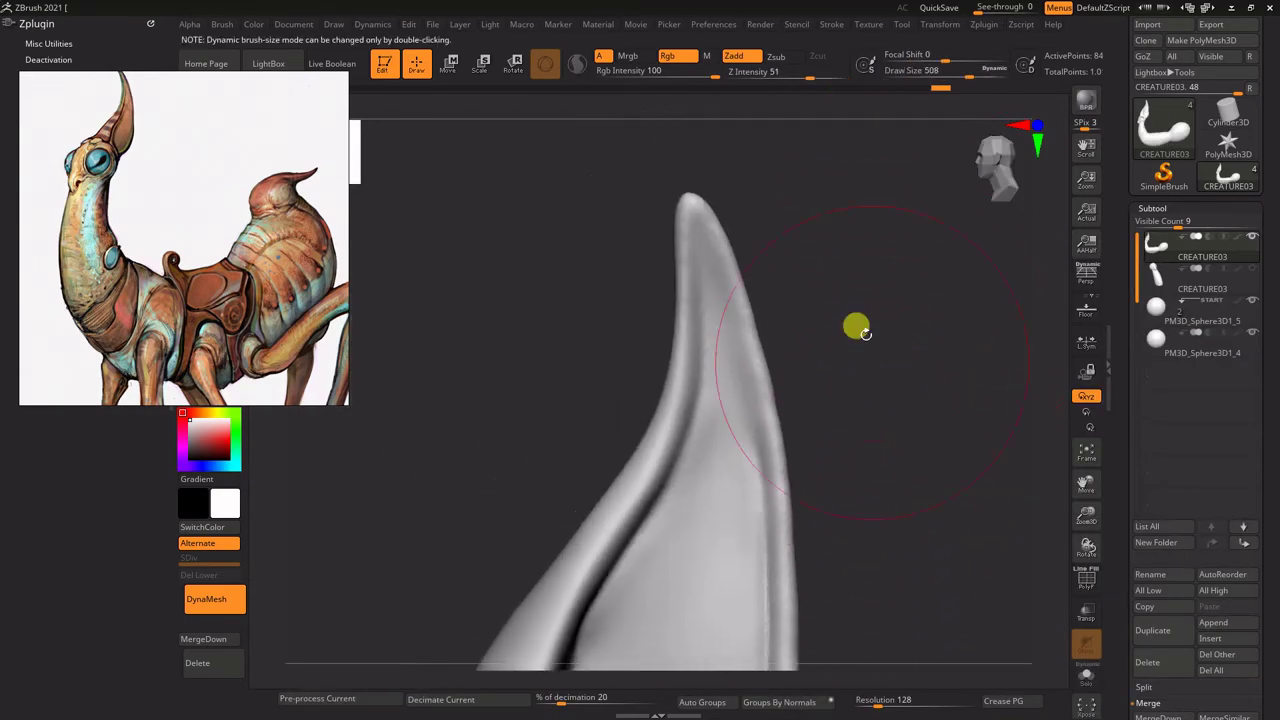
{"action": "mouse_move", "coordinate": [815, 411]}
{"action": "left_mouse_down"}
{"action": "mouse_move", "coordinate": [749, 429]}
{"action": "mouse_move", "coordinate": [814, 300]}
{"action": "mouse_move", "coordinate": [700, 406]}
{"action": "mouse_move", "coordinate": [866, 337]}
{"action": "left_mouse_up"}
Step: Select the Layer brush and shrink it for fine detail on the ear tip
{"action": "key", "text": "b"}
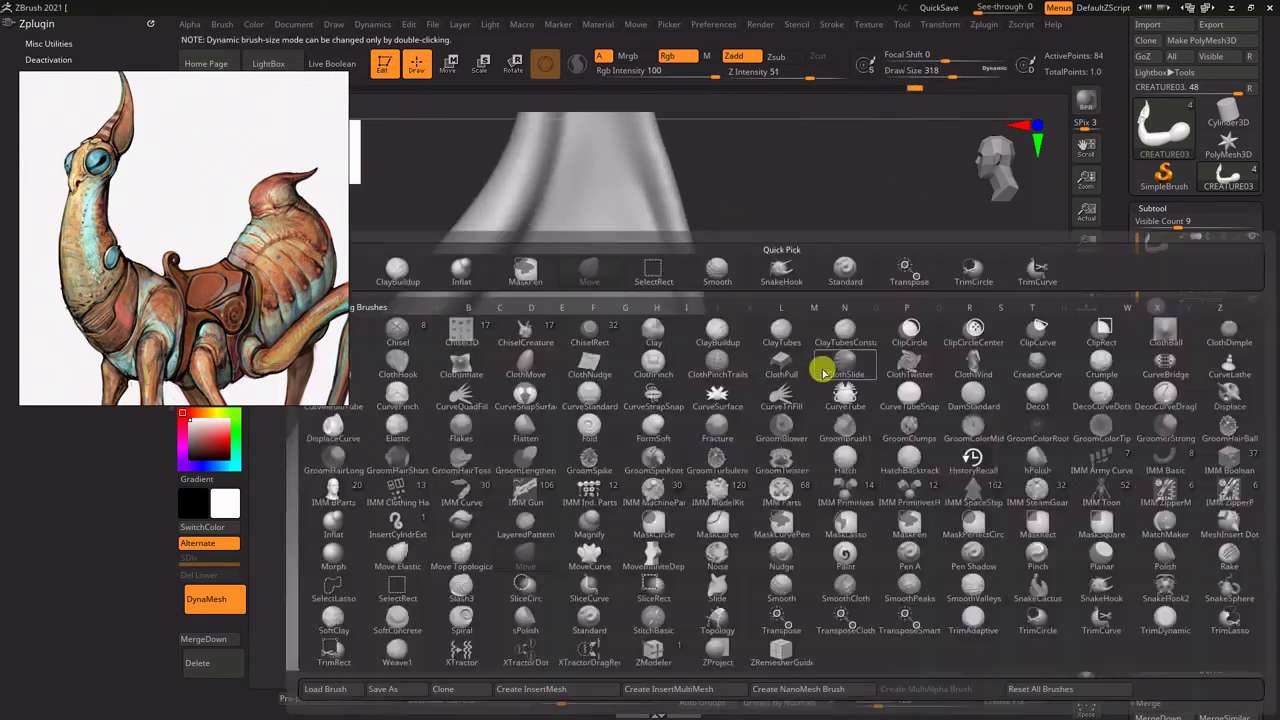
{"action": "key", "text": "l"}
{"action": "left_click", "coordinate": [523, 517]}
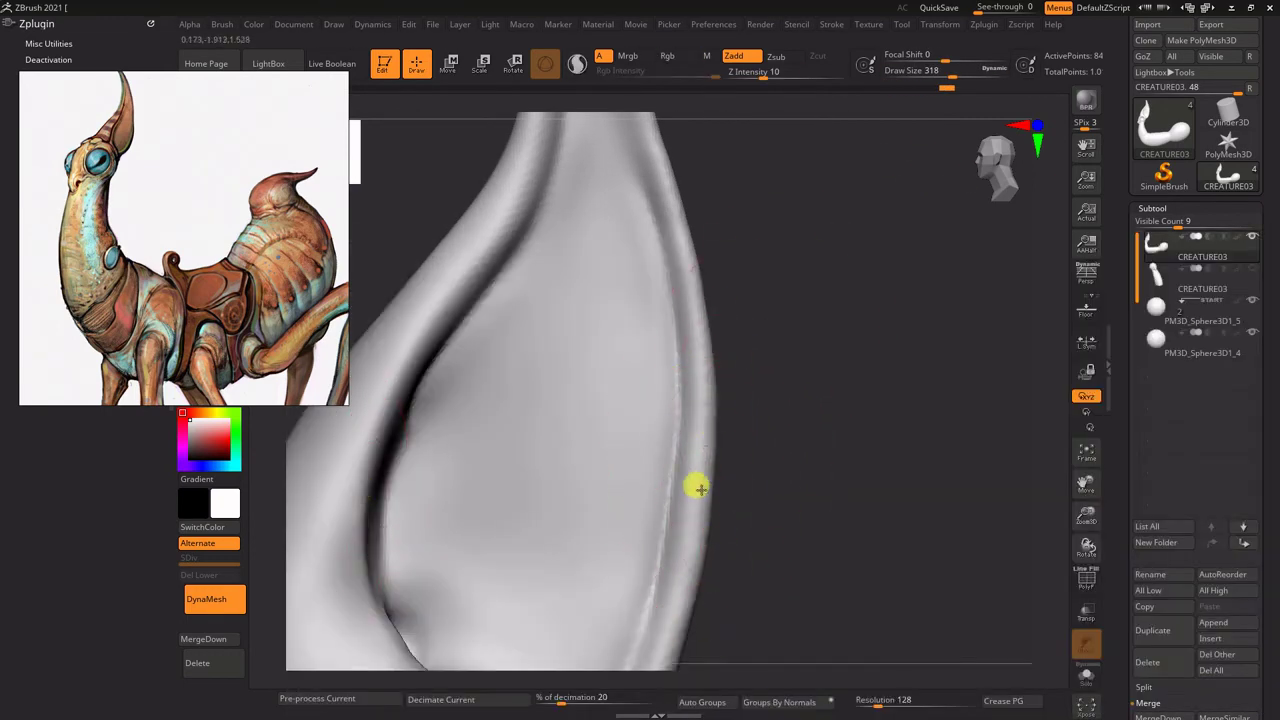
{"action": "mouse_move", "coordinate": [698, 488]}
{"action": "left_mouse_down"}
{"action": "mouse_move", "coordinate": [660, 334]}
{"action": "mouse_move", "coordinate": [731, 354]}
{"action": "mouse_move", "coordinate": [729, 129]}
{"action": "mouse_move", "coordinate": [851, 120]}
{"action": "mouse_move", "coordinate": [991, 171]}
{"action": "mouse_move", "coordinate": [954, 354]}
{"action": "mouse_move", "coordinate": [680, 434]}
{"action": "mouse_move", "coordinate": [884, 252]}
{"action": "mouse_move", "coordinate": [894, 257]}
{"action": "mouse_move", "coordinate": [695, 412]}
{"action": "left_mouse_up"}
{"action": "key", "text": "s"}
{"action": "key", "text": "s"}
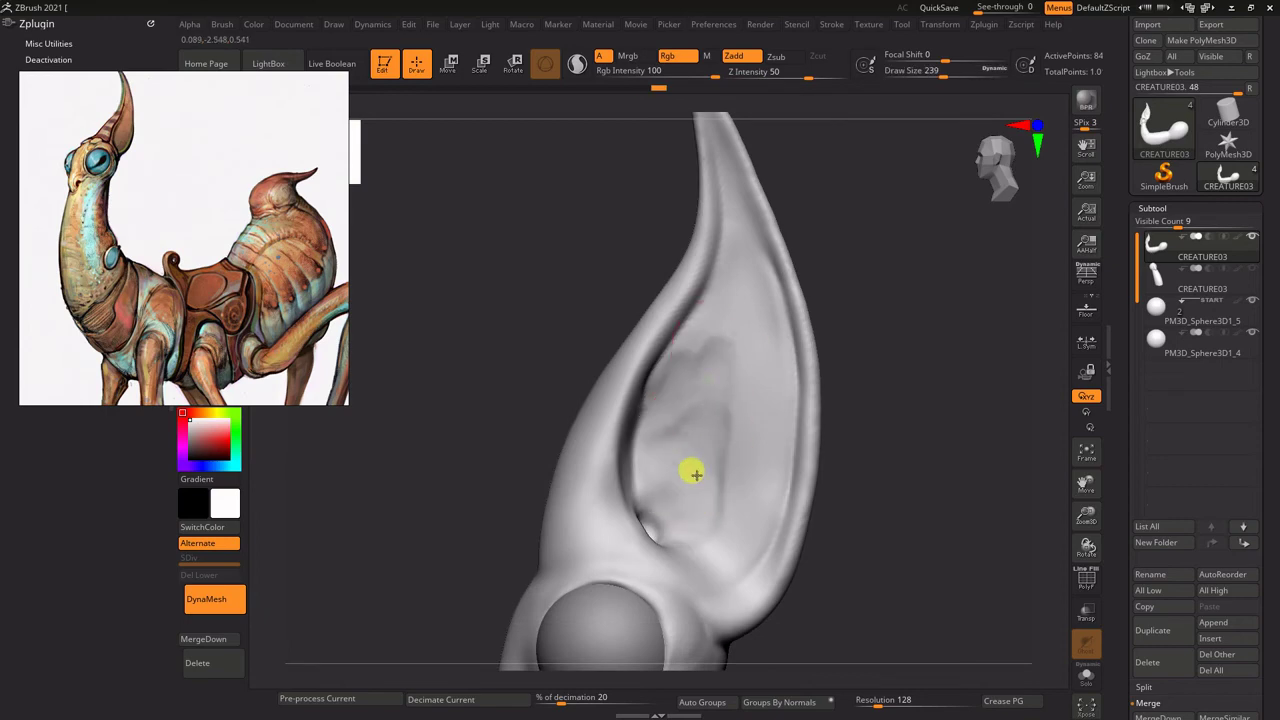
{"action": "mouse_move", "coordinate": [678, 545]}
{"action": "left_mouse_down"}
{"action": "mouse_move", "coordinate": [691, 474]}
{"action": "mouse_move", "coordinate": [791, 383]}
{"action": "mouse_move", "coordinate": [877, 371]}
{"action": "mouse_move", "coordinate": [640, 702]}
{"action": "mouse_move", "coordinate": [616, 565]}
{"action": "left_mouse_up"}
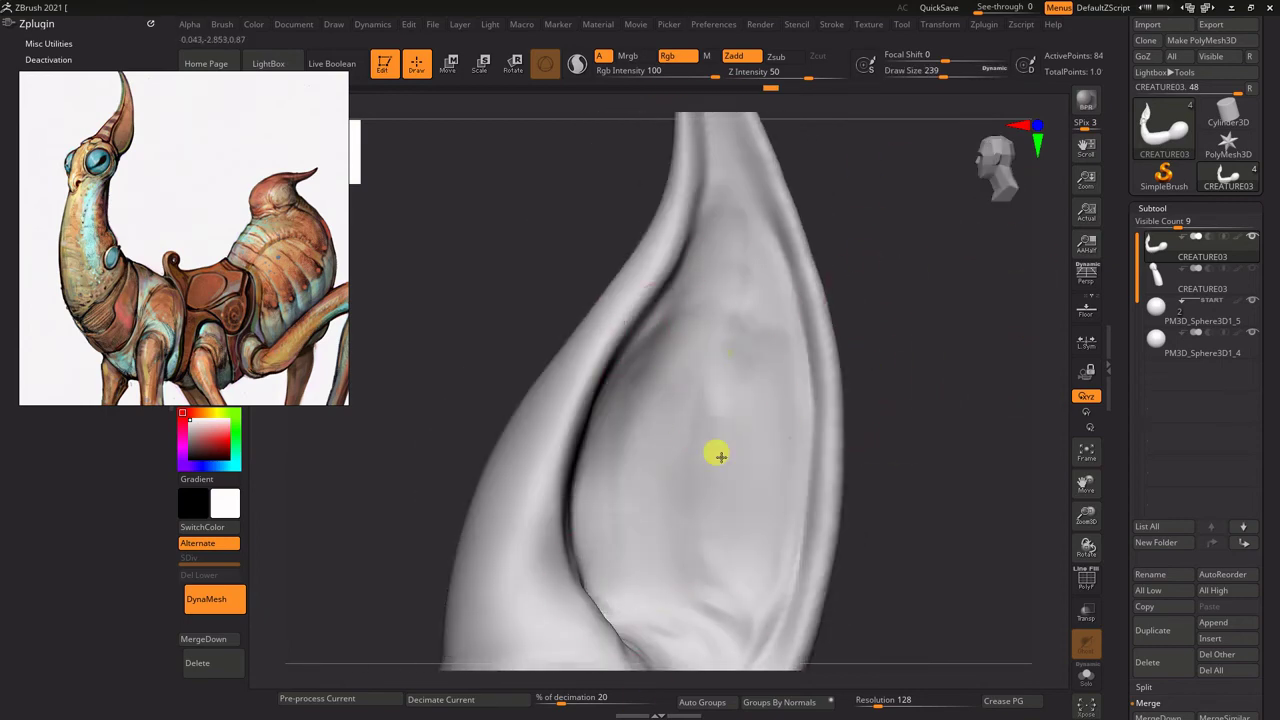
{"action": "mouse_move", "coordinate": [718, 455]}
{"action": "left_mouse_down"}
{"action": "mouse_move", "coordinate": [714, 297]}
{"action": "mouse_move", "coordinate": [889, 403]}
{"action": "mouse_move", "coordinate": [720, 320]}
{"action": "left_mouse_up"}
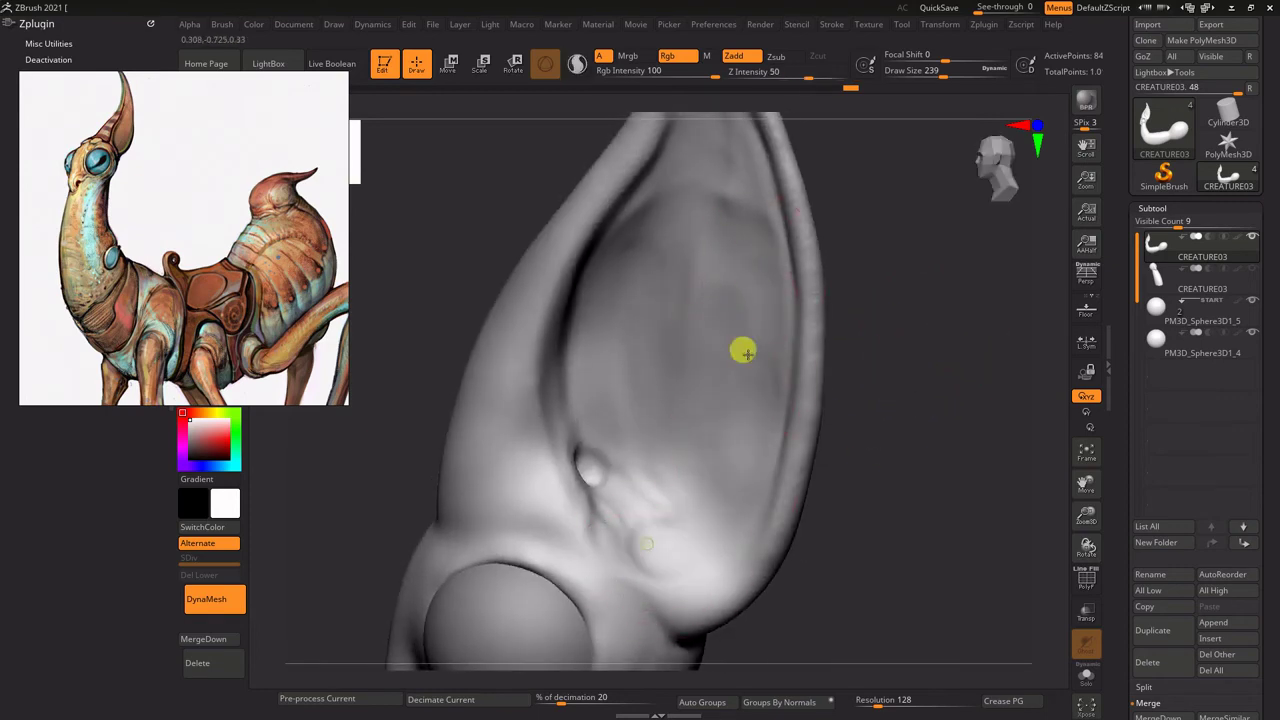
{"action": "left_click_drag", "start_coordinate": [690, 527], "coordinate": [696, 530]}
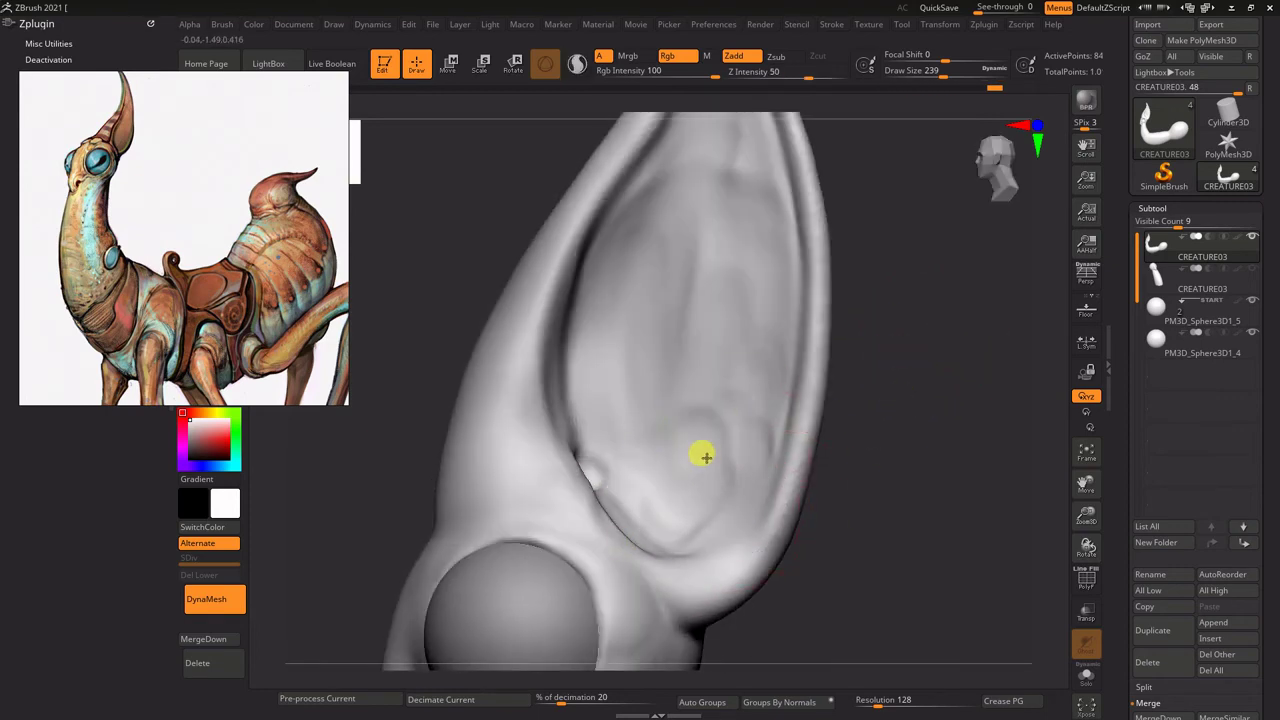
{"action": "left_click_drag", "start_coordinate": [703, 456], "coordinate": [722, 422]}
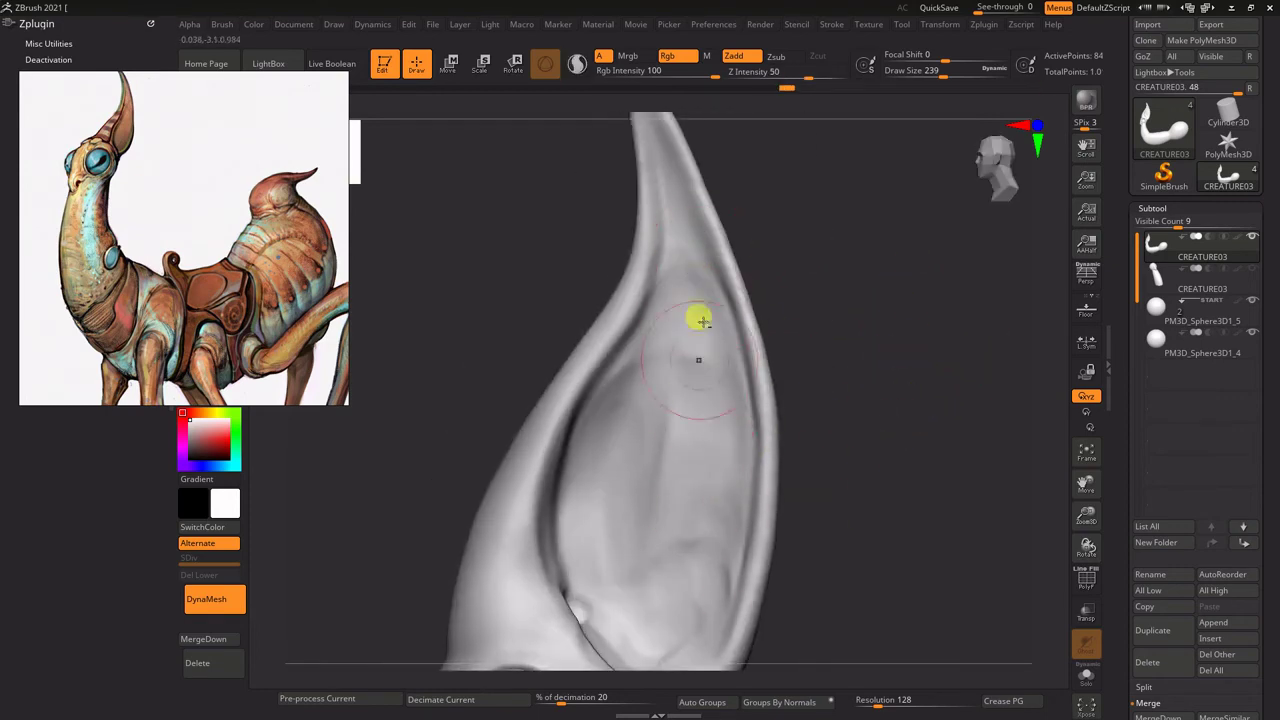
{"action": "left_click_drag", "start_coordinate": [663, 265], "coordinate": [675, 298]}
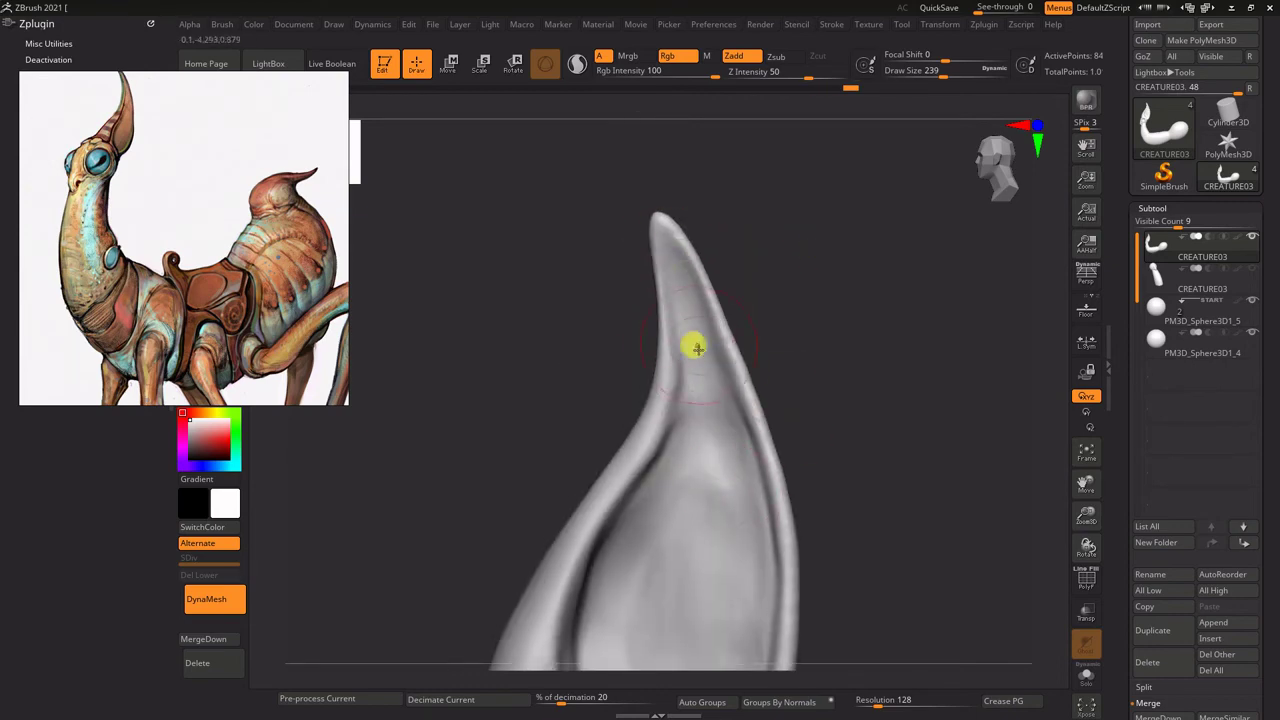
Step: Build up a raised groove along the ear's left side with the Layer brush
{"action": "key", "text": "b"}
{"action": "left_click", "coordinate": [749, 329]}
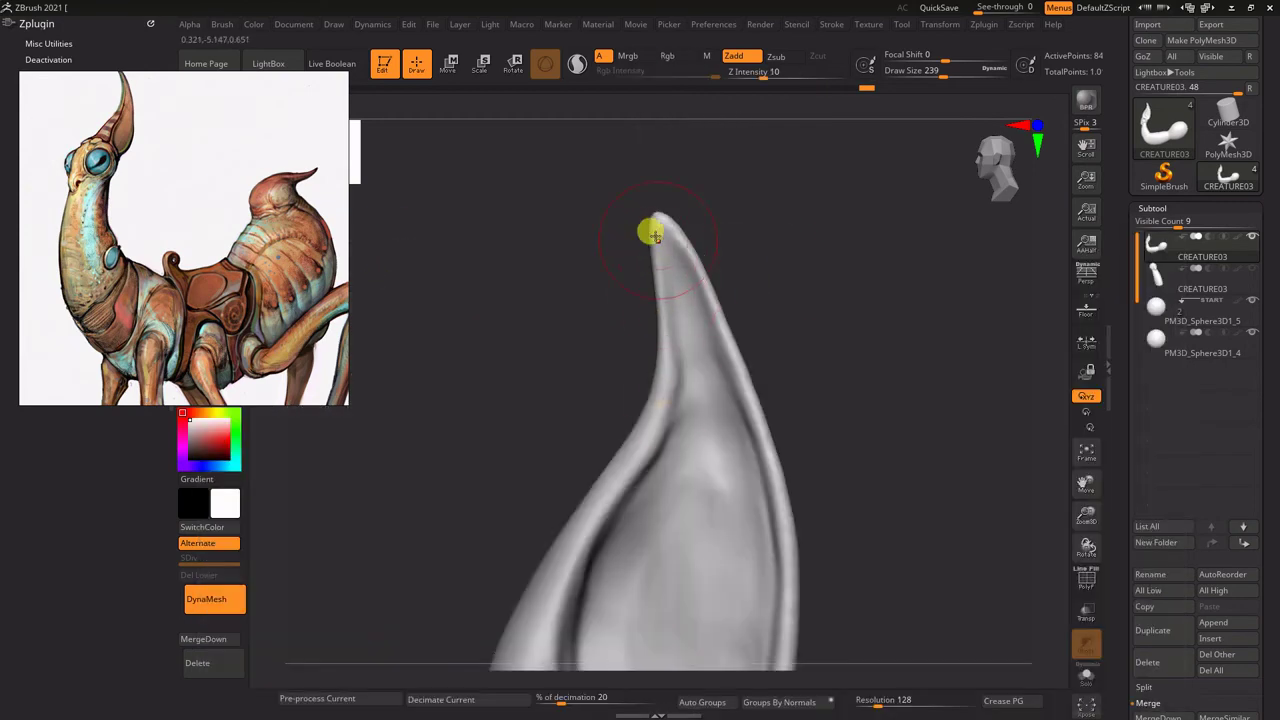
{"action": "left_click_drag", "start_coordinate": [693, 267], "coordinate": [677, 230]}
{"action": "left_click_drag", "start_coordinate": [716, 330], "coordinate": [775, 530]}
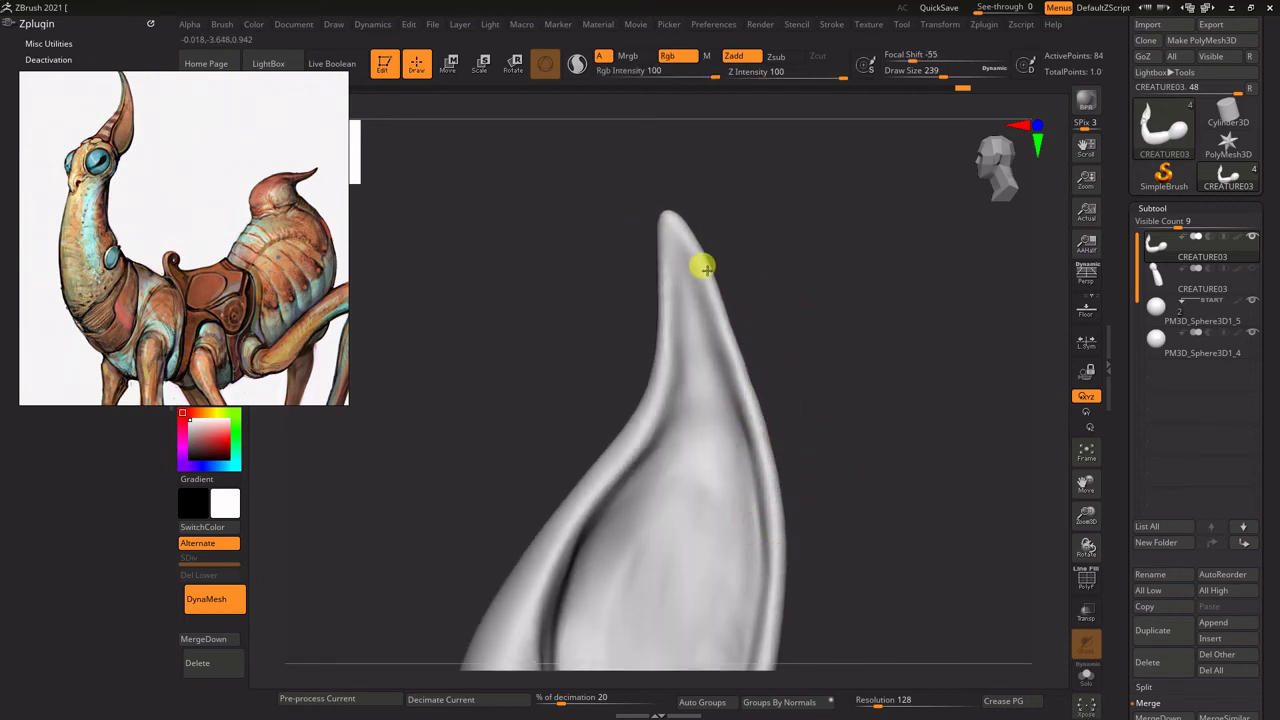
{"action": "mouse_move", "coordinate": [705, 267]}
{"action": "left_mouse_down"}
{"action": "mouse_move", "coordinate": [886, 263]}
{"action": "mouse_move", "coordinate": [871, 234]}
{"action": "mouse_move", "coordinate": [614, 363]}
{"action": "mouse_move", "coordinate": [897, 308]}
{"action": "mouse_move", "coordinate": [666, 149]}
{"action": "mouse_move", "coordinate": [582, 390]}
{"action": "left_mouse_up"}
{"action": "mouse_move", "coordinate": [636, 345]}
{"action": "left_mouse_down"}
{"action": "mouse_move", "coordinate": [711, 409]}
{"action": "mouse_move", "coordinate": [720, 486]}
{"action": "mouse_move", "coordinate": [755, 462]}
{"action": "left_mouse_up"}
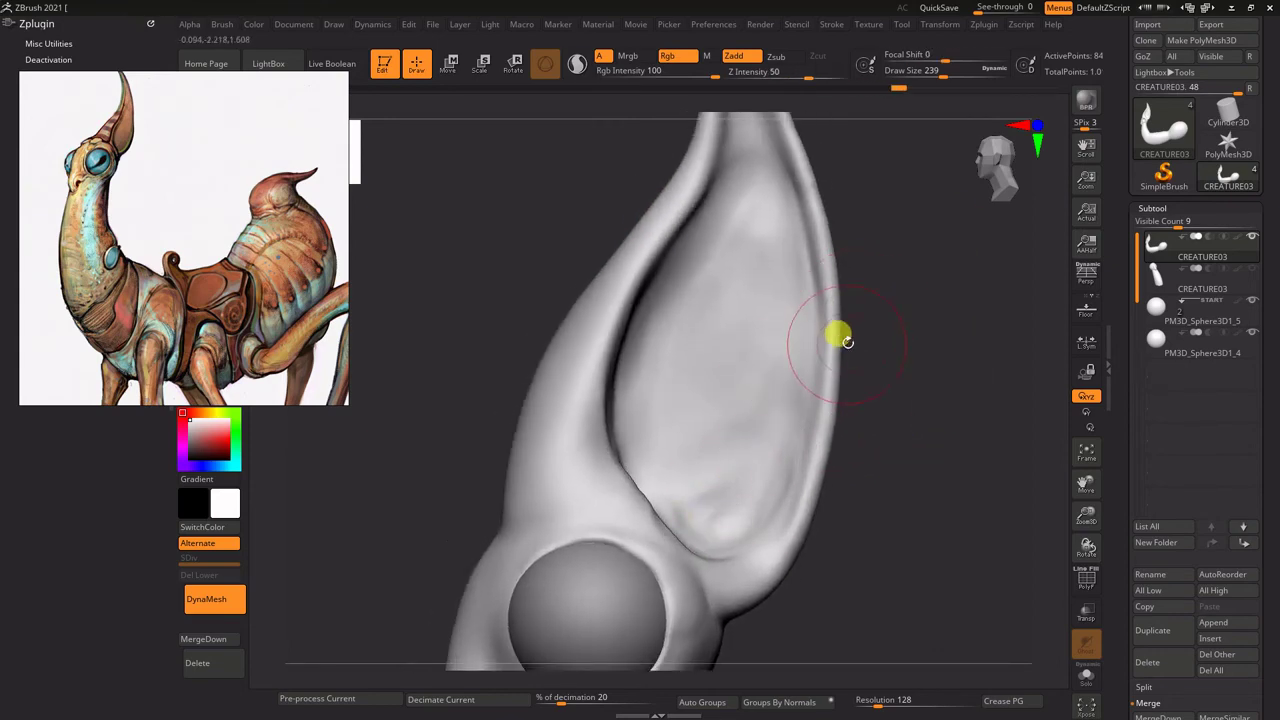
Step: Switch back to the Layer brush and work around the ear's pointed tip
{"action": "key", "text": "b"}
{"action": "left_click", "coordinate": [814, 257]}
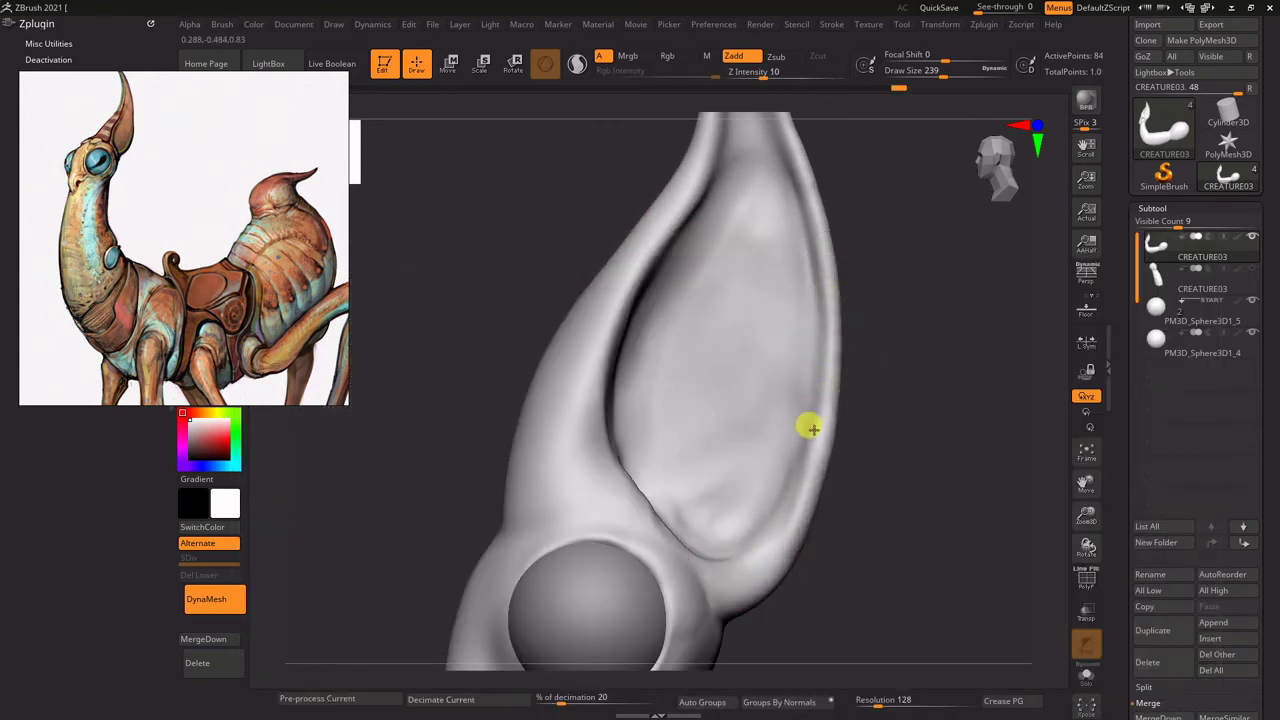
{"action": "left_click_drag", "start_coordinate": [886, 343], "coordinate": [700, 520]}
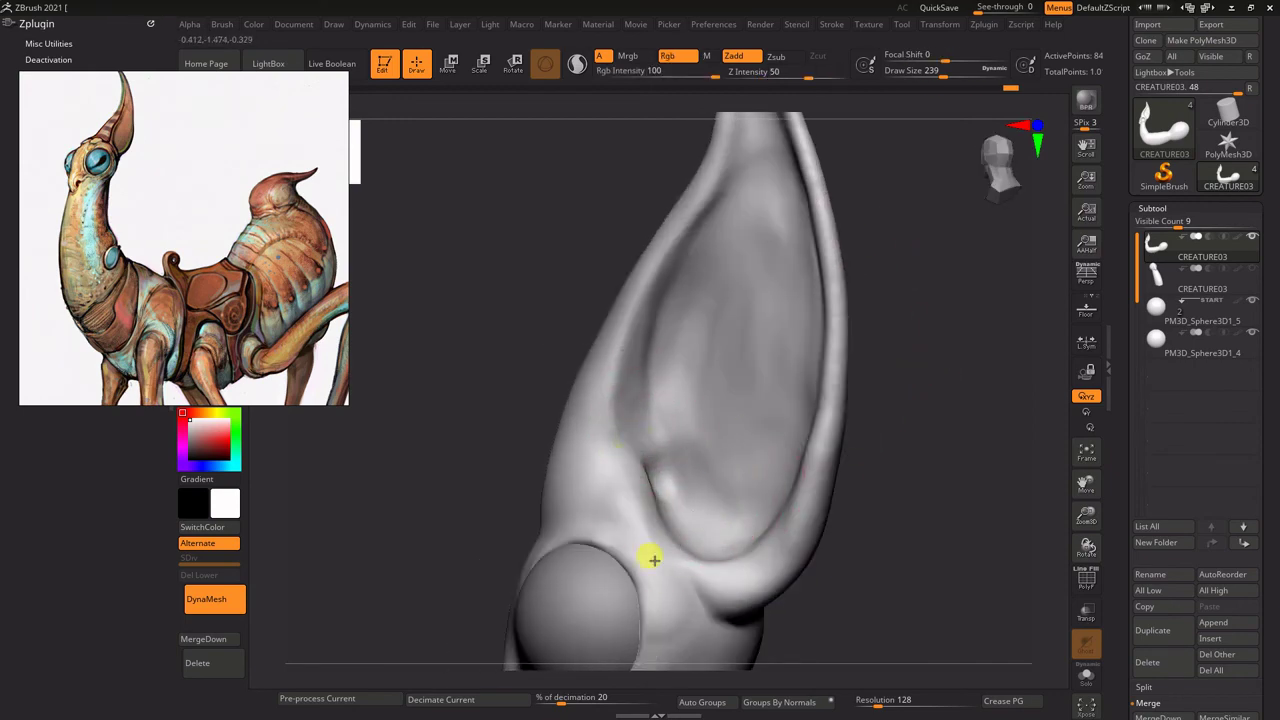
{"action": "mouse_move", "coordinate": [1015, 346]}
{"action": "left_mouse_down"}
{"action": "mouse_move", "coordinate": [1020, 283]}
{"action": "mouse_move", "coordinate": [923, 392]}
{"action": "left_mouse_up"}
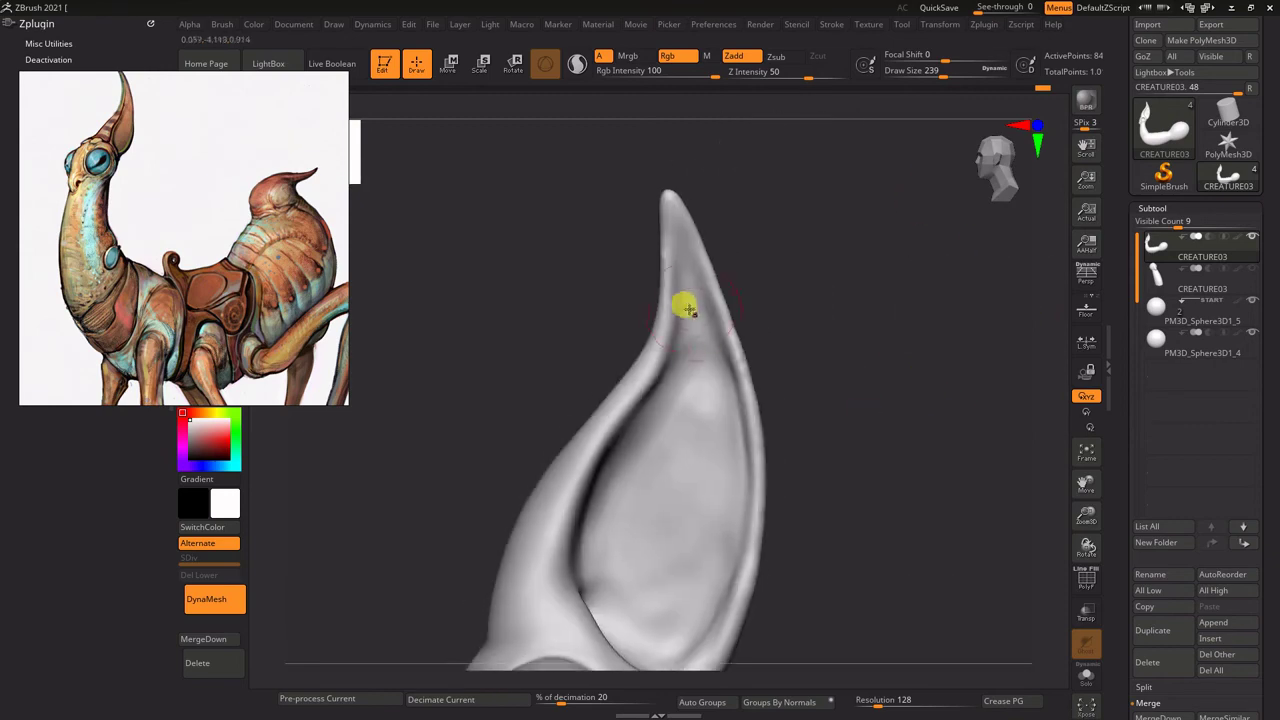
{"action": "mouse_move", "coordinate": [827, 328]}
{"action": "left_mouse_down"}
{"action": "mouse_move", "coordinate": [848, 263]}
{"action": "mouse_move", "coordinate": [780, 257]}
{"action": "mouse_move", "coordinate": [828, 405]}
{"action": "left_mouse_up"}
Step: Pick a different sculpting brush and bring the ring seam on the neck into view
{"action": "key", "text": "b"}
{"action": "left_click", "coordinate": [780, 257]}
{"action": "mouse_move", "coordinate": [854, 163]}
{"action": "left_mouse_down"}
{"action": "mouse_move", "coordinate": [880, 217]}
{"action": "mouse_move", "coordinate": [746, 363]}
{"action": "mouse_move", "coordinate": [863, 349]}
{"action": "mouse_move", "coordinate": [643, 403]}
{"action": "mouse_move", "coordinate": [869, 183]}
{"action": "mouse_move", "coordinate": [850, 235]}
{"action": "mouse_move", "coordinate": [717, 398]}
{"action": "left_mouse_up"}
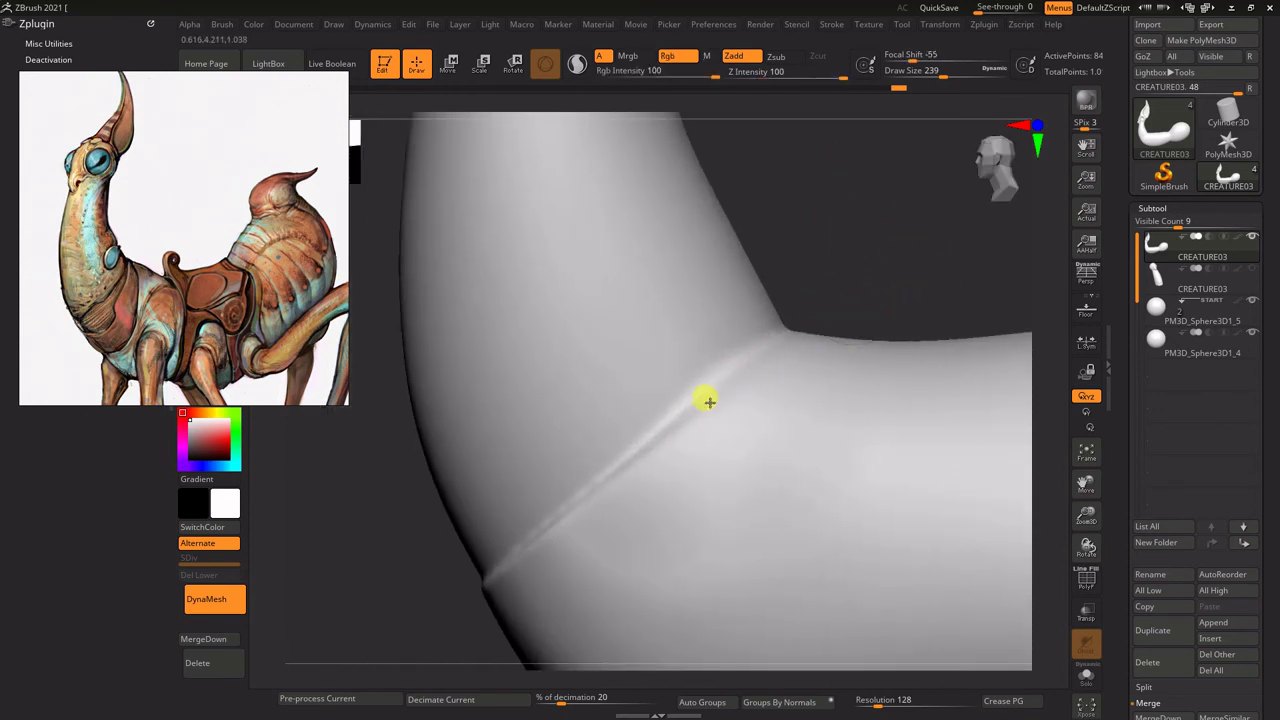
Step: Look down on the neck's ring seam and enlarge the brush to size 1000
{"action": "left_click_drag", "start_coordinate": [780, 335], "coordinate": [843, 371]}
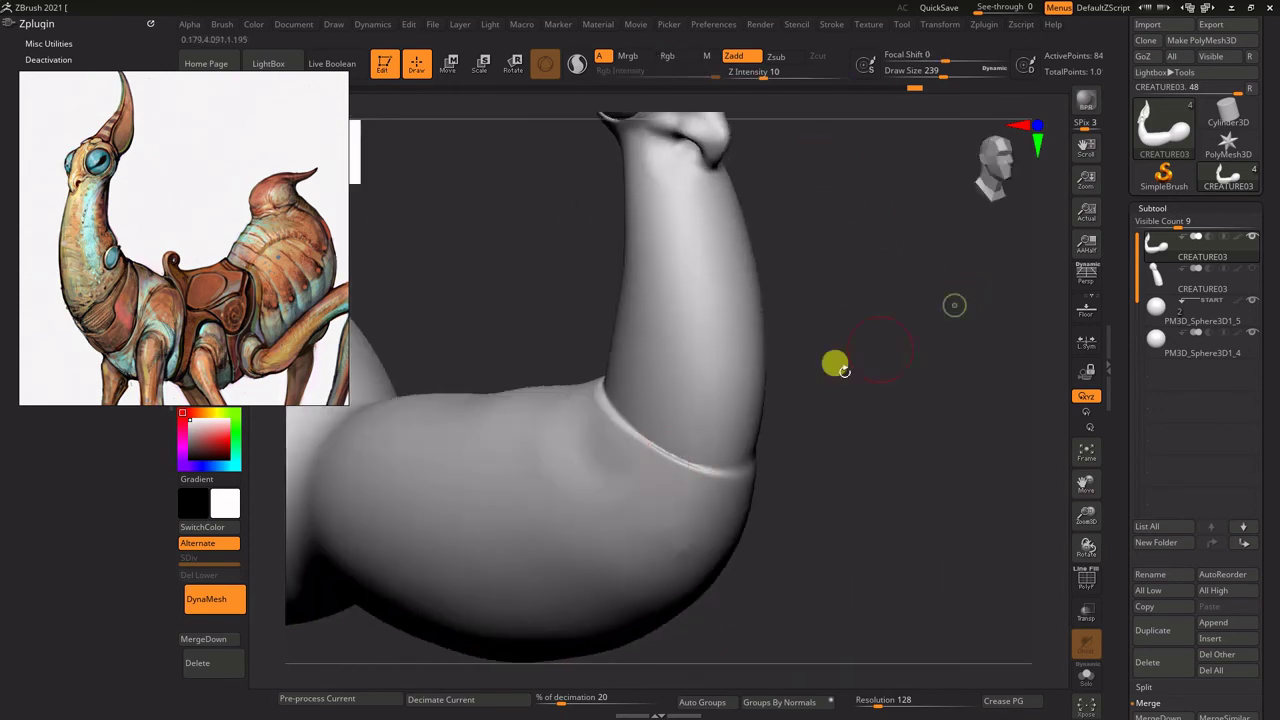
{"action": "mouse_move", "coordinate": [643, 450]}
{"action": "left_mouse_down"}
{"action": "mouse_move", "coordinate": [880, 249]}
{"action": "mouse_move", "coordinate": [806, 269]}
{"action": "mouse_move", "coordinate": [689, 549]}
{"action": "mouse_move", "coordinate": [607, 376]}
{"action": "mouse_move", "coordinate": [986, 346]}
{"action": "mouse_move", "coordinate": [451, 509]}
{"action": "mouse_move", "coordinate": [751, 283]}
{"action": "mouse_move", "coordinate": [776, 310]}
{"action": "mouse_move", "coordinate": [671, 463]}
{"action": "mouse_move", "coordinate": [566, 494]}
{"action": "left_mouse_up"}
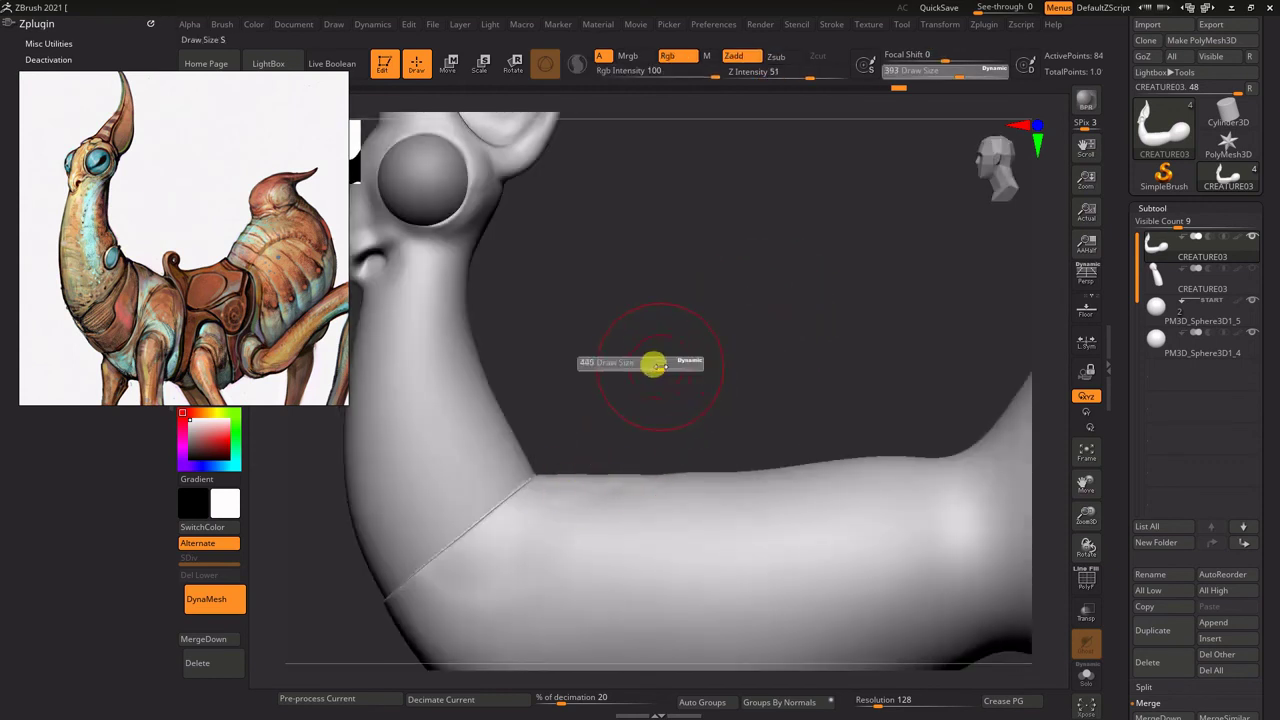
{"action": "left_click_drag", "start_coordinate": [655, 365], "coordinate": [620, 423]}
{"action": "key", "text": "s"}
{"action": "mouse_move", "coordinate": [731, 334]}
{"action": "left_mouse_down"}
{"action": "mouse_move", "coordinate": [791, 323]}
{"action": "mouse_move", "coordinate": [759, 277]}
{"action": "mouse_move", "coordinate": [779, 368]}
{"action": "left_mouse_up"}
Step: Reduce the brush size to 559 and orbit until the neck and head are in view
{"action": "mouse_move", "coordinate": [540, 383]}
{"action": "left_mouse_down"}
{"action": "mouse_move", "coordinate": [669, 251]}
{"action": "mouse_move", "coordinate": [620, 263]}
{"action": "left_mouse_up"}
{"action": "key", "text": "s"}
{"action": "mouse_move", "coordinate": [620, 263]}
{"action": "left_mouse_down"}
{"action": "mouse_move", "coordinate": [766, 211]}
{"action": "mouse_move", "coordinate": [675, 425]}
{"action": "left_mouse_up"}
{"action": "mouse_move", "coordinate": [739, 261]}
{"action": "left_mouse_down"}
{"action": "mouse_move", "coordinate": [751, 257]}
{"action": "mouse_move", "coordinate": [757, 293]}
{"action": "left_mouse_up"}
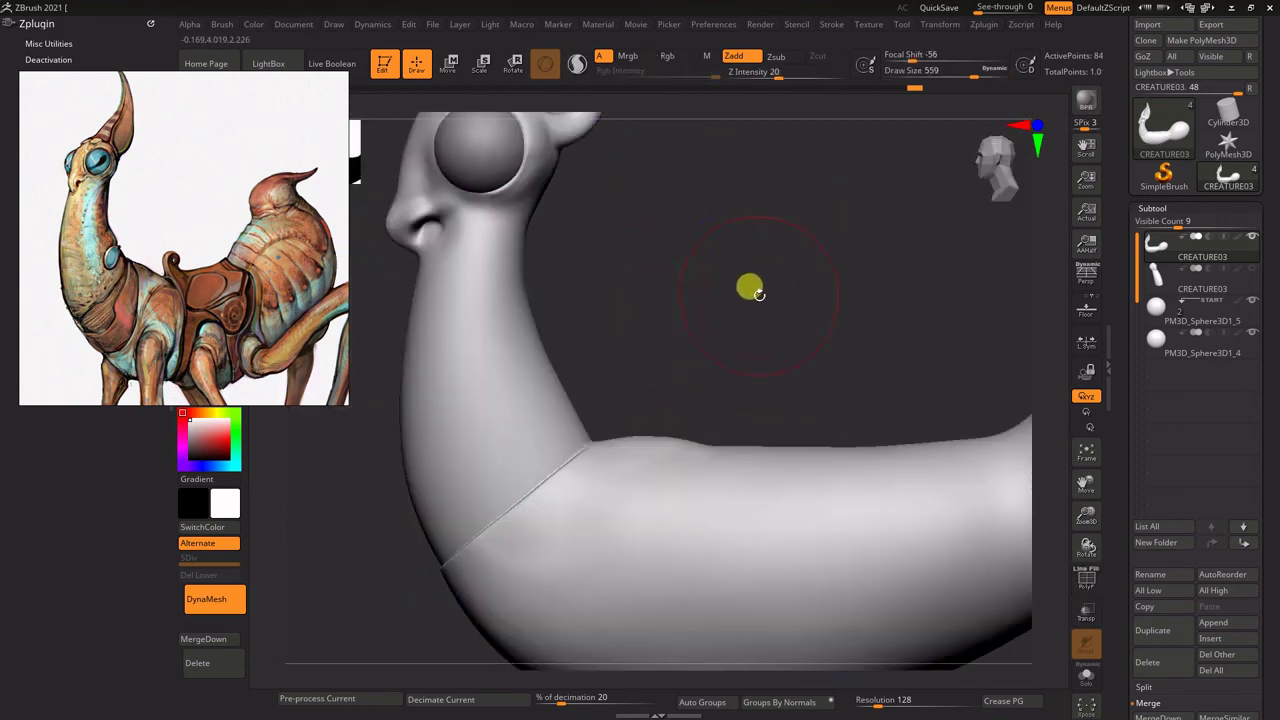
{"action": "left_click_drag", "start_coordinate": [552, 498], "coordinate": [662, 499]}
{"action": "mouse_move", "coordinate": [530, 474]}
{"action": "left_mouse_down"}
{"action": "mouse_move", "coordinate": [737, 377]}
{"action": "mouse_move", "coordinate": [931, 371]}
{"action": "mouse_move", "coordinate": [893, 220]}
{"action": "left_mouse_up"}
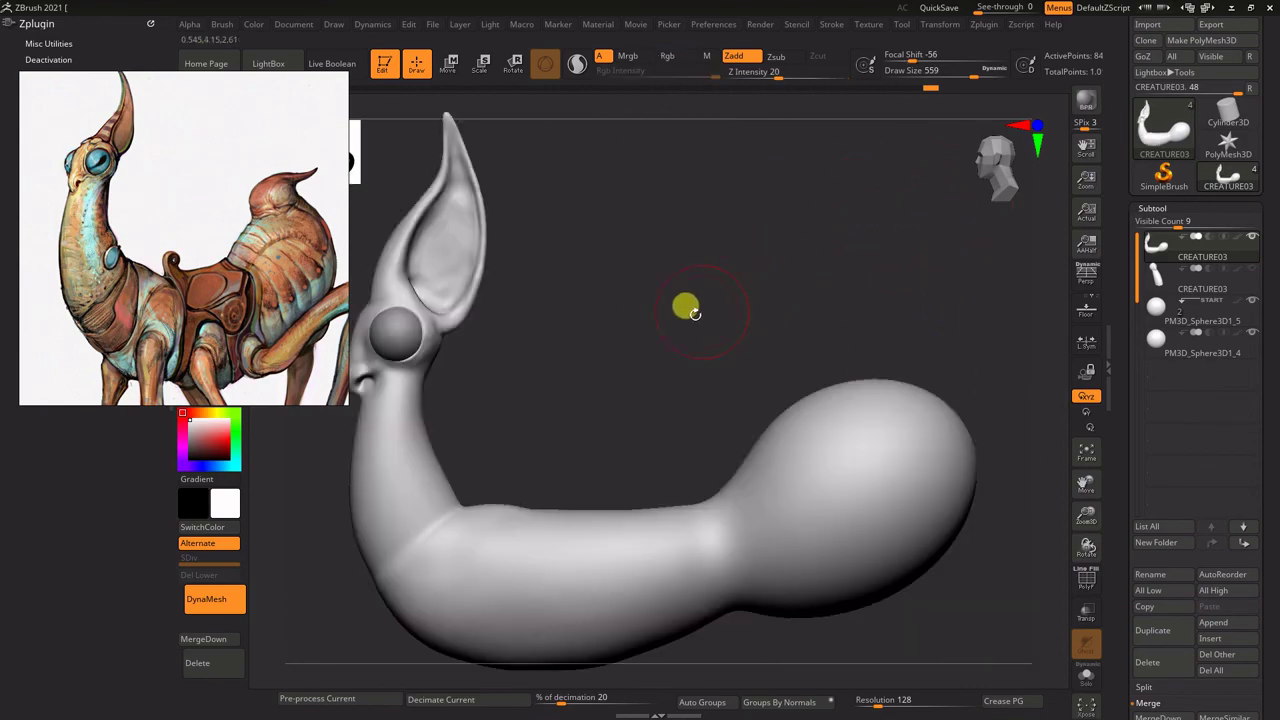